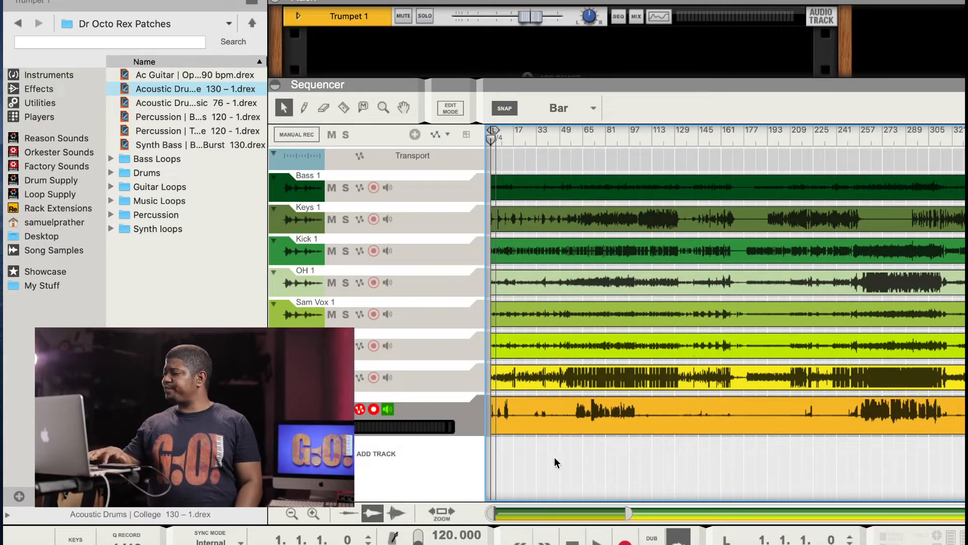
Step: Cut the clips on all tracks with the Razor tool, isolating a 322-bar section starting at bar 924
drag(561, 513, 963, 500)
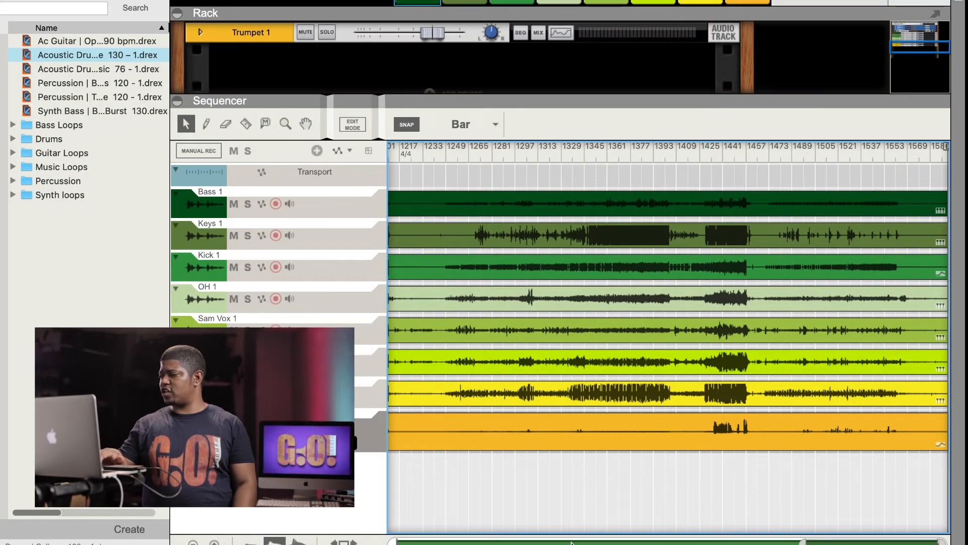
drag(571, 543, 837, 522)
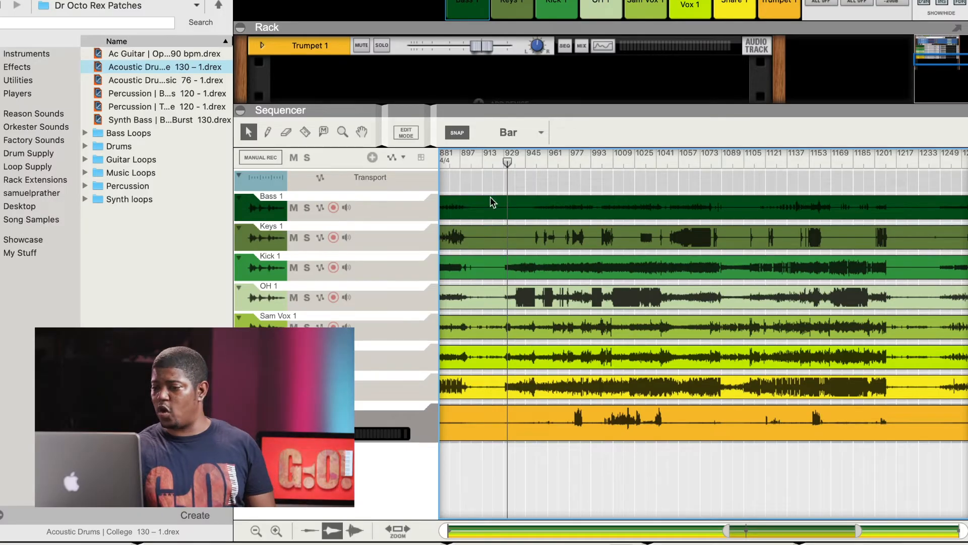
click(305, 132)
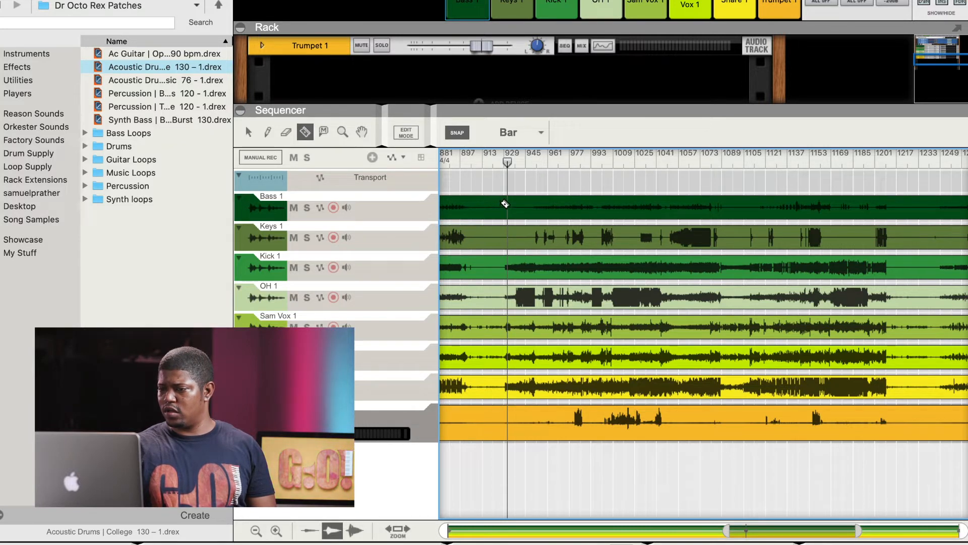
drag(497, 195, 941, 503)
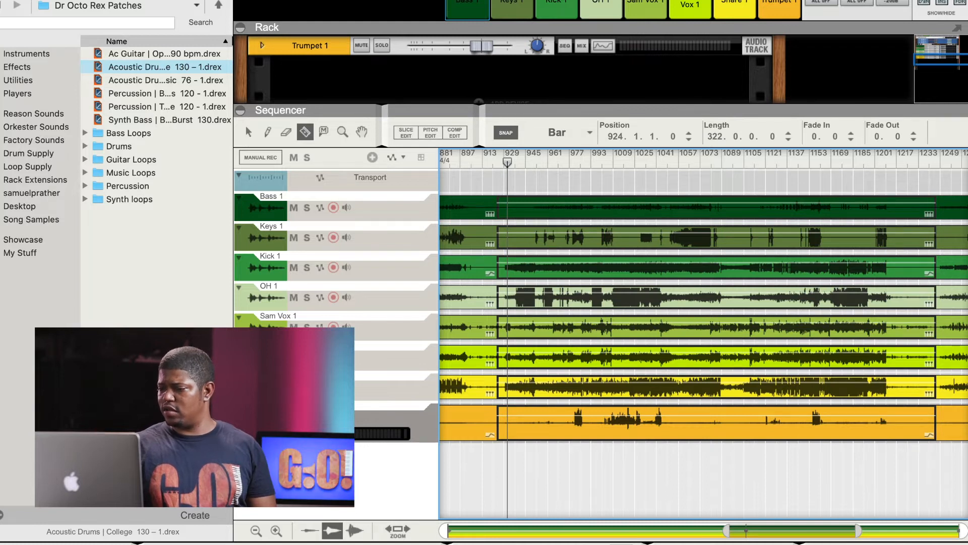
Step: Delete the clips before bar 924 on all tracks
mouse_move(776, 529)
mouse_down()
mouse_move(673, 528)
mouse_move(684, 528)
mouse_up()
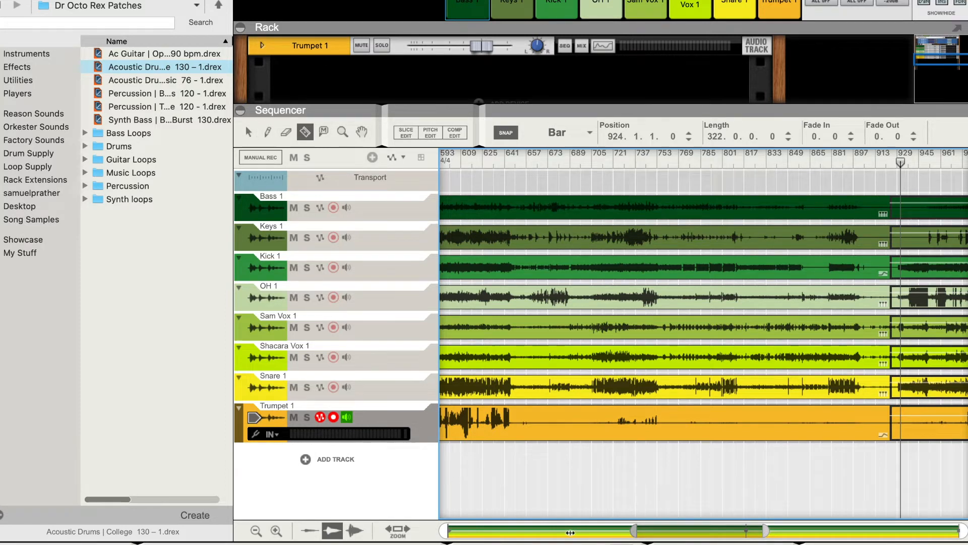
drag(634, 529, 669, 532)
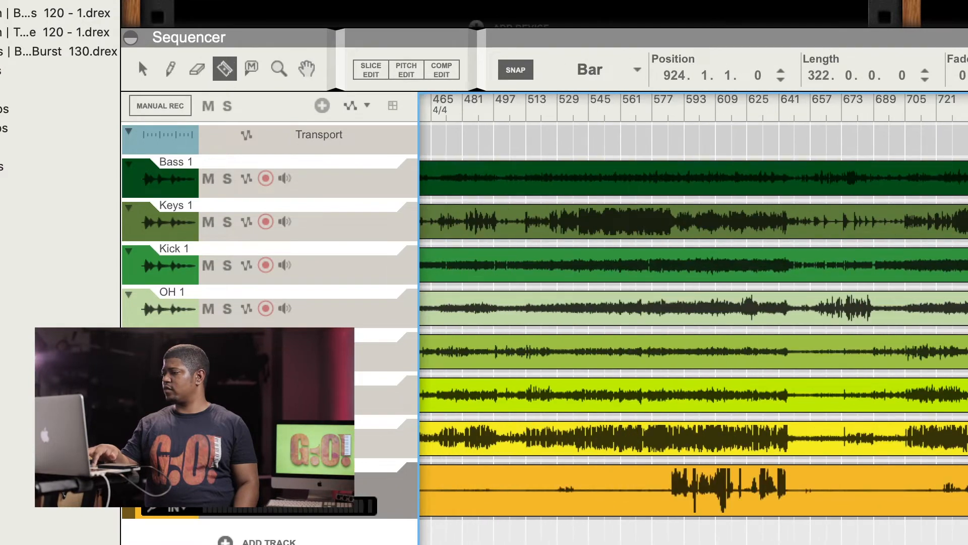
click(143, 69)
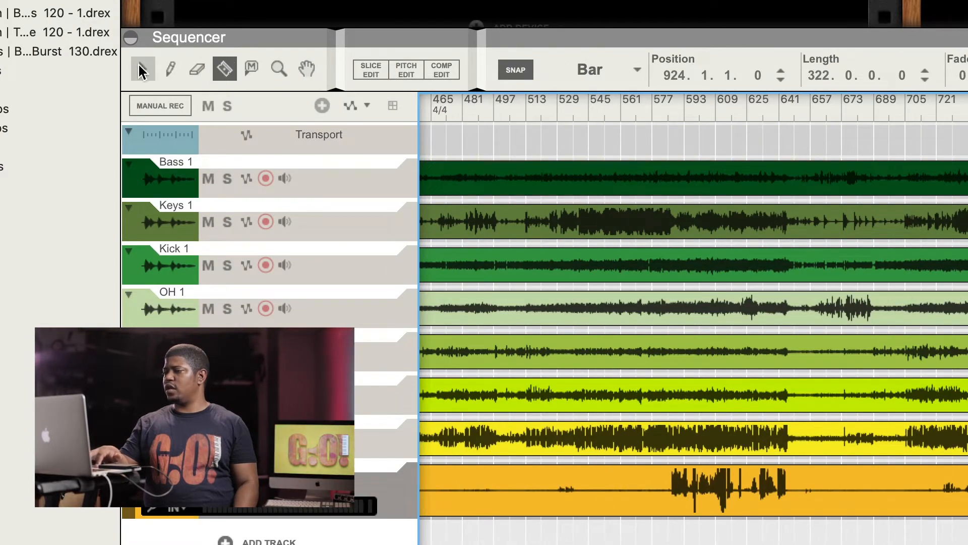
drag(704, 132, 872, 462)
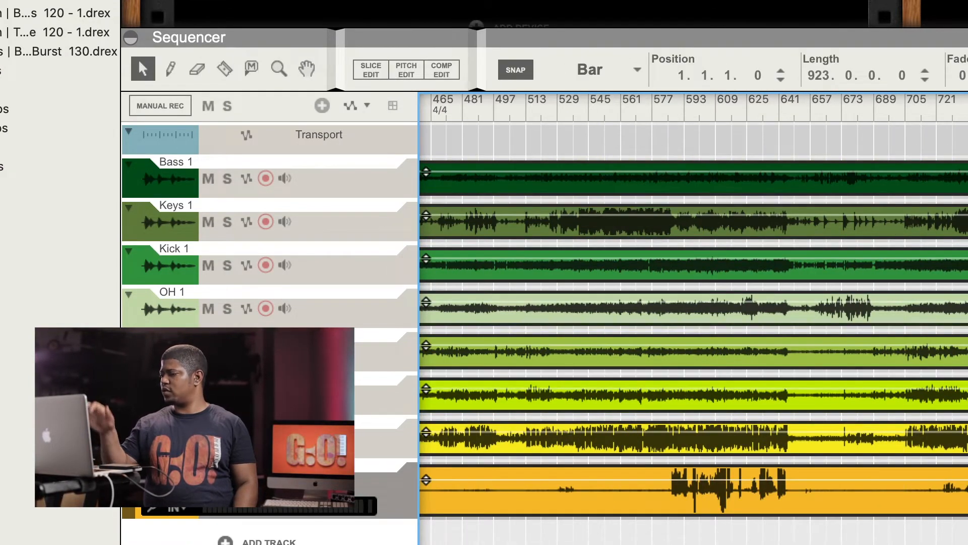
key(Delete)
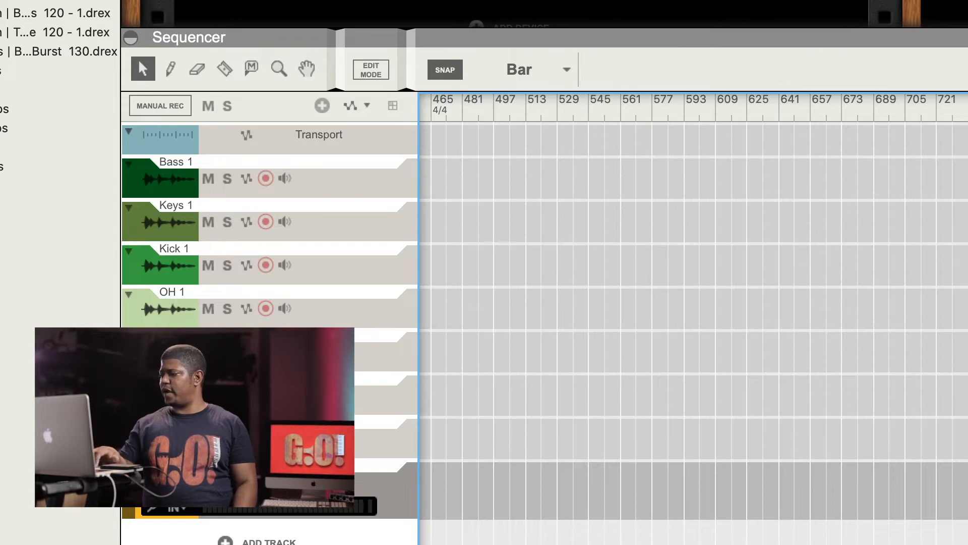
Step: Delete the leftover clips following the isolated 322-bar section on all tracks
scroll(694, 303, right, 15)
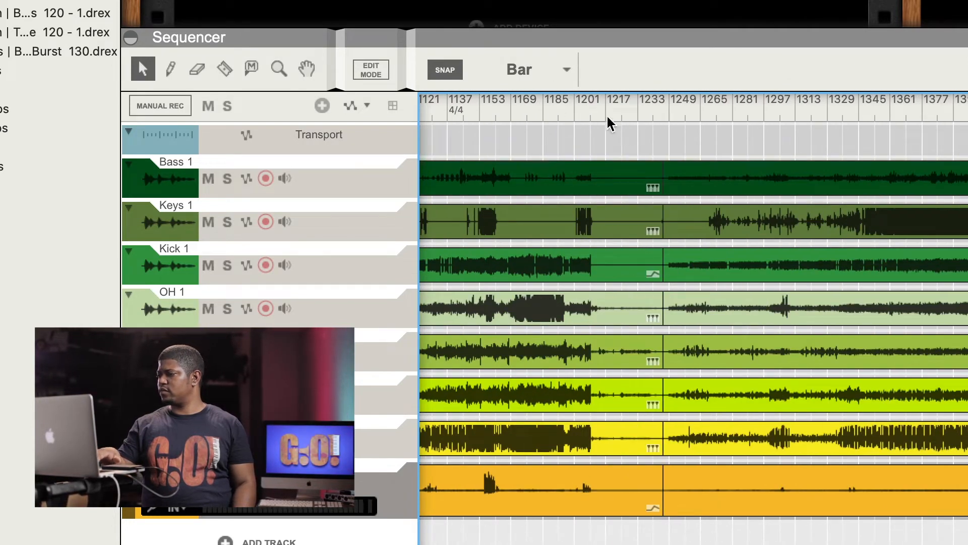
click(575, 112)
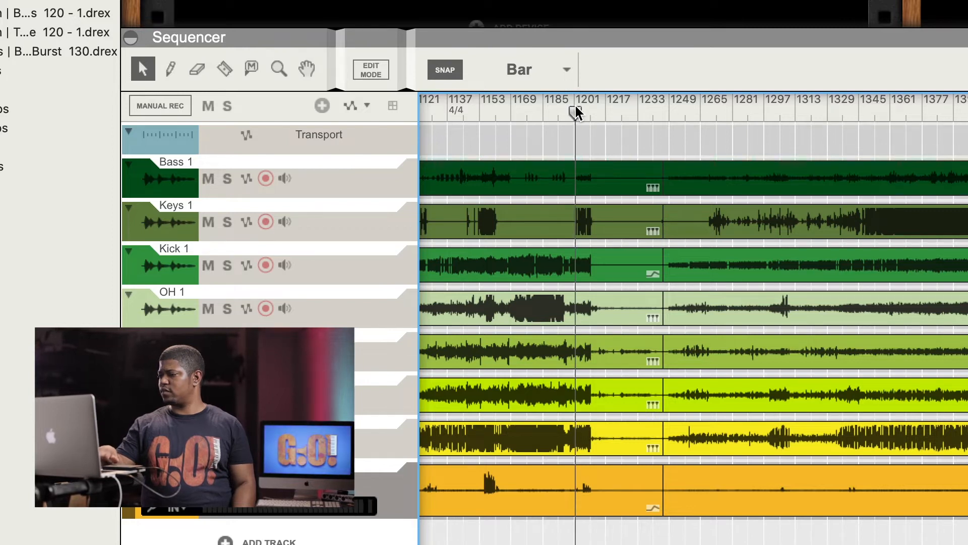
click(589, 112)
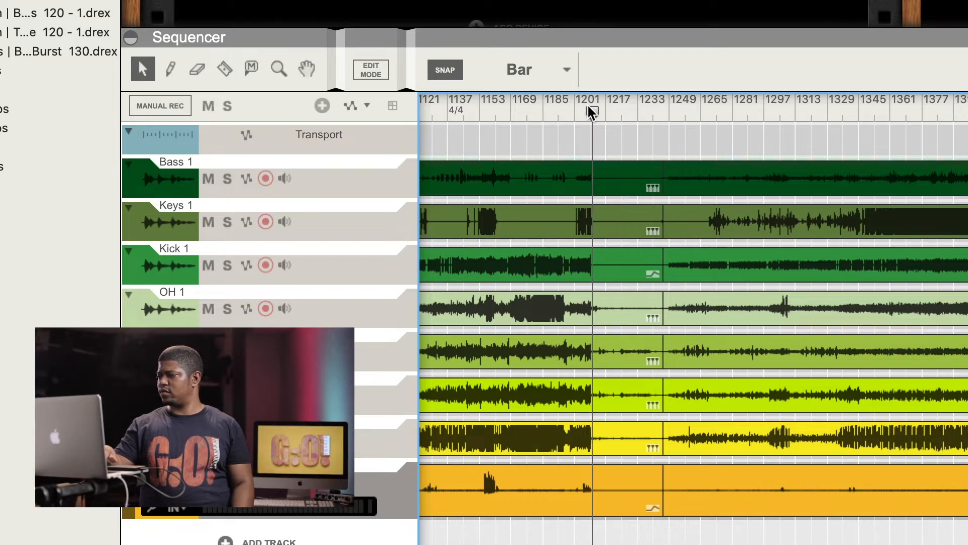
drag(701, 123, 807, 519)
key(Delete)
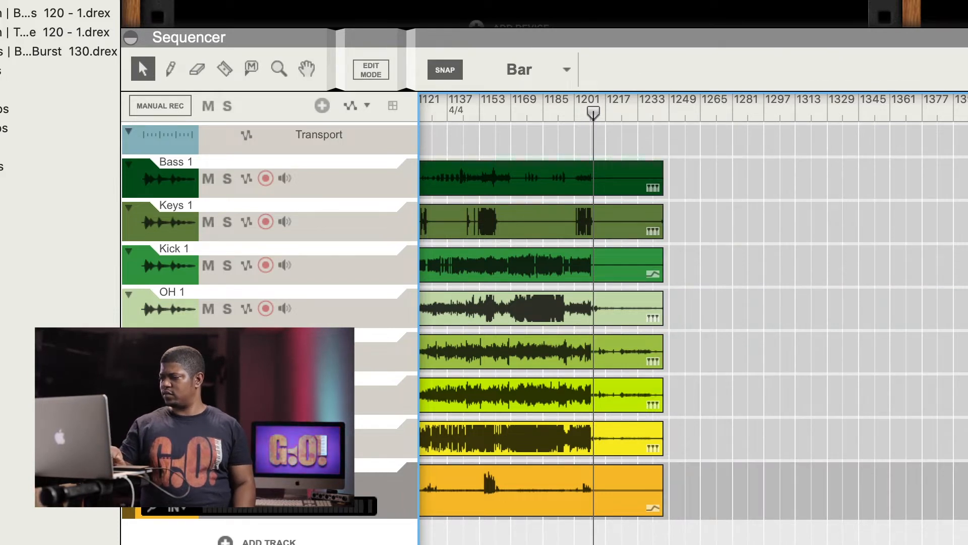
Step: Move the remaining clips on all tracks together to the song start at bar 1
scroll(693, 318, left, 10)
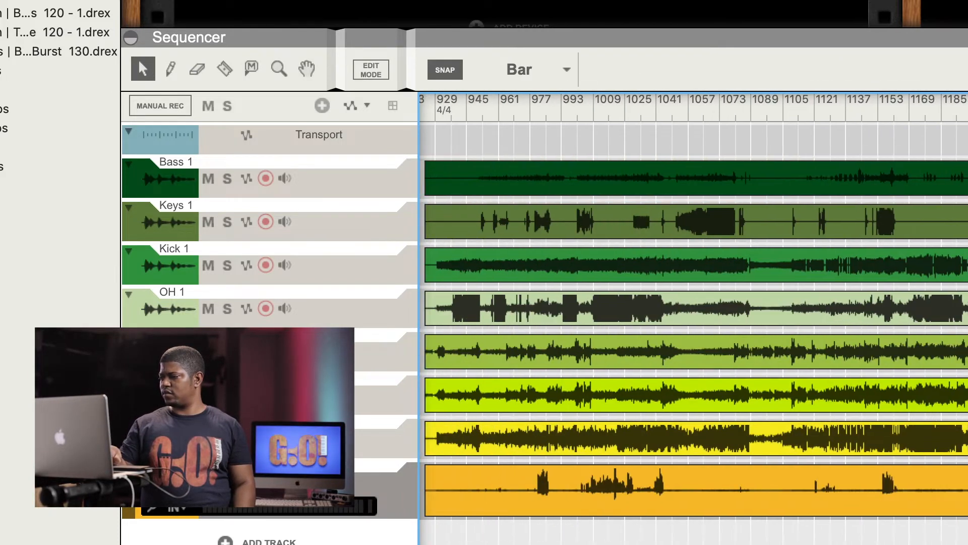
drag(964, 154, 680, 543)
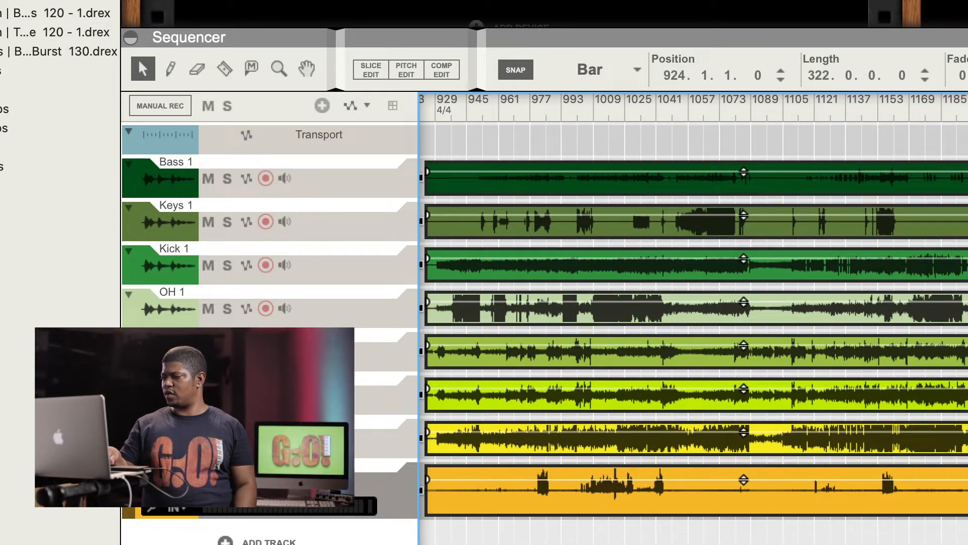
scroll(694, 319, left, 12)
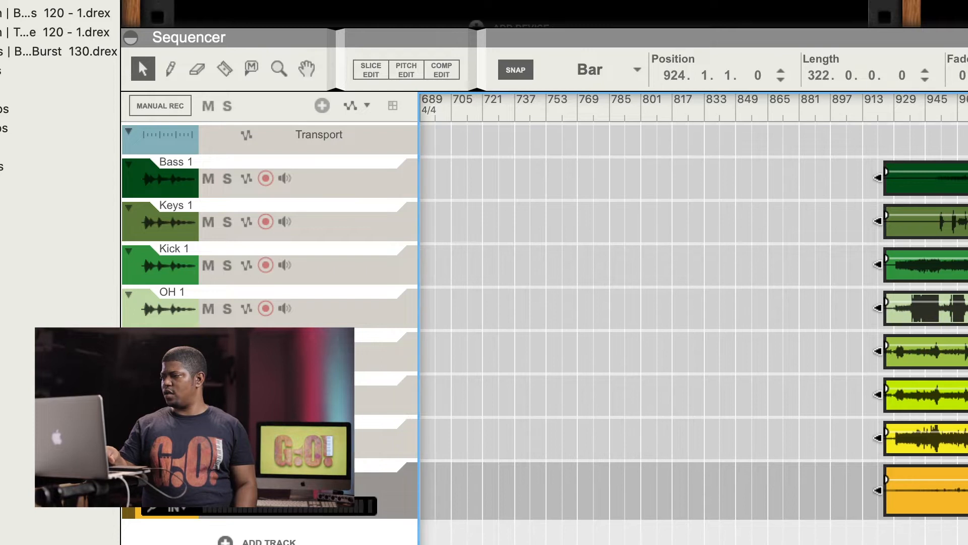
drag(960, 228, 324, 242)
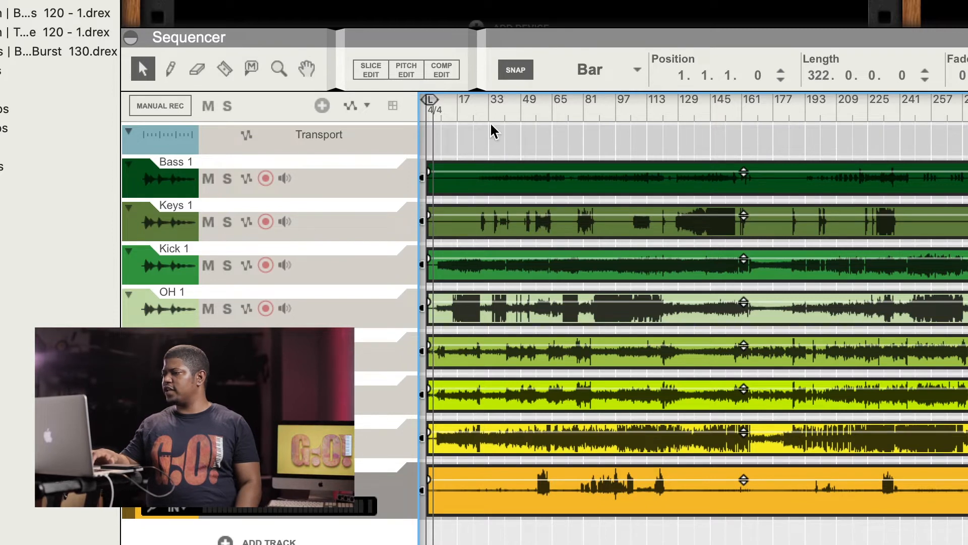
Step: Play back the moved section from around bar 17, then from around bar 41
click(461, 111)
drag(462, 107, 459, 107)
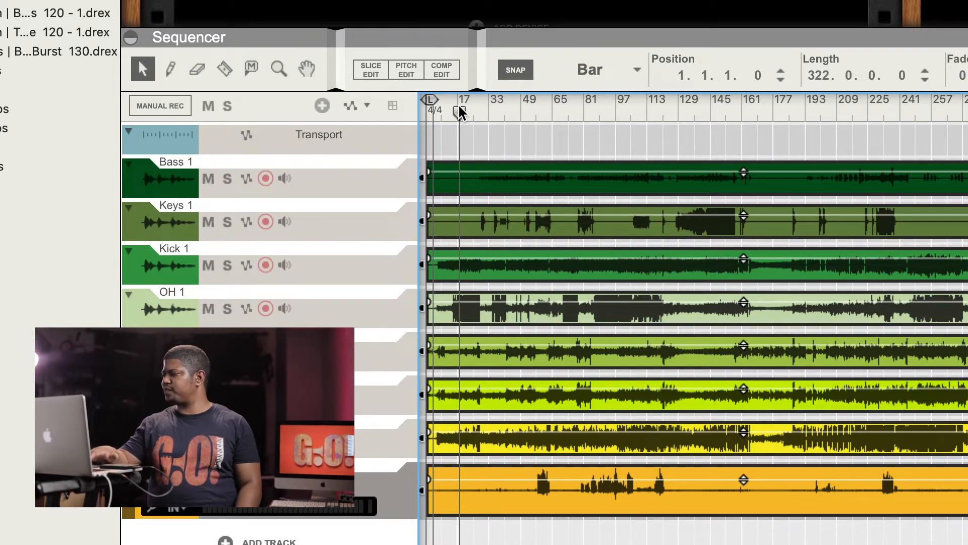
key(space)
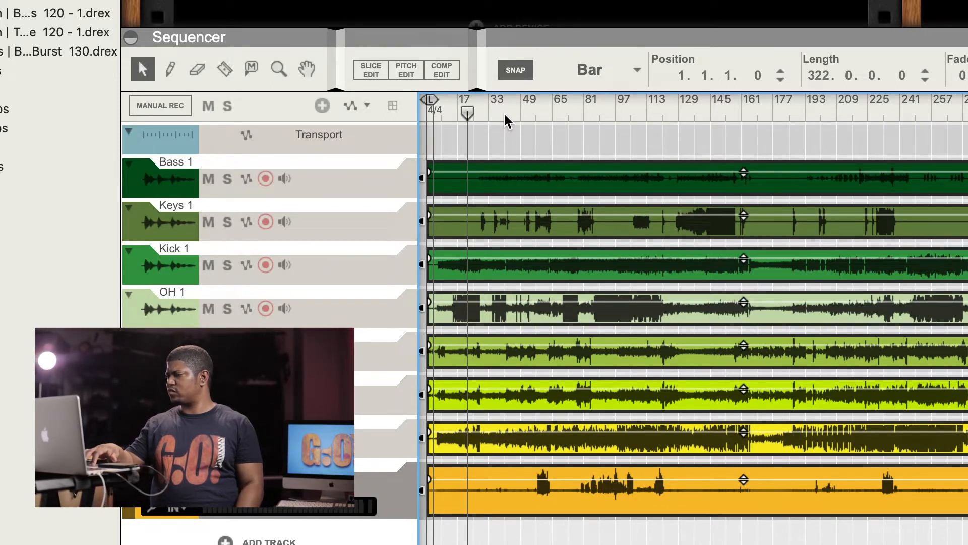
drag(506, 109, 510, 109)
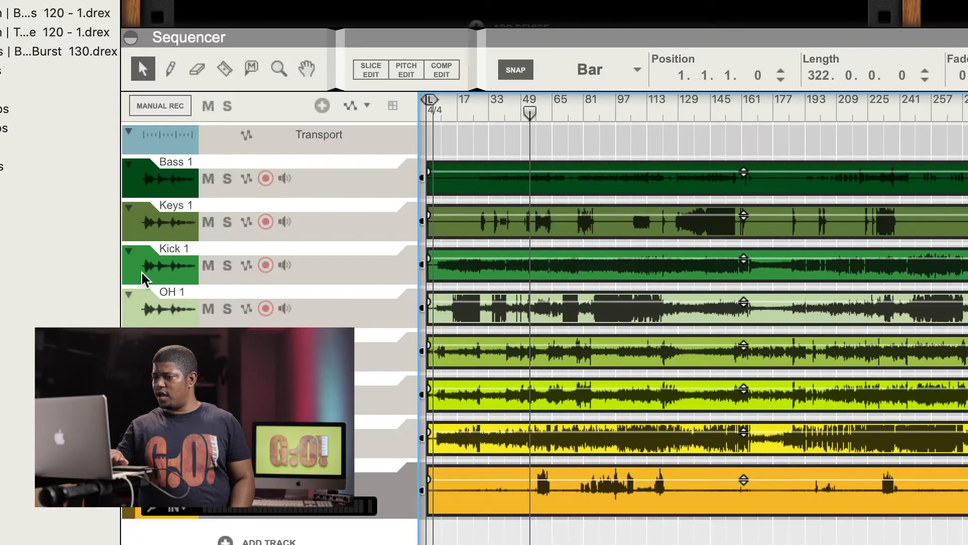
Step: Select the Kick 1 track and play the song from near its beginning
click(142, 278)
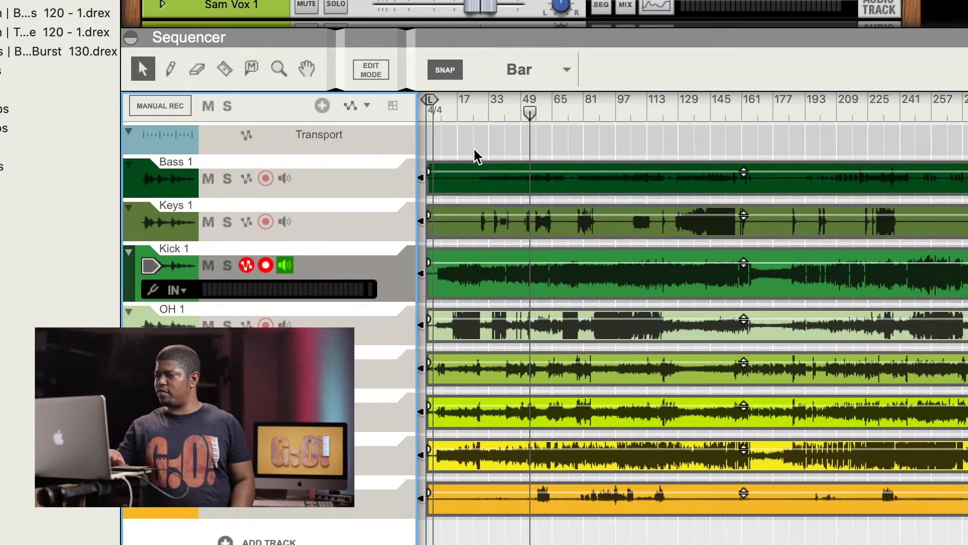
click(435, 112)
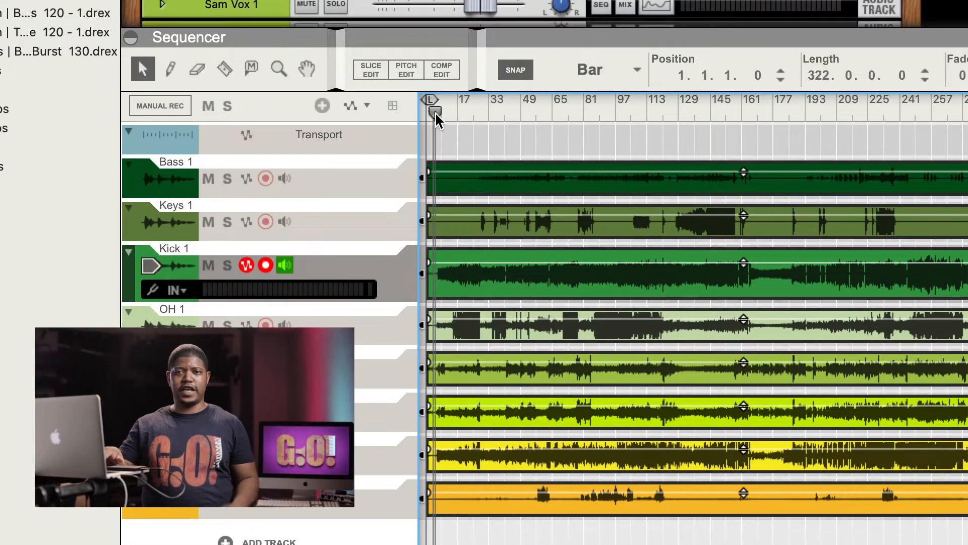
key(space)
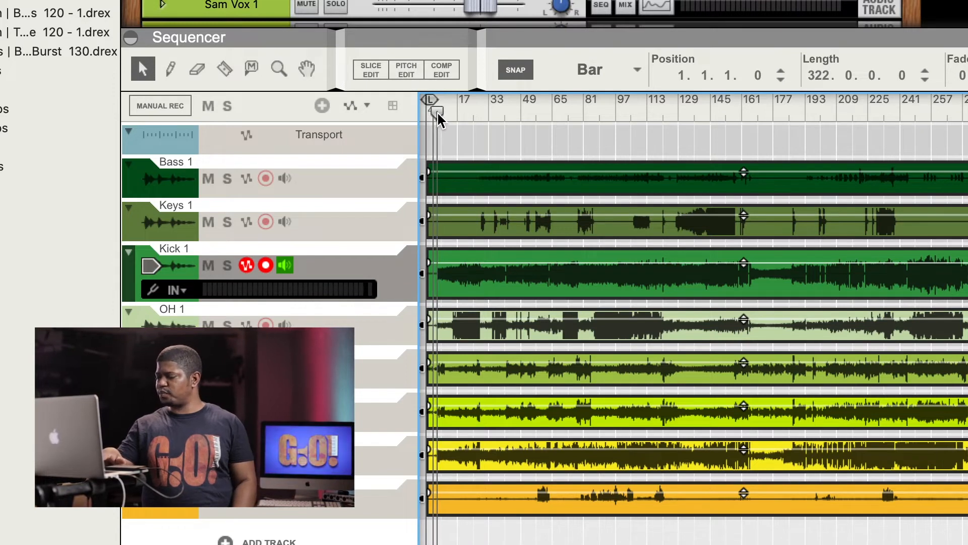
Step: Compare the Kick 1 track soloed and within the full mix during playback, leaving it soloed
click(227, 265)
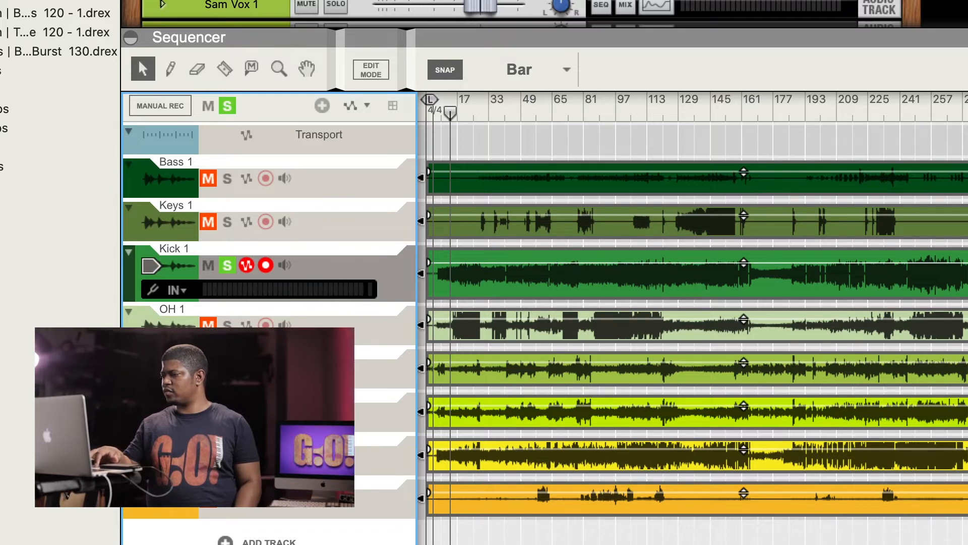
key(space)
click(227, 266)
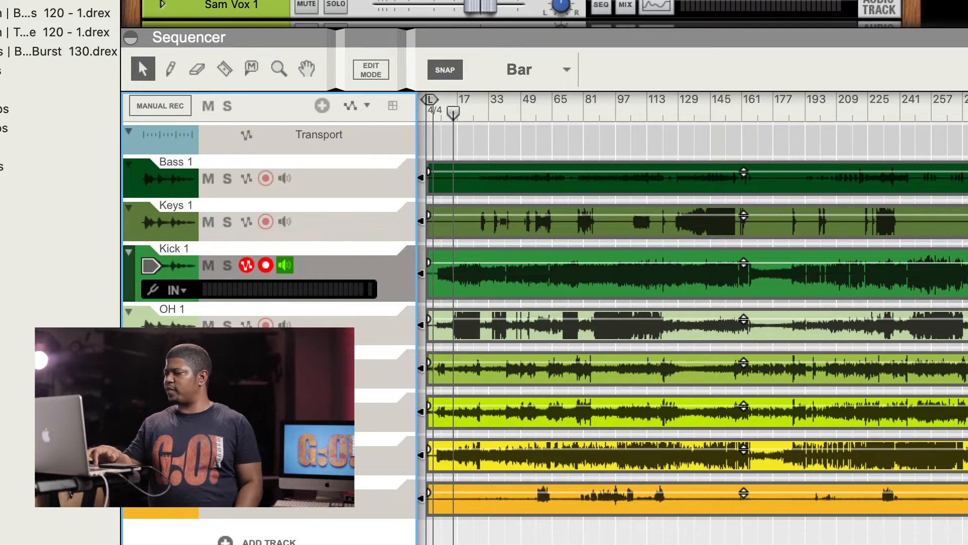
key(space)
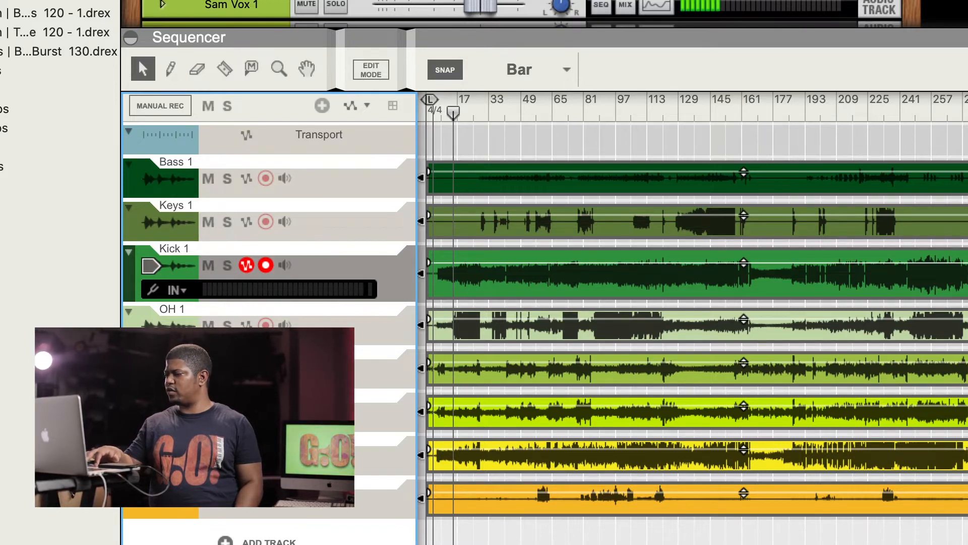
key(space)
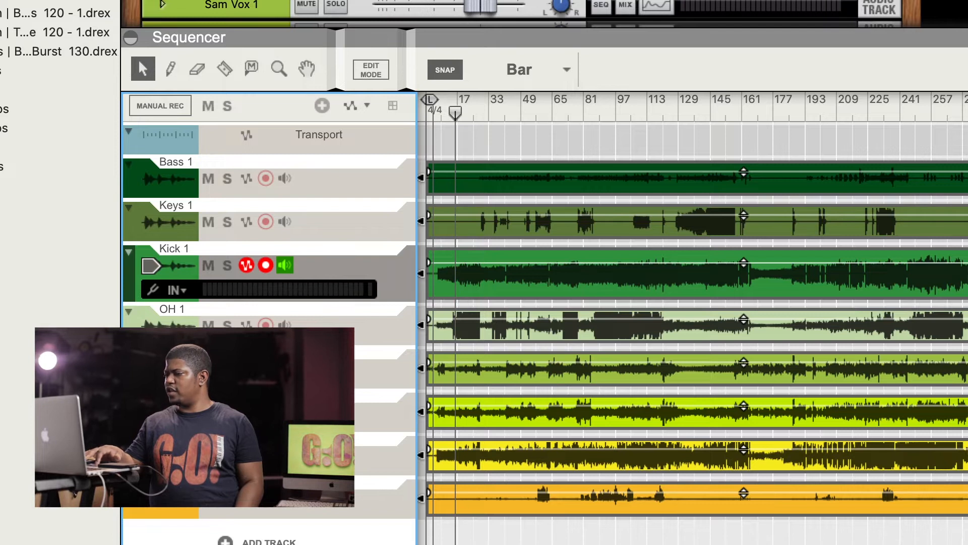
click(228, 266)
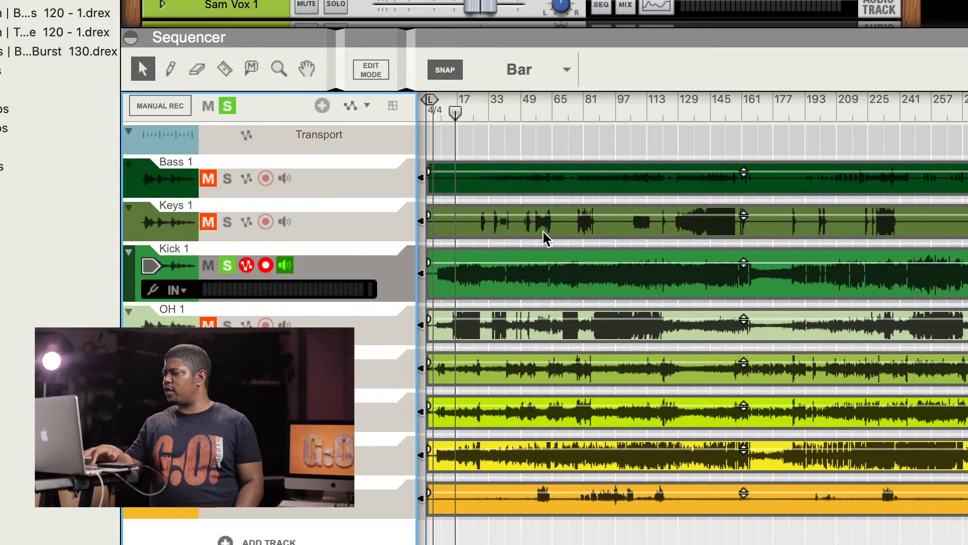
Step: Enlarge the rack, load the Default Mono Mix Channel 2020 patch into Kick 1's insert effects and review its devices
scroll(505, 13, up, 2)
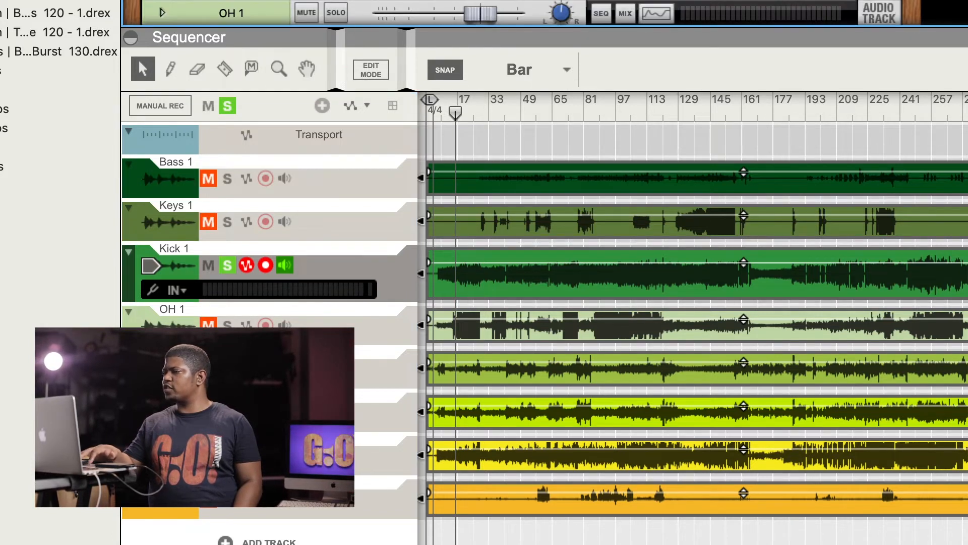
scroll(252, 12, down, 3)
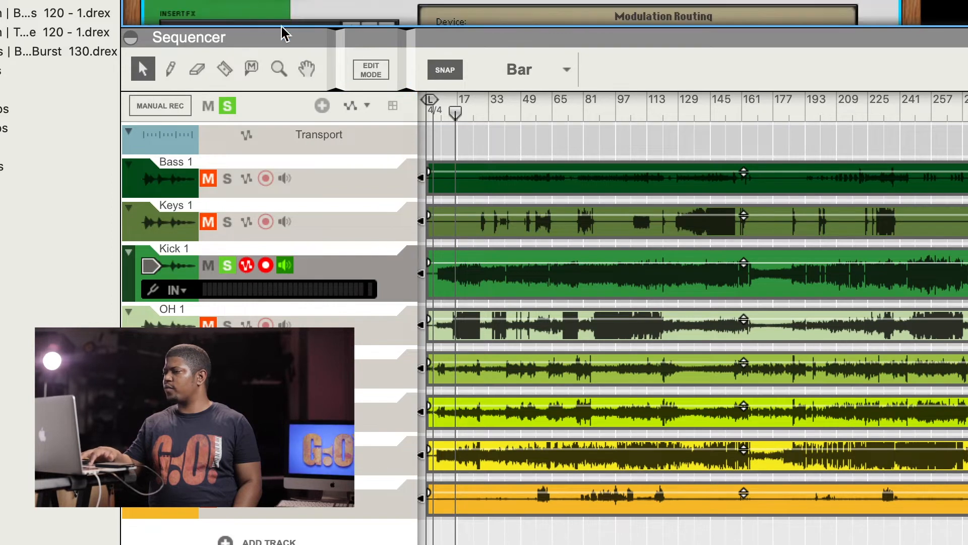
drag(303, 37, 301, 315)
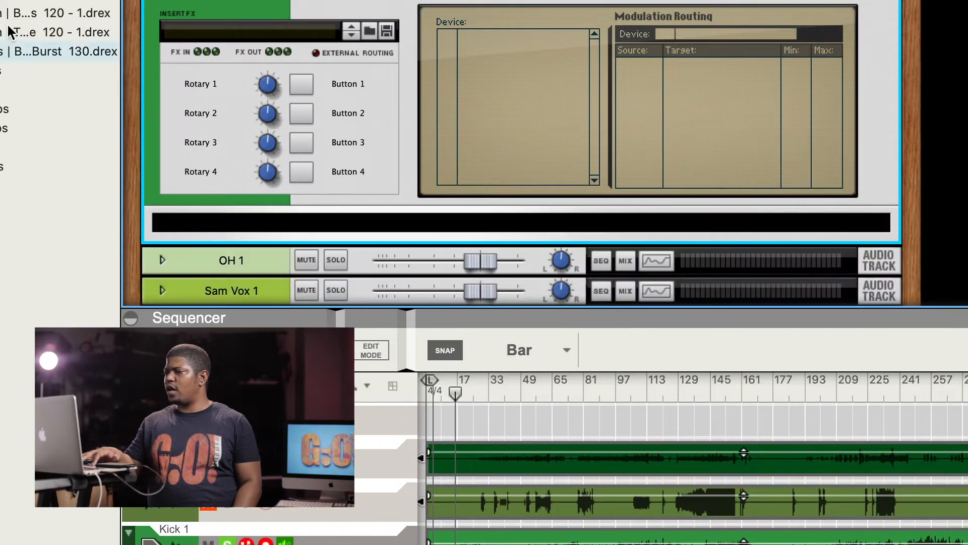
click(247, 31)
click(308, 70)
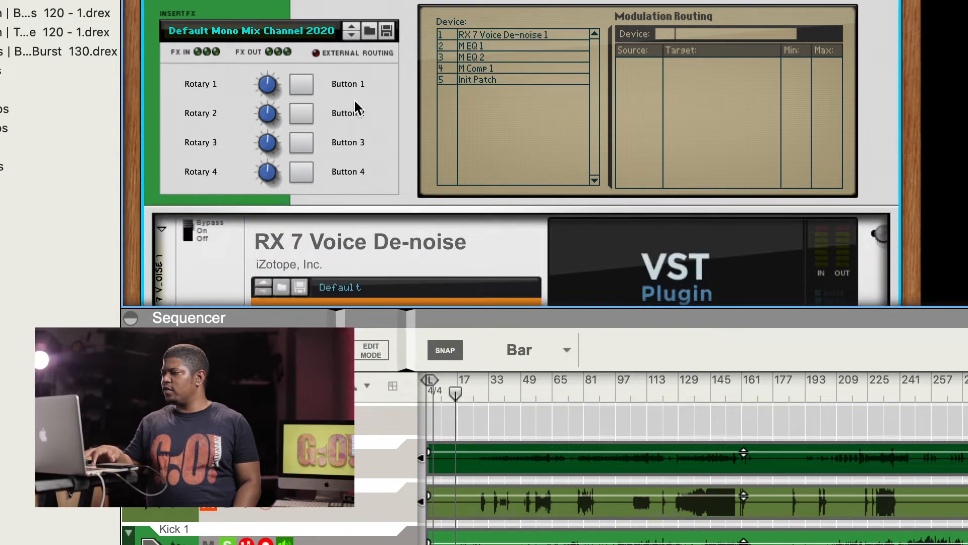
scroll(380, 170, down, 10)
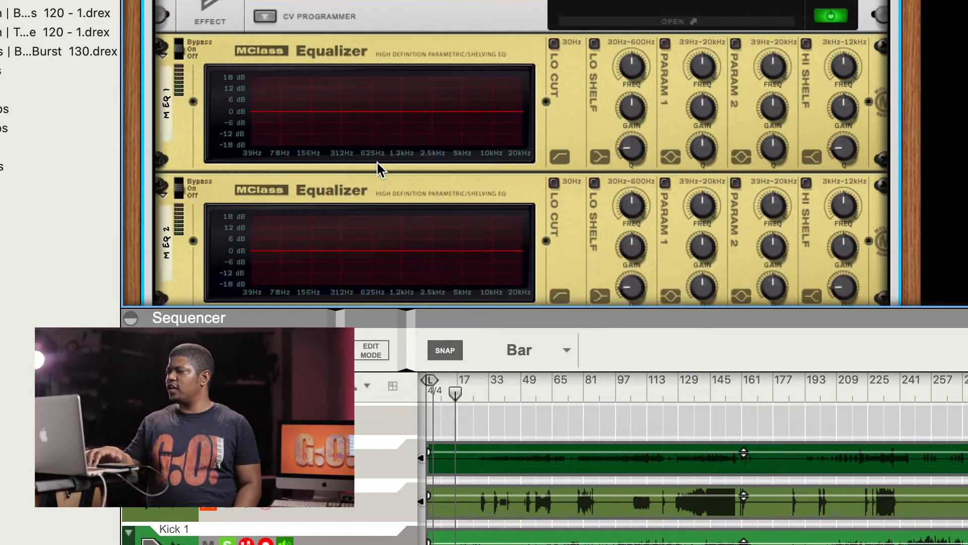
scroll(379, 170, down, 8)
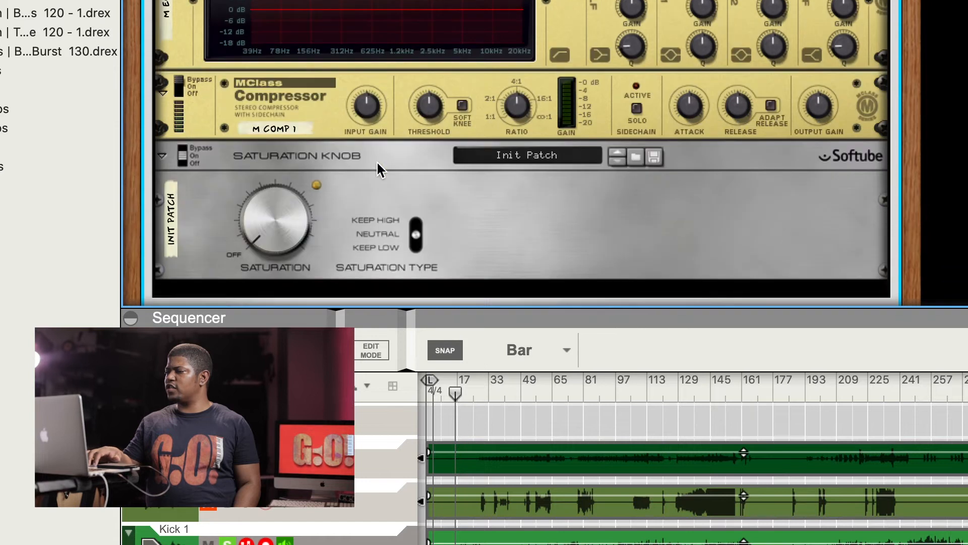
scroll(497, 172, up, 18)
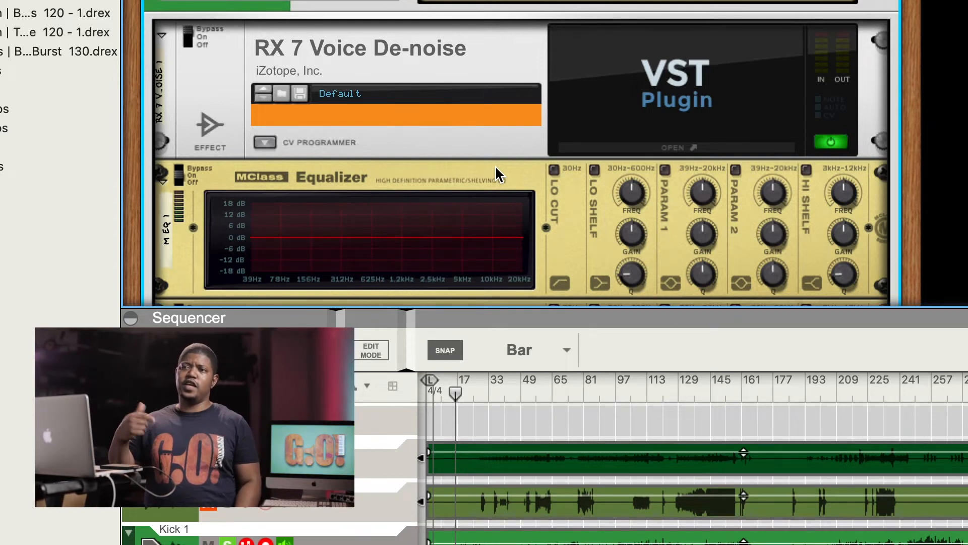
Step: Toggle RX 7 Voice De-noise's bypass switch, and enable Parametric 1 on M EQ 1 as a narrow cut at 169.2 Hz with Q 32.0
drag(190, 31, 191, 39)
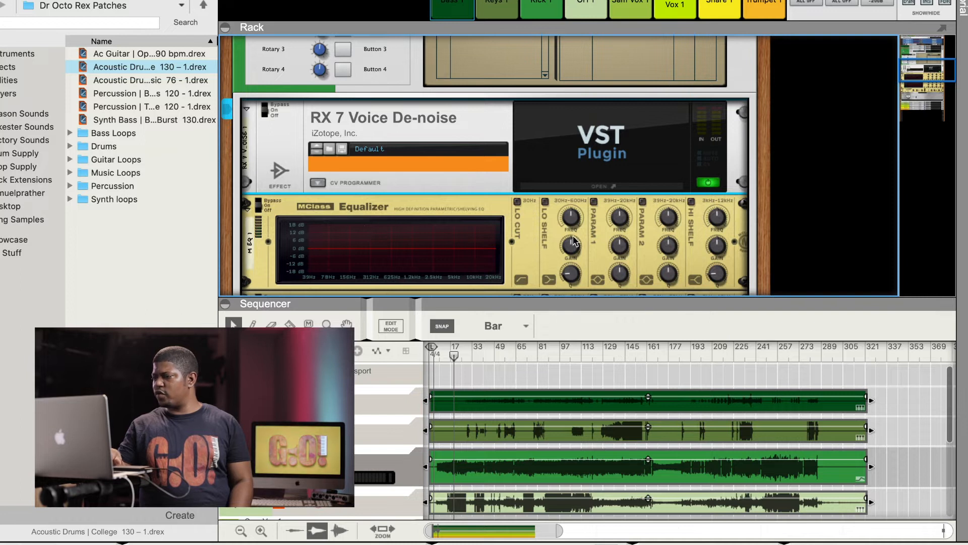
click(593, 202)
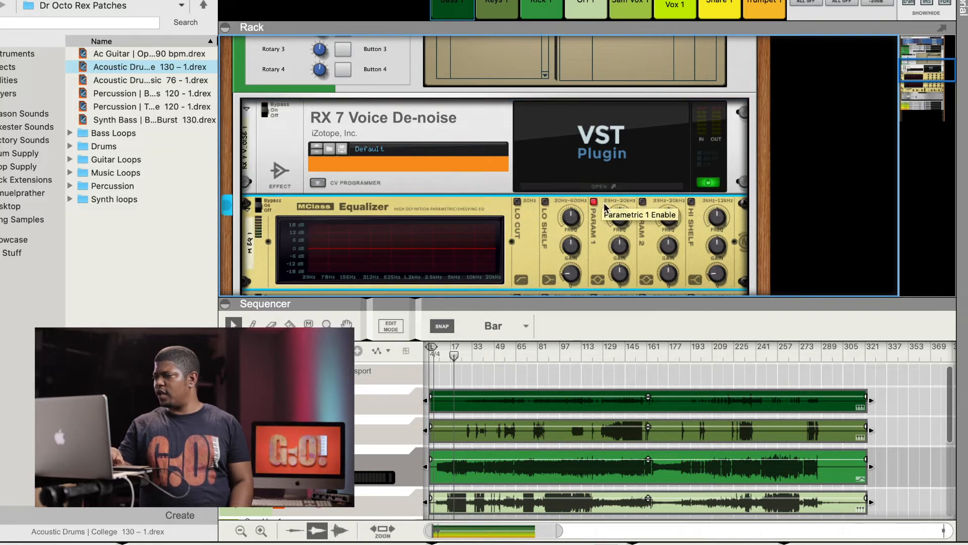
scroll(600, 240, down, 4)
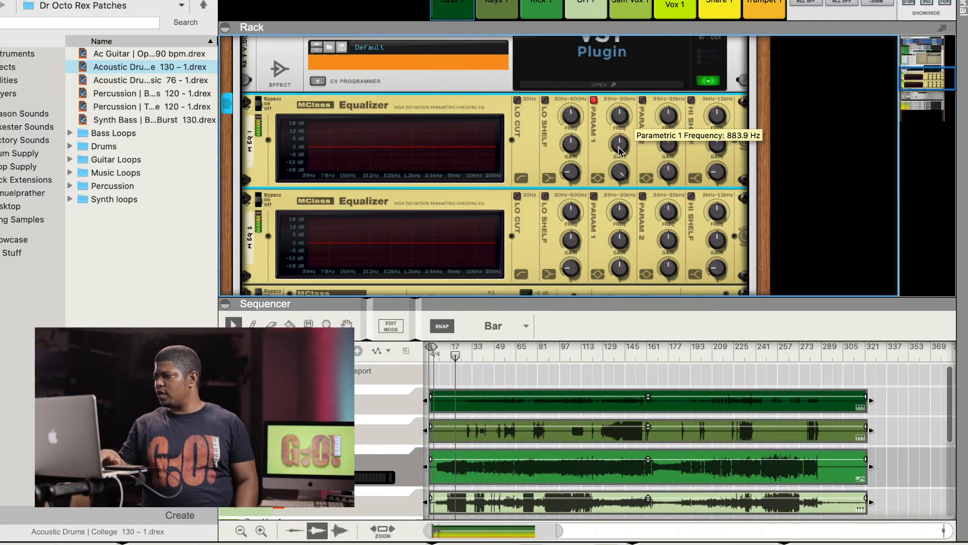
drag(614, 173, 616, 62)
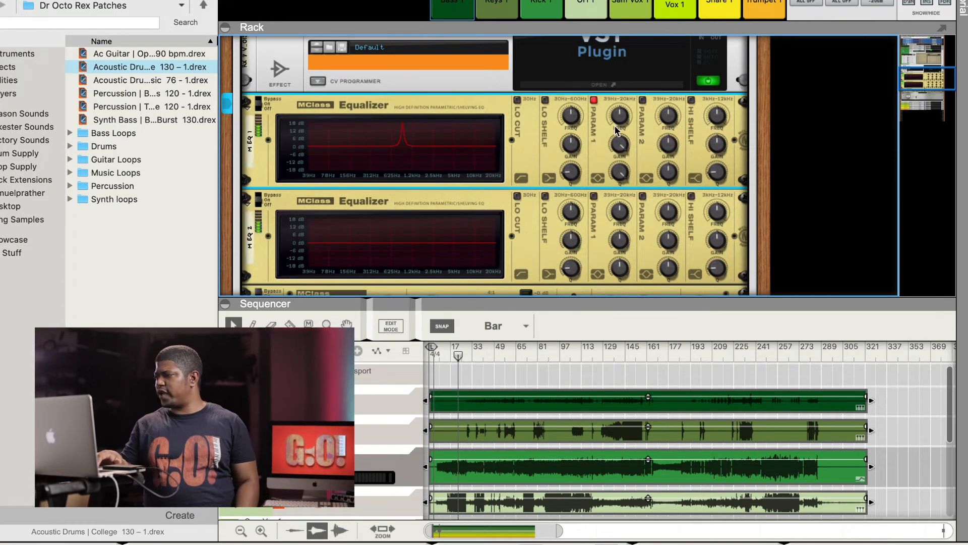
drag(616, 117, 613, 131)
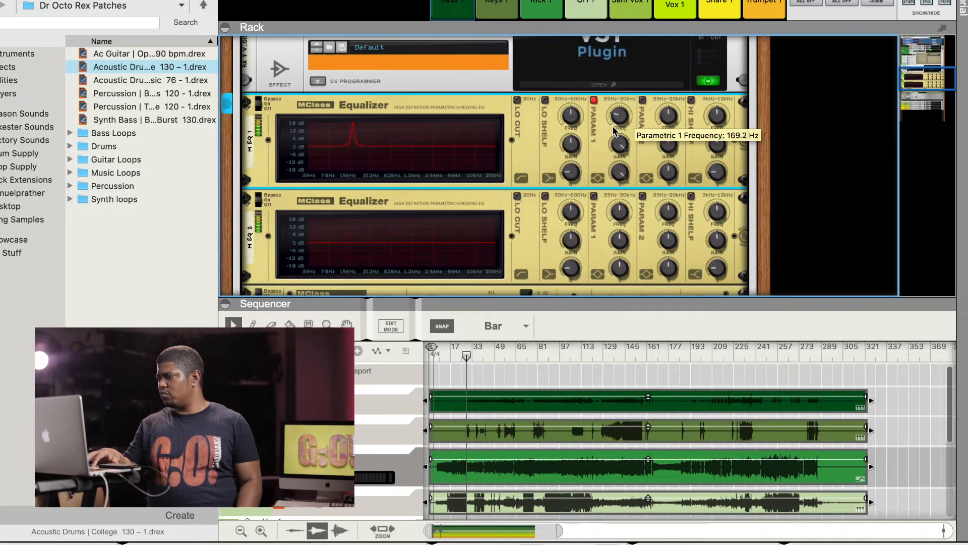
drag(619, 145, 620, 177)
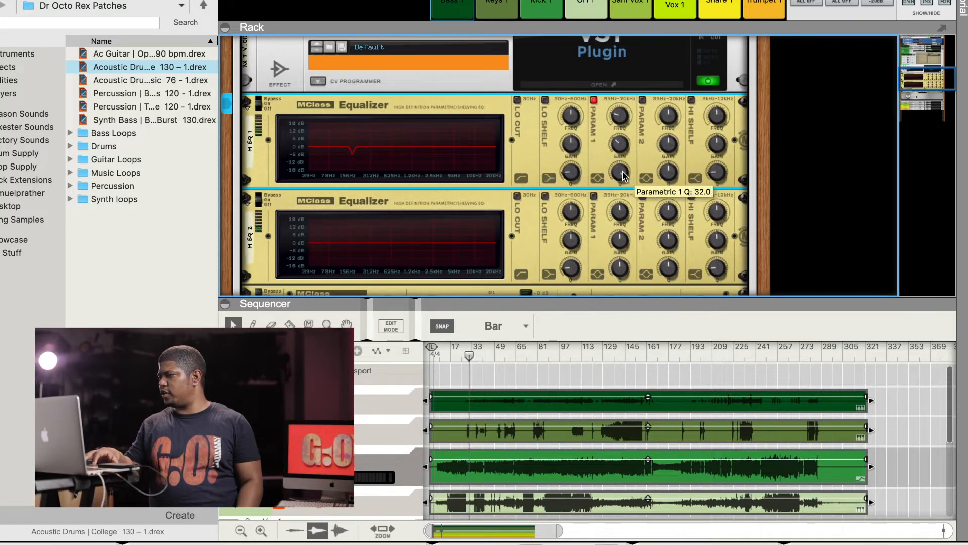
Step: Enable Parametric 2 on M EQ 1, sweep a narrow boost to 304.2 Hz with Q 32.0, and turn it into a slight cut
click(642, 101)
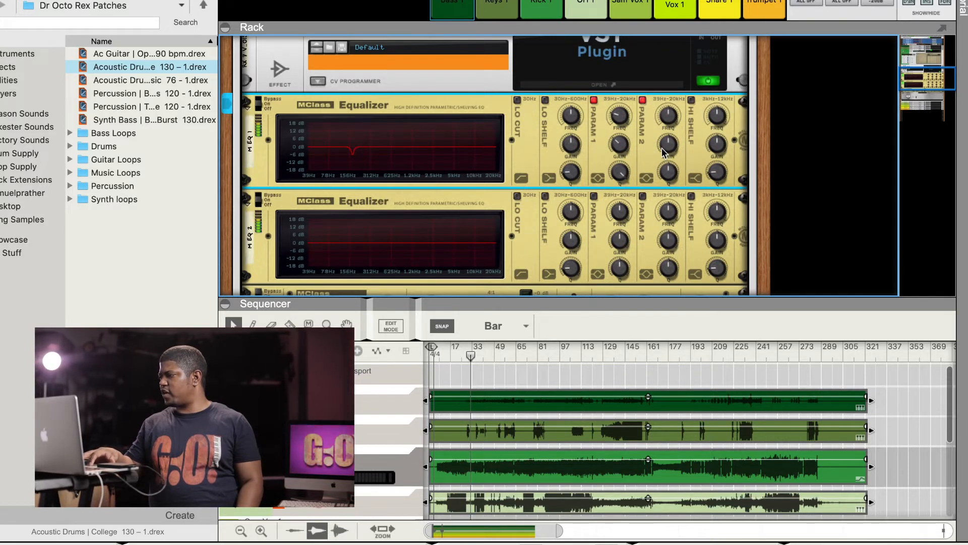
drag(667, 151, 667, 134)
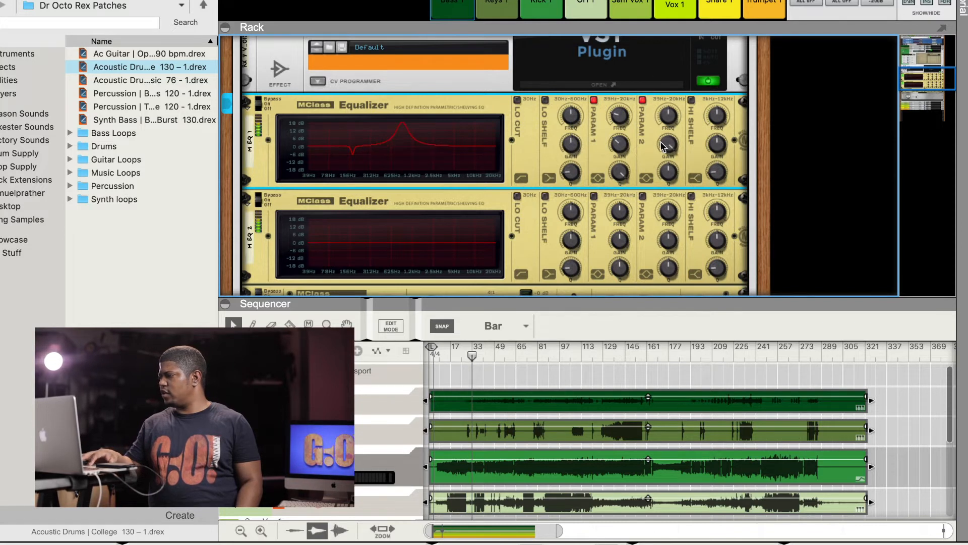
drag(667, 174, 668, 170)
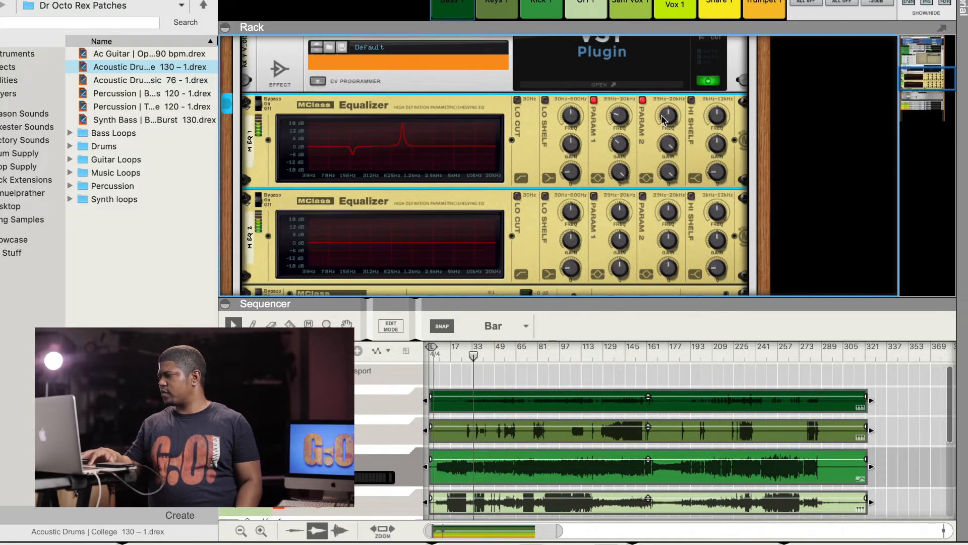
drag(668, 114, 666, 119)
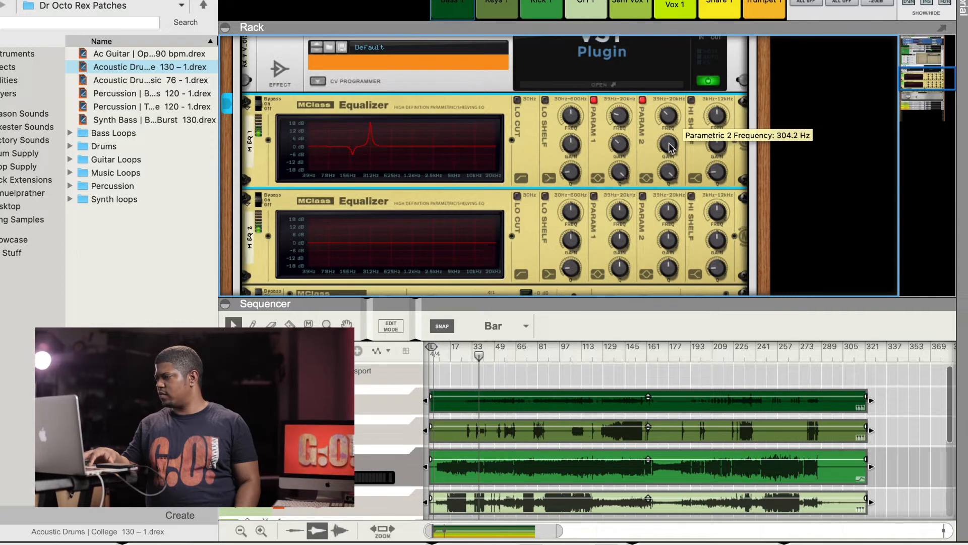
drag(668, 146, 668, 176)
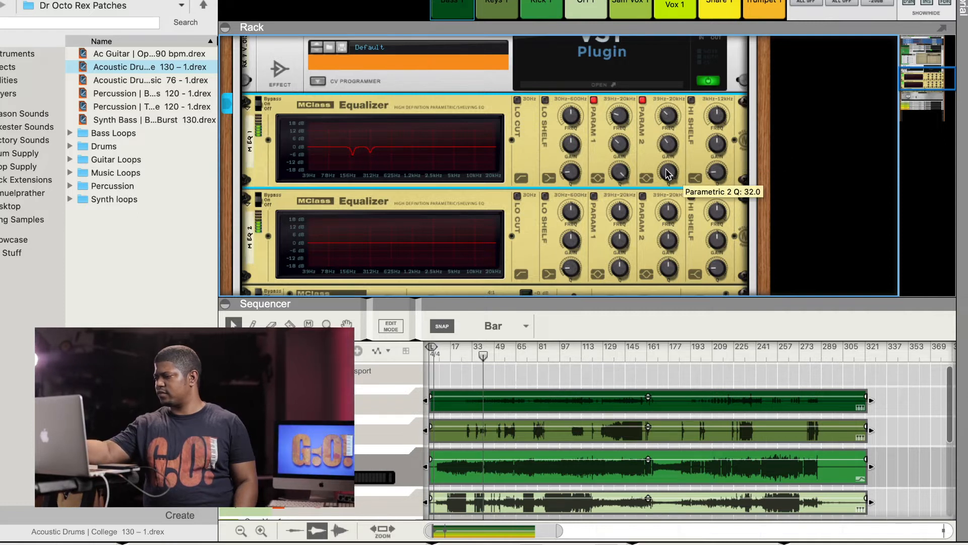
key(XF86AudioRaiseVolume)
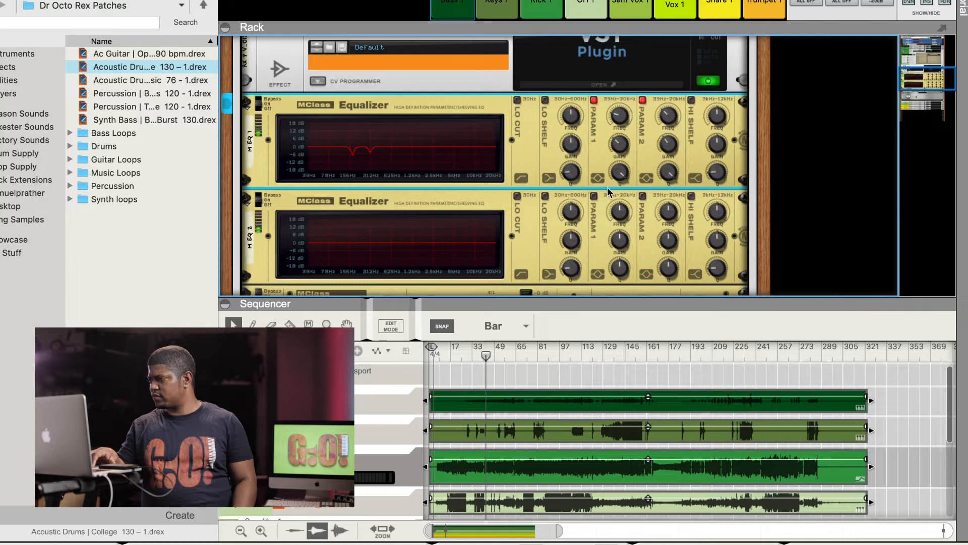
Step: Enable Parametric 1 on M EQ 2, sweep a boost at Q 32.0 to 9.227 kHz, and turn it into a slight cut
click(602, 210)
click(595, 197)
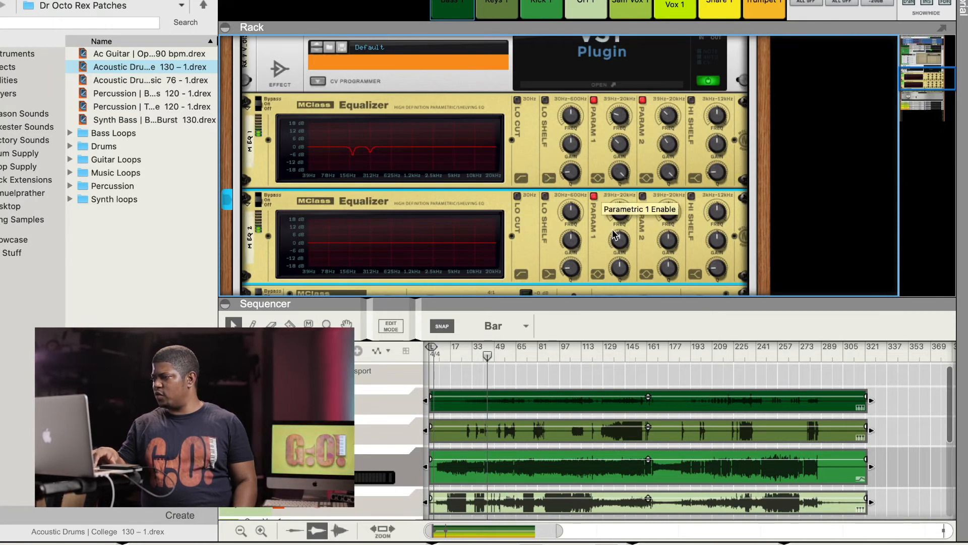
drag(616, 212, 613, 162)
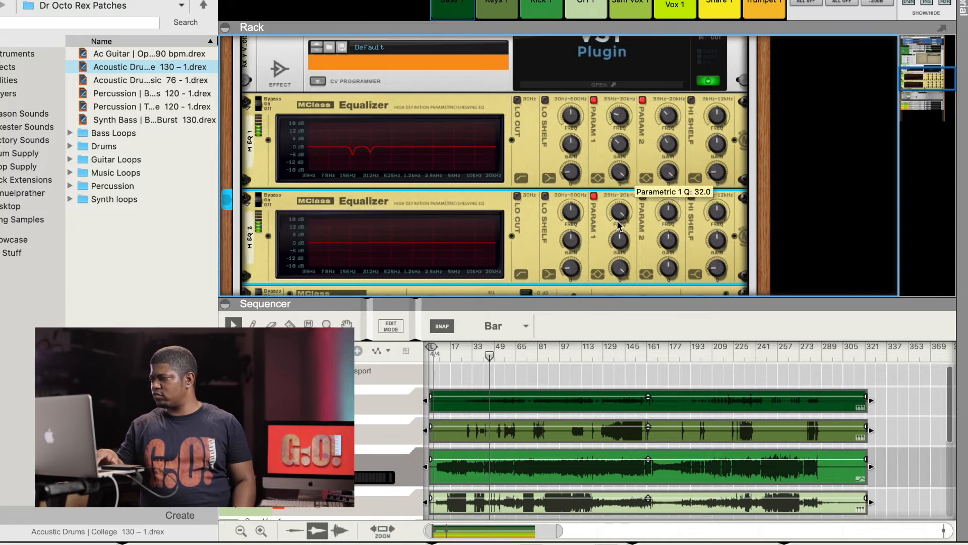
drag(618, 241, 609, 167)
drag(617, 204, 620, 218)
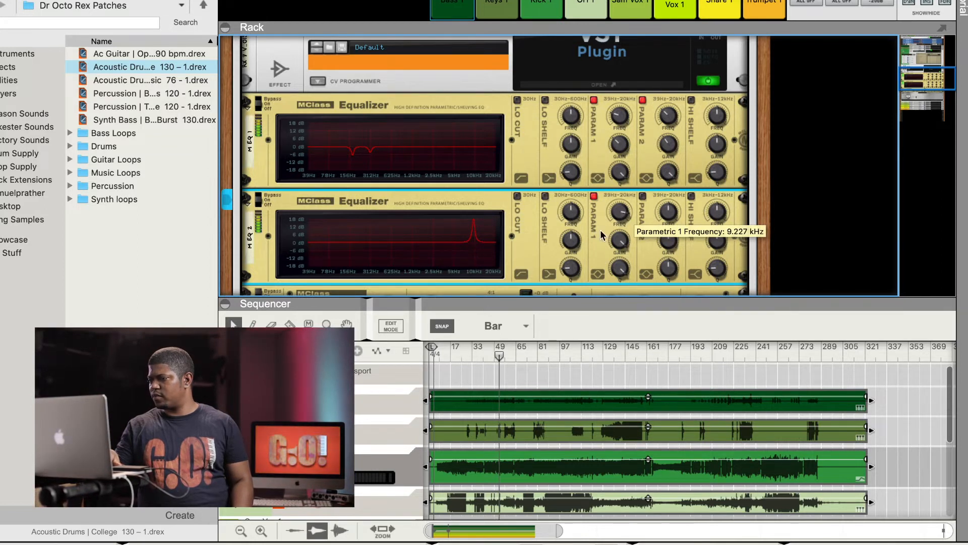
drag(620, 240, 624, 271)
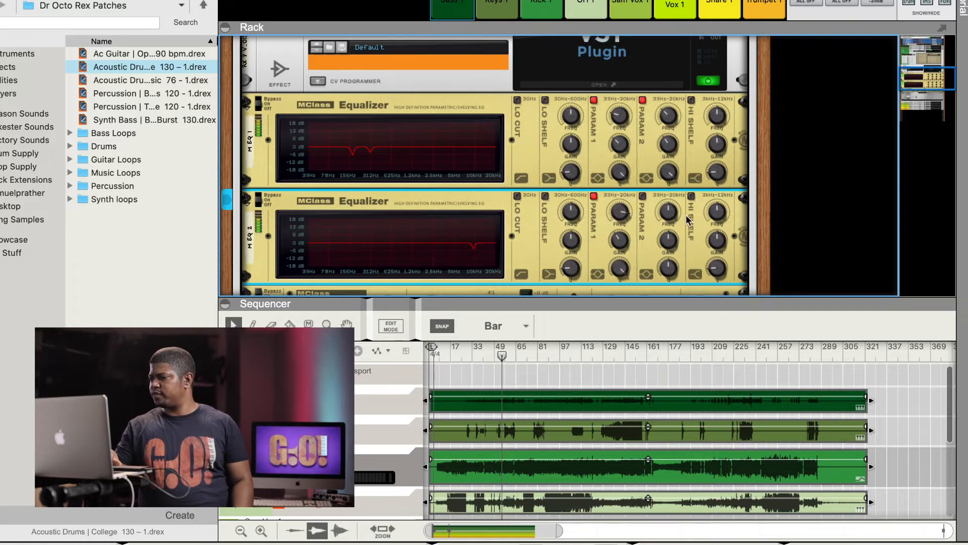
Step: Enable Parametric 2 on M EQ 2, sweep a narrow boost to 3.136 kHz, and cut its gain to -7.4 dB
click(643, 196)
drag(666, 249, 664, 209)
drag(668, 269, 673, 210)
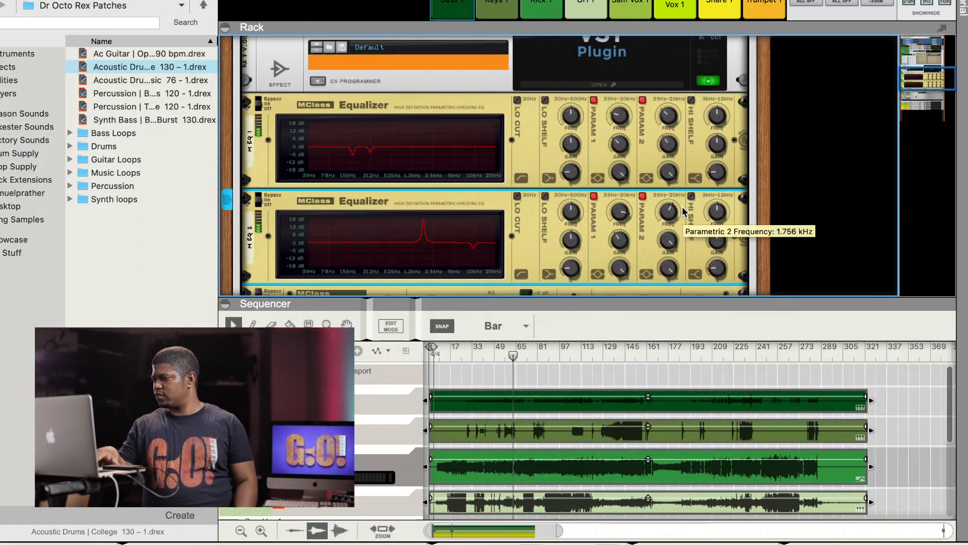
drag(682, 207, 680, 206)
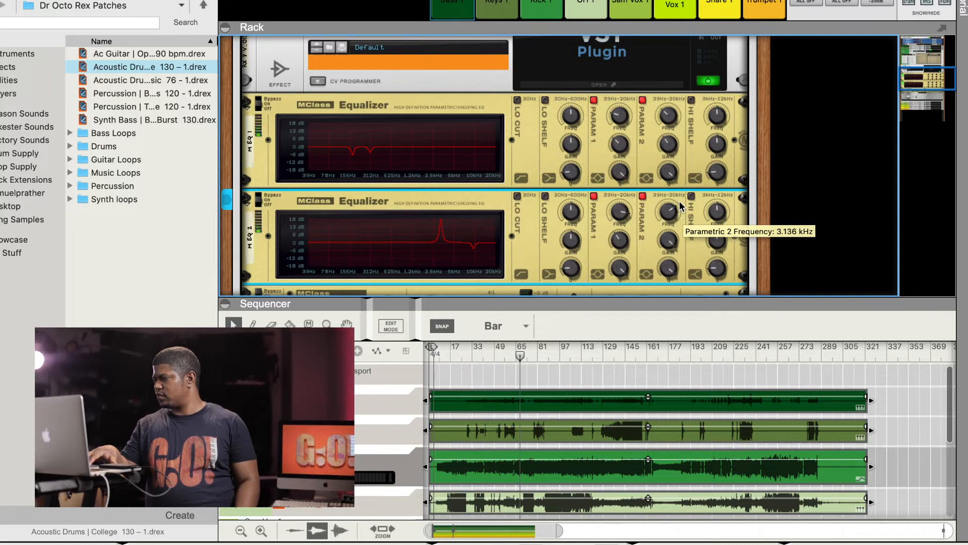
drag(666, 237, 674, 269)
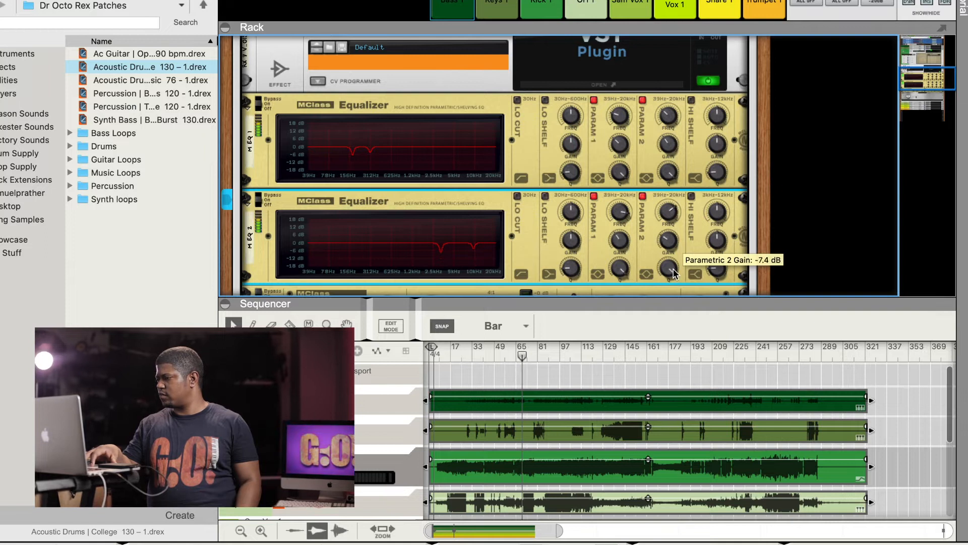
Step: Shrink the rack to reveal the mixer's faders and reset the master section's peak meter
scroll(529, 250, down, 3)
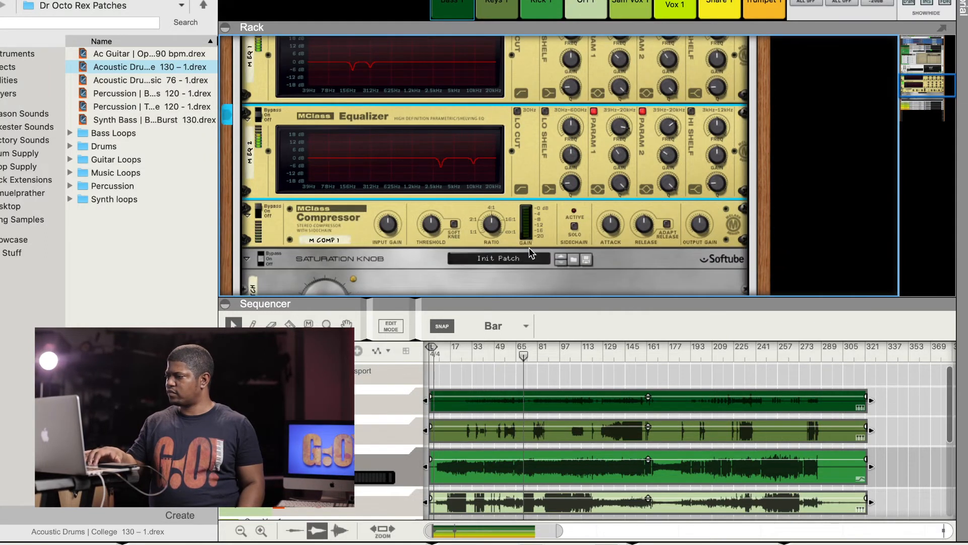
scroll(529, 252, down, 1)
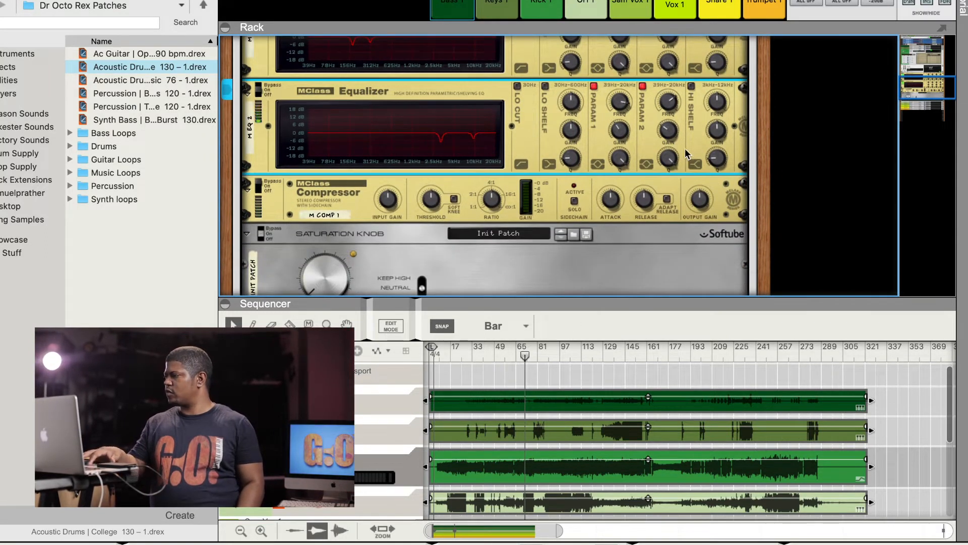
scroll(873, 103, up, 10)
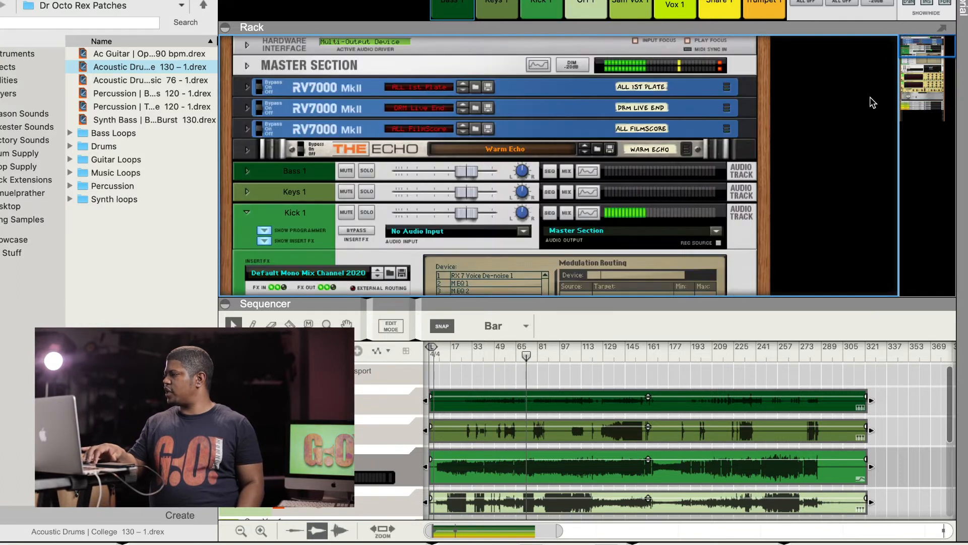
click(723, 67)
drag(817, 23, 802, 223)
scroll(902, 89, down, 5)
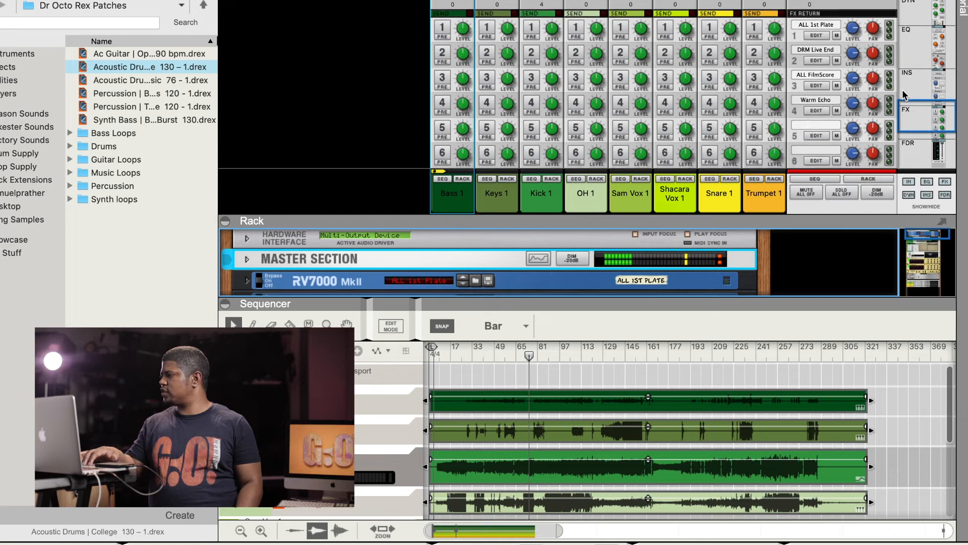
scroll(895, 90, up, 1)
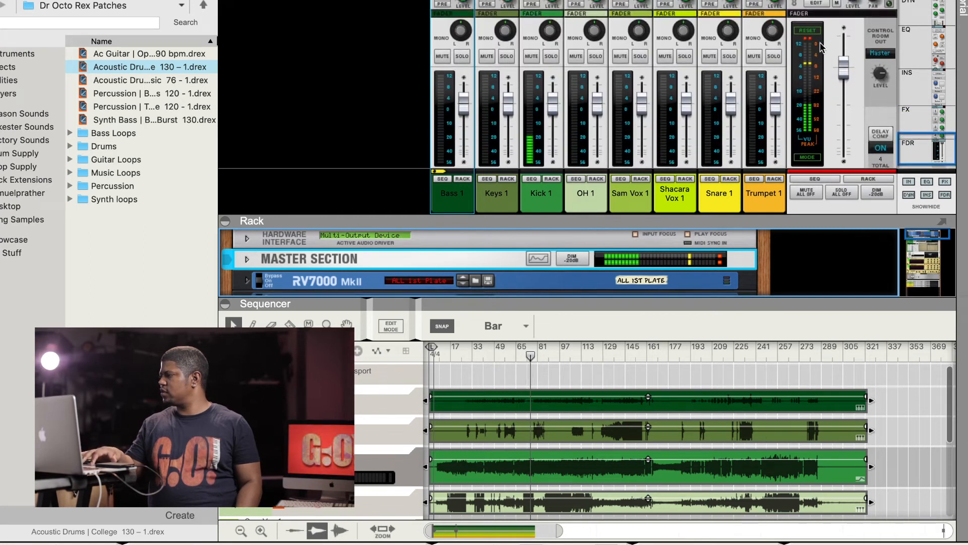
click(813, 34)
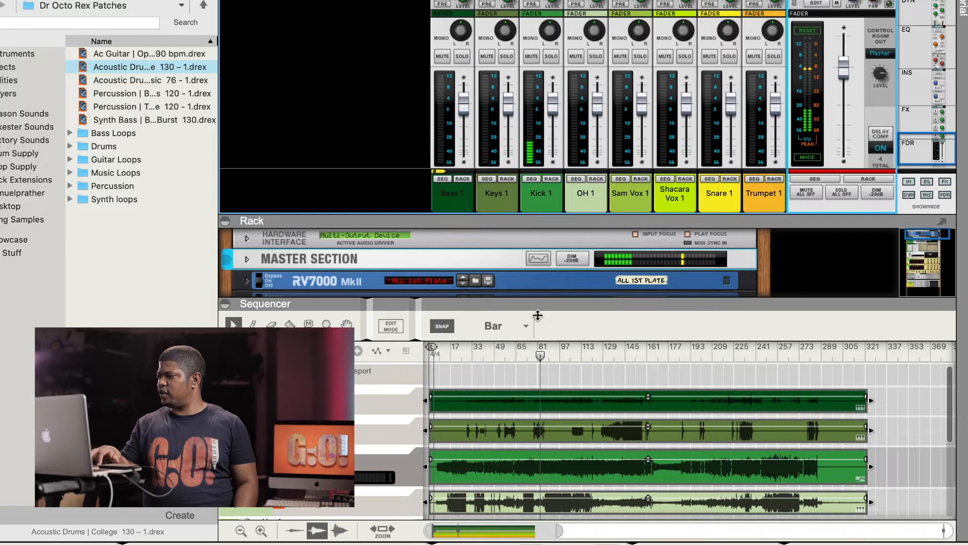
Step: Bring Kick 1's devices into view in the rack and enlarge the rack to show the MClass Compressor
scroll(583, 387, down, 3)
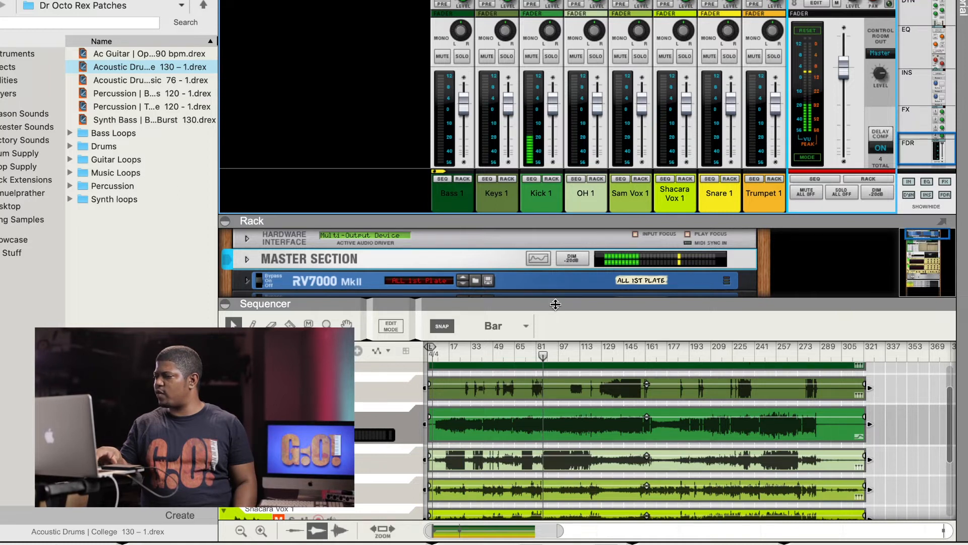
mouse_move(556, 304)
mouse_down()
mouse_move(554, 337)
mouse_move(547, 316)
mouse_up()
click(548, 181)
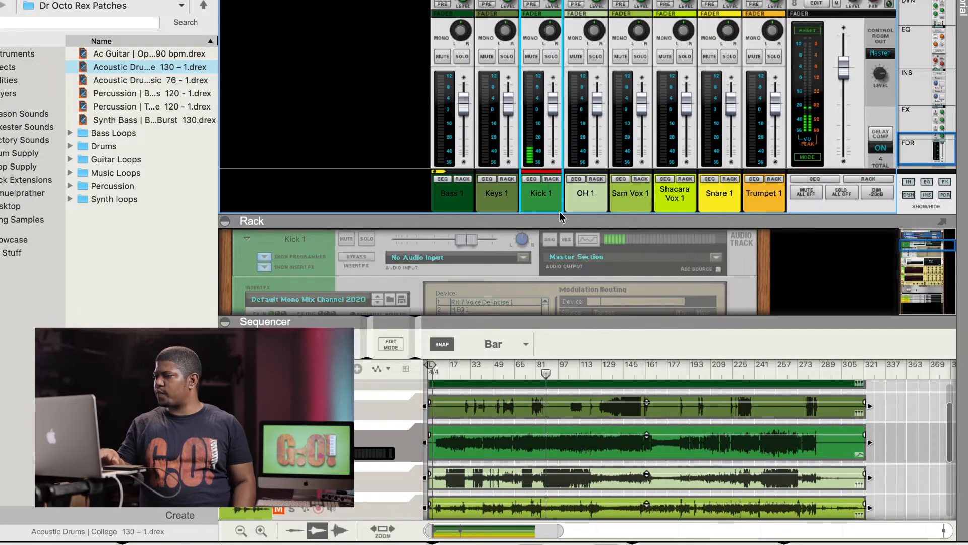
drag(561, 218, 559, 35)
scroll(470, 215, down, 15)
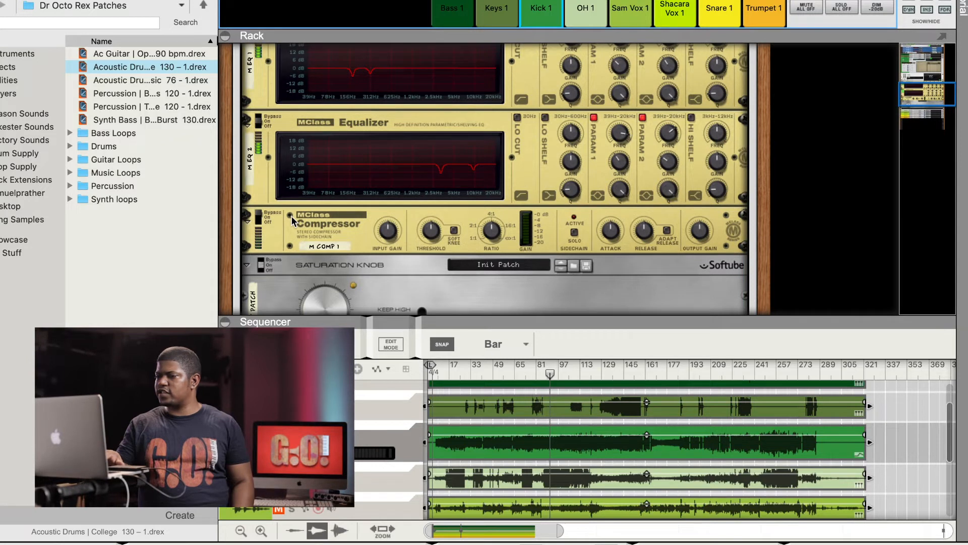
Step: Switch on Kick 1's MClass Compressor, raise its attack to maximum, and set the threshold to -27.5 dB
click(261, 210)
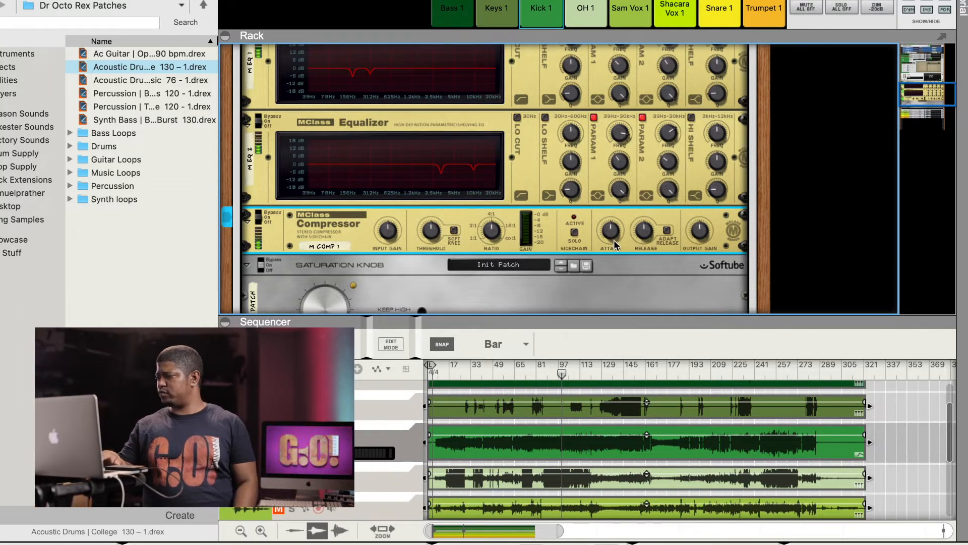
mouse_move(611, 233)
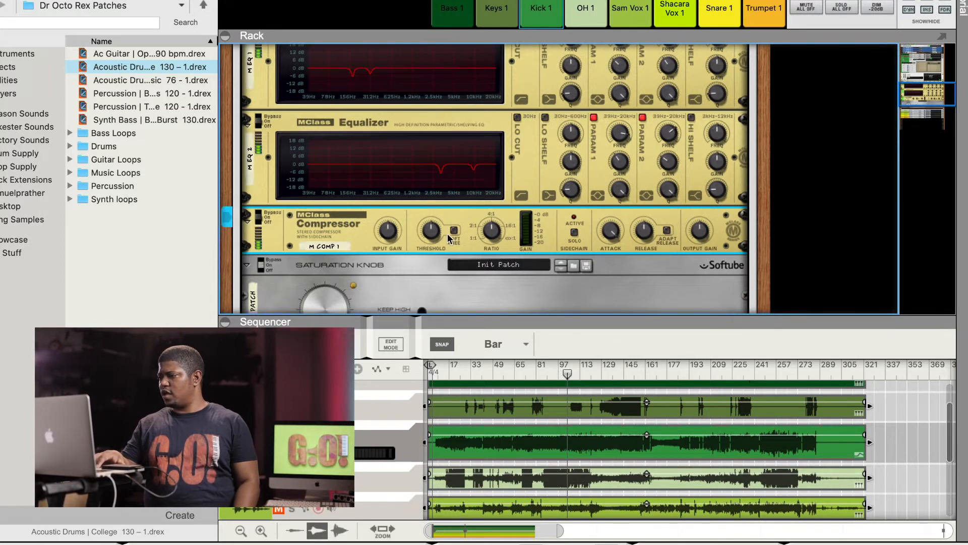
drag(431, 232, 426, 243)
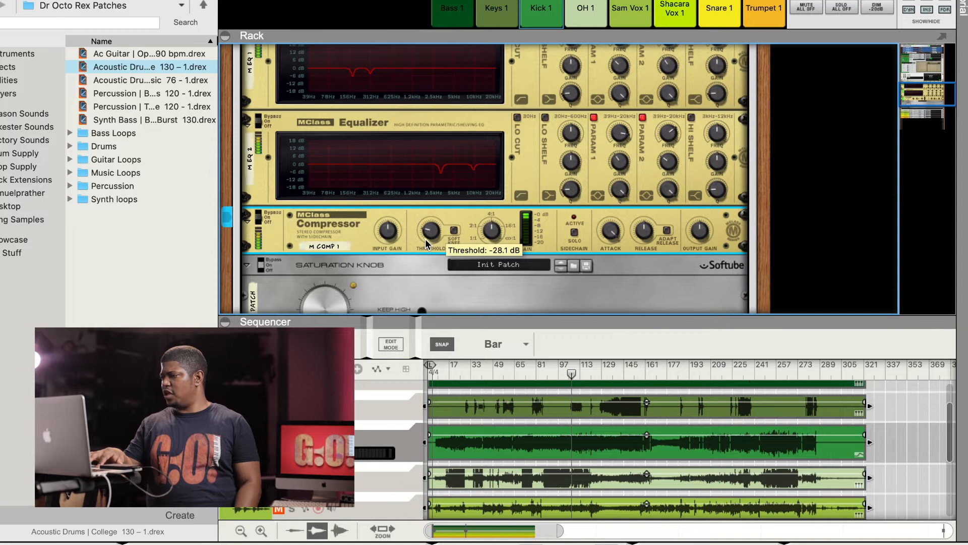
drag(426, 243, 426, 242)
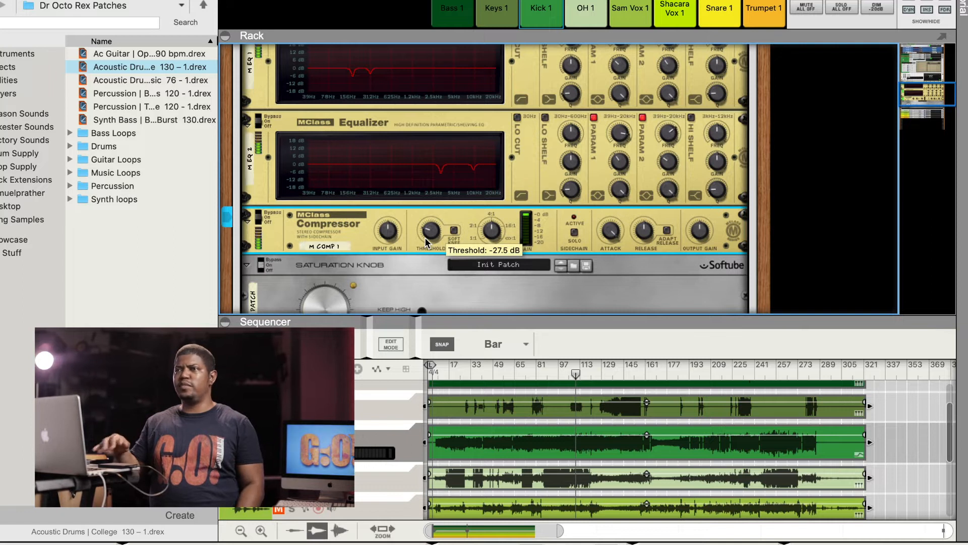
Step: Raise the saturation amount on Kick 1's Softube Saturation Knob to slightly below its midpoint
scroll(389, 279, down, 3)
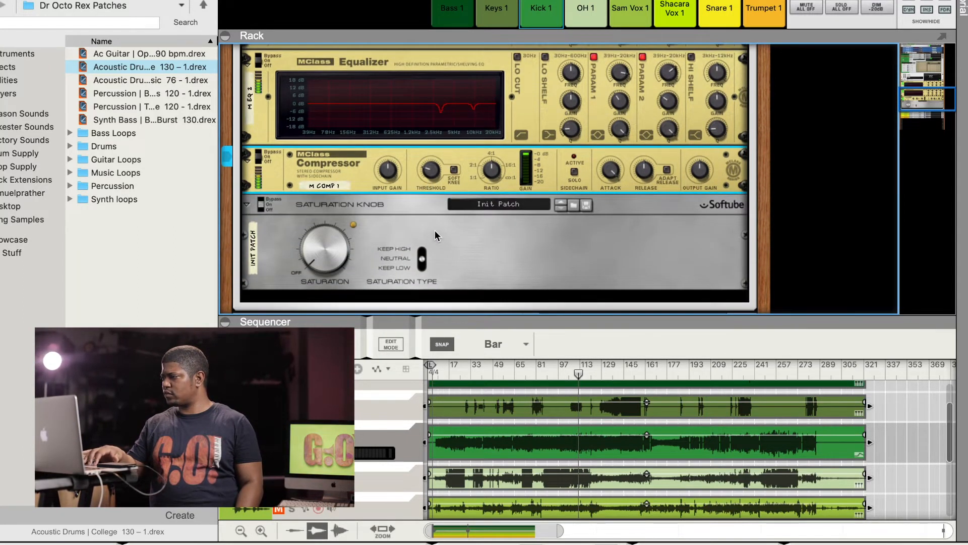
scroll(435, 232, up, 6)
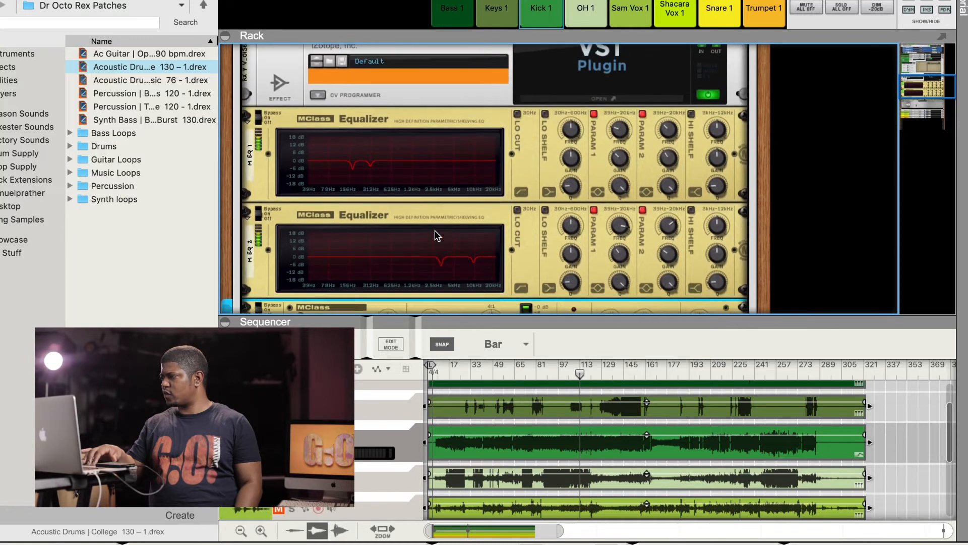
scroll(434, 230, down, 8)
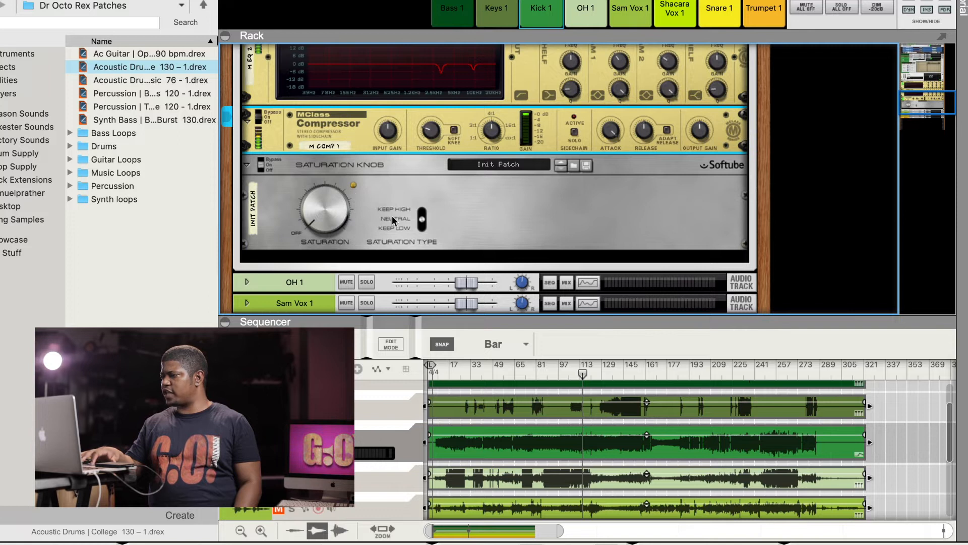
drag(325, 227, 314, 199)
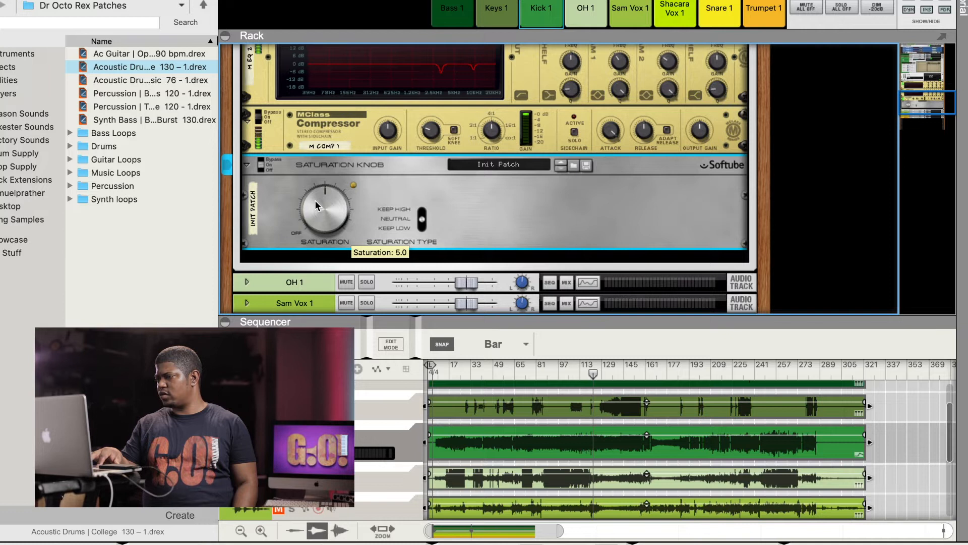
drag(315, 201, 312, 201)
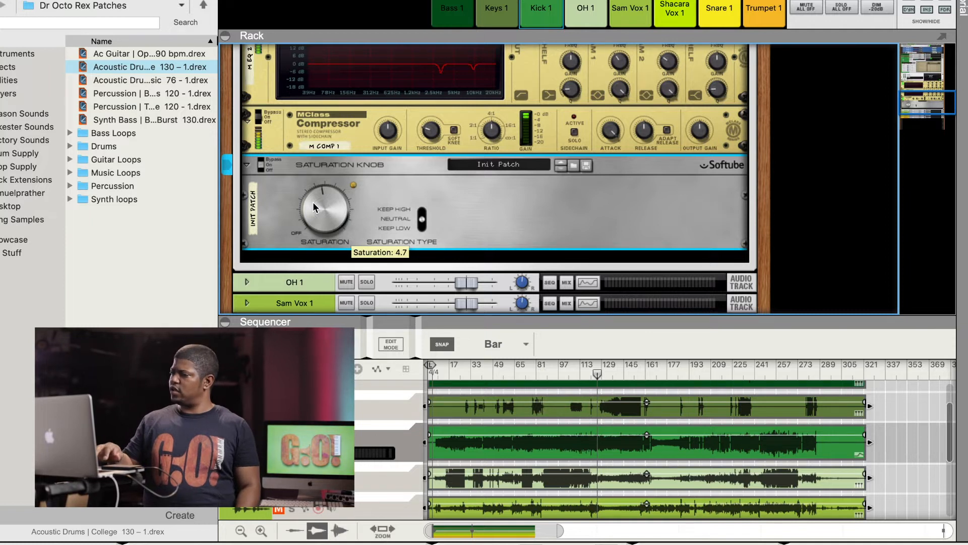
drag(316, 194, 314, 198)
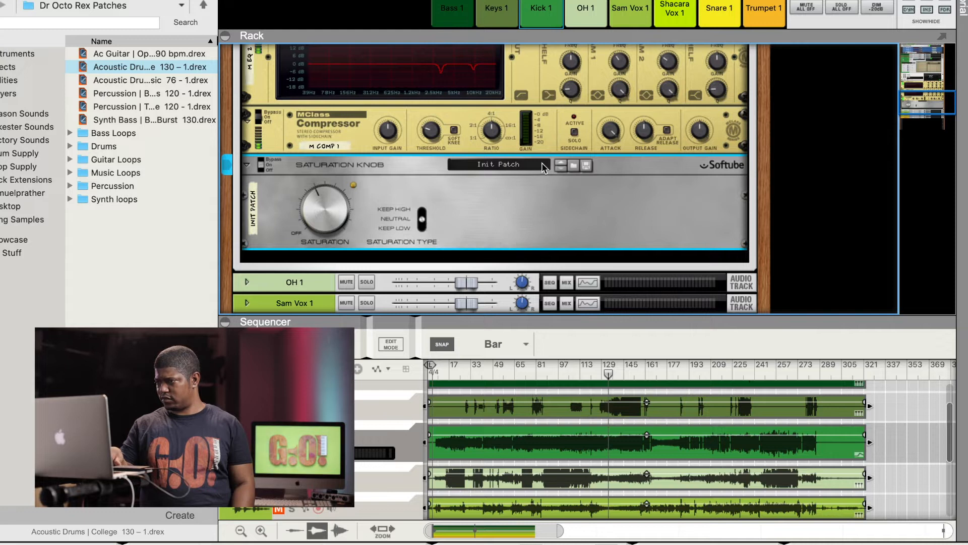
Step: Shrink the rack to enlarge the mixer and bring the channel EQ section into view
scroll(493, 121, up, 10)
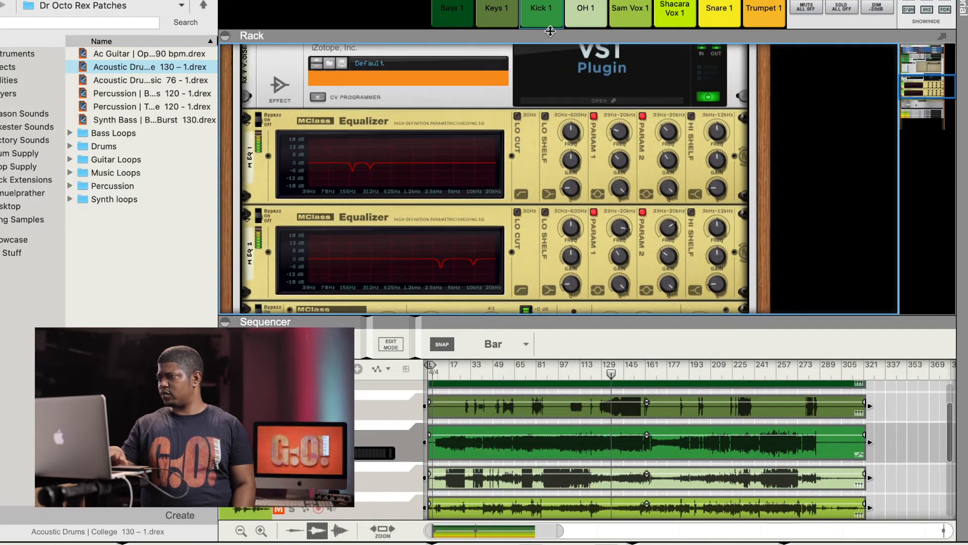
scroll(467, 216, down, 8)
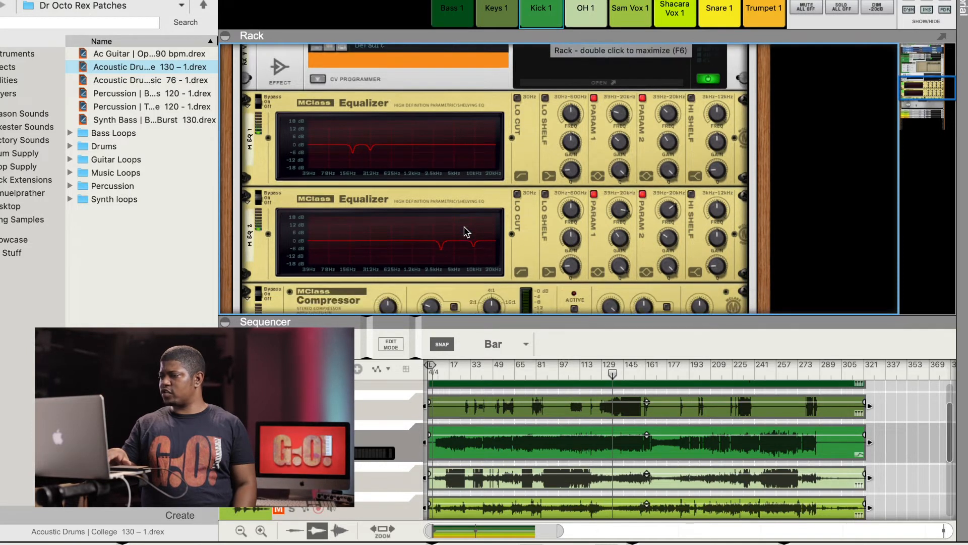
scroll(464, 232, up, 1)
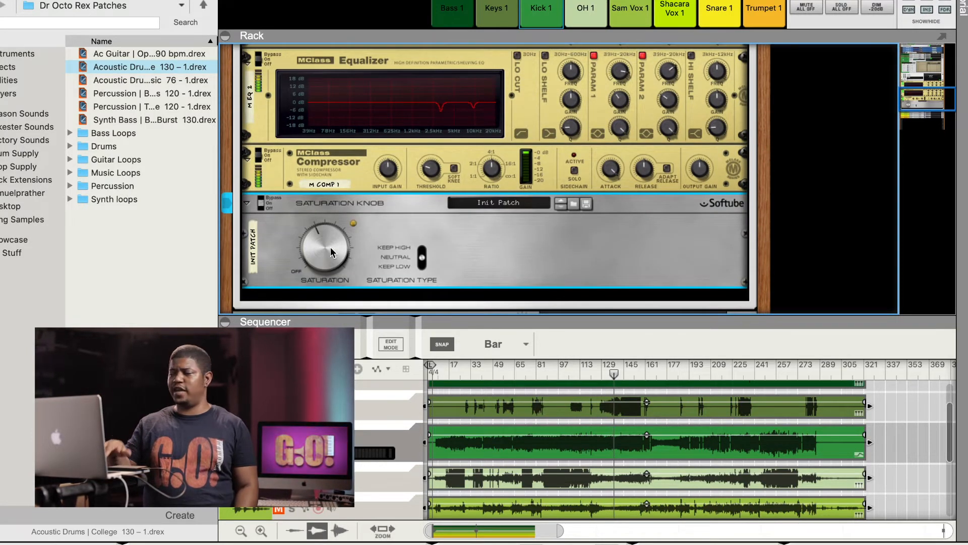
drag(785, 36, 781, 199)
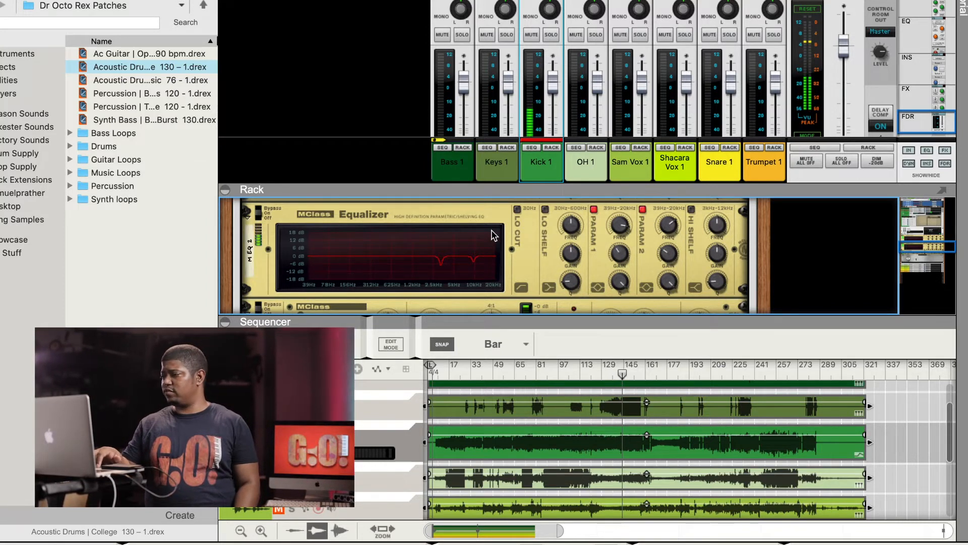
scroll(538, 30, up, 10)
scroll(537, 29, up, 10)
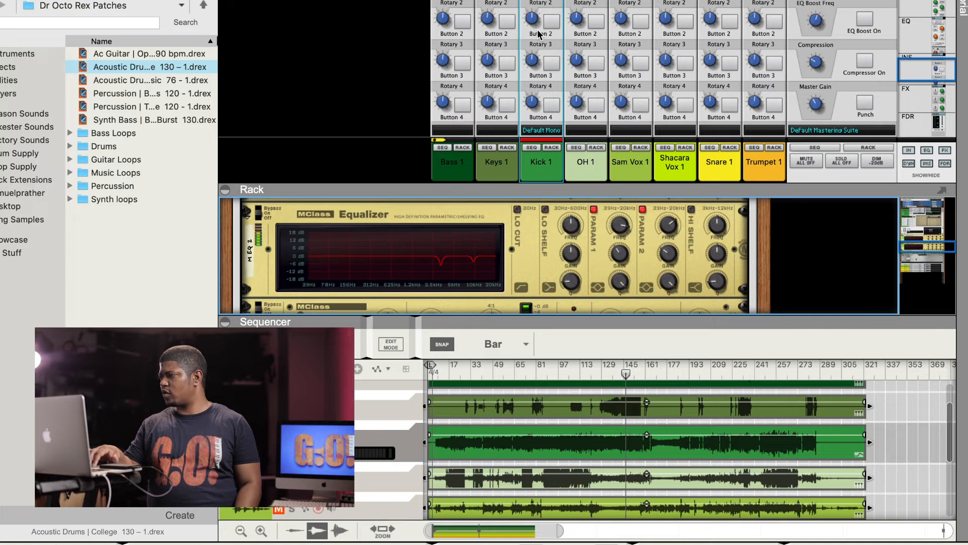
scroll(539, 34, up, 10)
scroll(538, 31, up, 10)
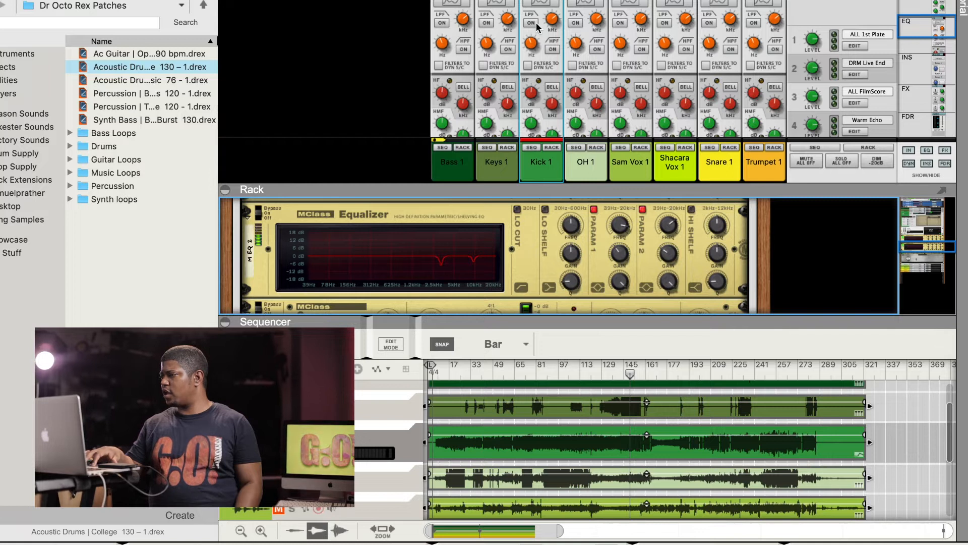
Step: Switch on Kick 1's low-pass filter, show the channel in the Spectrum EQ, and set the filter frequency to 4.91 kHz
click(535, 22)
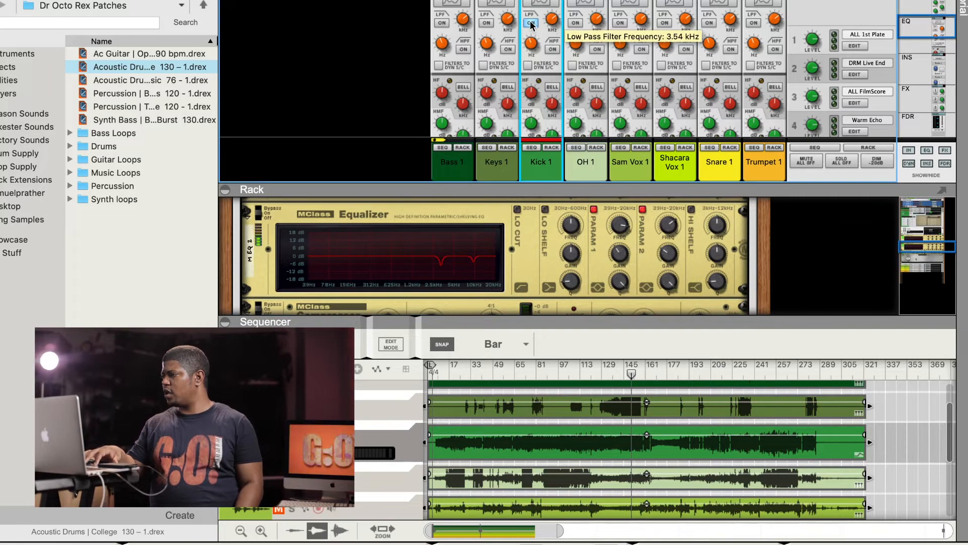
click(549, 7)
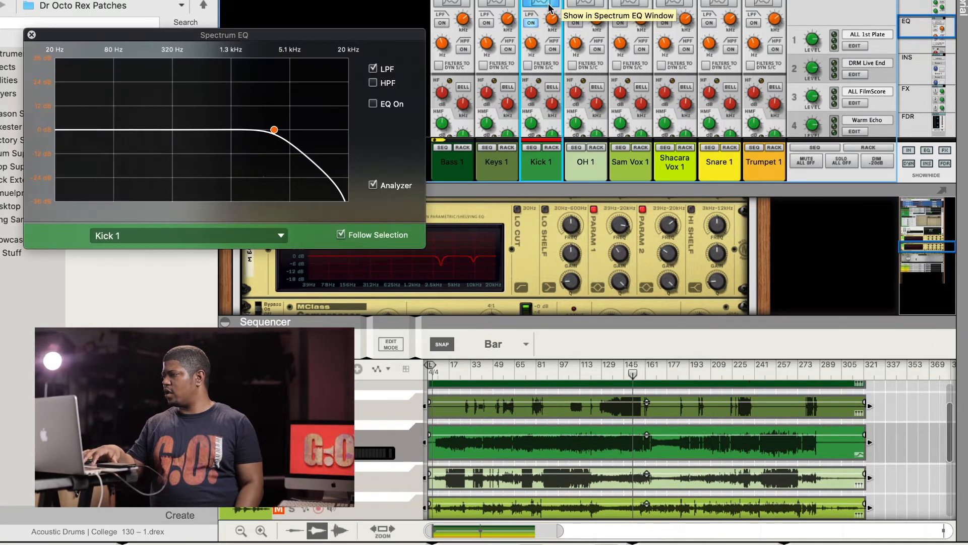
drag(552, 23, 553, 20)
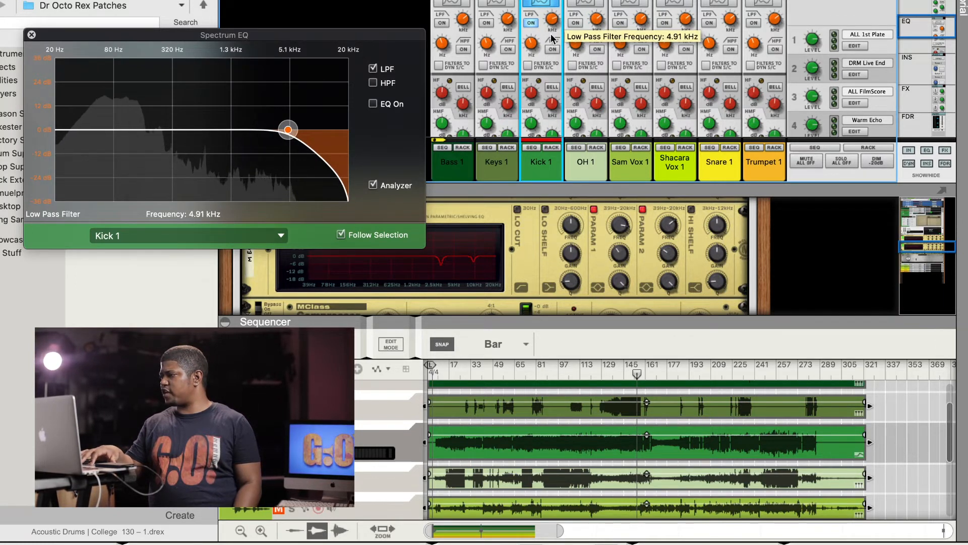
click(539, 7)
click(539, 7)
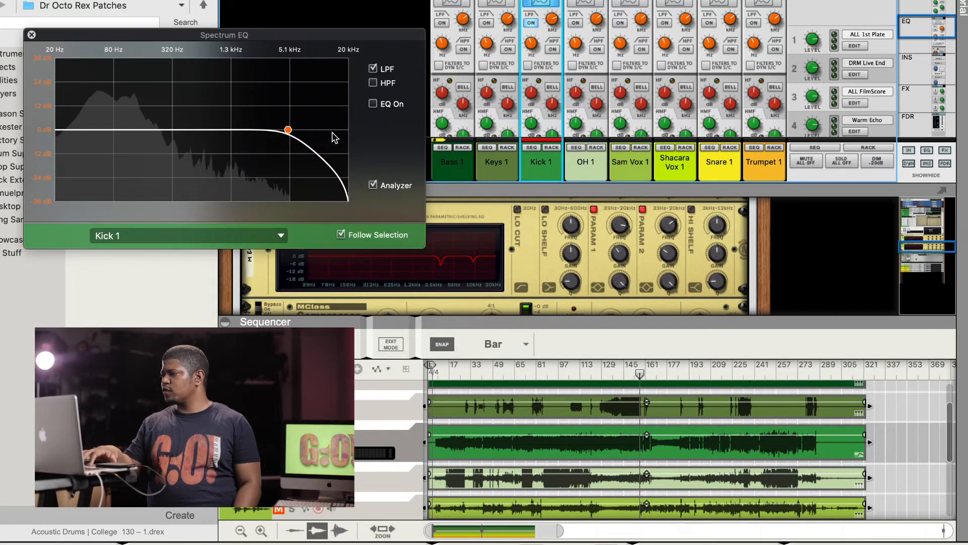
Step: Enable Kick 1's EQ with LF Bell and boost the low-frequency band by 6.03 dB at 52.4 Hz
click(373, 105)
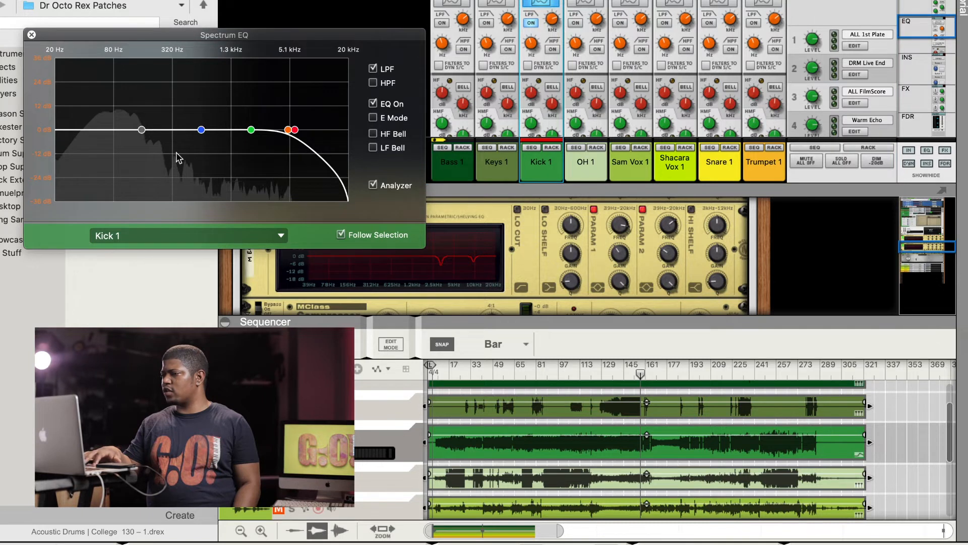
click(142, 131)
click(373, 148)
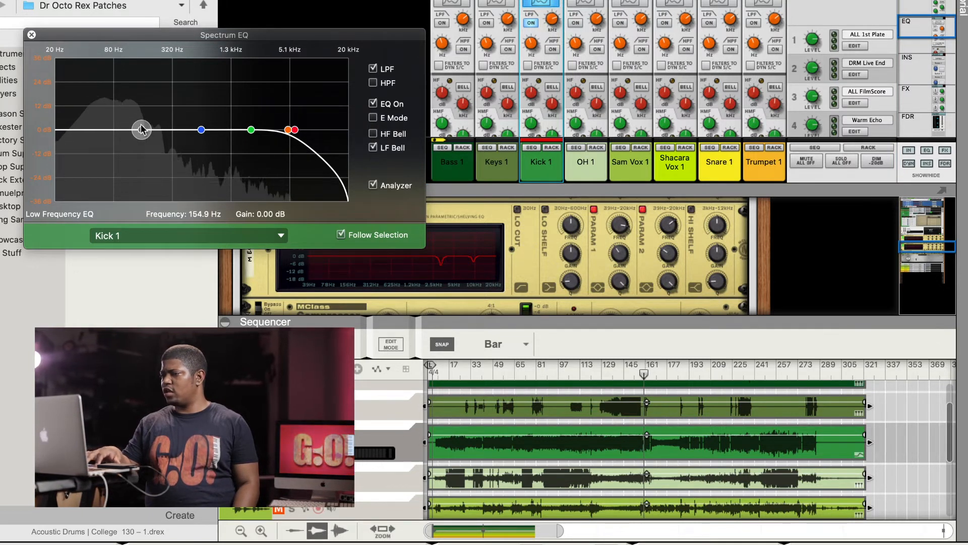
drag(131, 125, 120, 126)
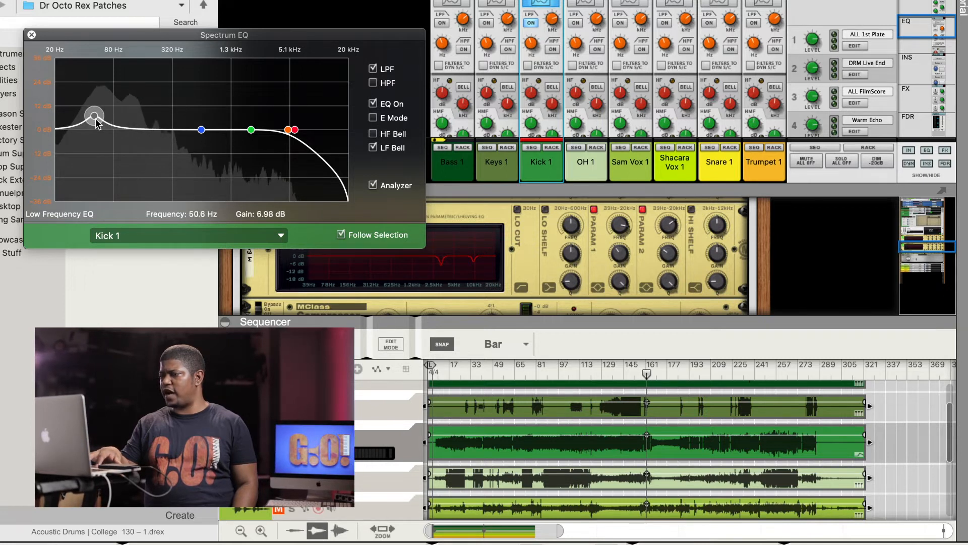
drag(98, 120, 99, 120)
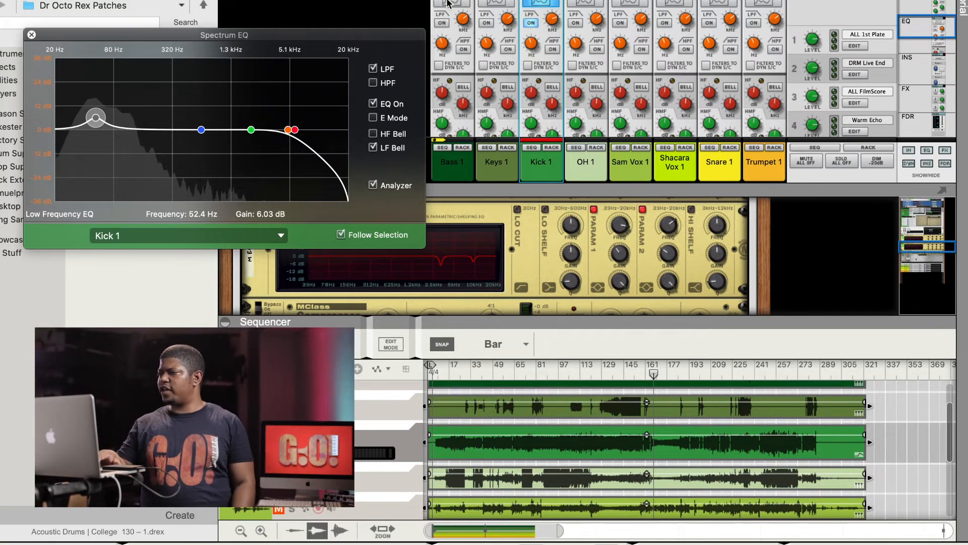
Step: Enable Bass 1's EQ with LF Bell, set its low-frequency band to -6.98 dB at 52.2 Hz, and close the Spectrum EQ
click(448, 6)
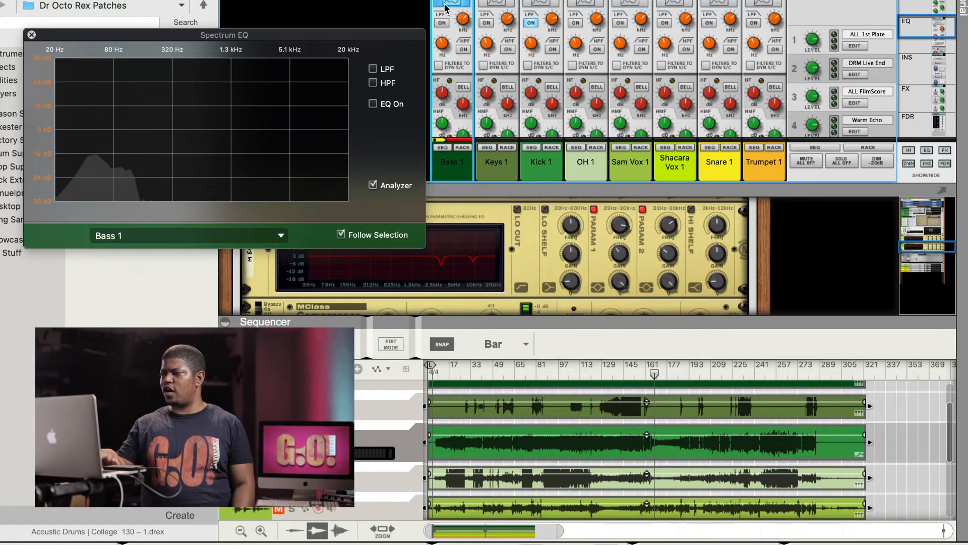
click(373, 103)
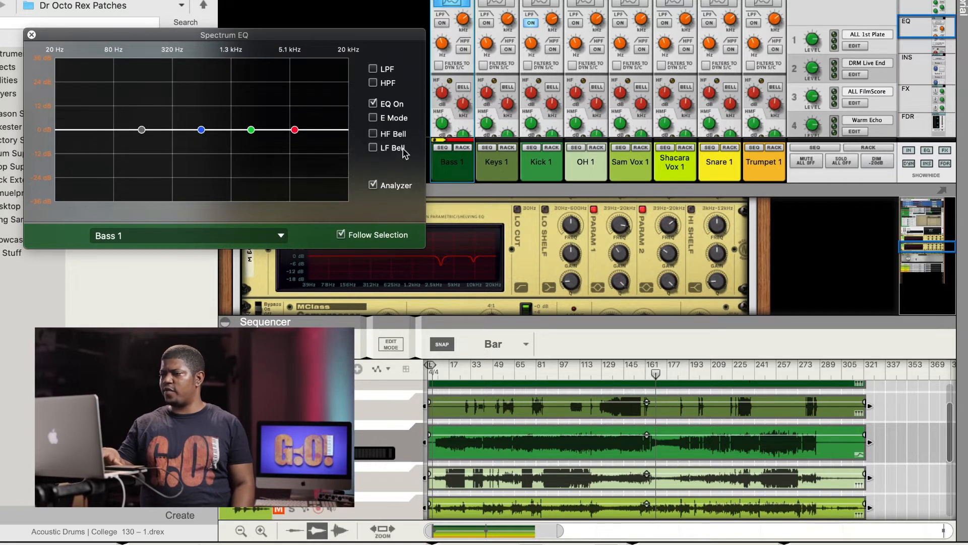
click(373, 147)
drag(140, 130, 99, 148)
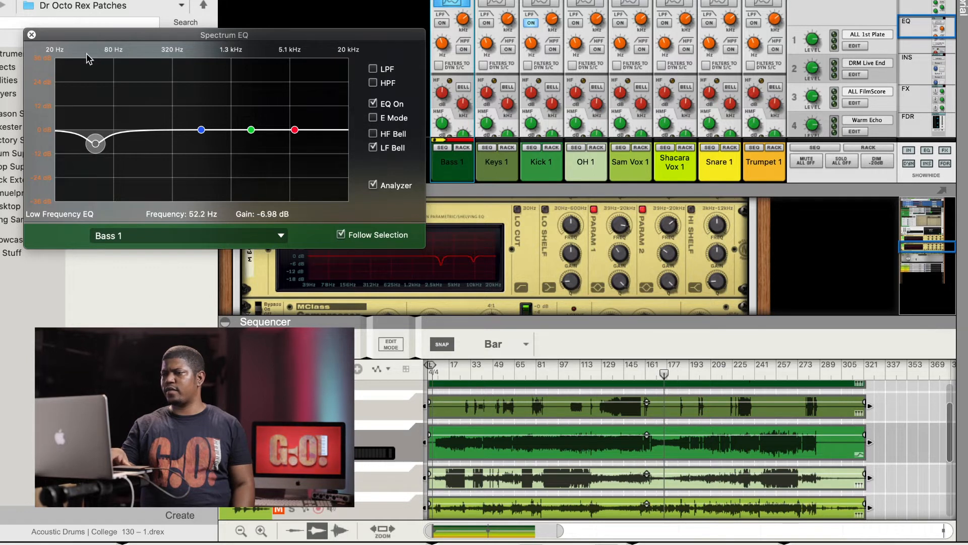
click(31, 35)
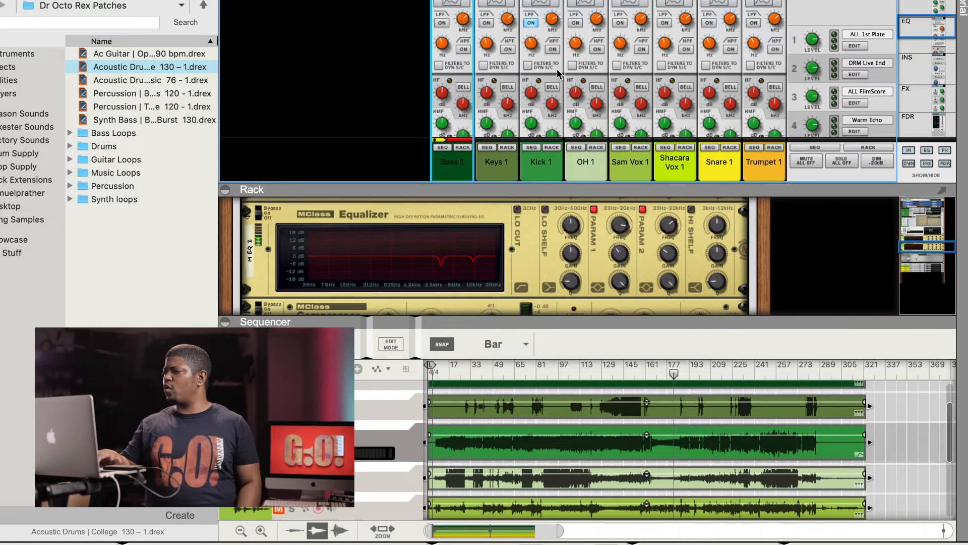
Step: Move the song's playback position back to between bars 33 and 49
scroll(557, 73, down, 10)
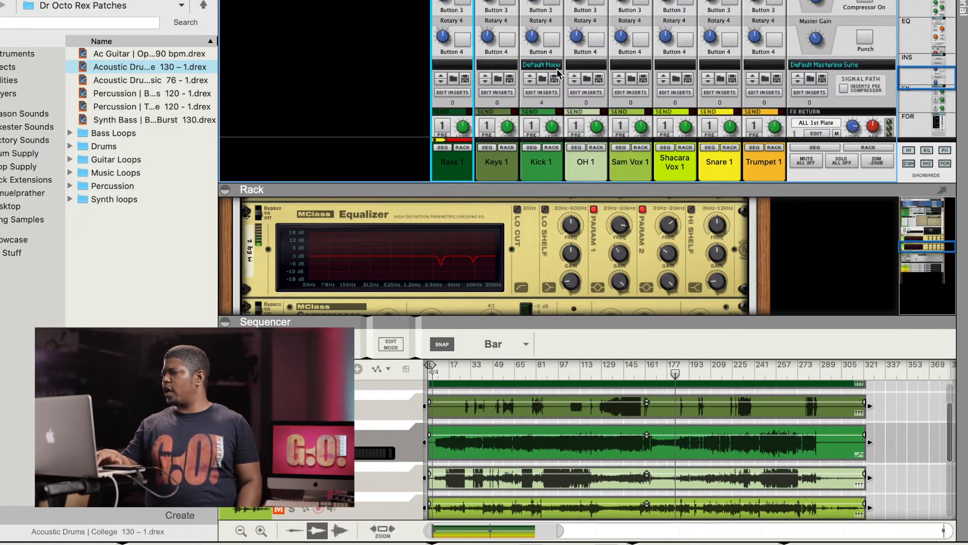
scroll(557, 73, up, 8)
scroll(557, 68, up, 6)
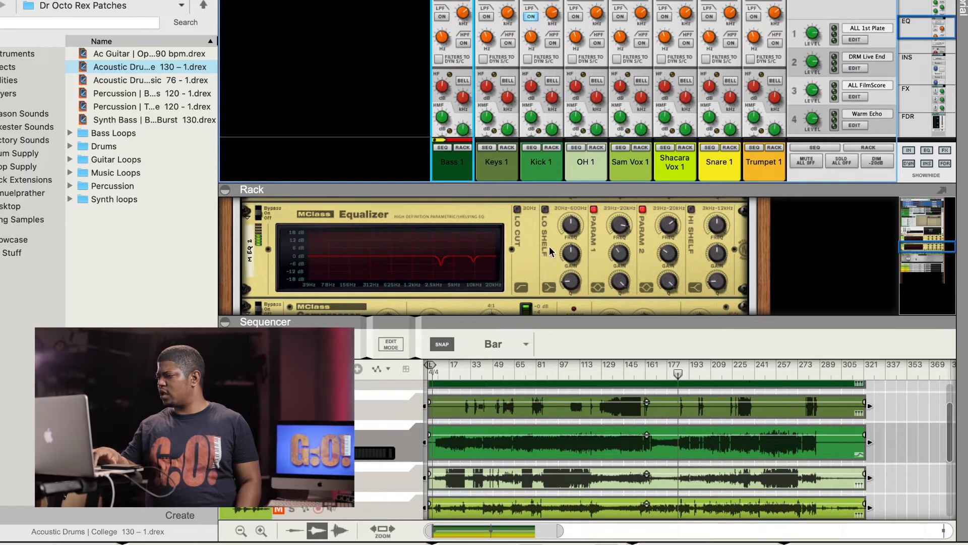
click(480, 367)
key(ctrl+a)
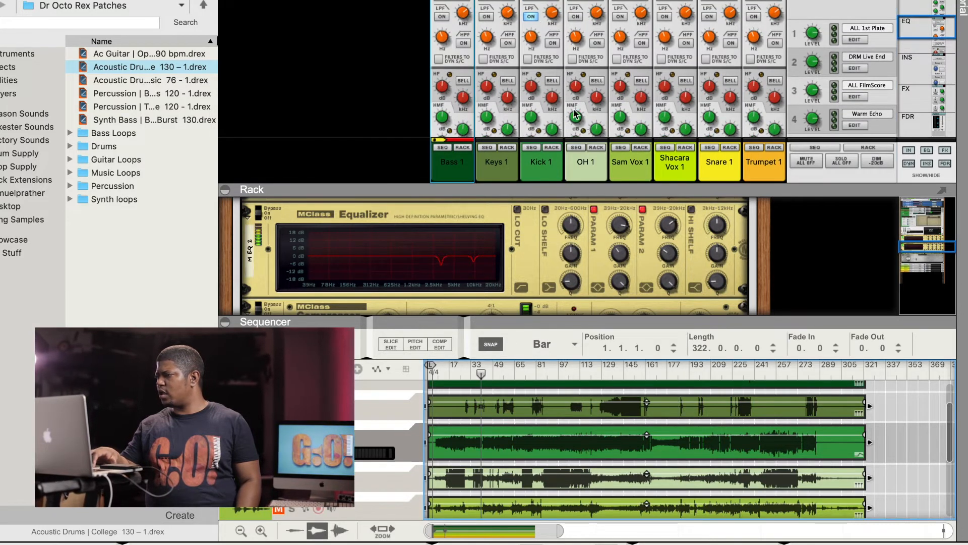
Step: Bring the mixer's dynamics section into view and switch on the gate for Kick 1
scroll(557, 60, down, 3)
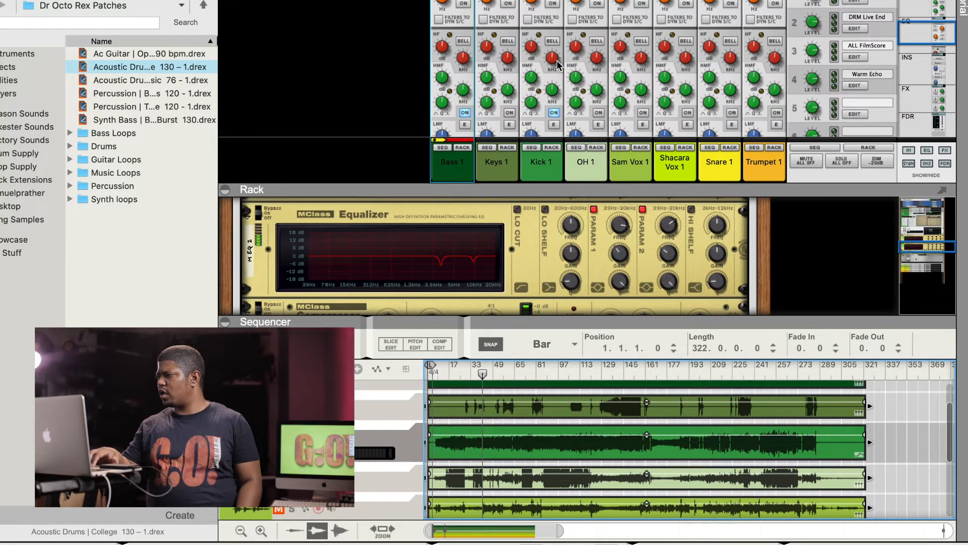
scroll(557, 59, down, 3)
scroll(557, 61, down, 3)
scroll(557, 59, up, 3)
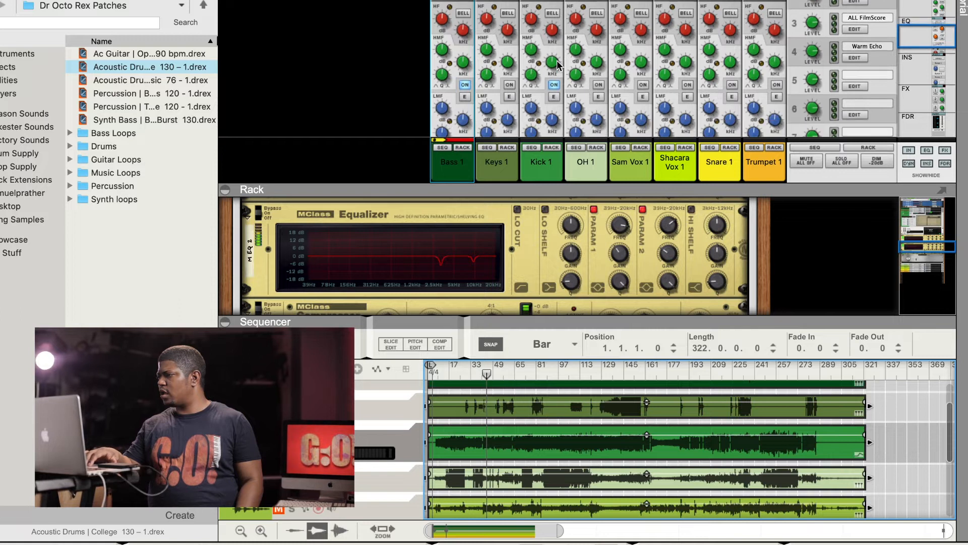
scroll(557, 60, down, 3)
scroll(556, 59, up, 5)
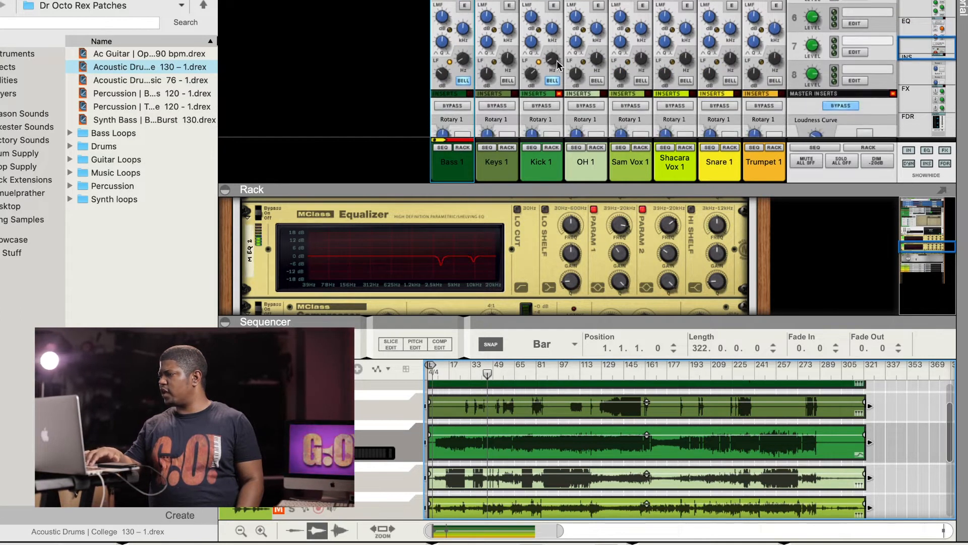
scroll(556, 60, up, 2)
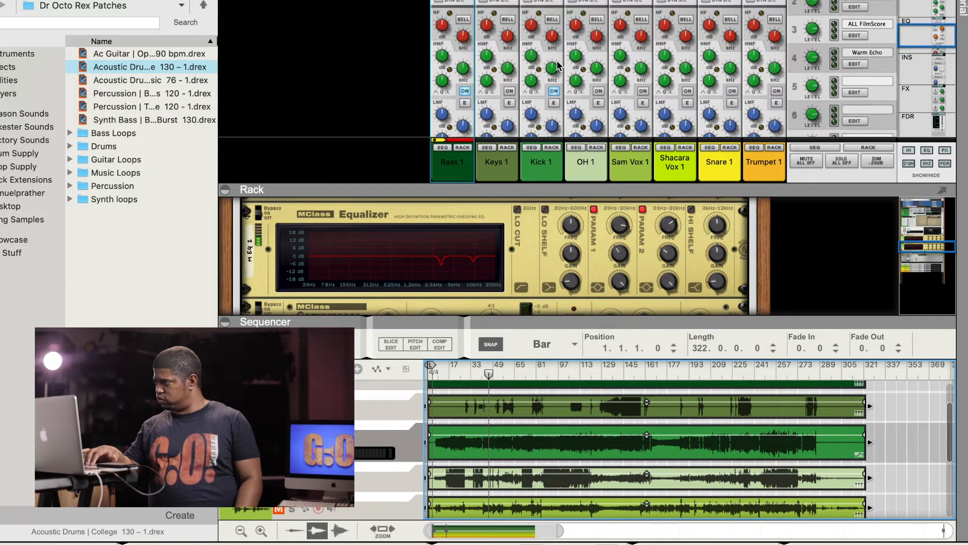
scroll(557, 60, down, 2)
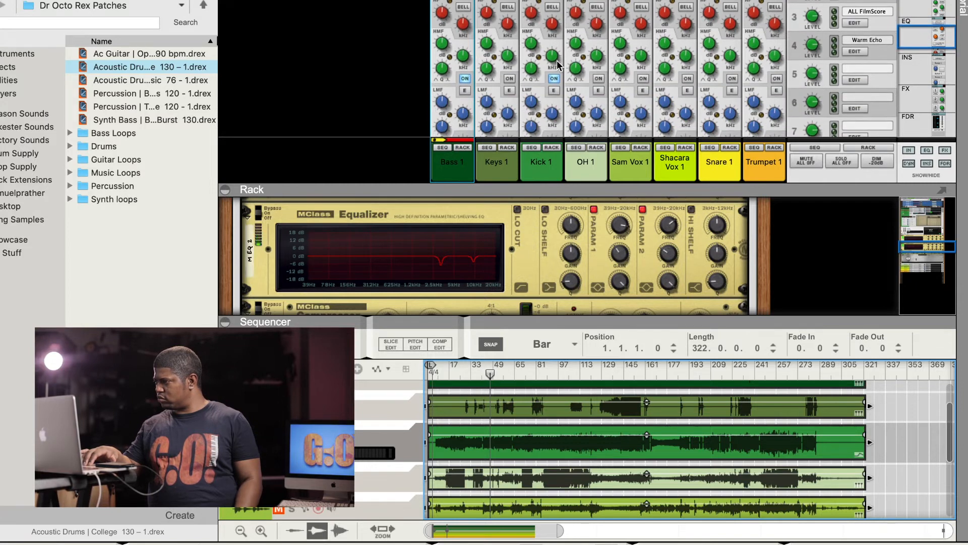
scroll(556, 60, down, 1)
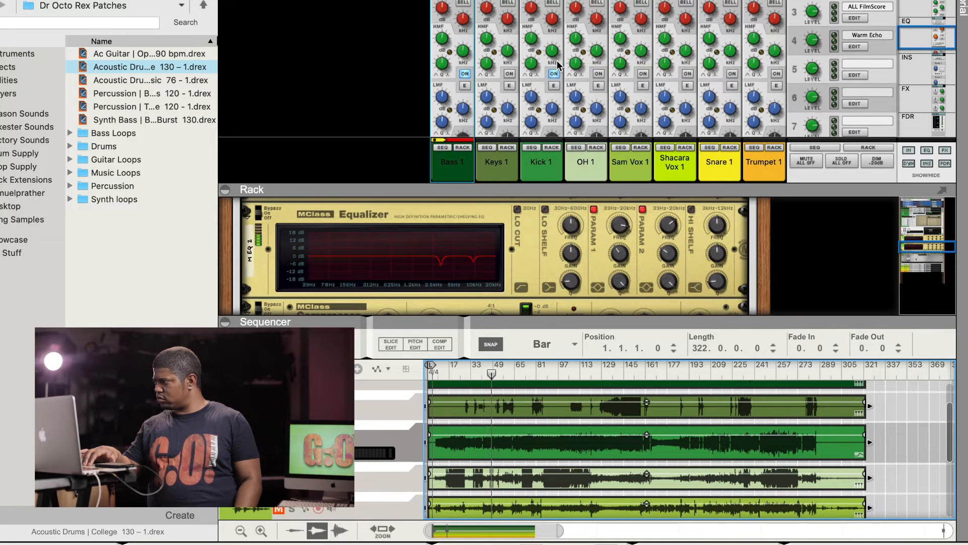
click(943, 5)
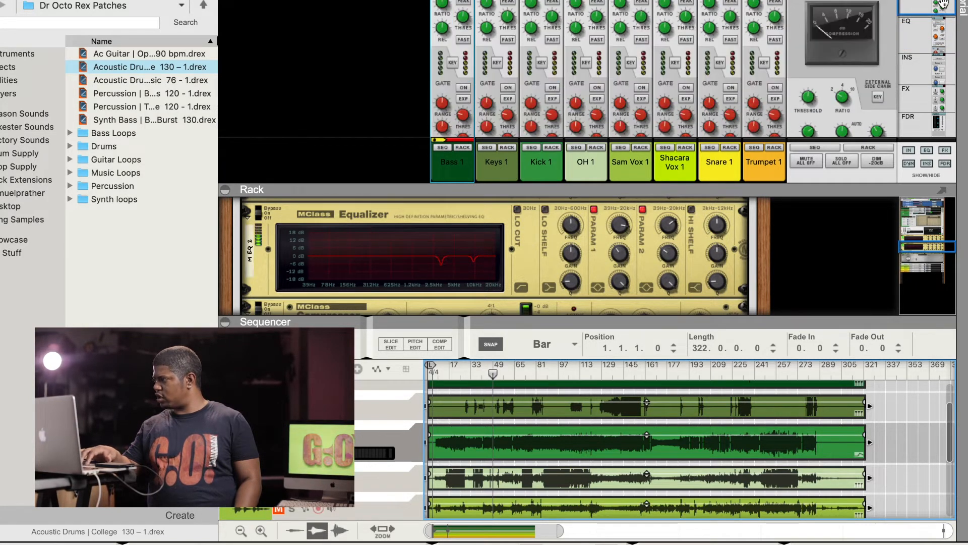
click(551, 88)
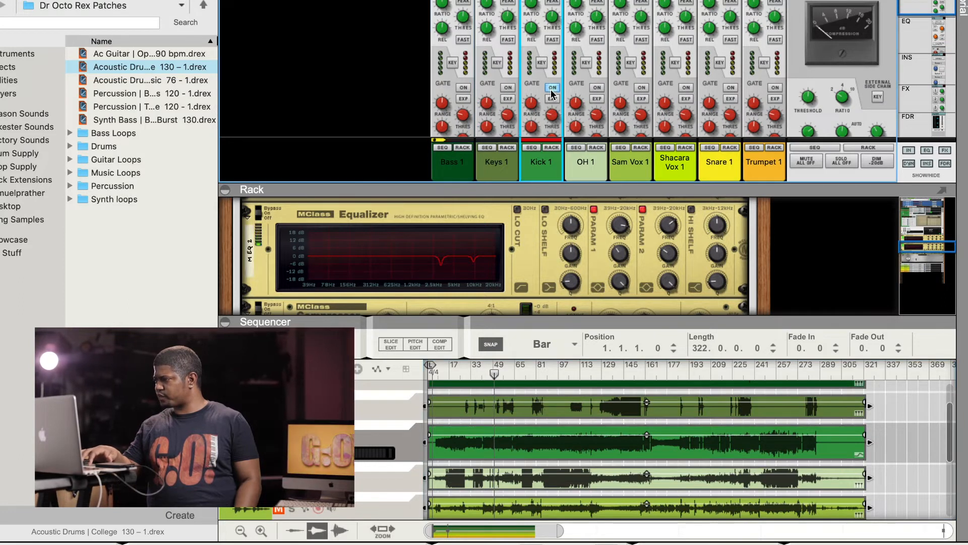
Step: Set Kick 1's gate threshold to about -15.97 dB in the mixer's dynamics section
scroll(557, 89, down, 5)
scroll(558, 91, up, 2)
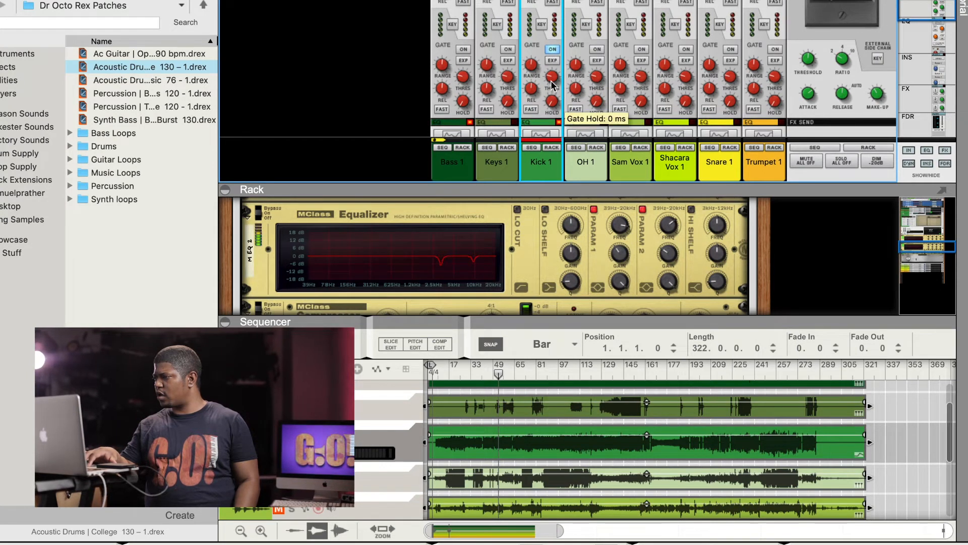
drag(551, 79, 551, 58)
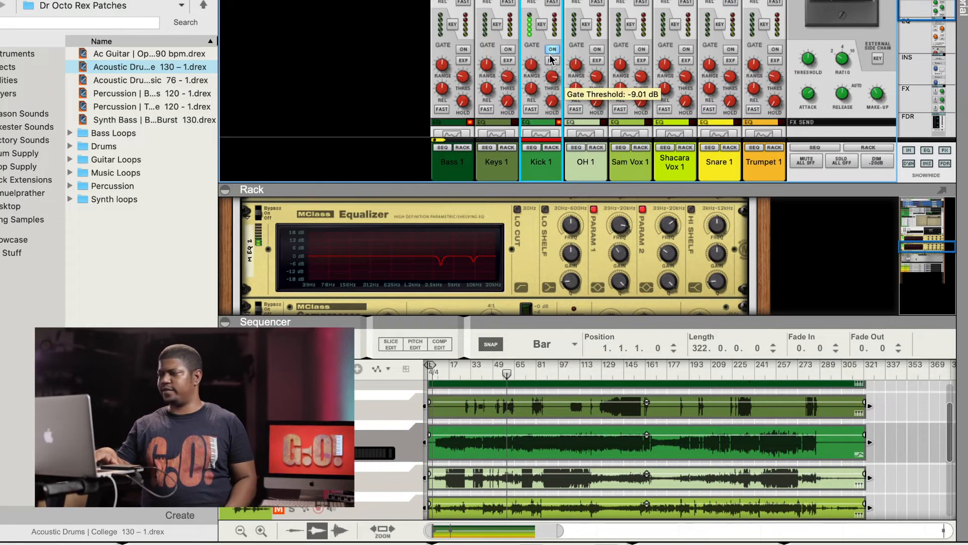
drag(549, 56, 549, 58)
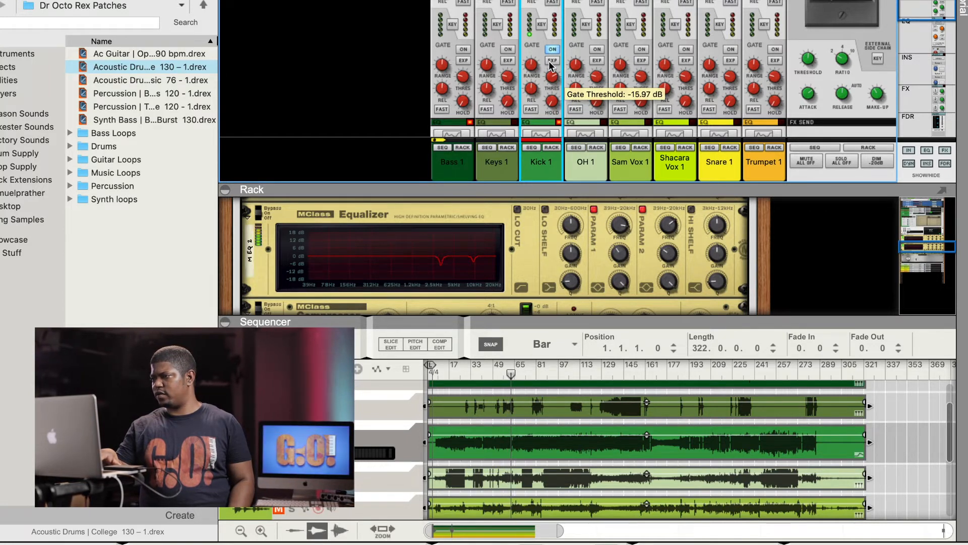
drag(550, 64, 549, 64)
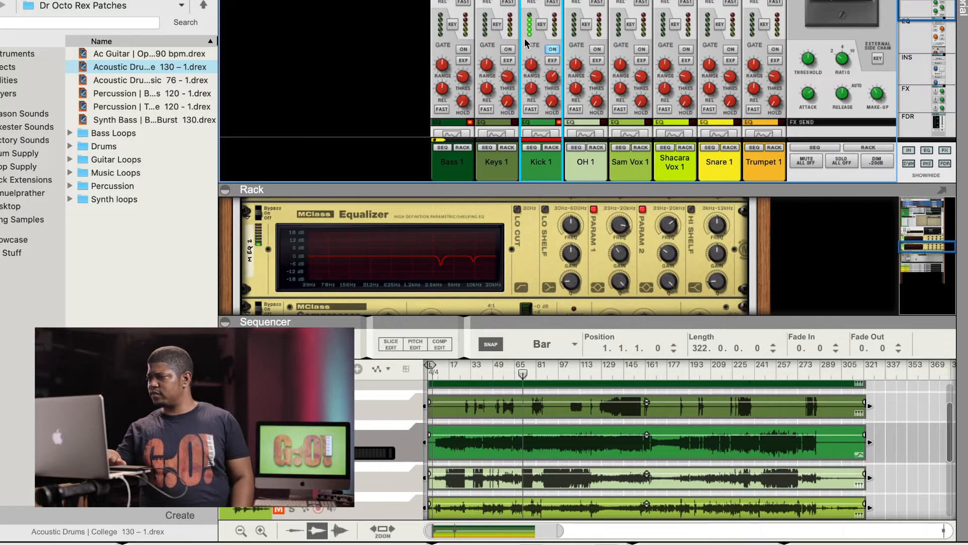
Step: Bring the mixer's fader section into view, move the playback position back to about bar 25, and start playback
scroll(533, 106, down, 5)
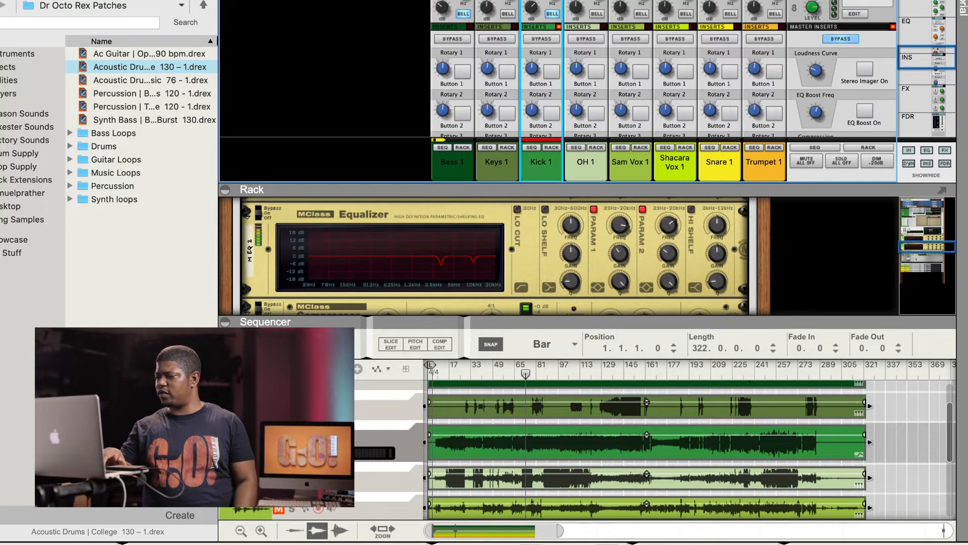
click(292, 437)
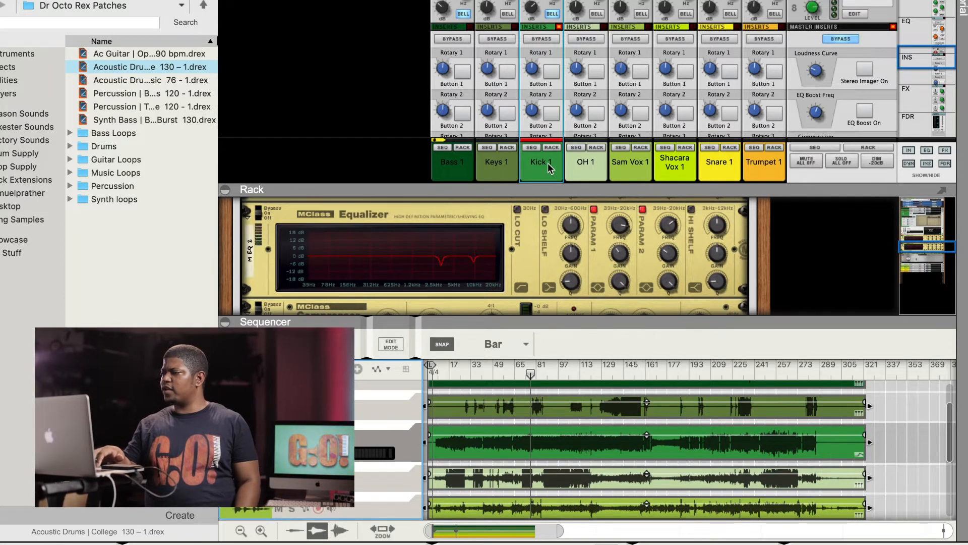
scroll(549, 168, down, 10)
scroll(549, 168, down, 5)
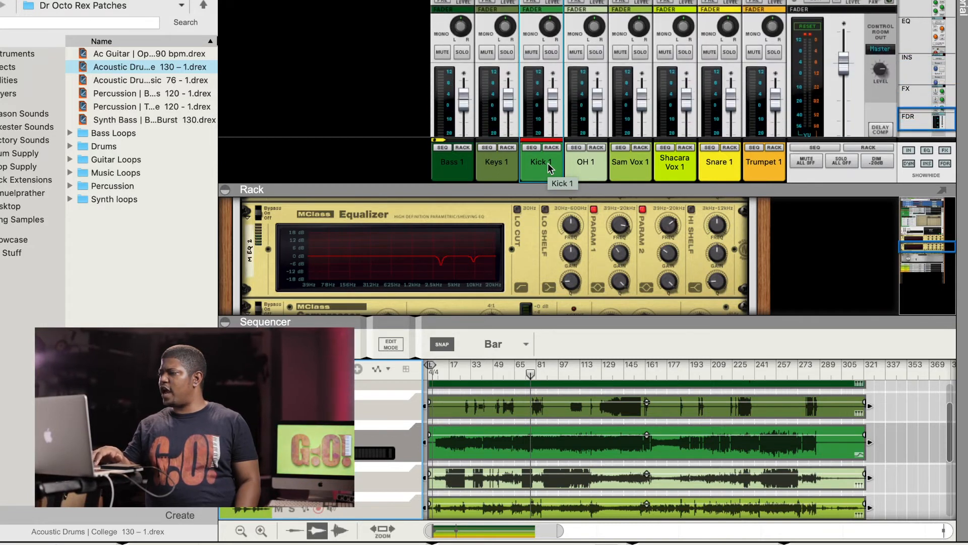
click(463, 376)
key(space)
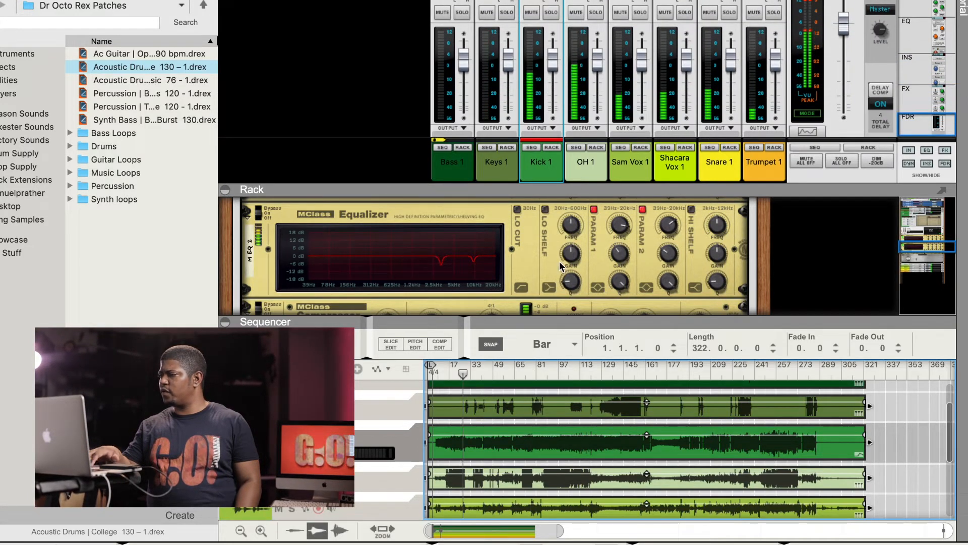
Step: Raise Kick 1's fader level to 4.55 dB, soloing the channel to check it and taking the solo off again
drag(553, 59, 554, 55)
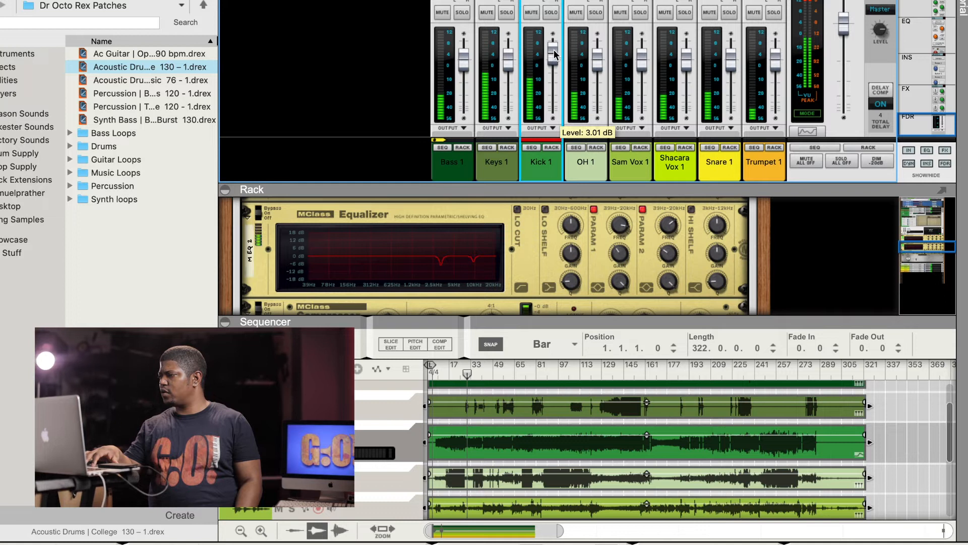
click(886, 55)
click(551, 12)
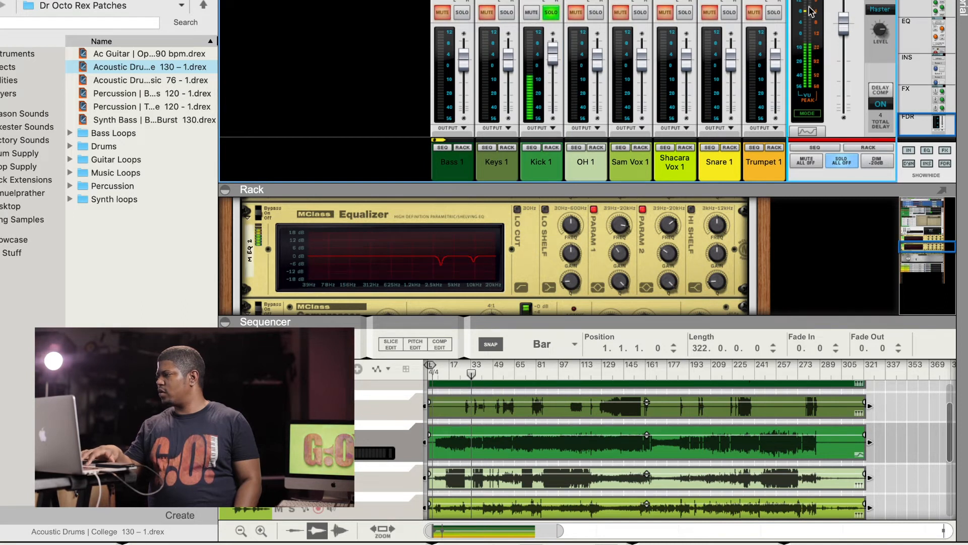
click(557, 56)
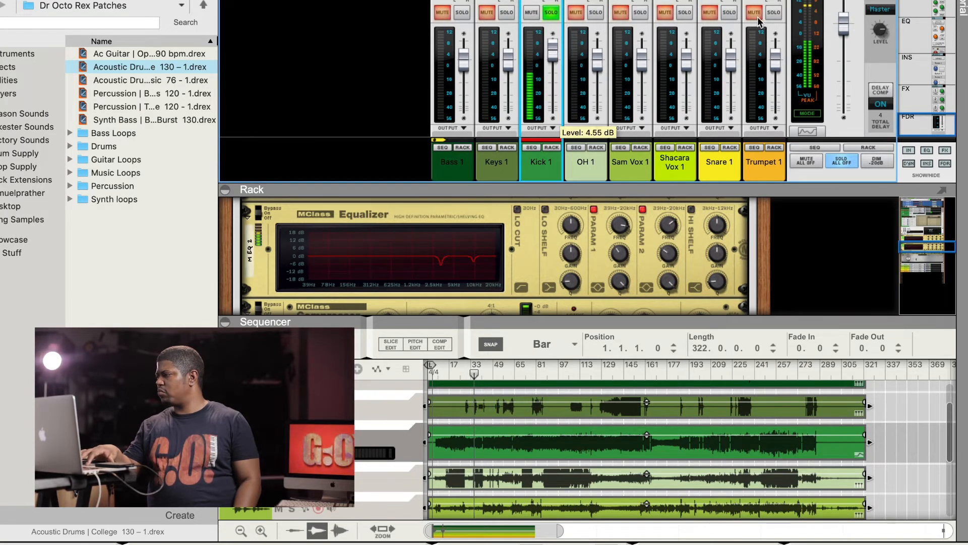
click(551, 12)
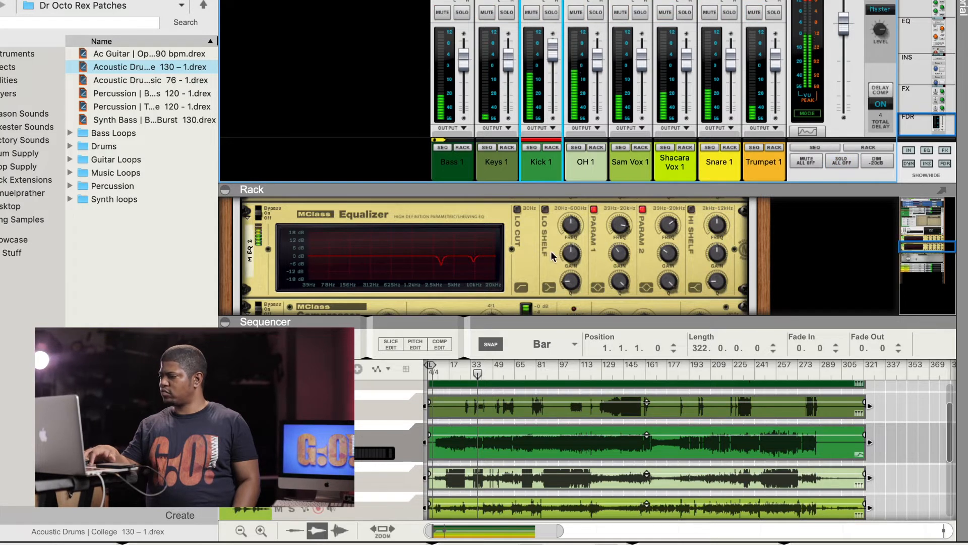
Step: Unfold the Master Section in the rack, show its insert effects with bypass off, and enlarge the rack area
scroll(460, 247, up, 10)
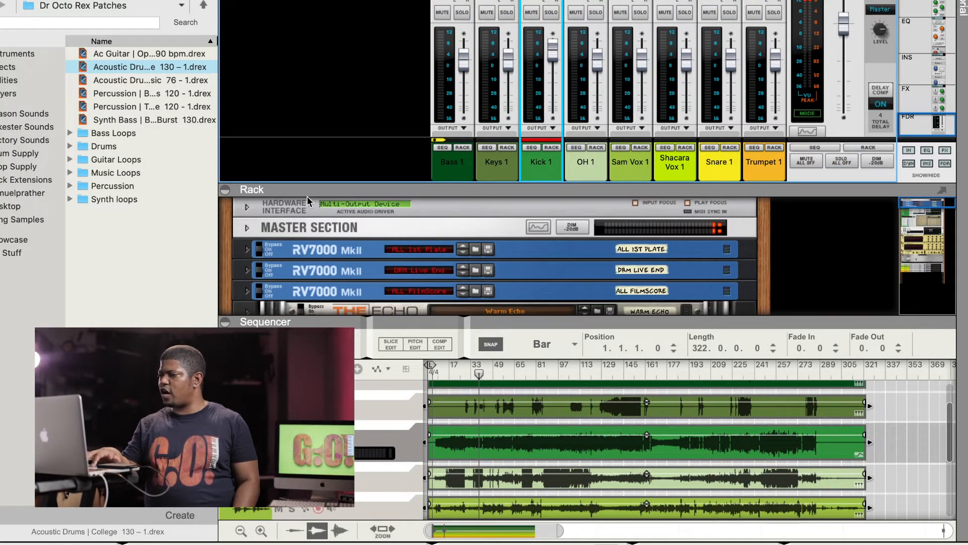
click(247, 207)
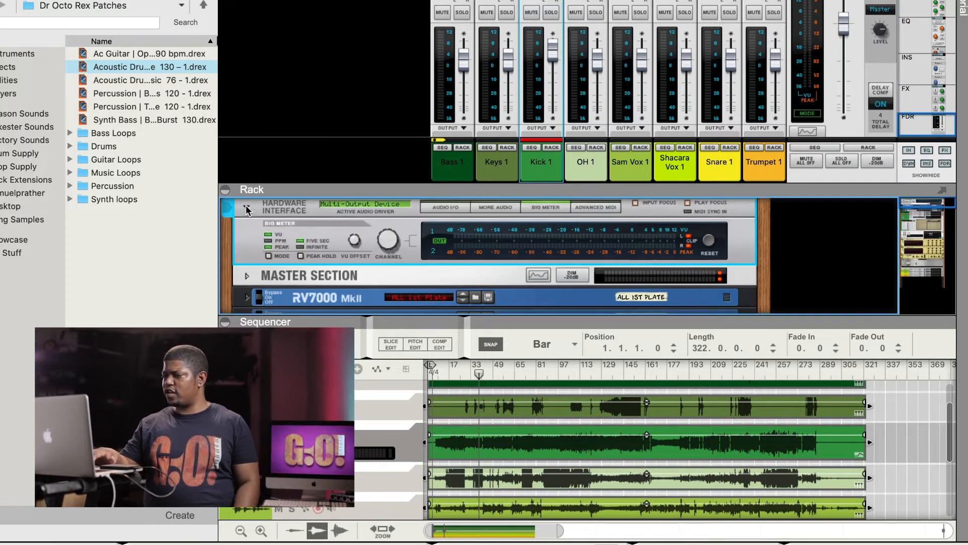
click(247, 275)
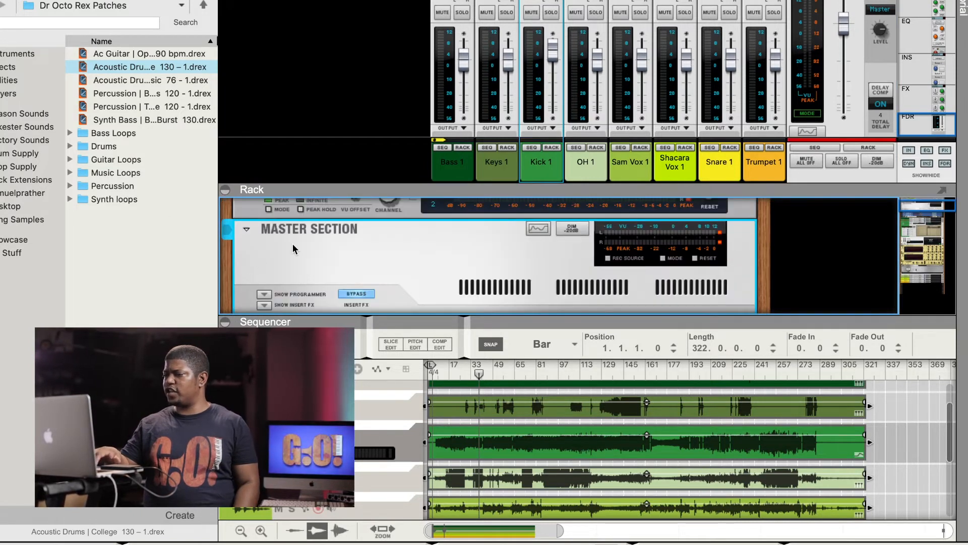
scroll(292, 243, down, 5)
scroll(292, 244, up, 3)
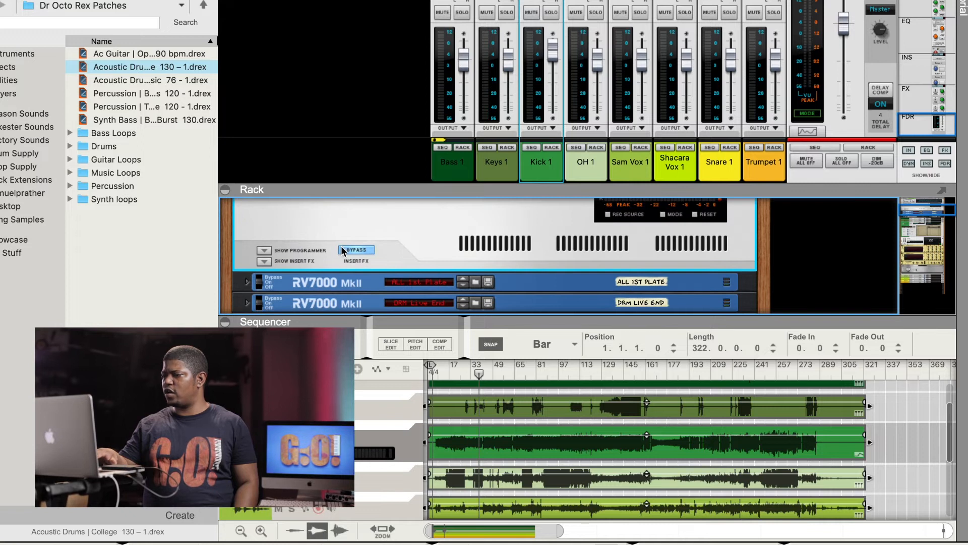
click(264, 261)
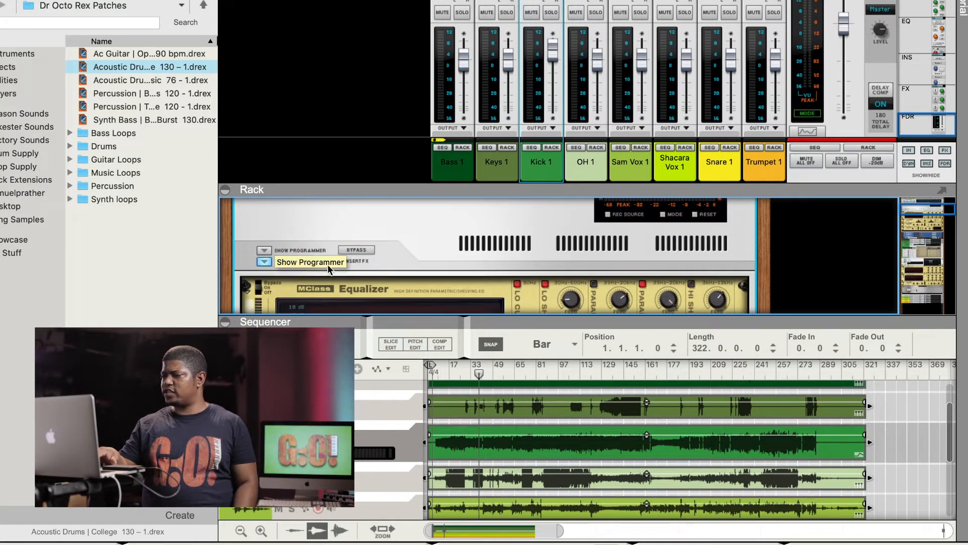
drag(441, 342, 441, 428)
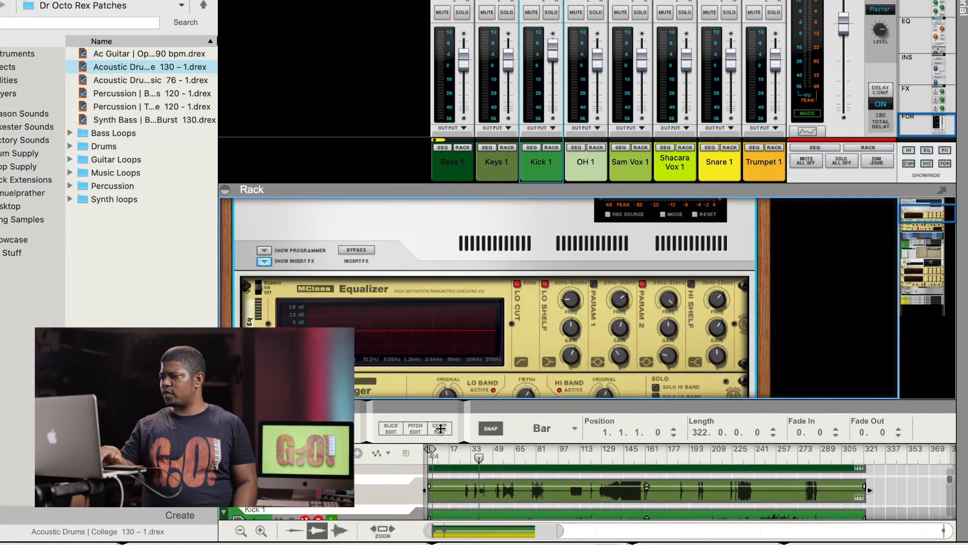
Step: Go through the master insert devices and adjust the high-band and low-band width on the MClass Stereo Imager
scroll(436, 341, down, 3)
scroll(438, 342, up, 2)
scroll(437, 341, down, 2)
drag(268, 223, 253, 323)
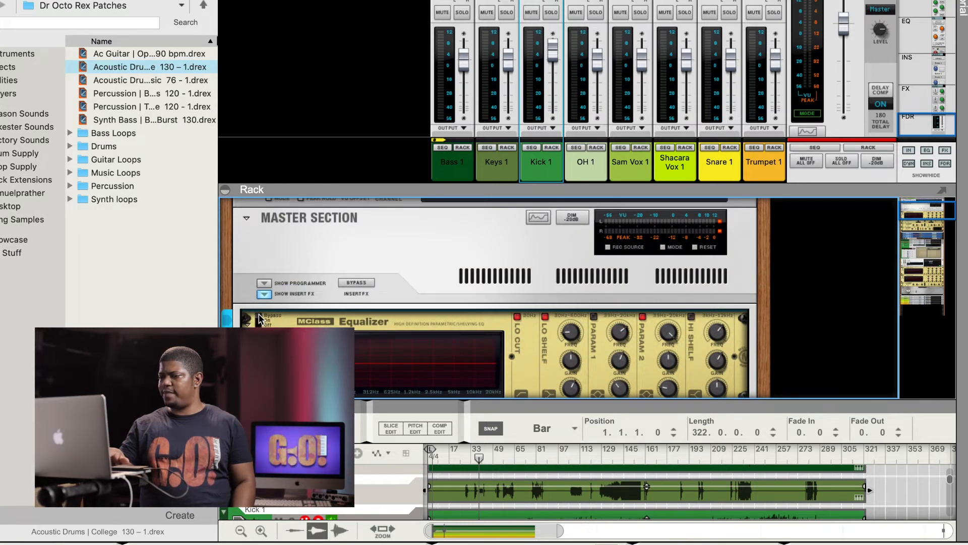
scroll(292, 325, down, 5)
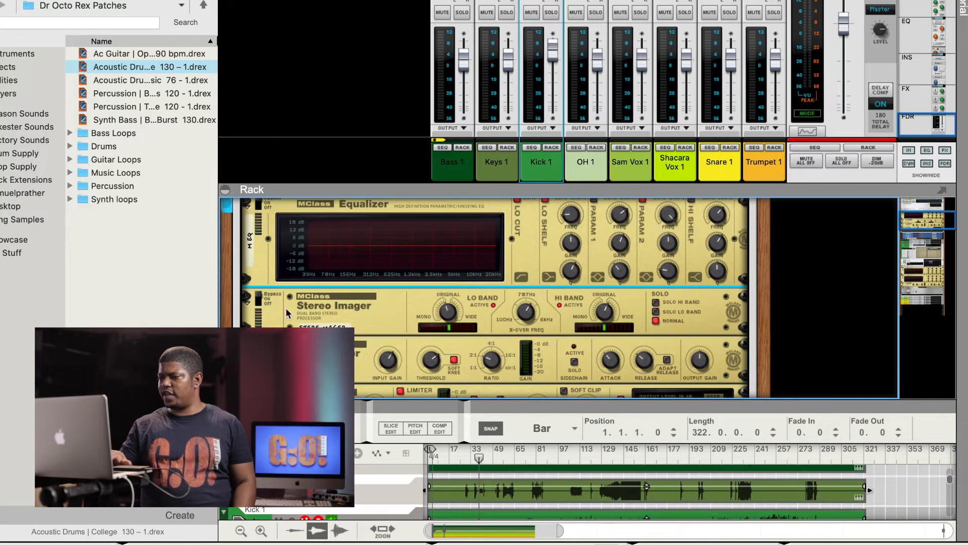
scroll(280, 308, down, 2)
click(260, 341)
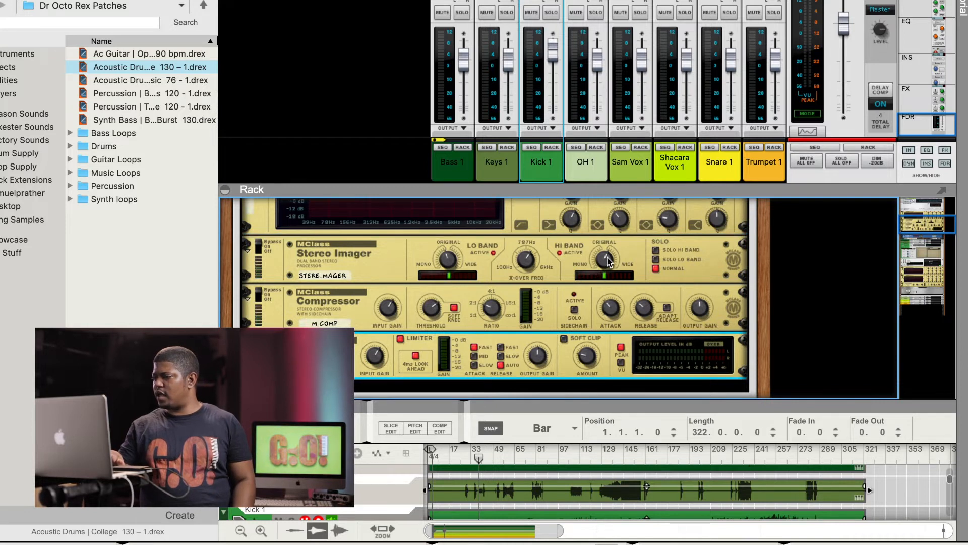
drag(607, 260, 601, 327)
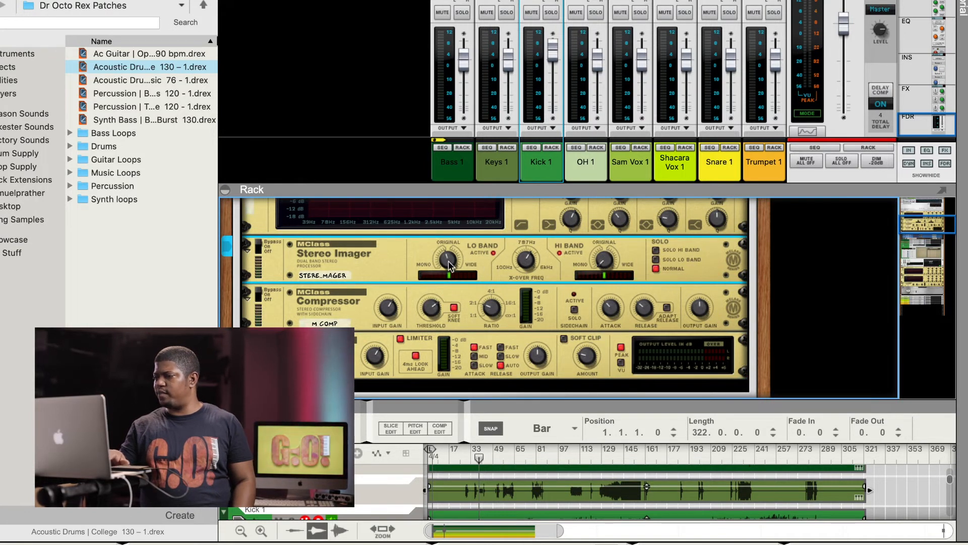
drag(444, 259, 443, 252)
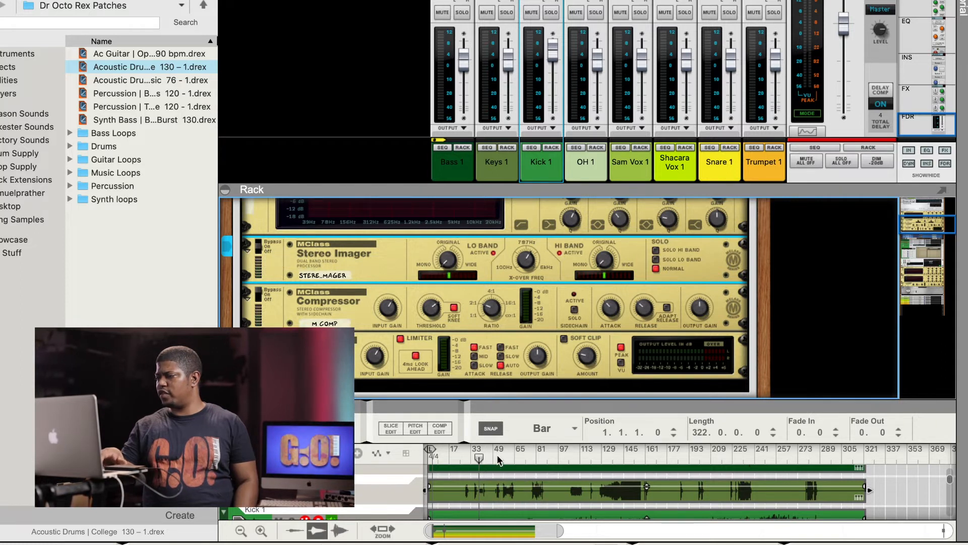
Step: Solo Bass 1 in the mixer and leave Kick 1 unsoloed
key(space)
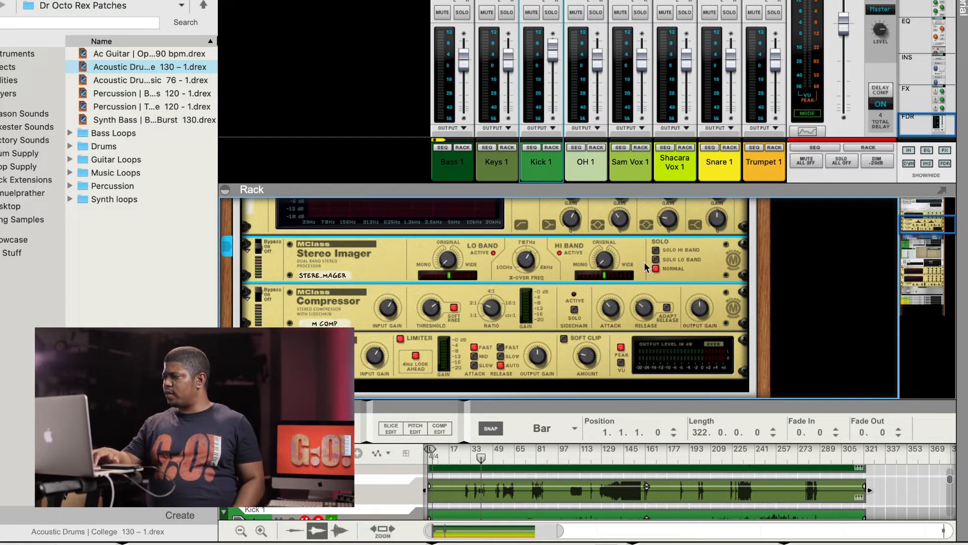
click(552, 11)
click(463, 13)
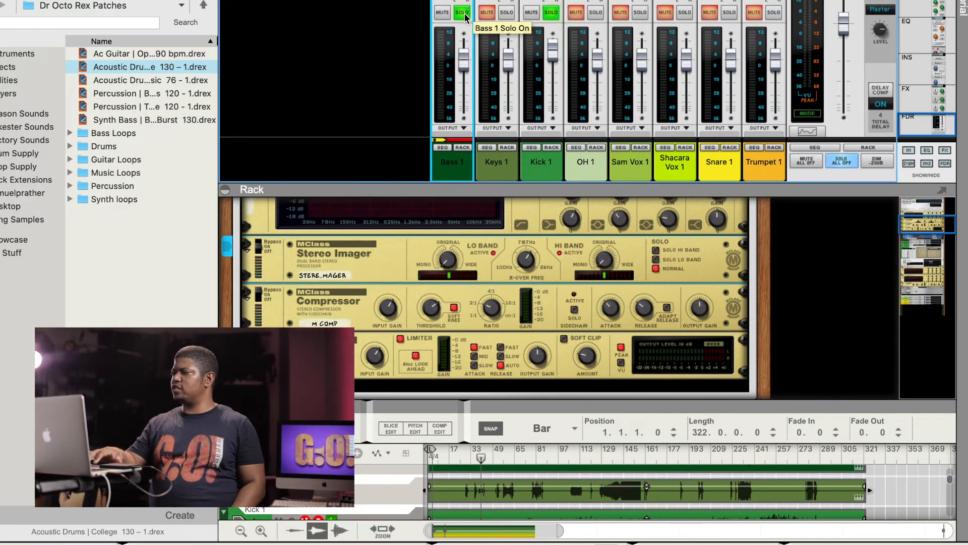
click(552, 13)
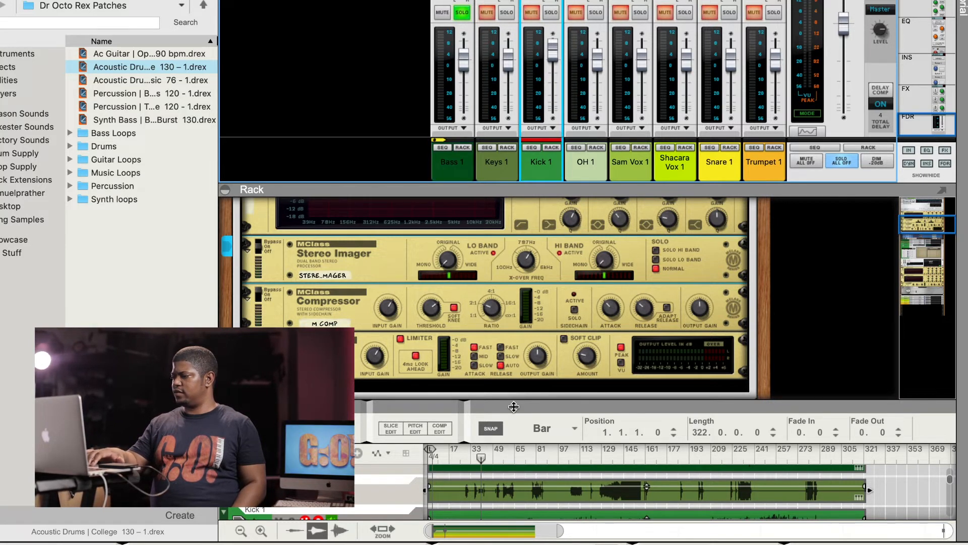
Step: Enlarge the sequencer area, move the playback position to bar 33 for the soloed bass, and turn up the system volume
drag(514, 406, 505, 279)
mouse_move(470, 336)
mouse_down()
mouse_move(428, 330)
mouse_move(442, 336)
mouse_up()
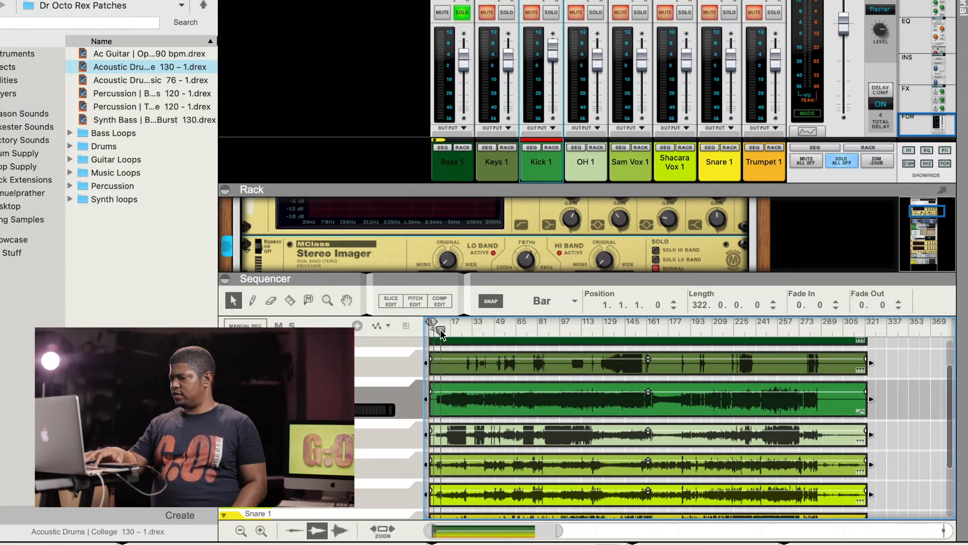
scroll(477, 462, down, 3)
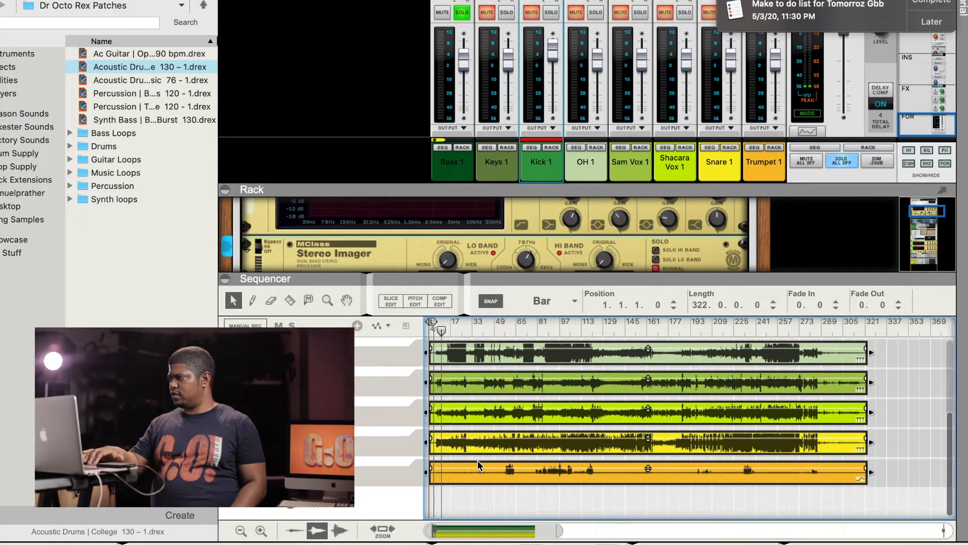
click(923, 5)
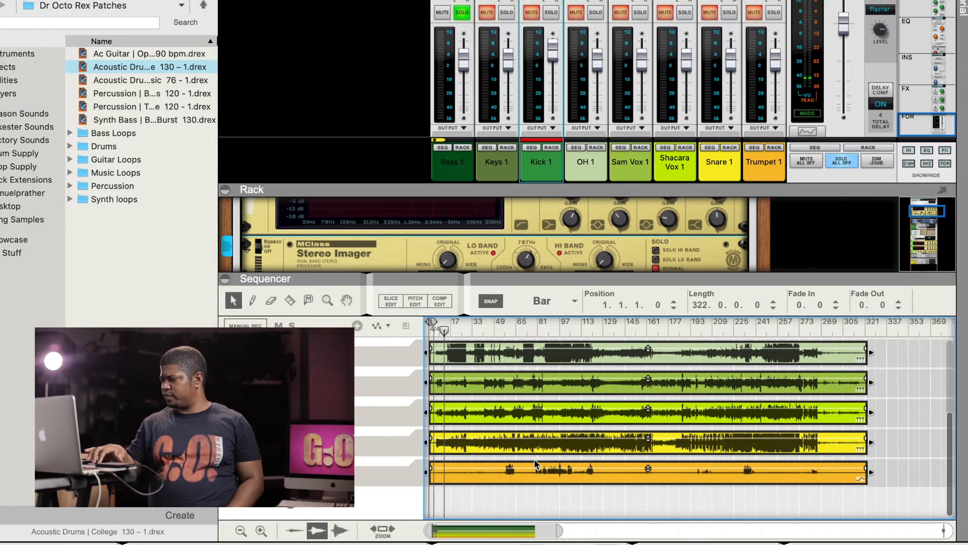
scroll(535, 459, up, 5)
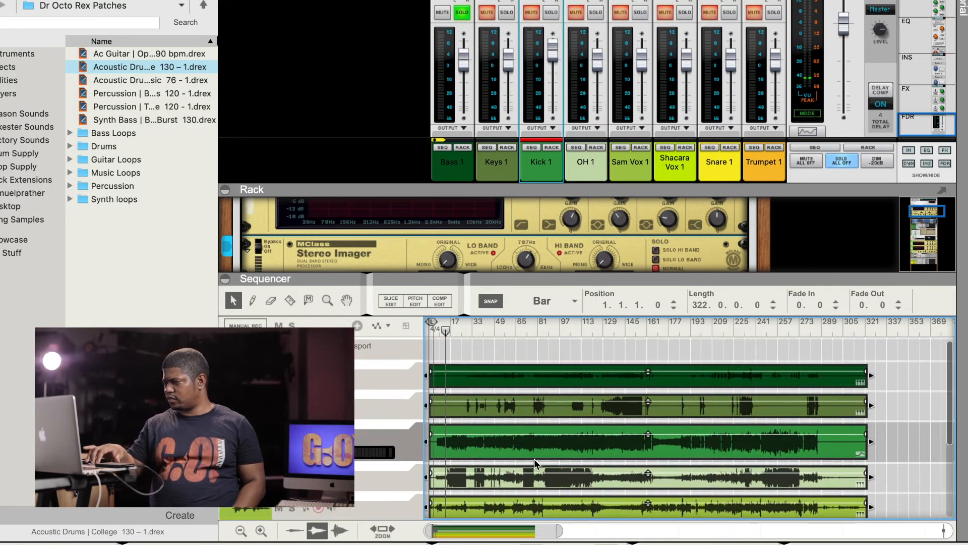
click(476, 333)
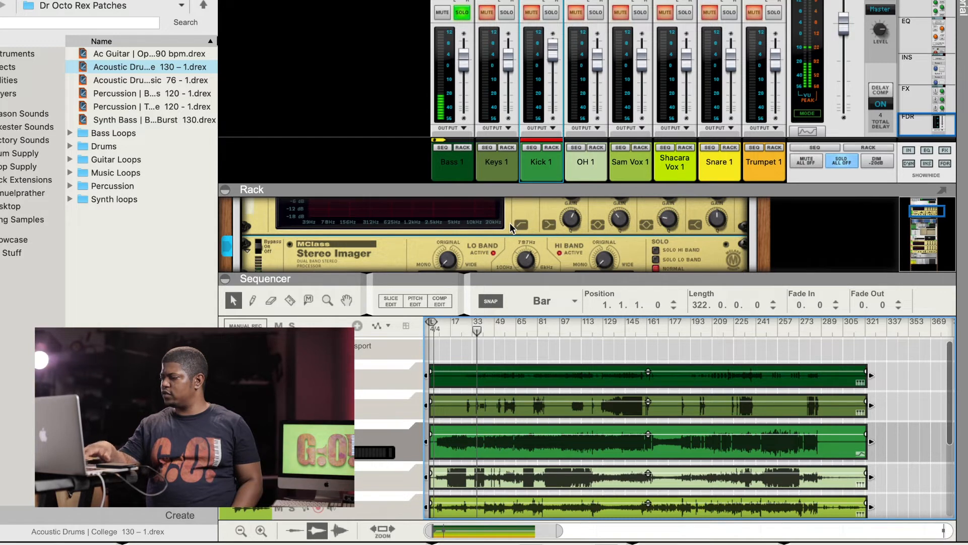
key(XF86AudioRaiseVolume)
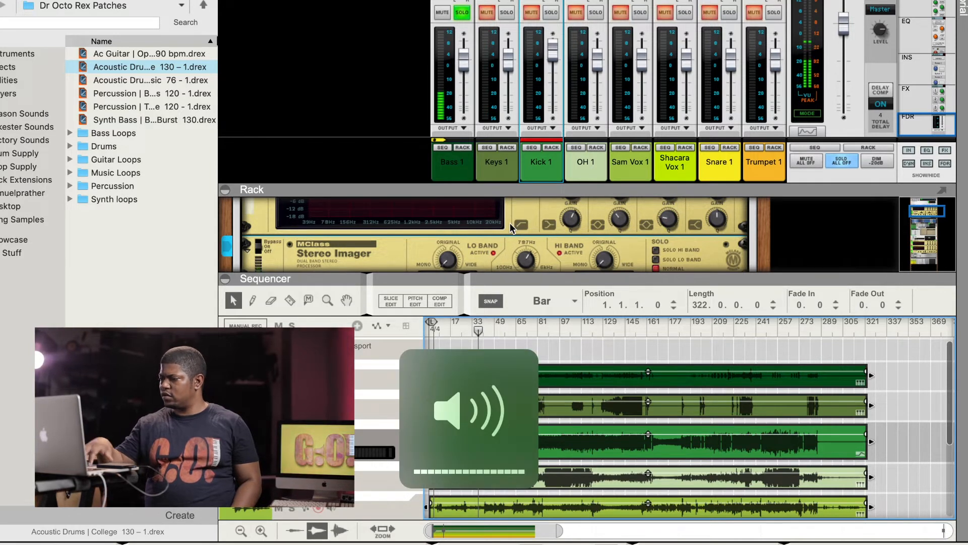
Step: Show Bass 1's audio track device in the rack and unfold it
click(492, 252)
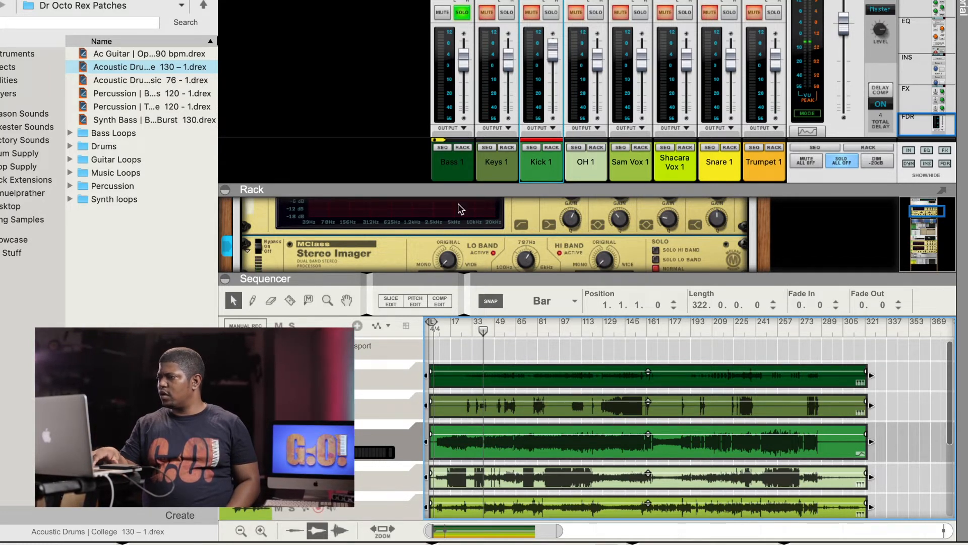
click(462, 148)
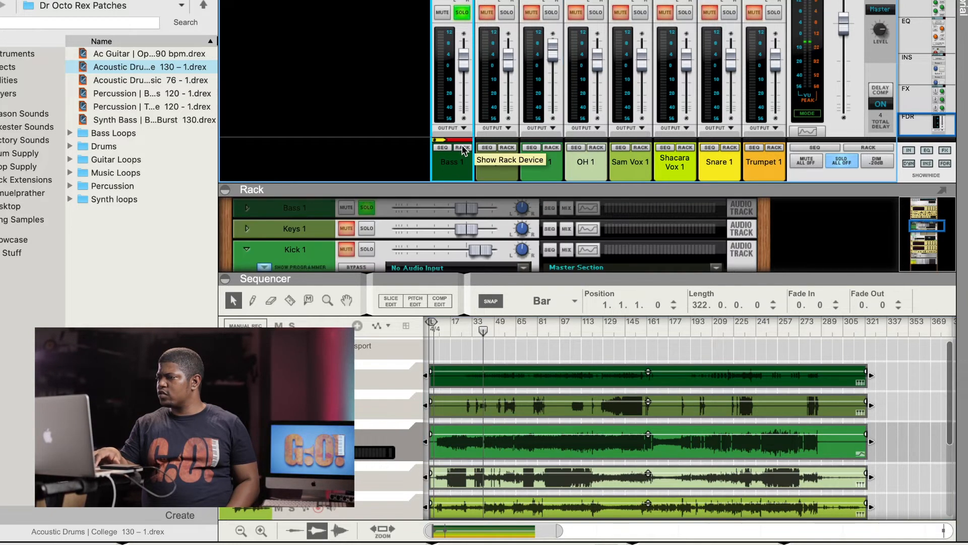
click(247, 209)
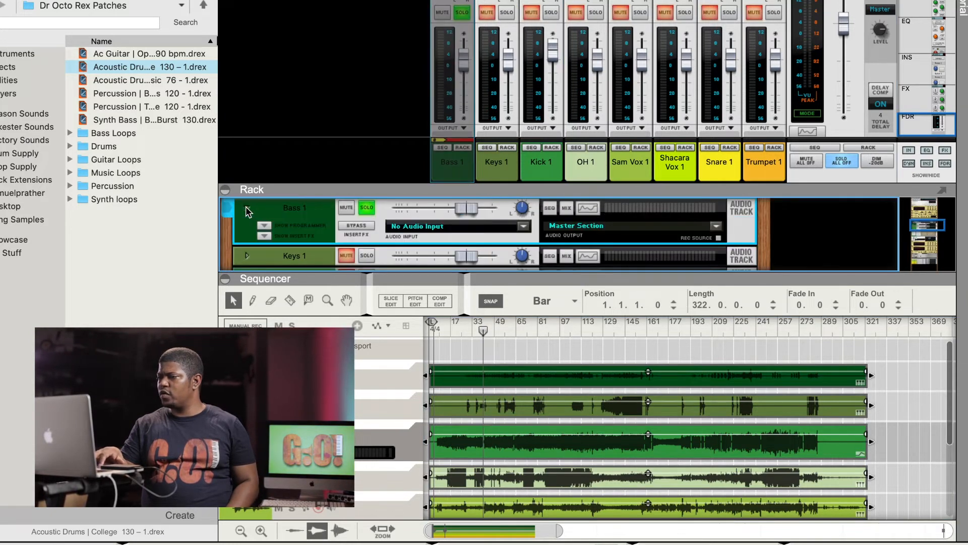
Step: Show the Insert FX of Bass 1's track device, activate the Default Mono Mix Channel 2020 patch, and enlarge the rack area
click(265, 225)
click(297, 235)
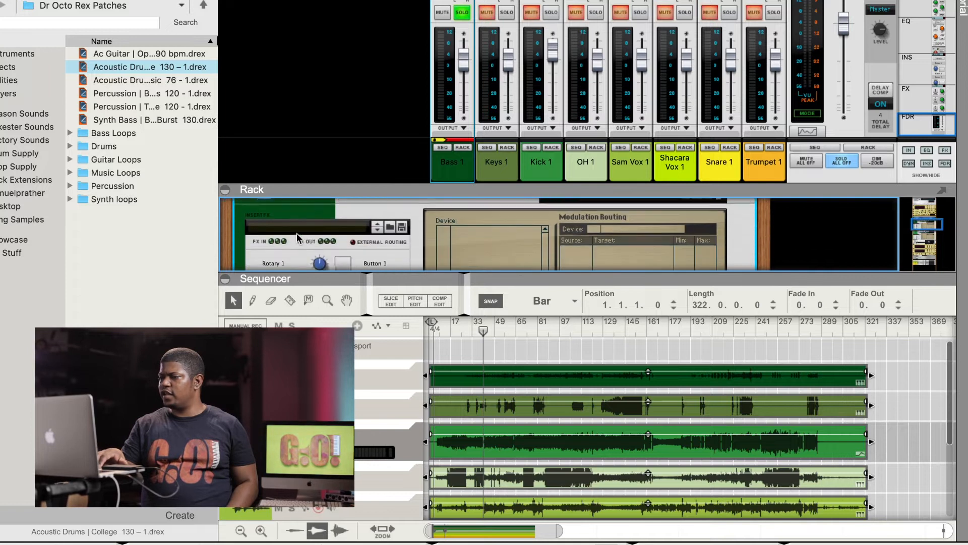
click(298, 217)
click(342, 246)
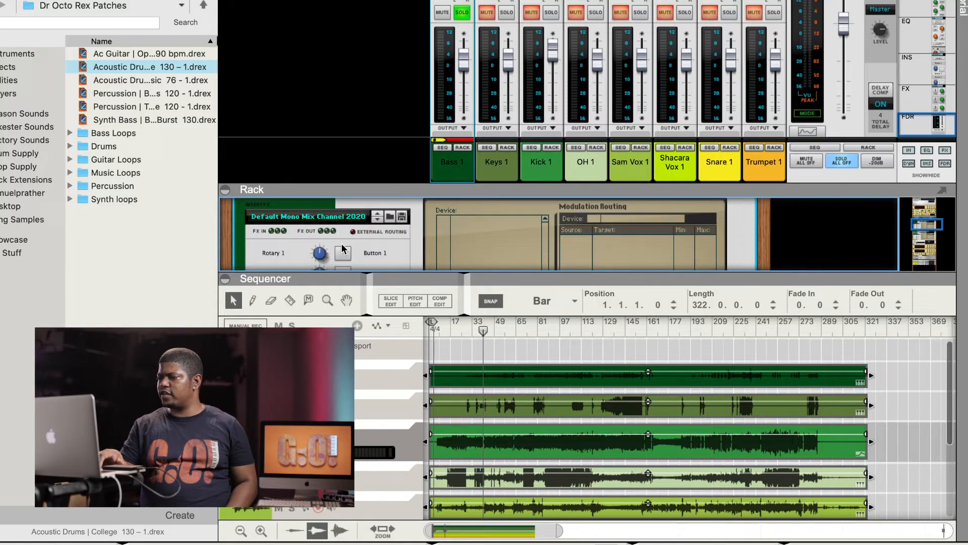
drag(513, 277, 515, 398)
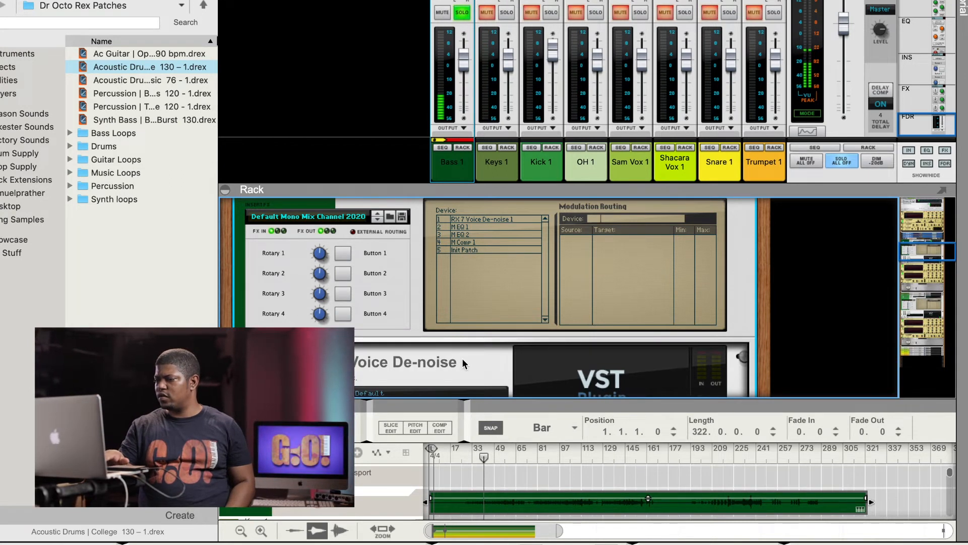
Step: Enable parametric band 1 on Bass 1's first MClass Equalizer, sweep a narrow boost across the lows and mids, and turn it into a slight cut with Q 32.0
scroll(464, 363, down, 5)
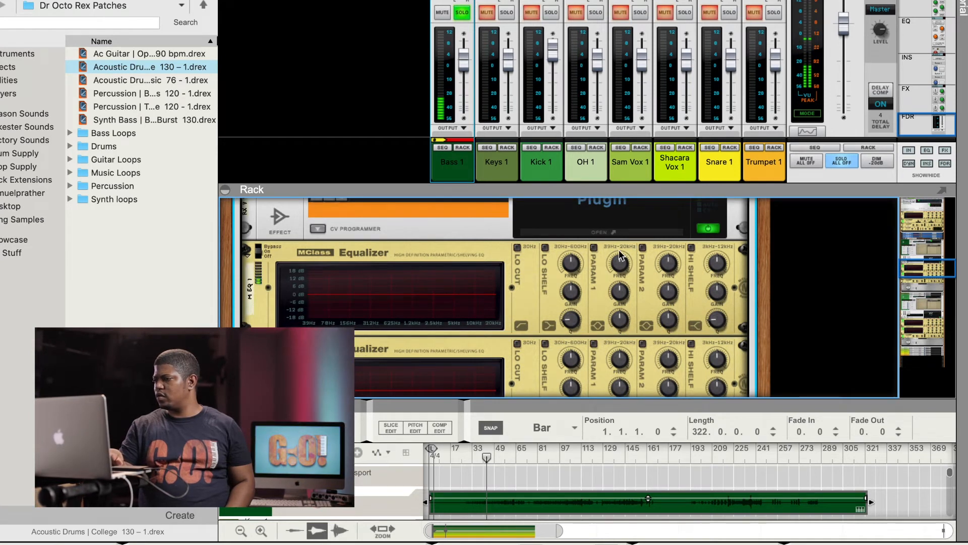
click(593, 247)
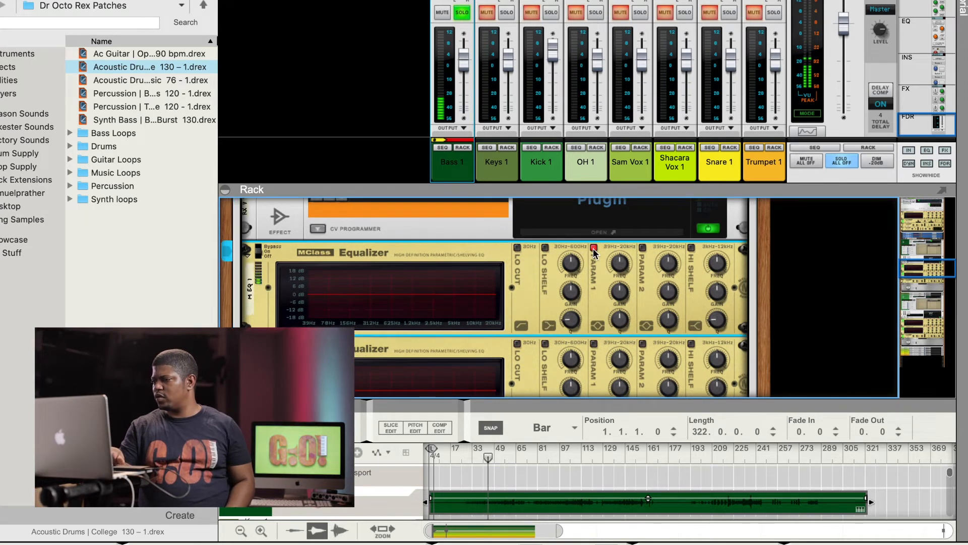
drag(619, 321, 615, 267)
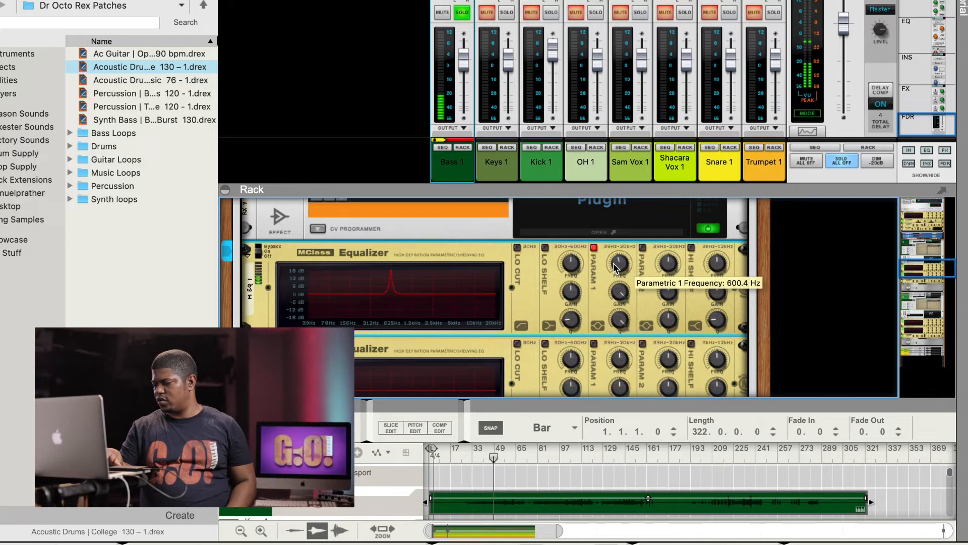
drag(617, 268, 615, 268)
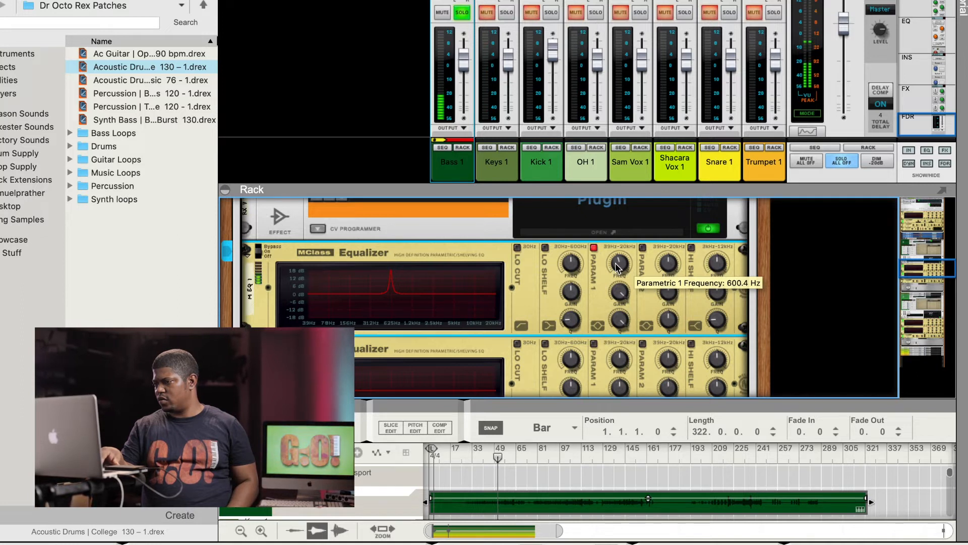
drag(614, 267, 591, 273)
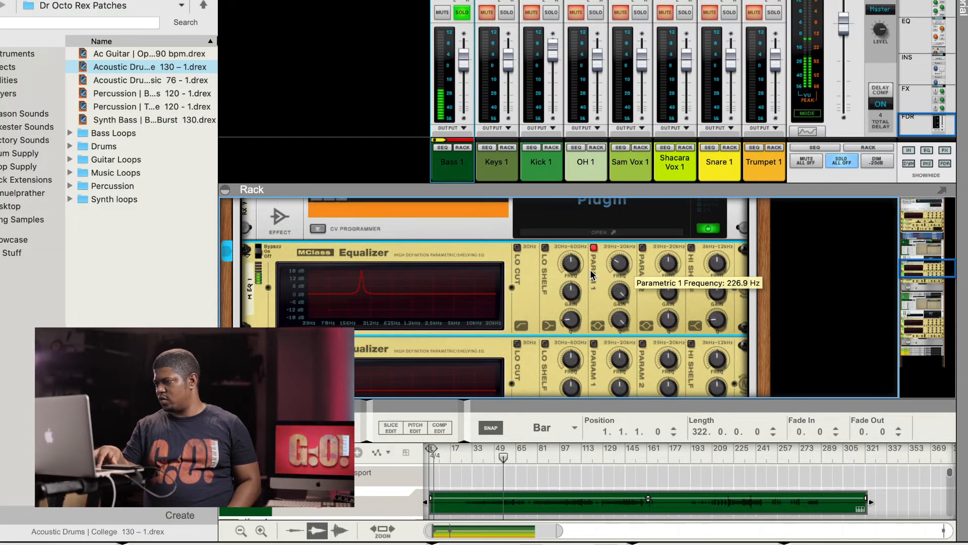
drag(593, 275, 592, 277)
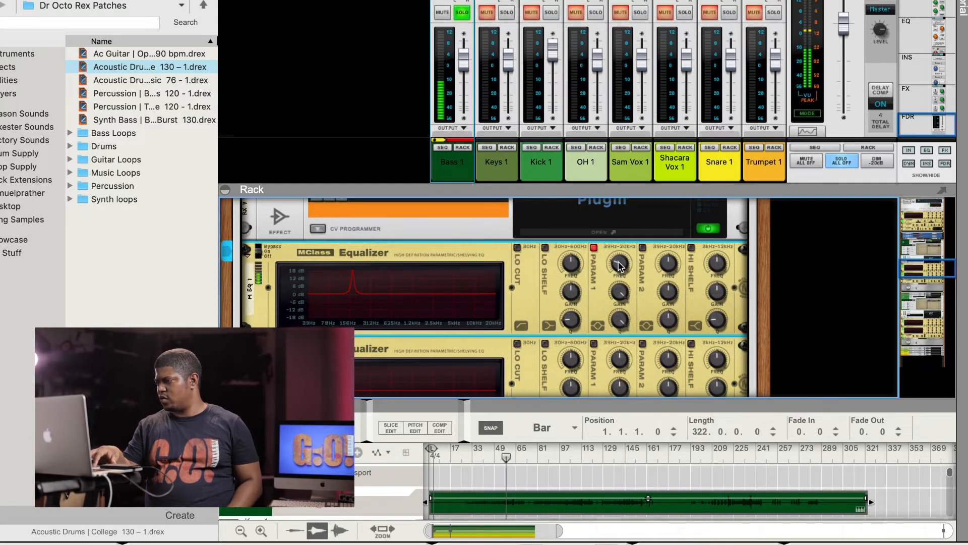
drag(612, 272, 613, 273)
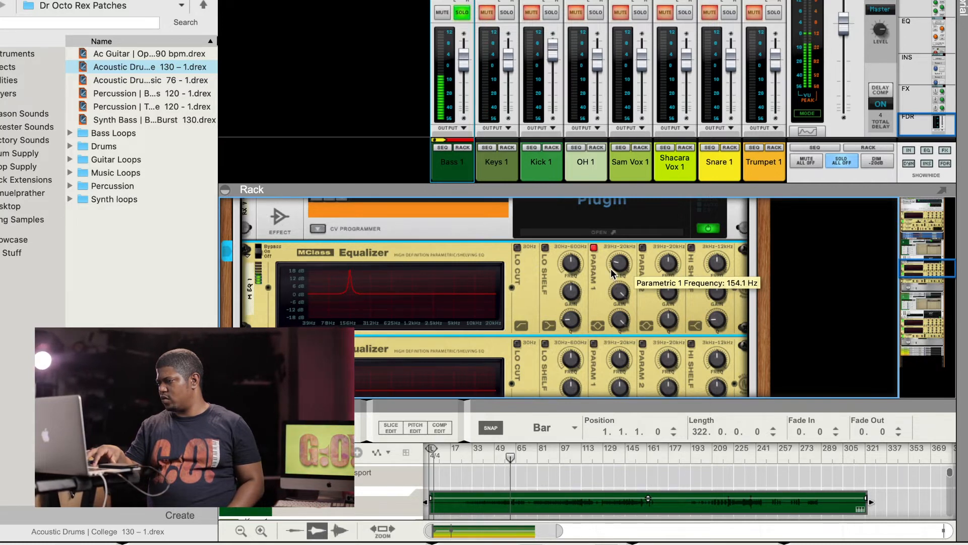
drag(613, 273, 619, 326)
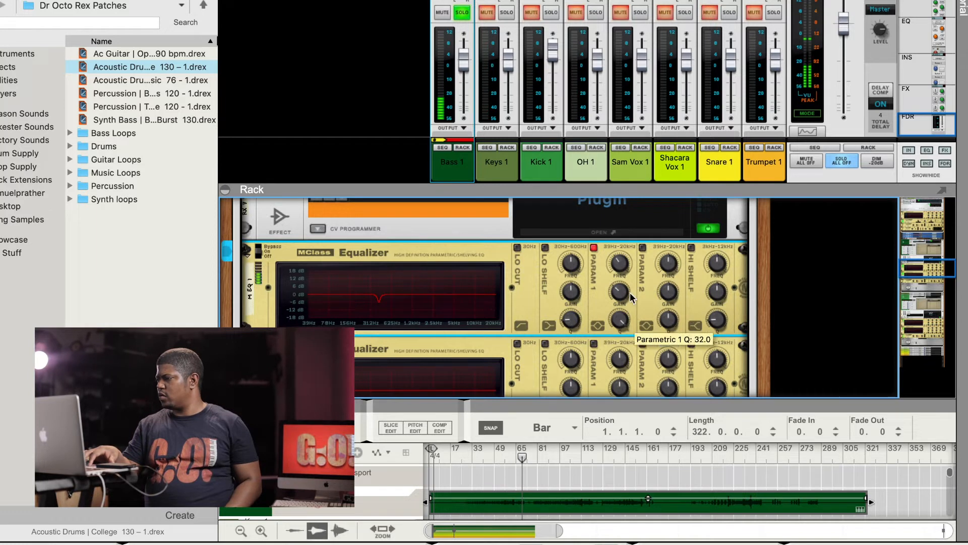
Step: Enable parametric band 2 on the same equalizer, lower band 1's frequency, and make a narrow slight cut with band 2 at about 7.5 kHz
click(643, 247)
drag(668, 292, 667, 263)
drag(668, 320, 669, 265)
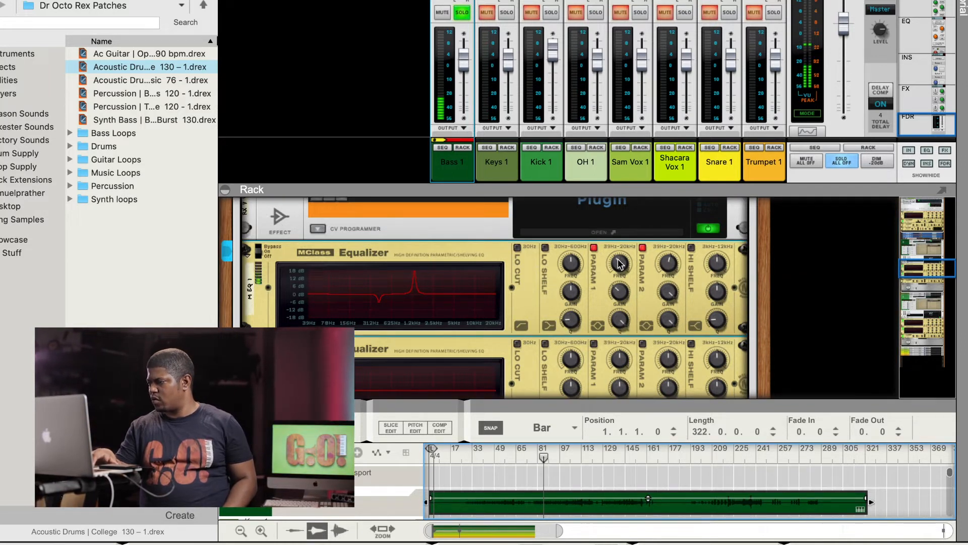
drag(616, 267, 617, 267)
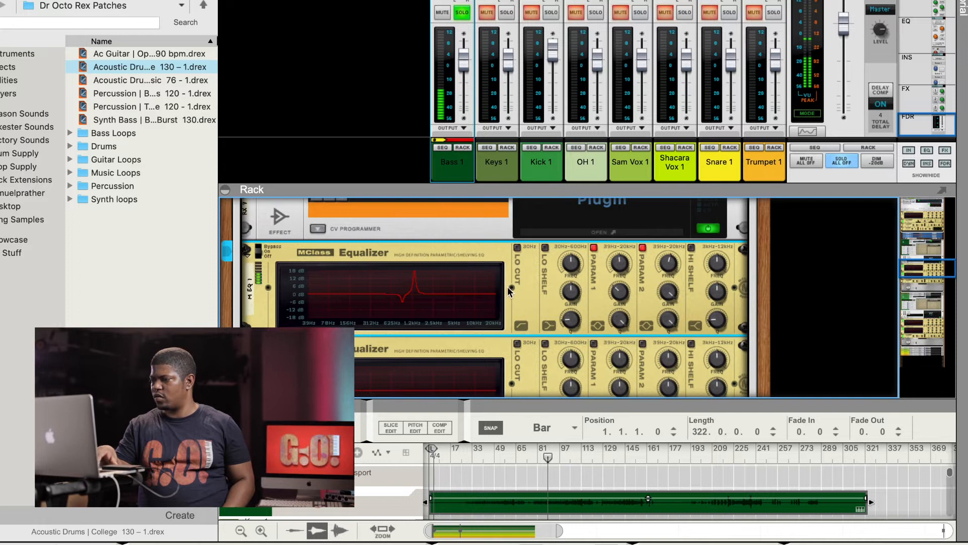
drag(614, 266, 609, 274)
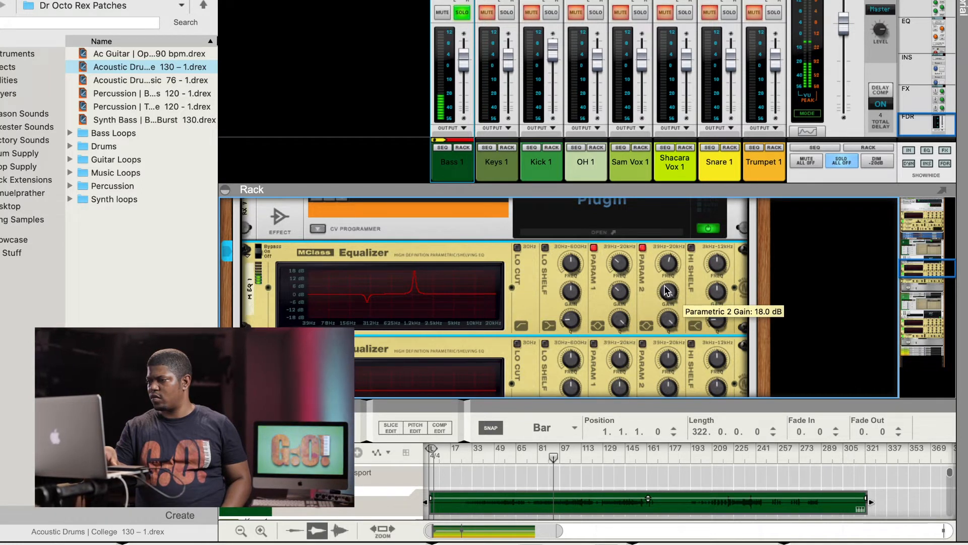
drag(668, 272, 669, 261)
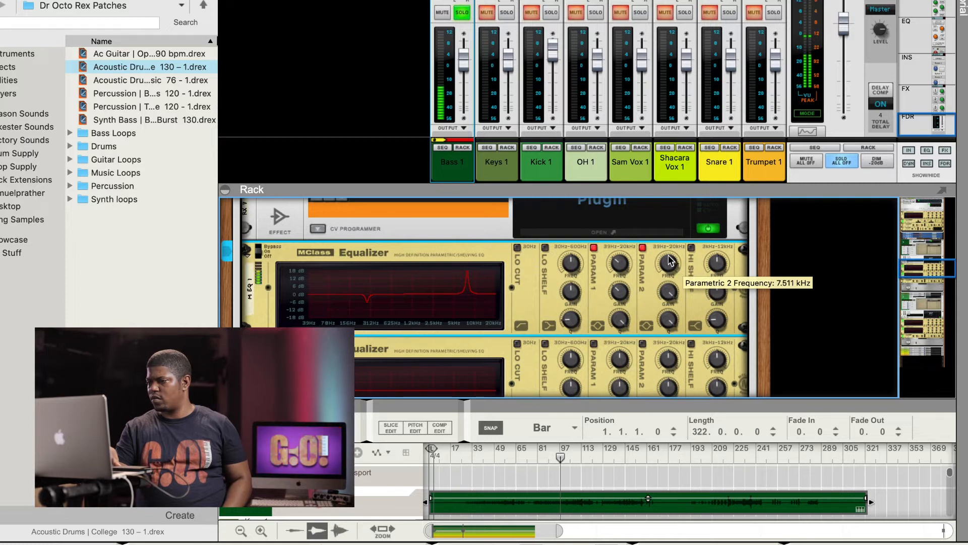
drag(669, 291, 665, 320)
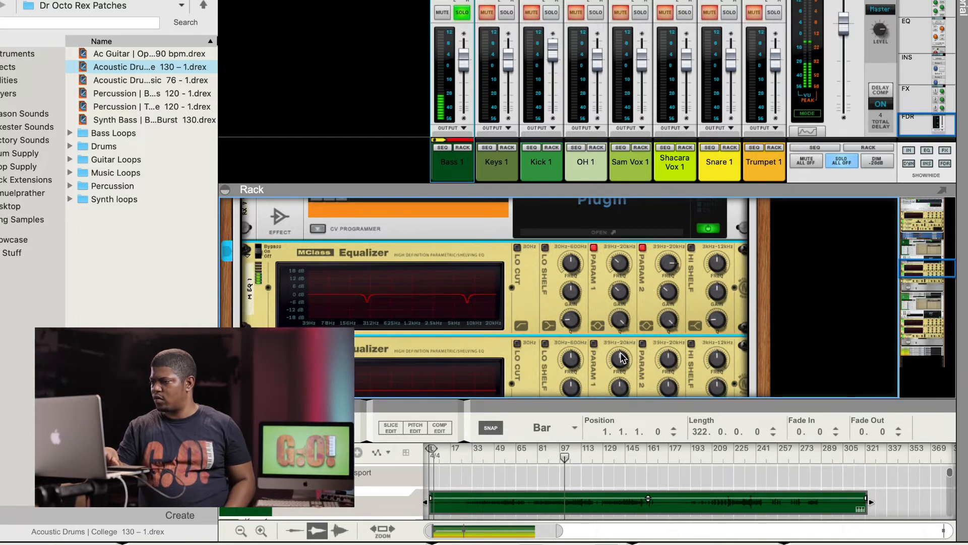
Step: Look over the two equalizers and the MClass Compressor in Bass 1's insert chain
scroll(439, 310, down, 4)
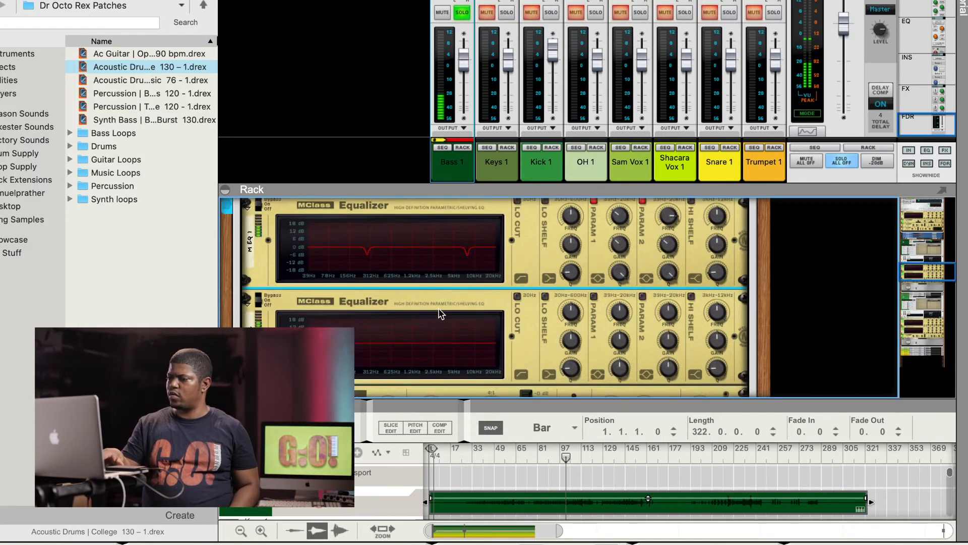
scroll(438, 309, down, 1)
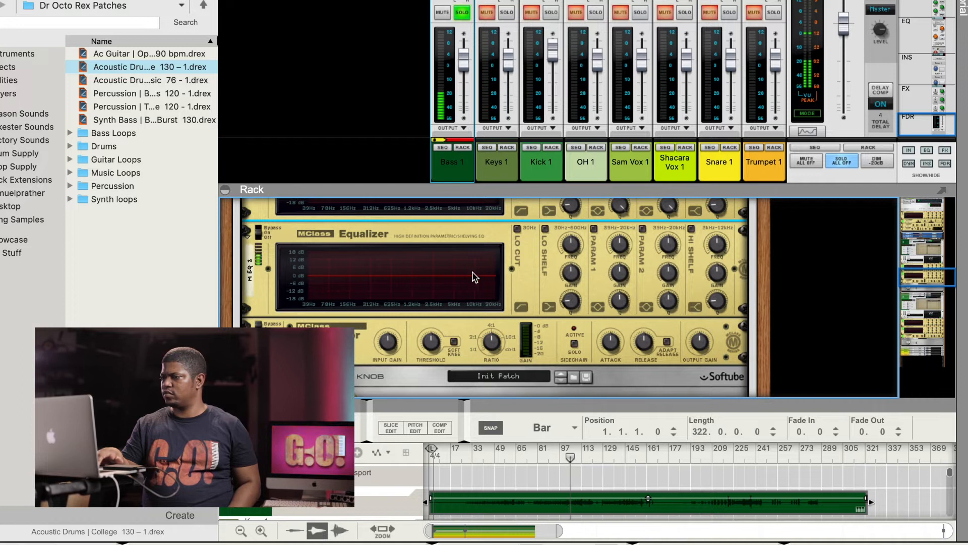
scroll(442, 269, up, 5)
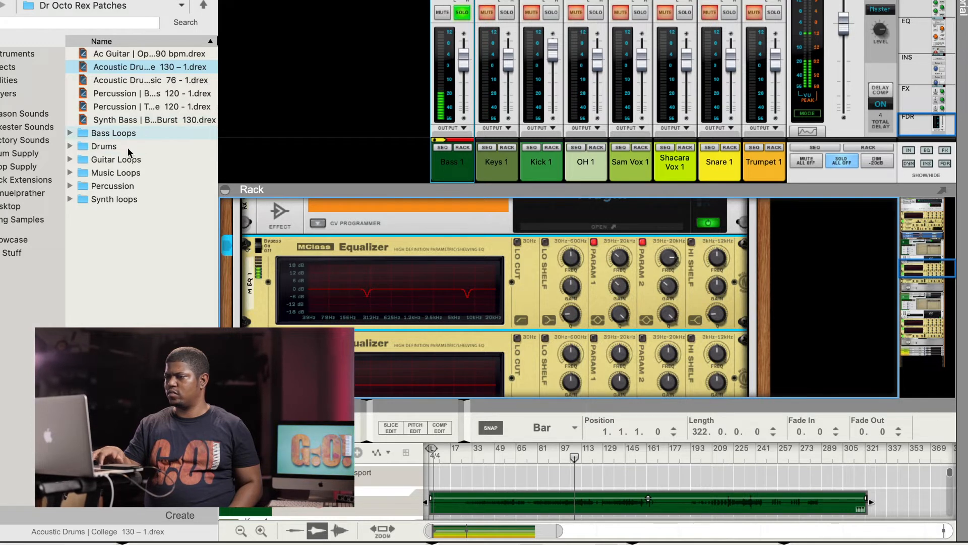
scroll(368, 305, down, 4)
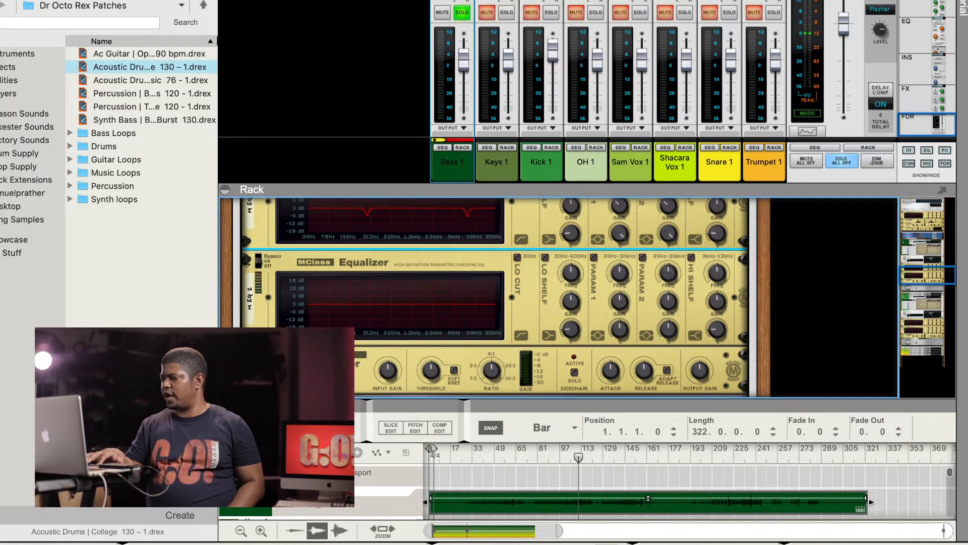
click(323, 372)
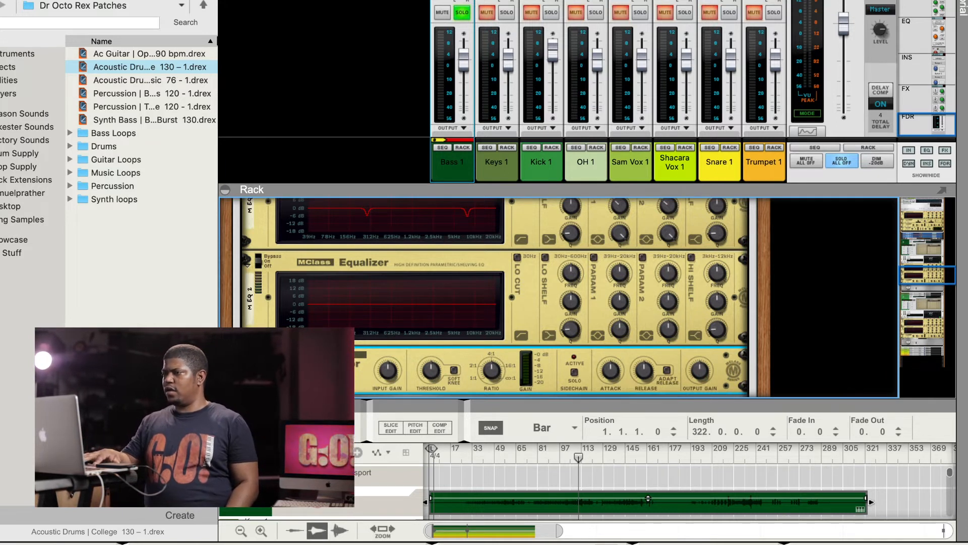
click(58, 0)
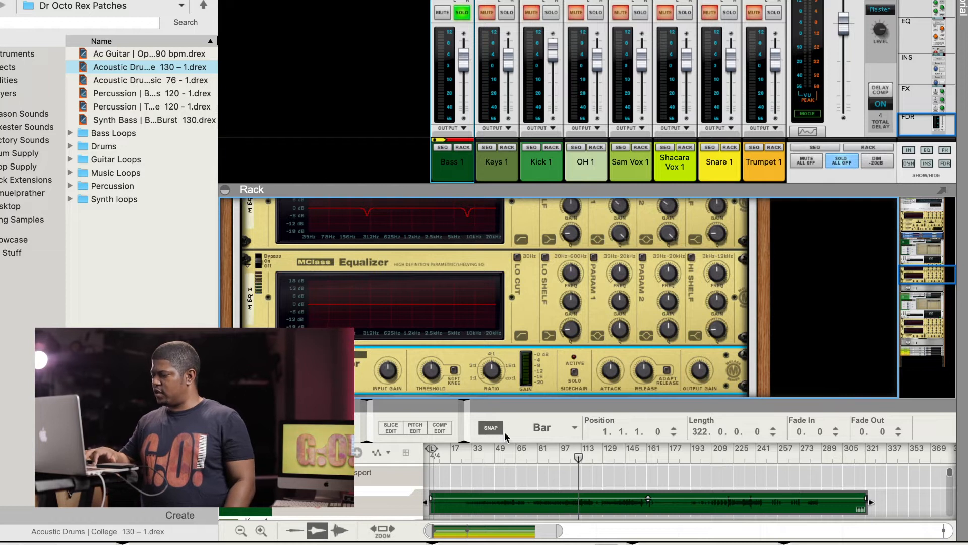
Step: Restart playback of the soloed bass from bar 33 and raise the system volume
click(470, 456)
drag(470, 456, 482, 454)
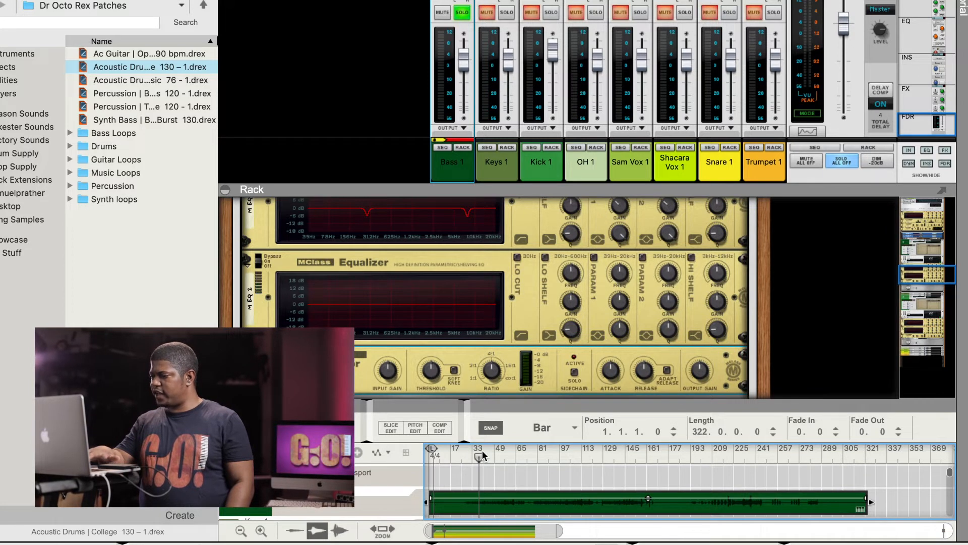
key(space)
key(XF86AudioRaiseVolume)
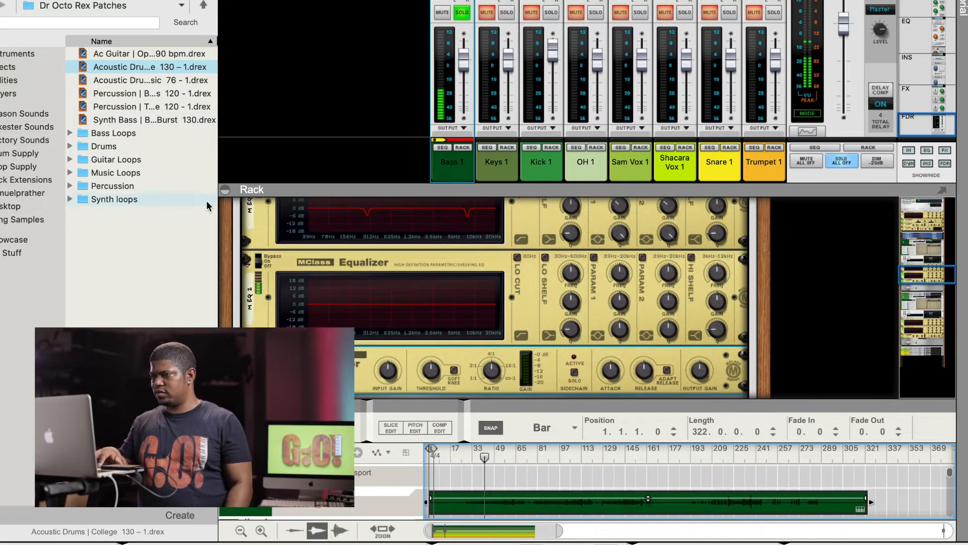
Step: Find the Softube Bass Amp among the effects, insert it after the Voice De-noise plugin on Bass 1, and load its Smooth Bass patch
click(13, 53)
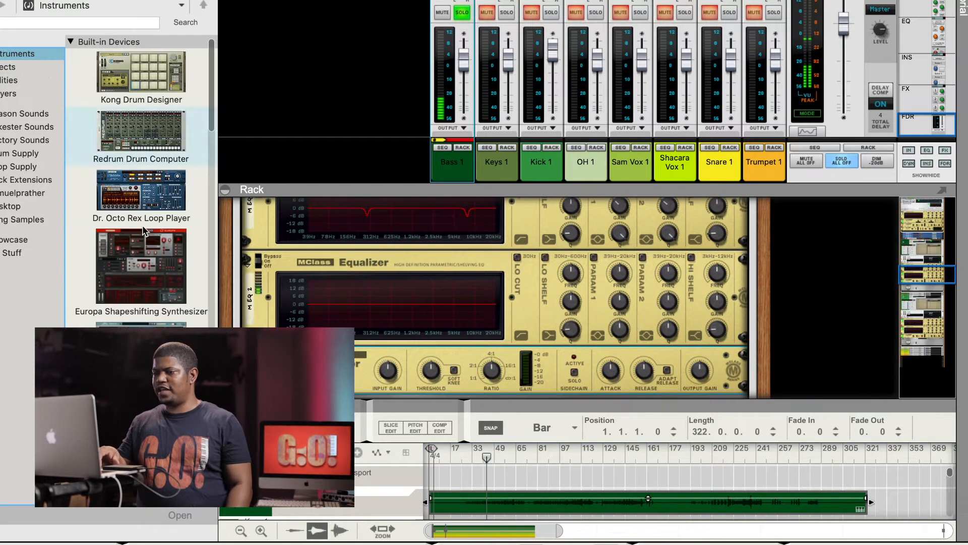
scroll(132, 273, down, 8)
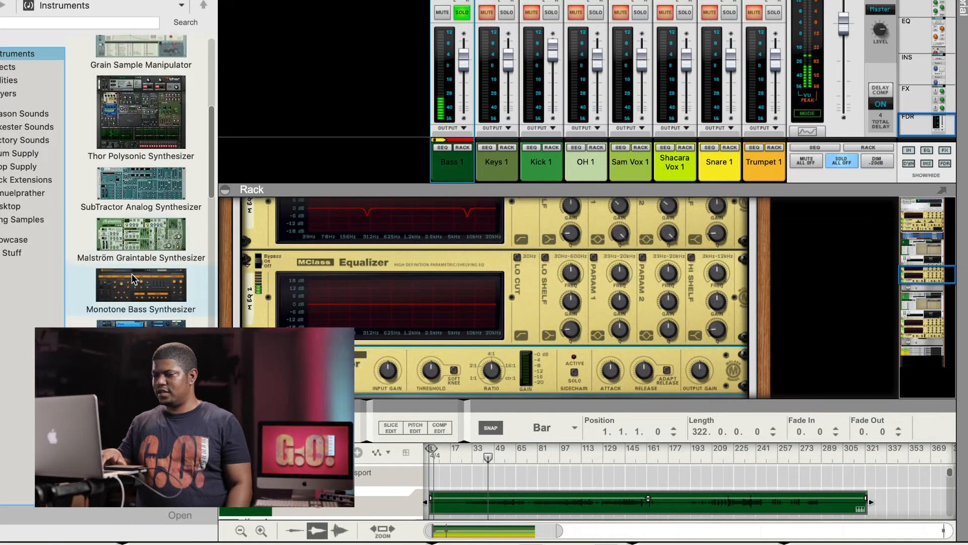
scroll(131, 274, down, 8)
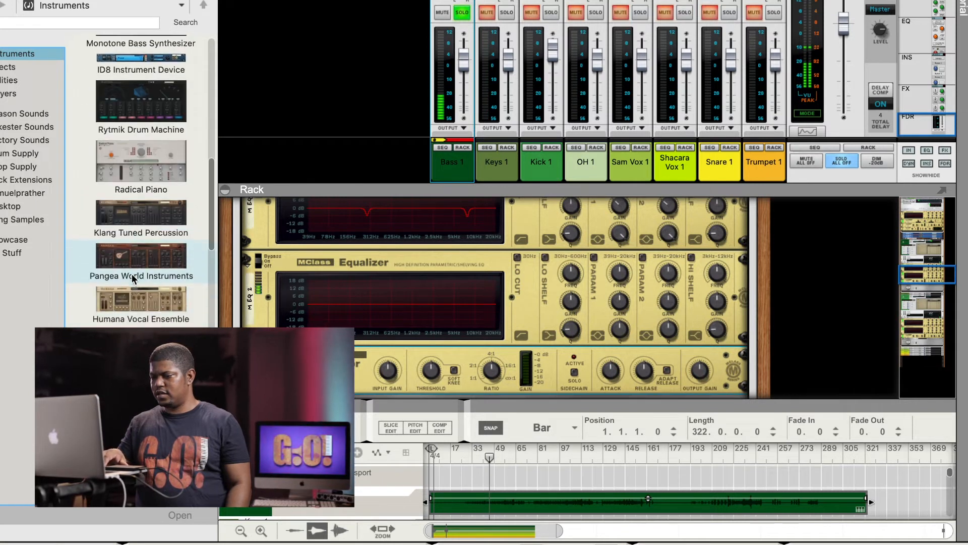
scroll(131, 273, down, 3)
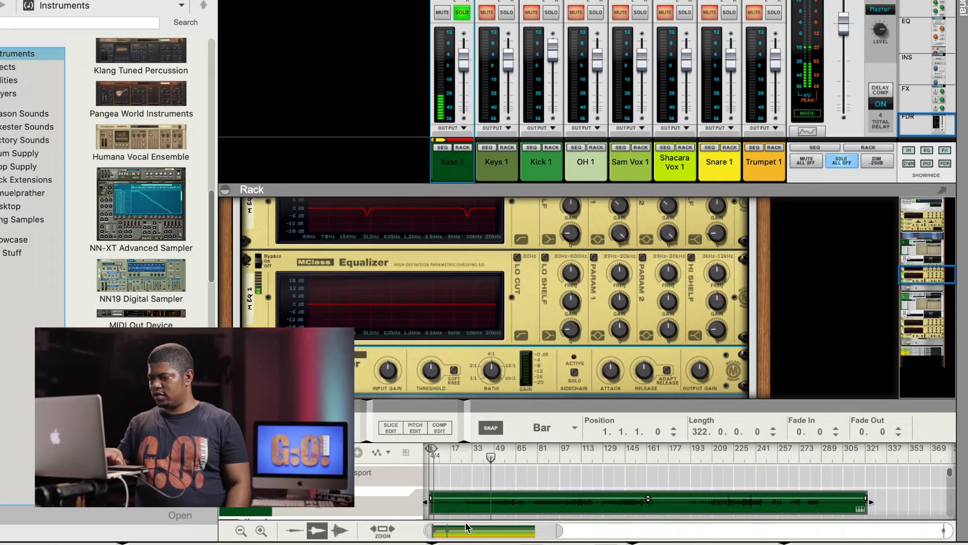
scroll(132, 274, down, 3)
scroll(132, 273, up, 20)
click(4, 68)
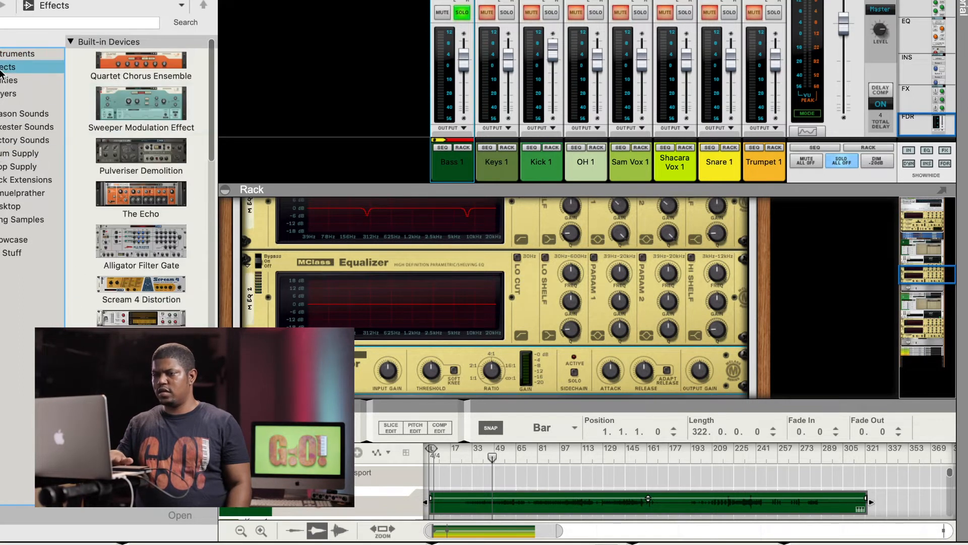
scroll(135, 224, down, 5)
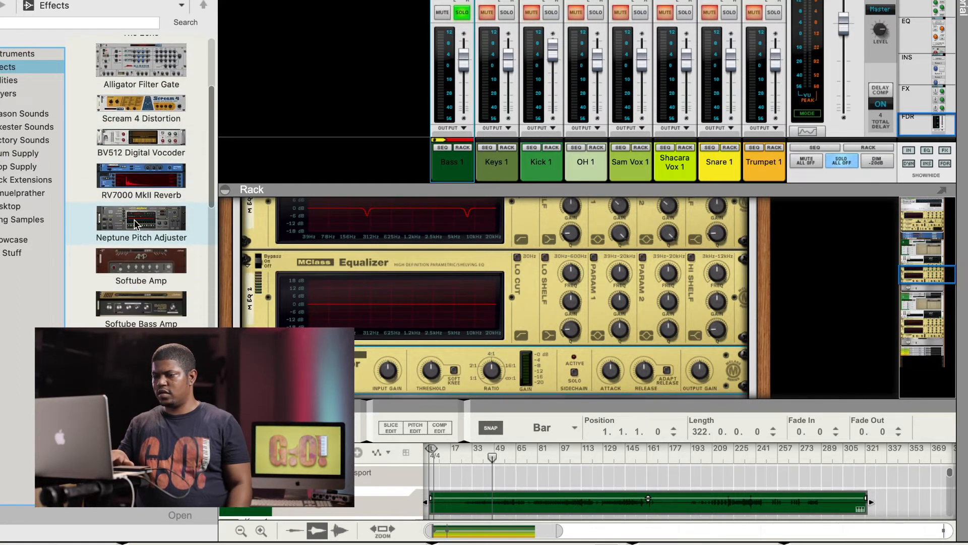
mouse_move(135, 298)
mouse_down()
mouse_move(426, 295)
mouse_move(424, 344)
mouse_move(403, 259)
mouse_move(401, 191)
mouse_move(404, 280)
mouse_move(408, 292)
mouse_move(399, 185)
mouse_move(410, 293)
mouse_up()
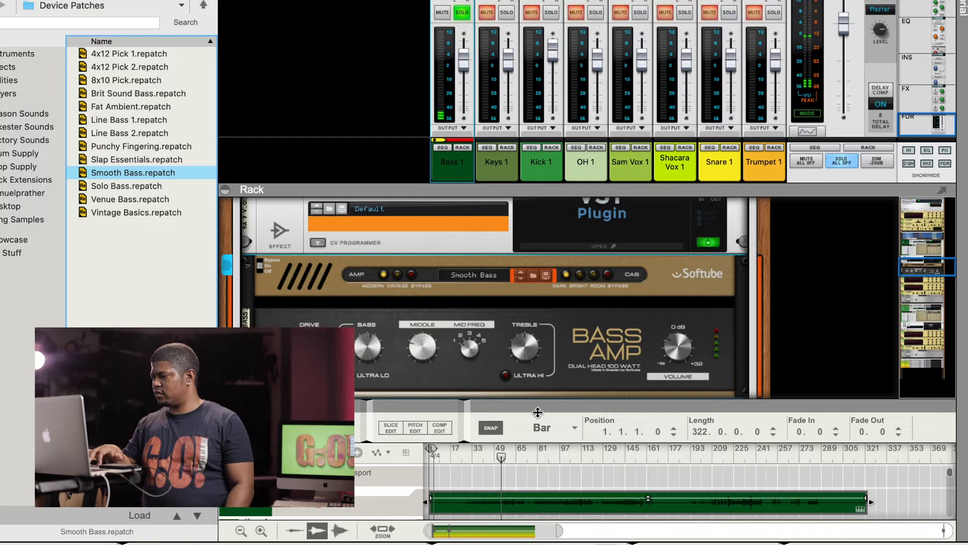
Step: Solo Kick 1 together with Bass 1, play both from just before bar 81, and select the master section
click(551, 13)
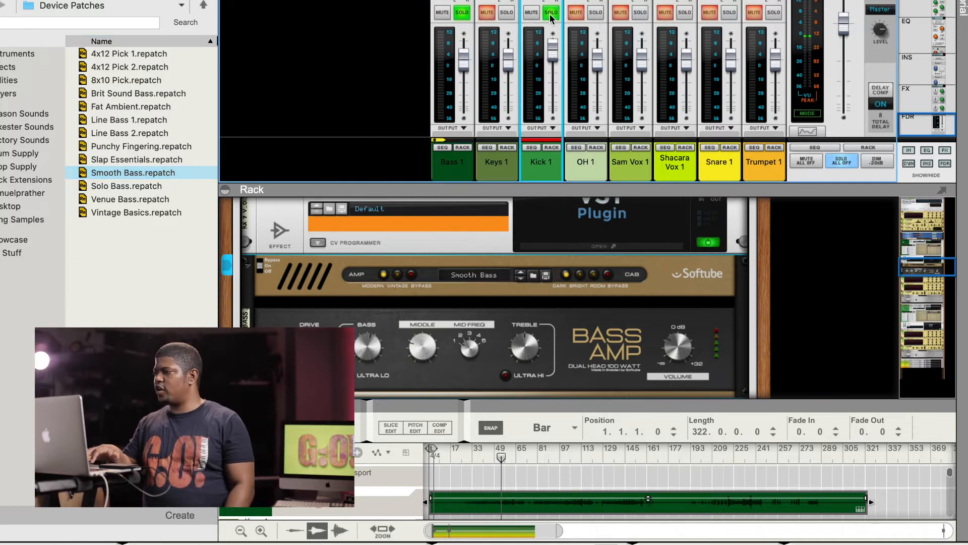
click(537, 449)
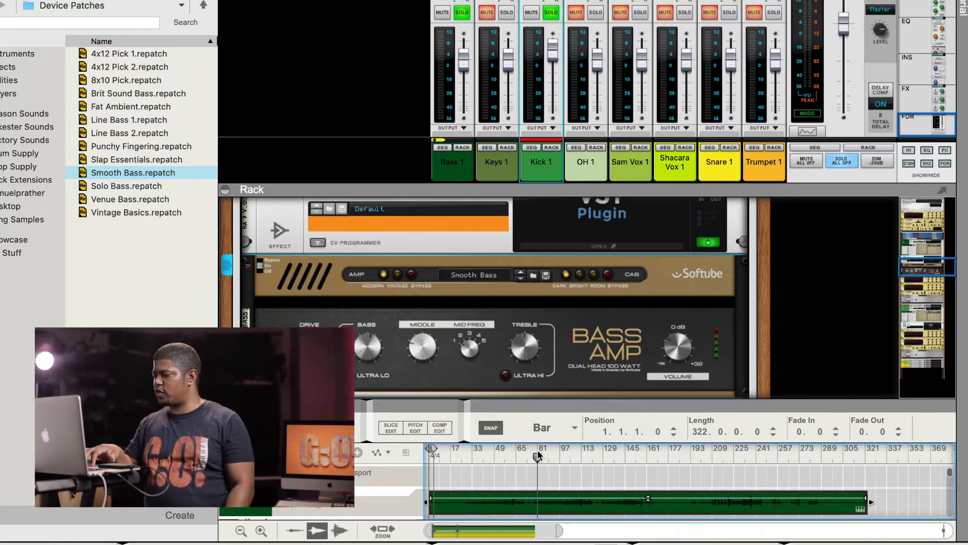
key(space)
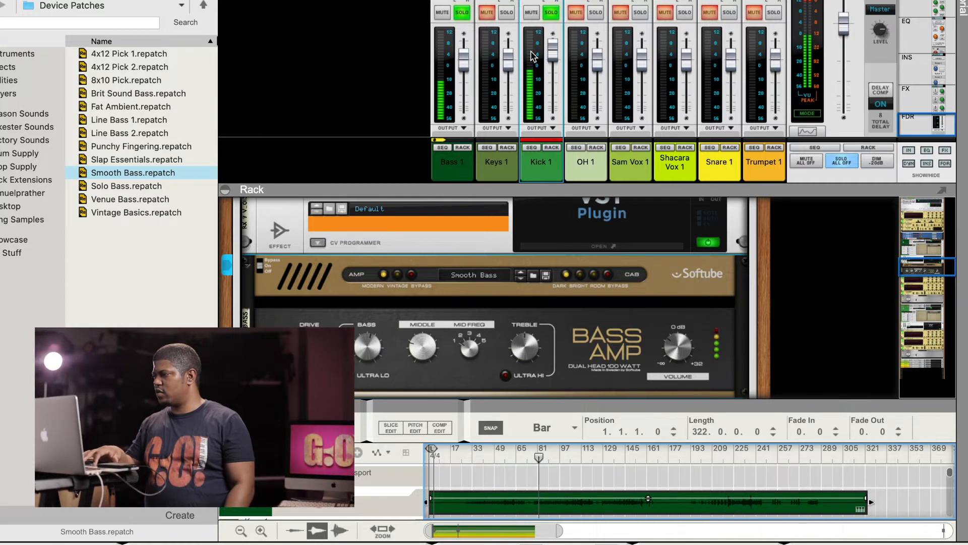
click(842, 2)
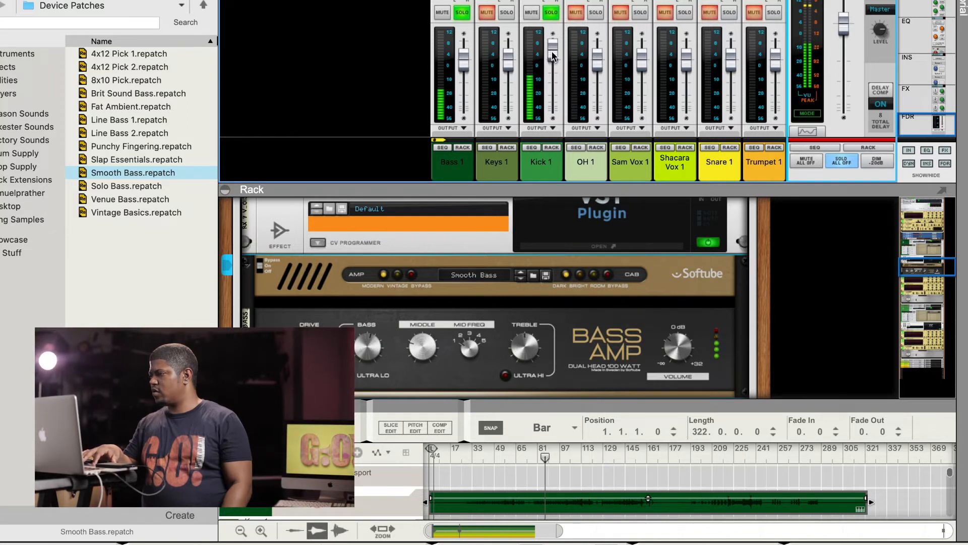
Step: Balance the two soloed channels during playback by lowering the Kick 1 fader slightly and raising the Bass 1 fader
mouse_move(553, 54)
drag(554, 56, 555, 59)
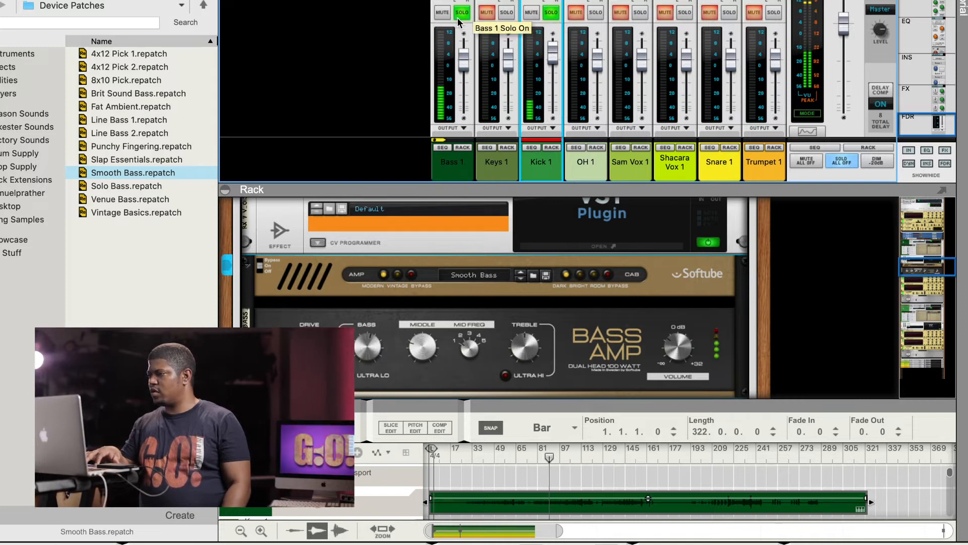
mouse_move(461, 62)
drag(460, 63, 459, 56)
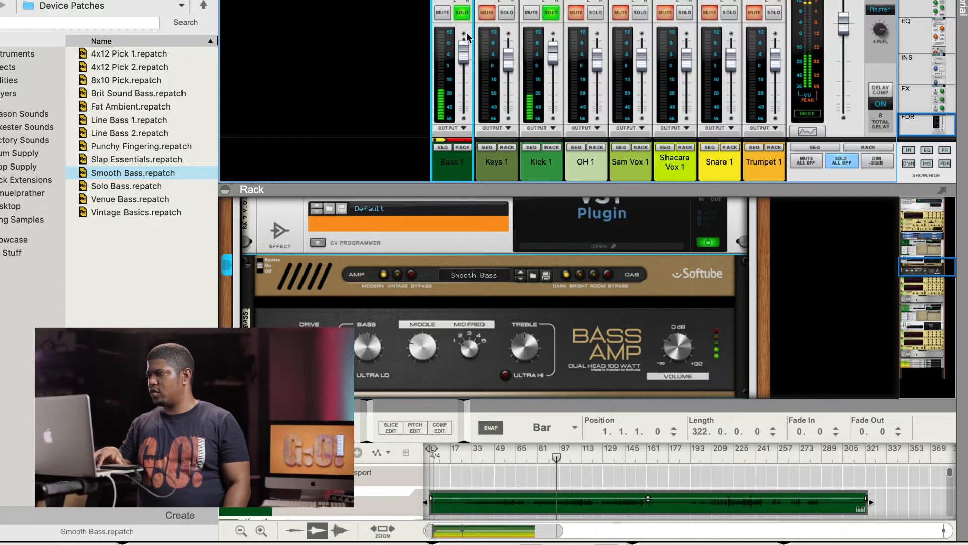
scroll(469, 50, up, 5)
scroll(467, 47, up, 5)
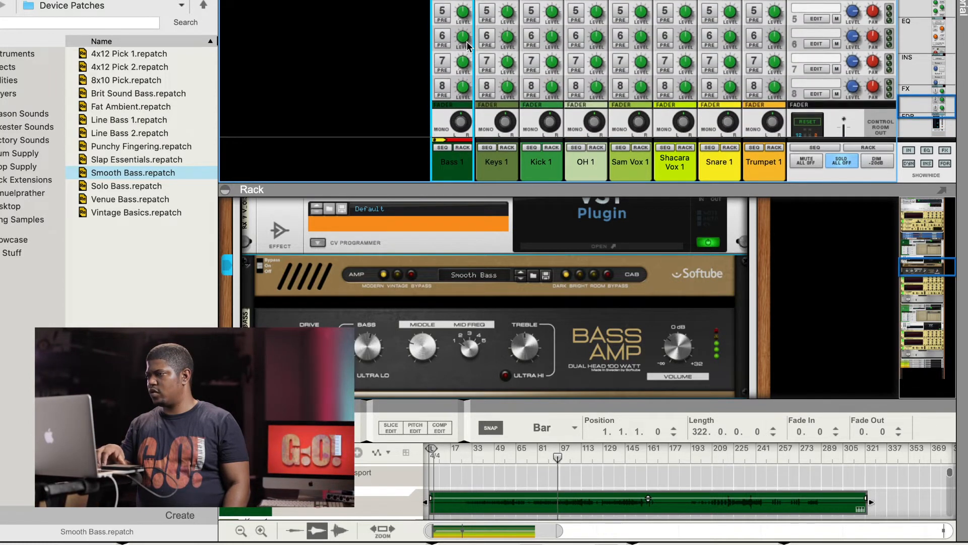
scroll(467, 46, down, 8)
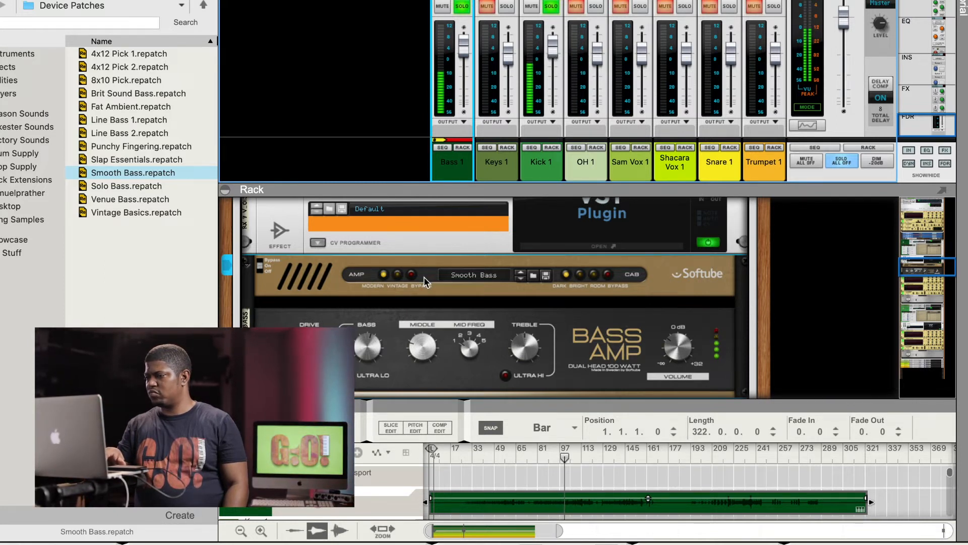
Step: Set Bass 1's low-pass filter frequency to 4.91 kHz in the channel EQ
scroll(488, 111, up, 2)
scroll(488, 111, up, 6)
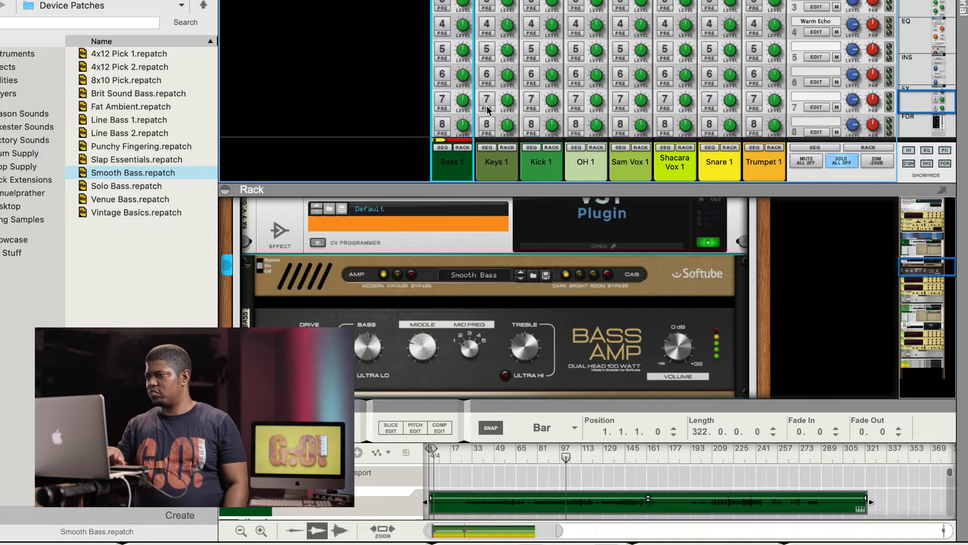
scroll(489, 111, up, 8)
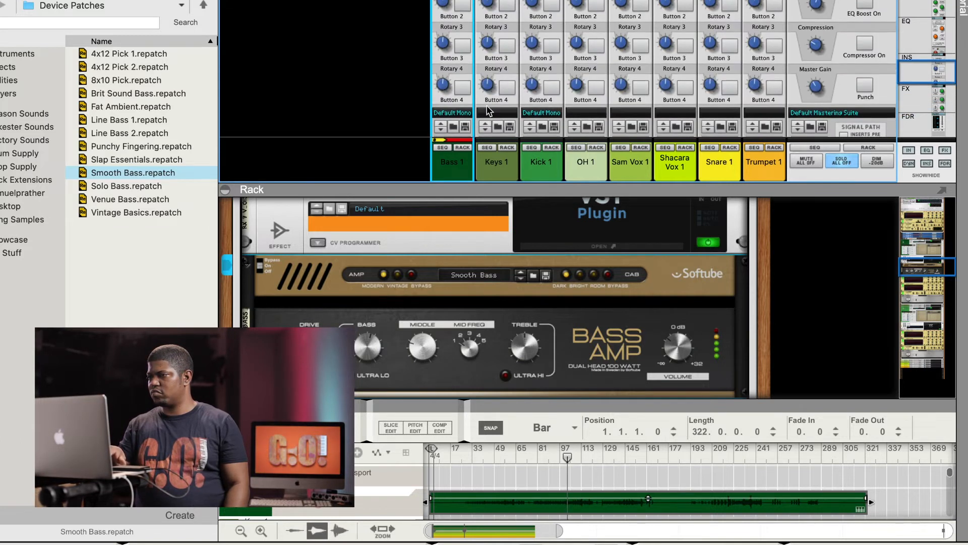
scroll(488, 110, up, 5)
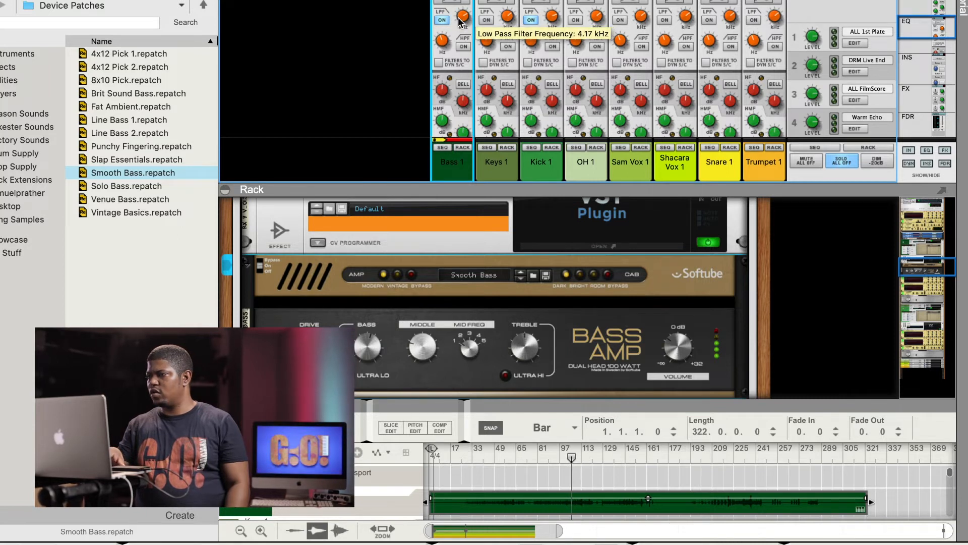
scroll(460, 21, up, 5)
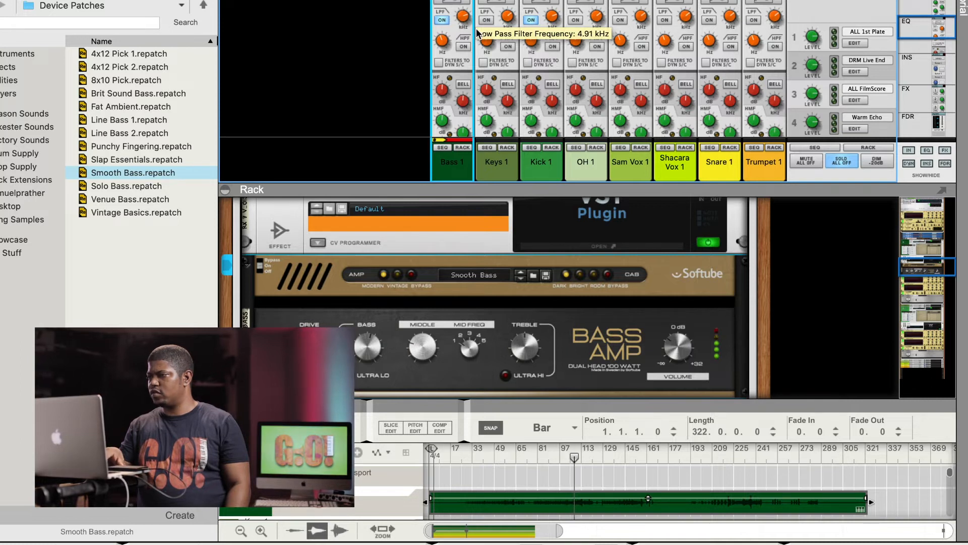
Step: Check Kick 1's curve in the Spectrum EQ, close it, and return to the channel faders
click(541, 3)
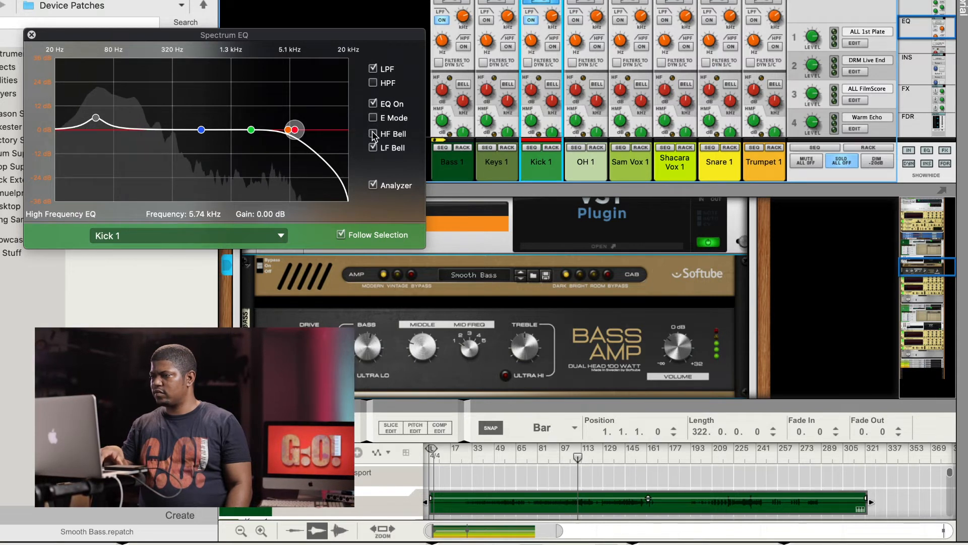
click(32, 35)
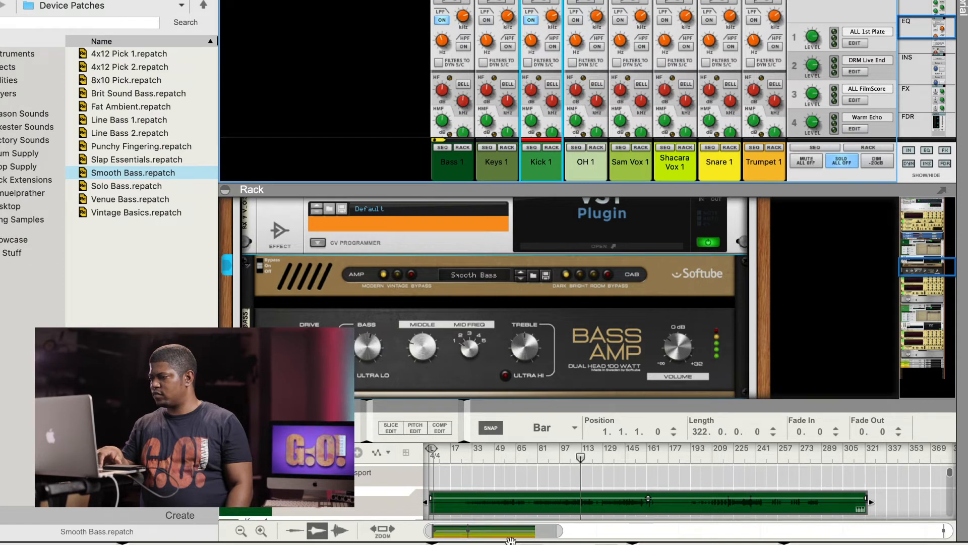
scroll(477, 157, down, 5)
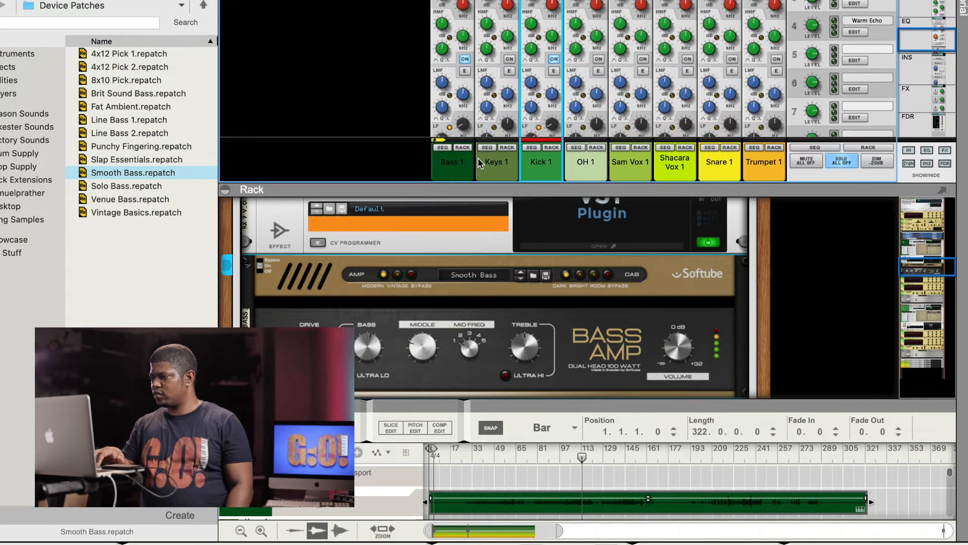
scroll(477, 156, down, 5)
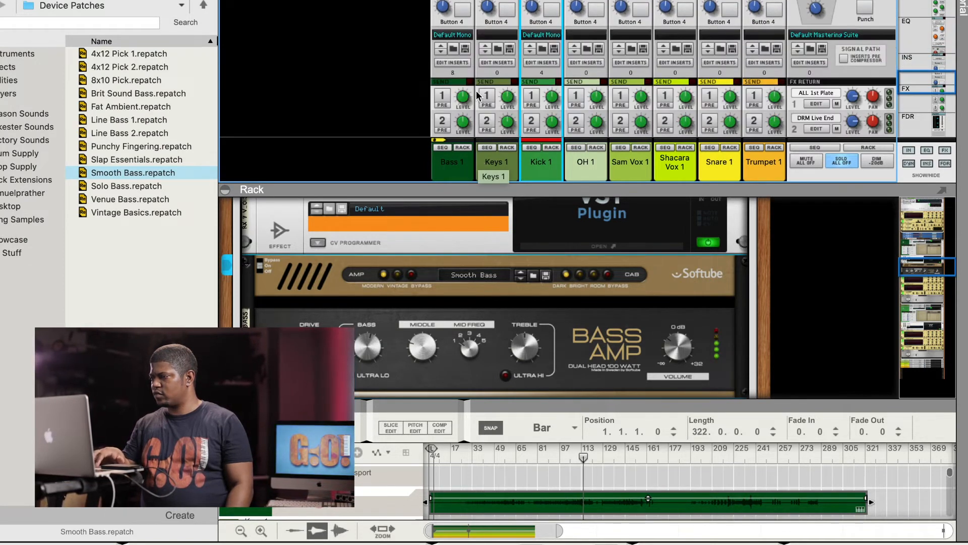
scroll(476, 95, down, 5)
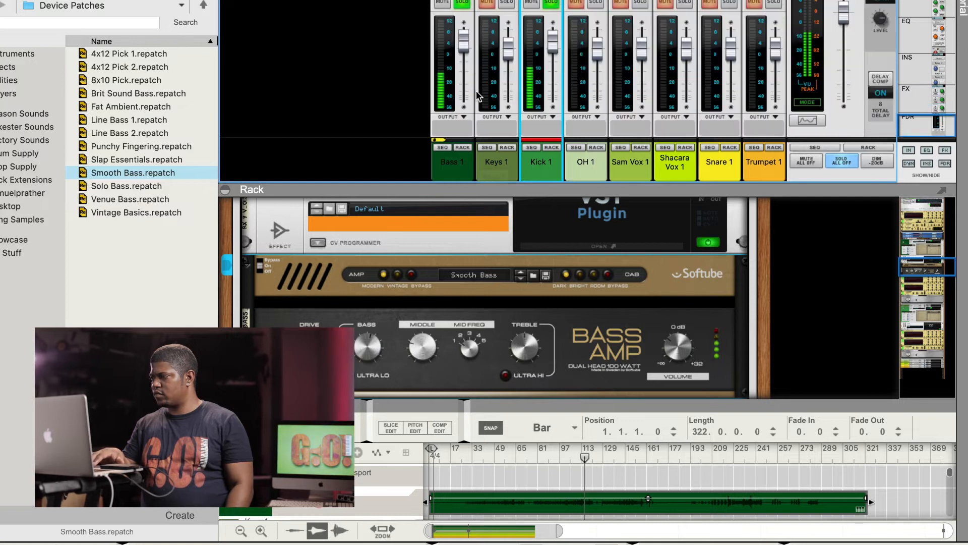
Step: Fine-tune the Bass 1 and Kick 1 faders against each other, with Kick 1's level at 3.33 dB
mouse_move(462, 46)
click(464, 46)
drag(464, 47, 465, 45)
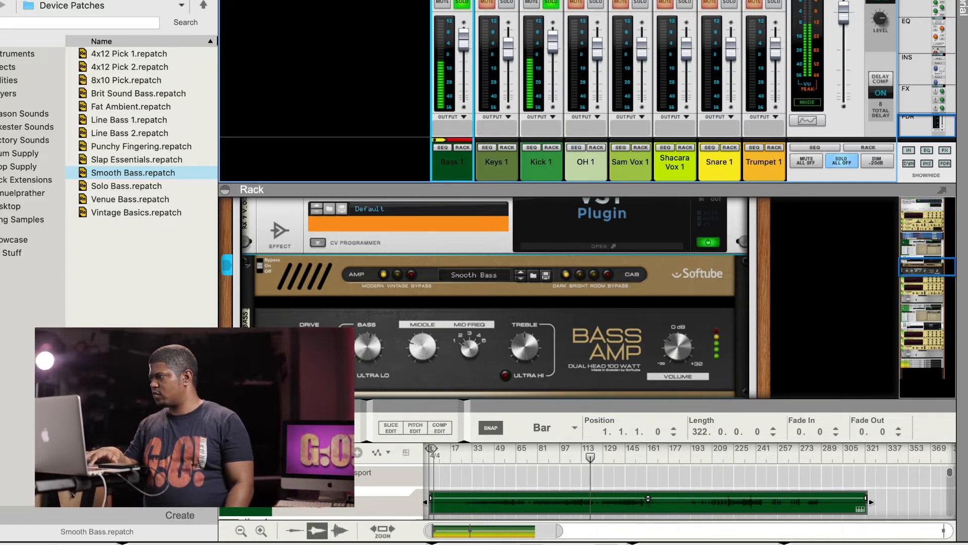
click(827, 4)
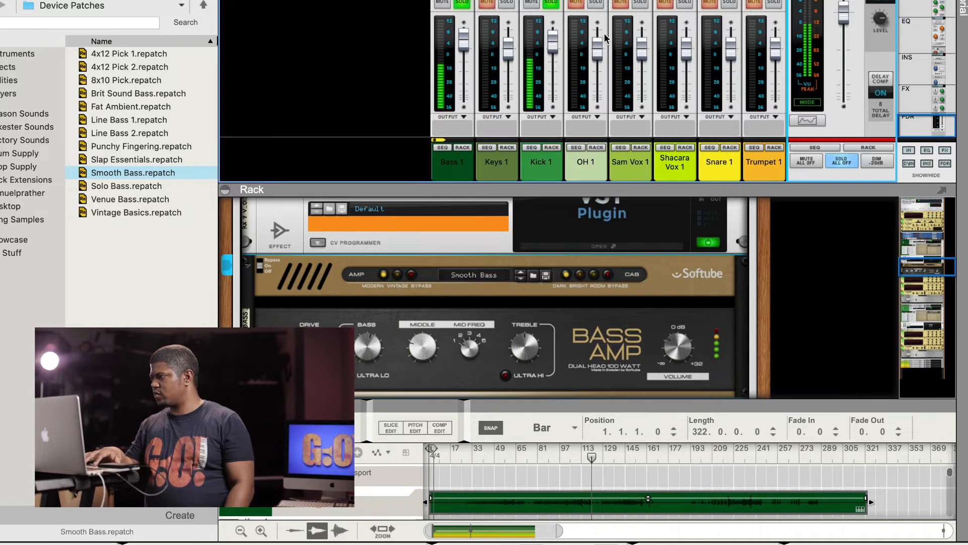
scroll(641, 37, up, 3)
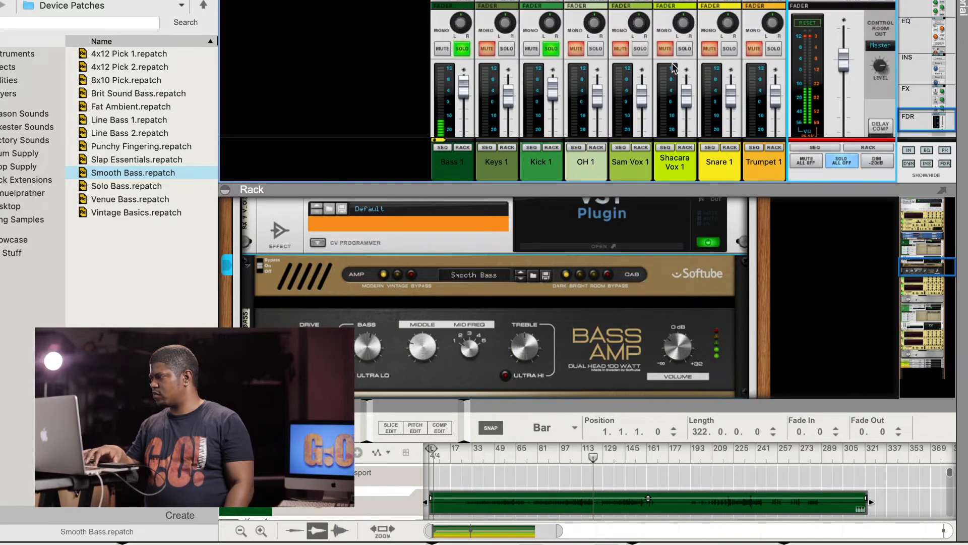
click(551, 90)
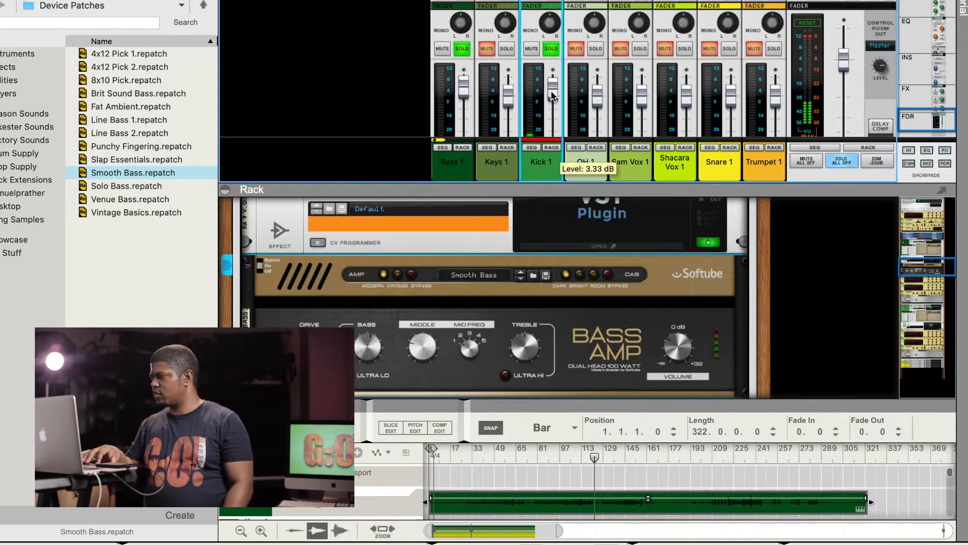
click(467, 97)
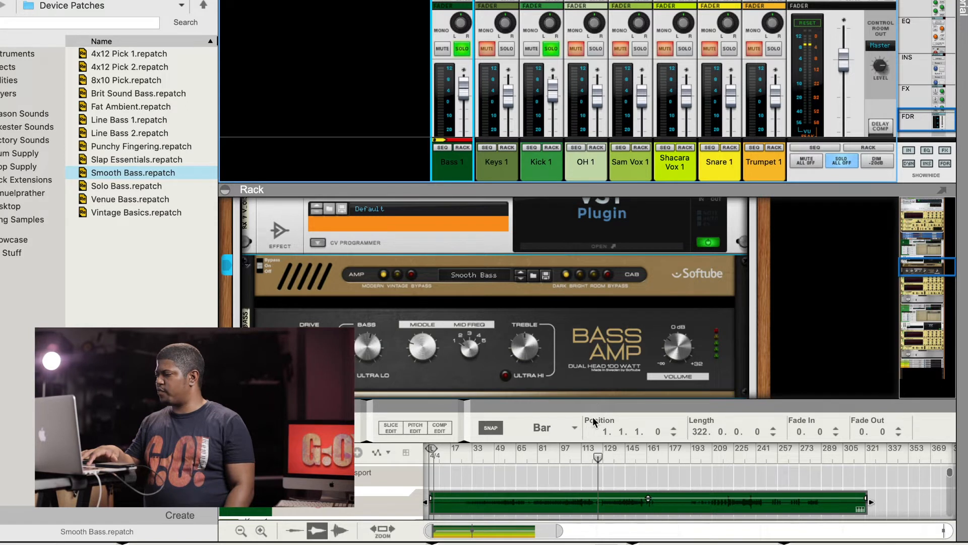
Step: Enlarge the sequencer area to show more tracks and take Kick 1 and Bass 1 out of solo
drag(594, 408, 592, 311)
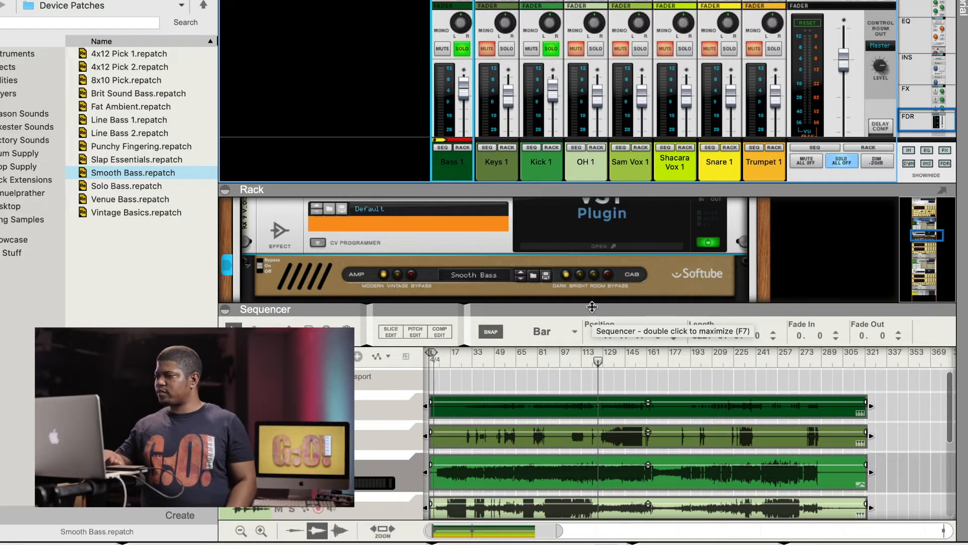
click(551, 49)
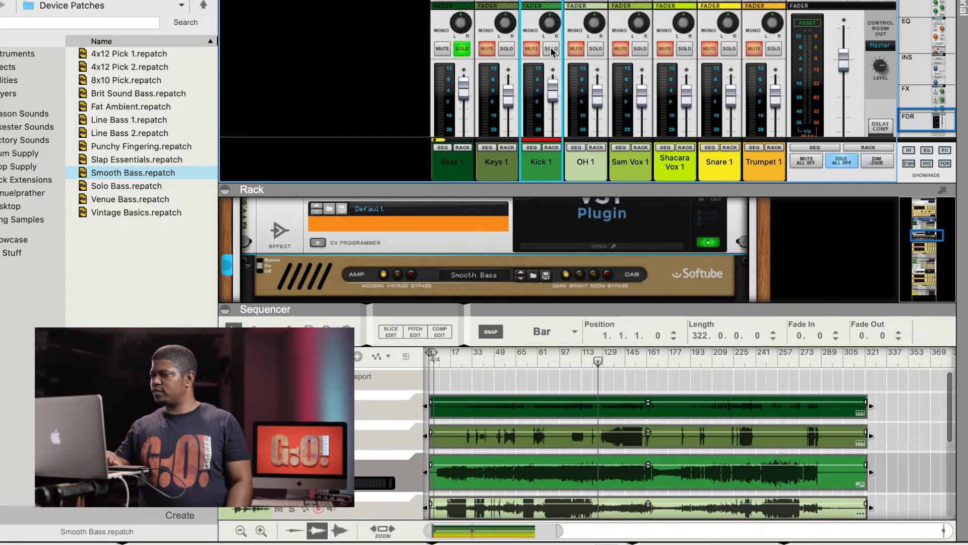
click(462, 49)
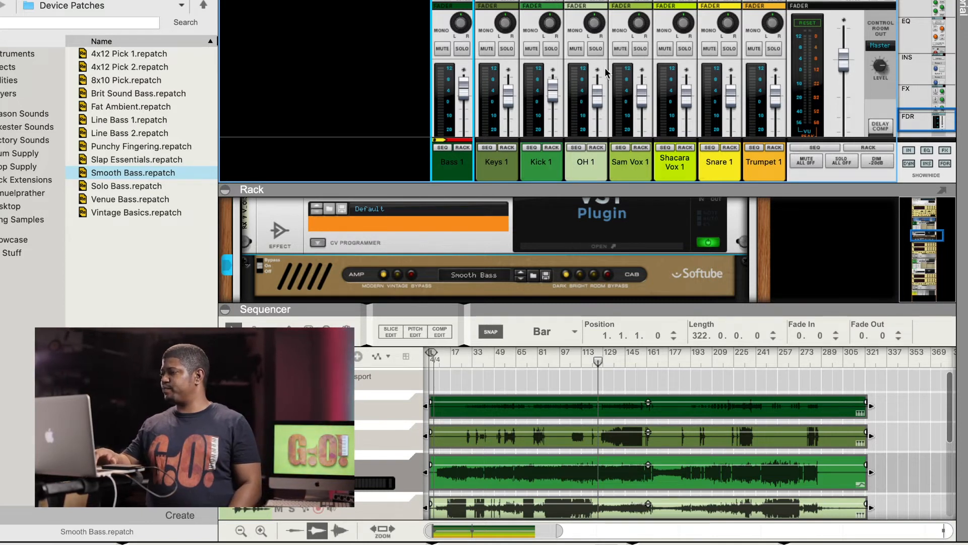
Step: Solo the OH 1 channel and play it while looking through its channel strip sections
click(595, 49)
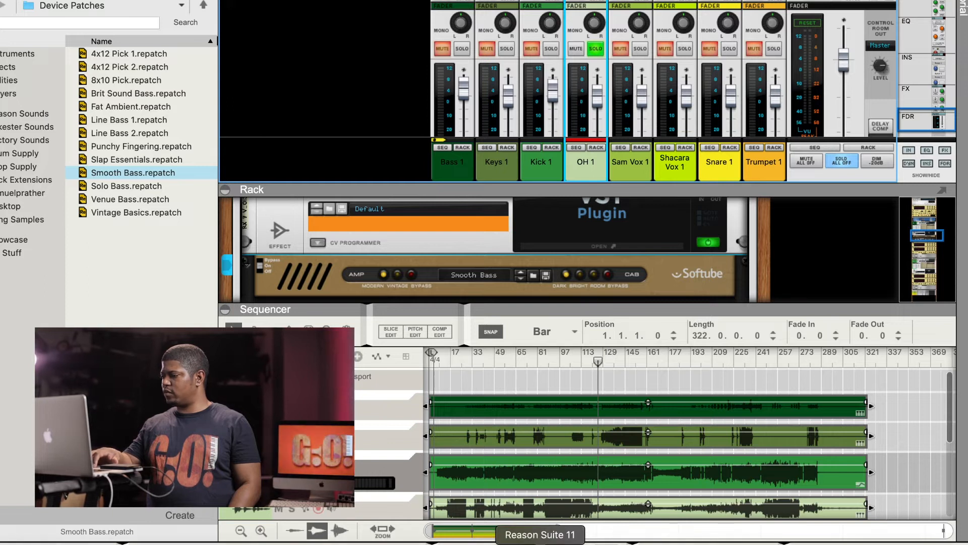
key(space)
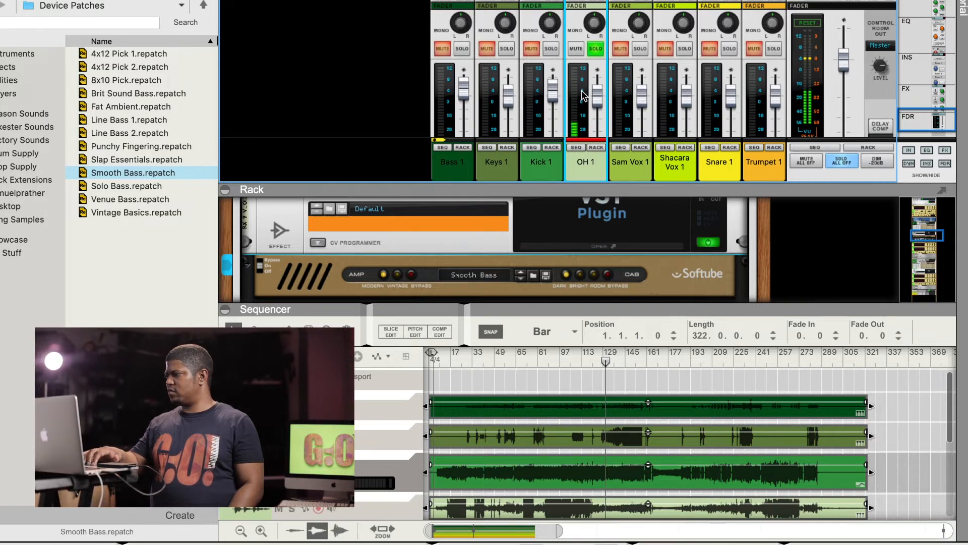
scroll(582, 95, down, 2)
scroll(582, 94, up, 8)
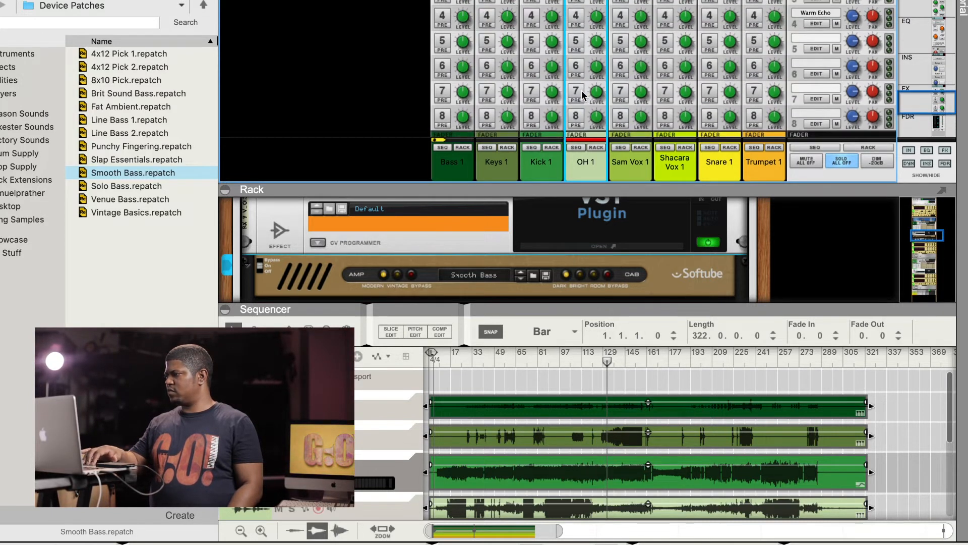
scroll(582, 94, up, 3)
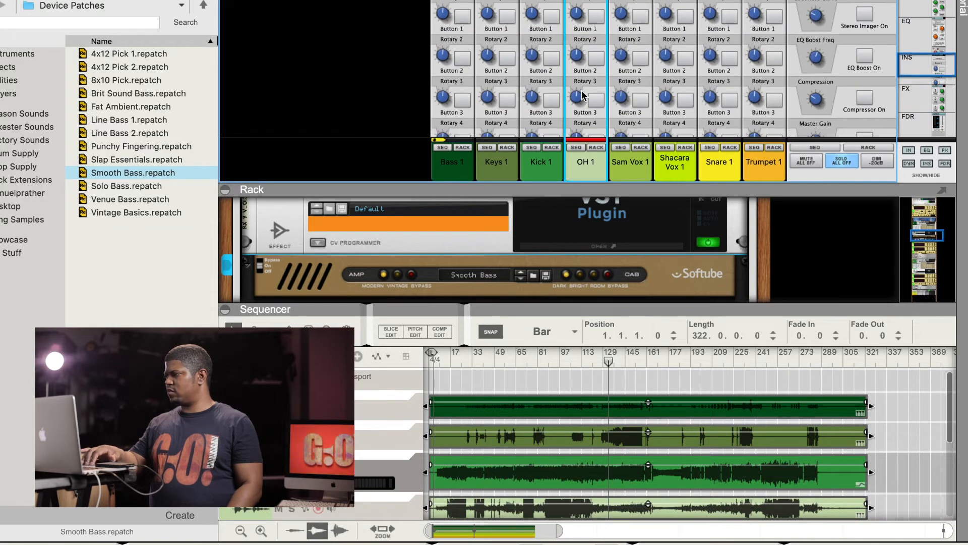
scroll(582, 94, down, 10)
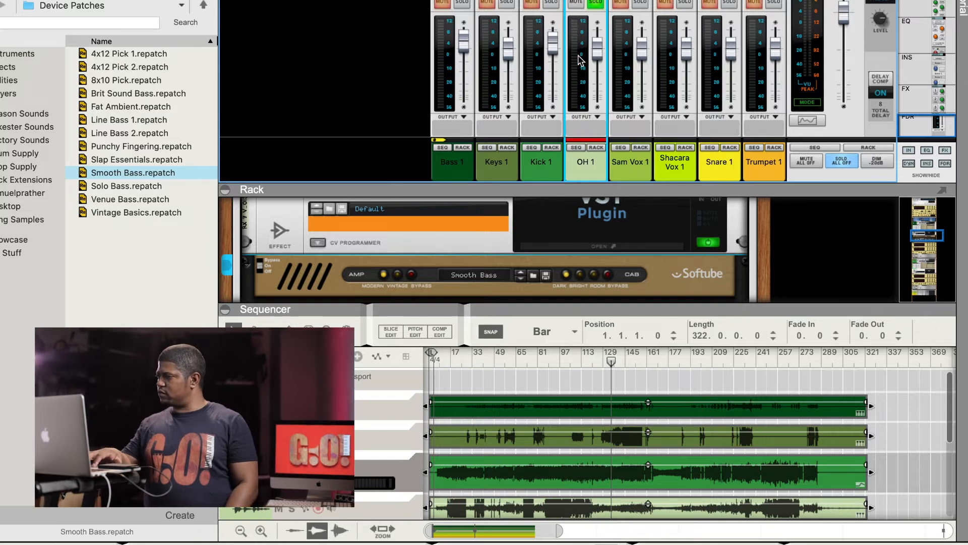
Step: Turn on OH 1's high-pass filter, set its frequency to 220.5 Hz, and play the filtered overheads
scroll(579, 60, up, 10)
scroll(578, 60, up, 2)
click(595, 87)
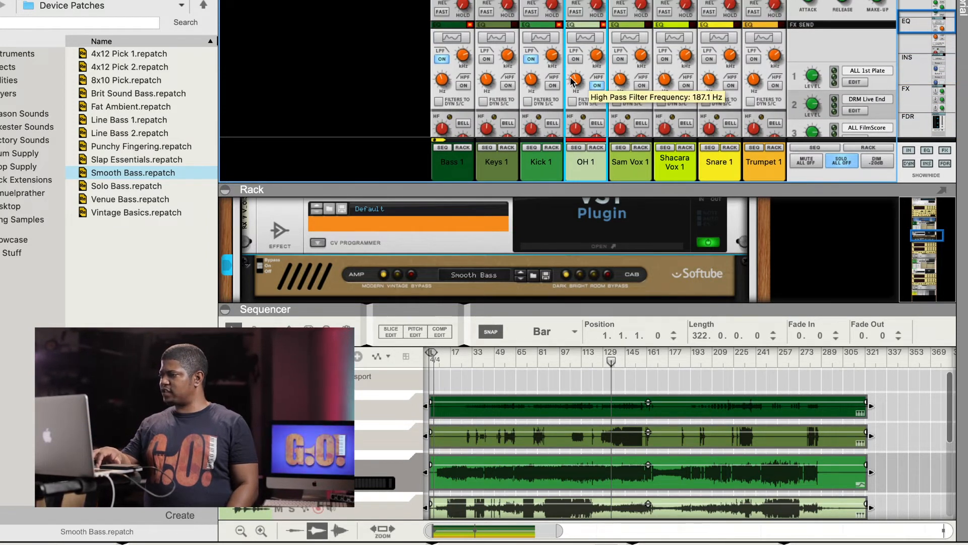
drag(575, 83, 573, 79)
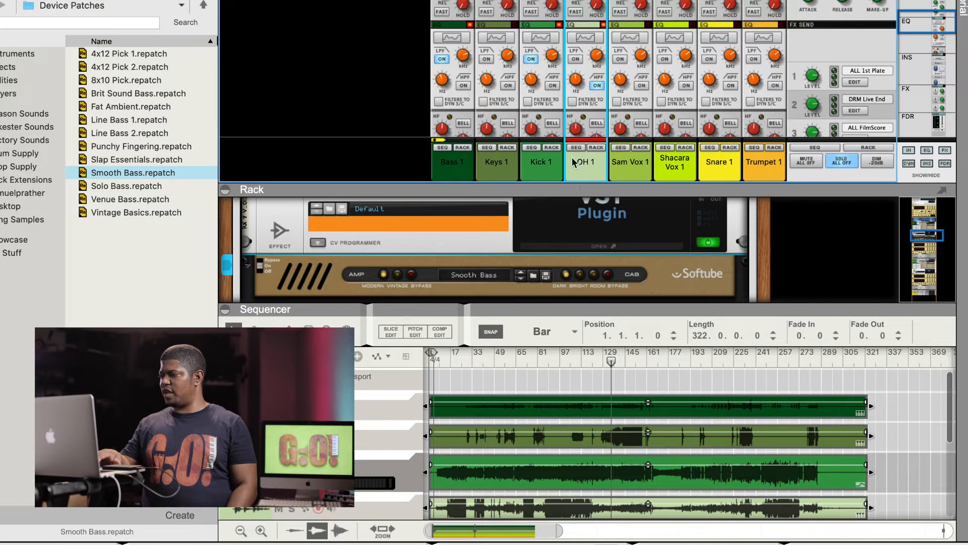
mouse_move(577, 85)
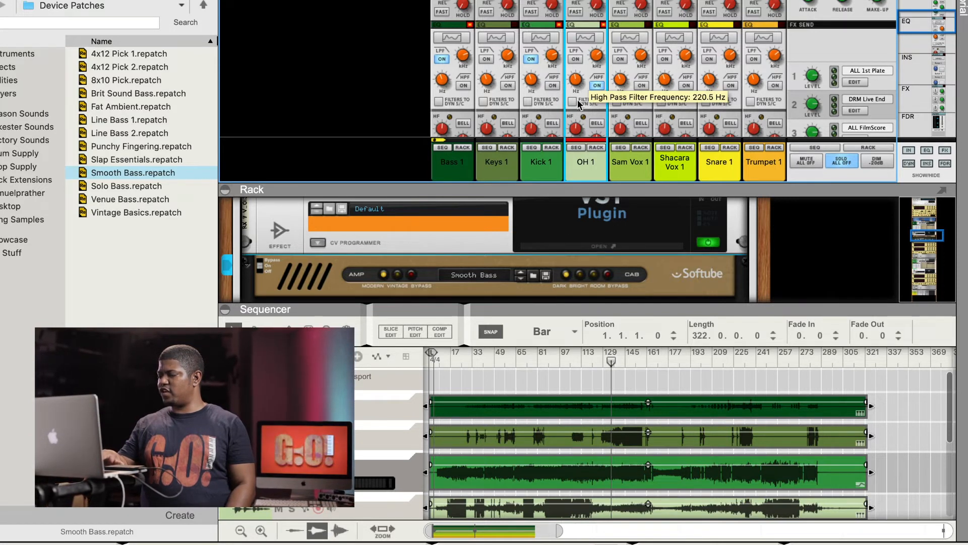
scroll(585, 113, down, 5)
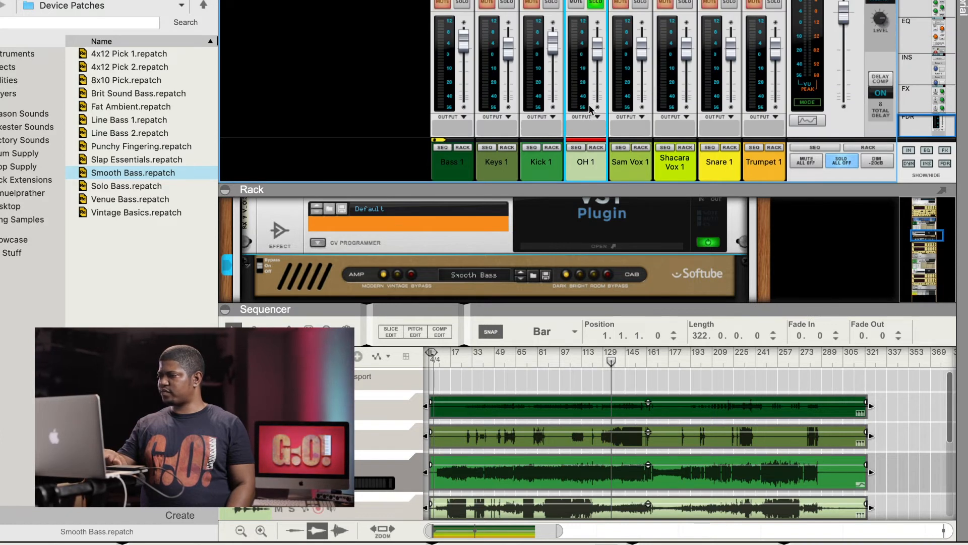
key(space)
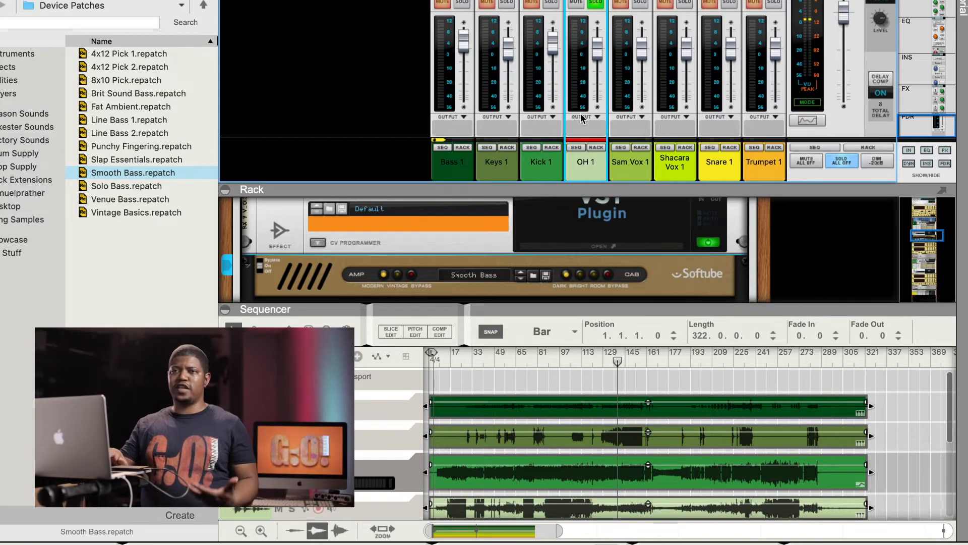
Step: Solo Kick 1 together with OH 1 to hear the two drum channels in combination
click(550, 2)
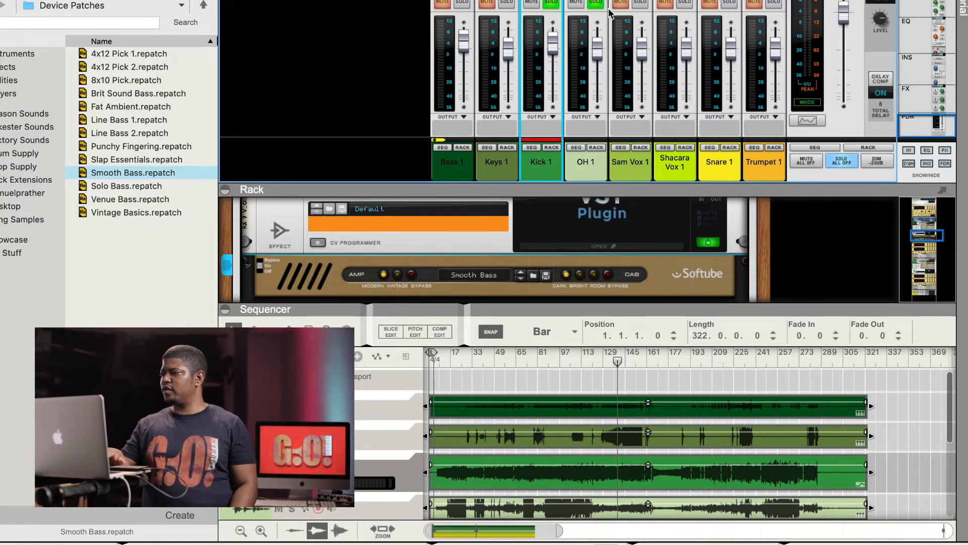
mouse_move(597, 45)
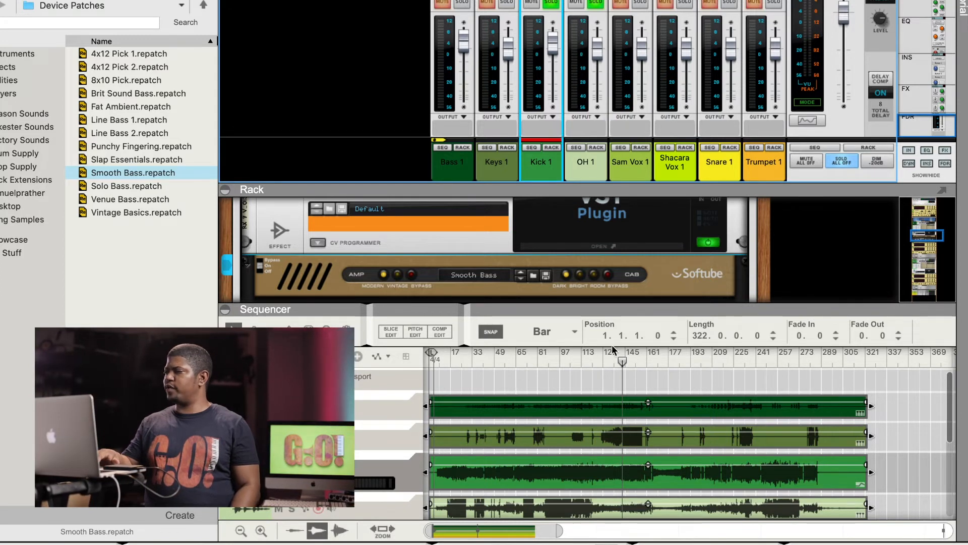
scroll(580, 106, up, 5)
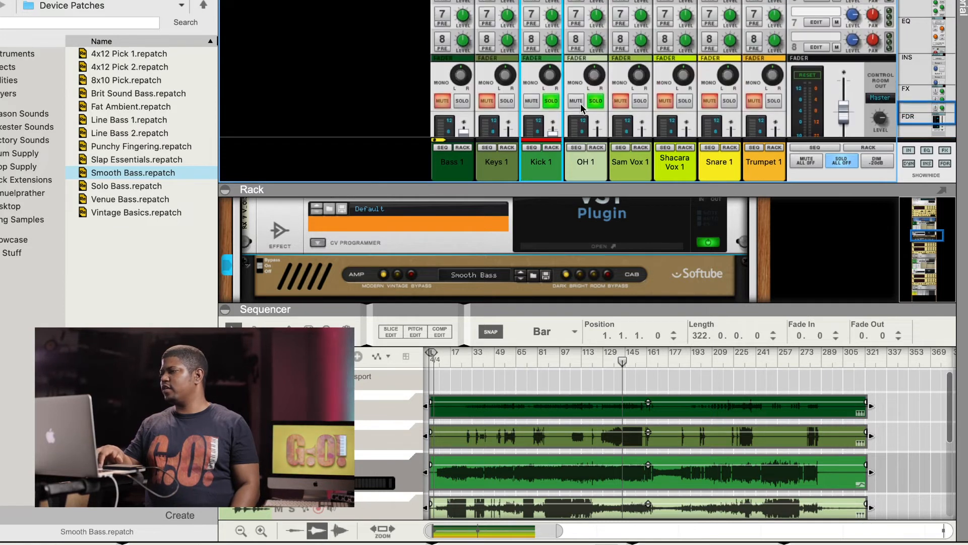
scroll(580, 104, down, 3)
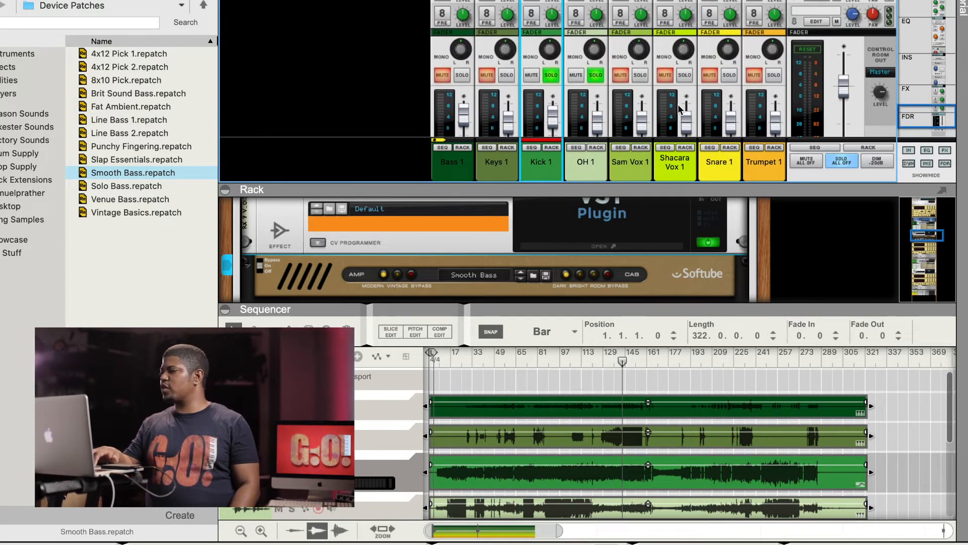
Step: Solo Snare 1 alone by taking OH 1 and Kick 1 out of solo, and play from around bar 51
click(591, 77)
click(734, 76)
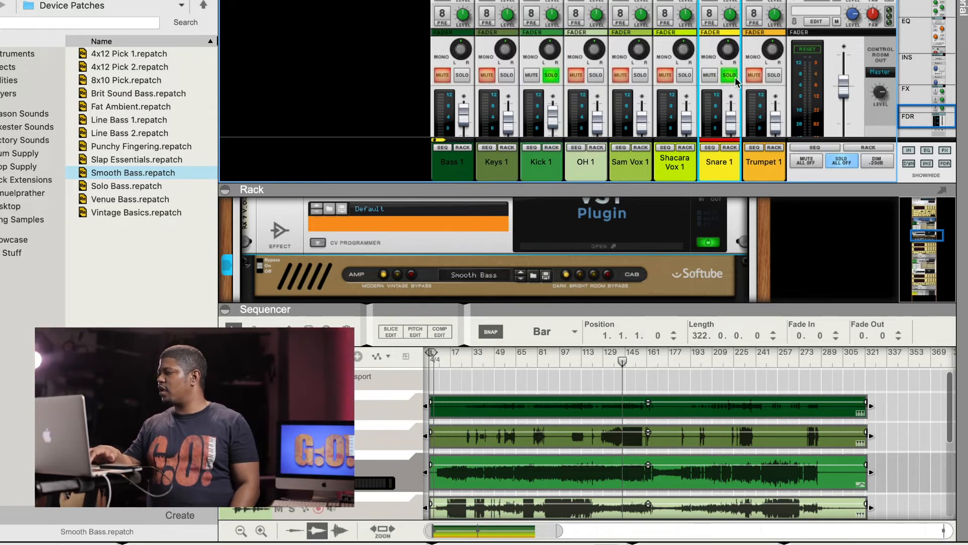
click(547, 77)
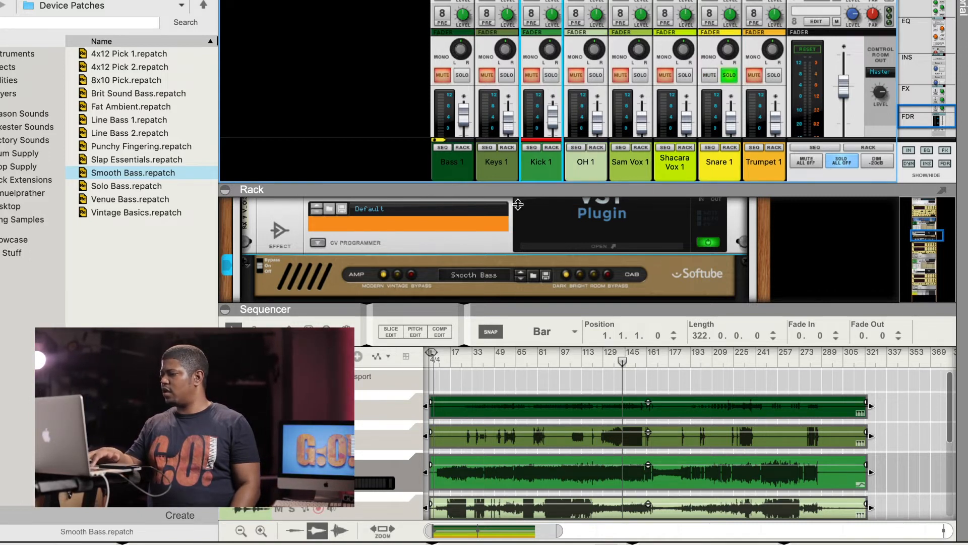
click(498, 356)
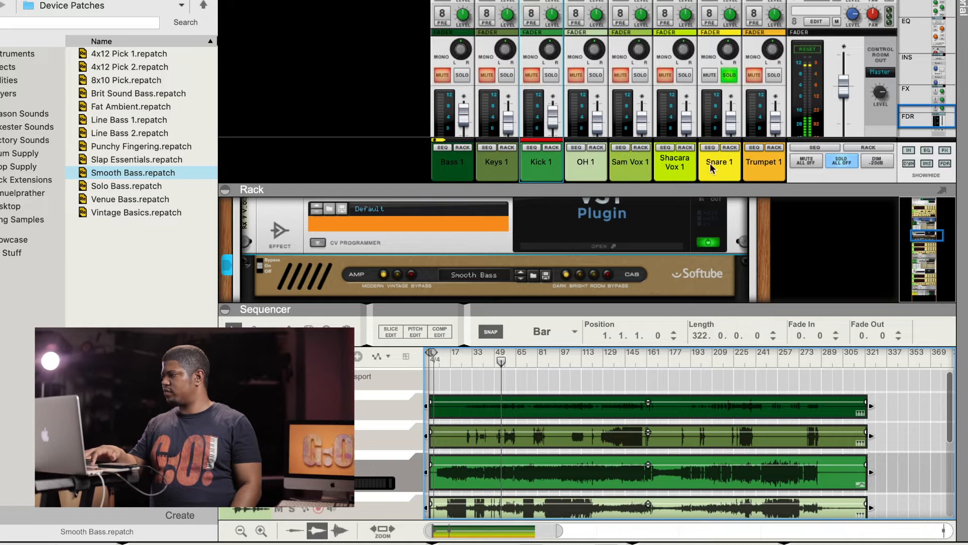
Step: Turn on Snare 1's high-pass filter at about 159 Hz and its low-pass filter, adjusting the low-pass frequency slightly
scroll(716, 95, up, 2)
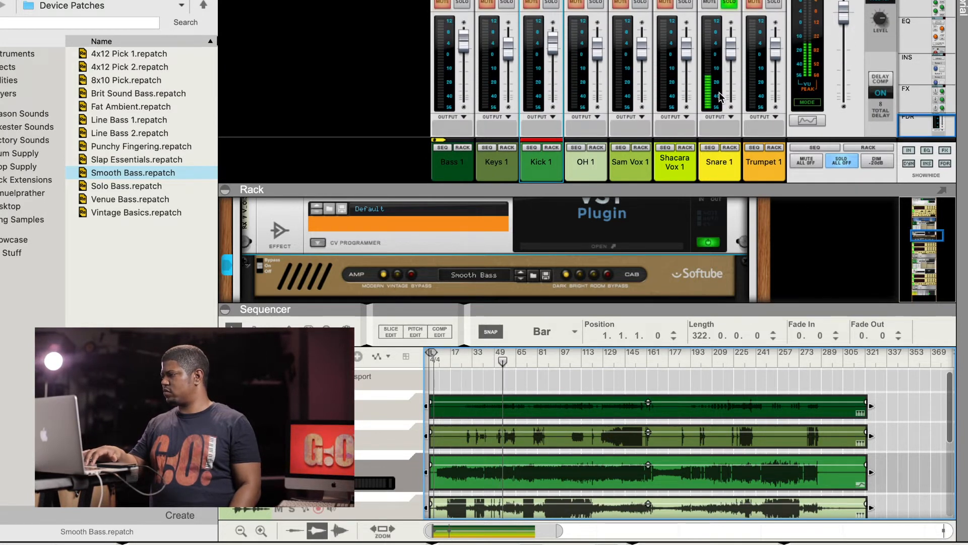
scroll(720, 96, up, 10)
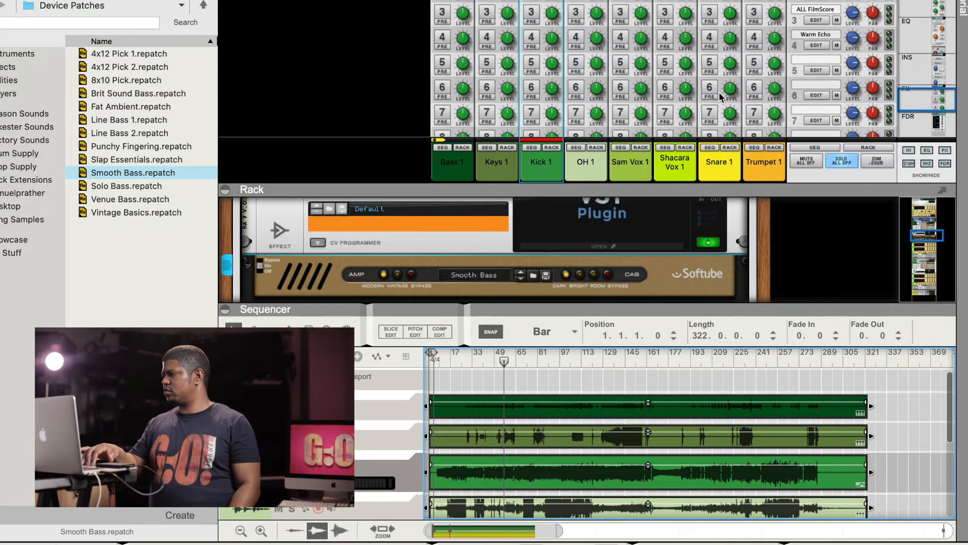
scroll(720, 97, up, 10)
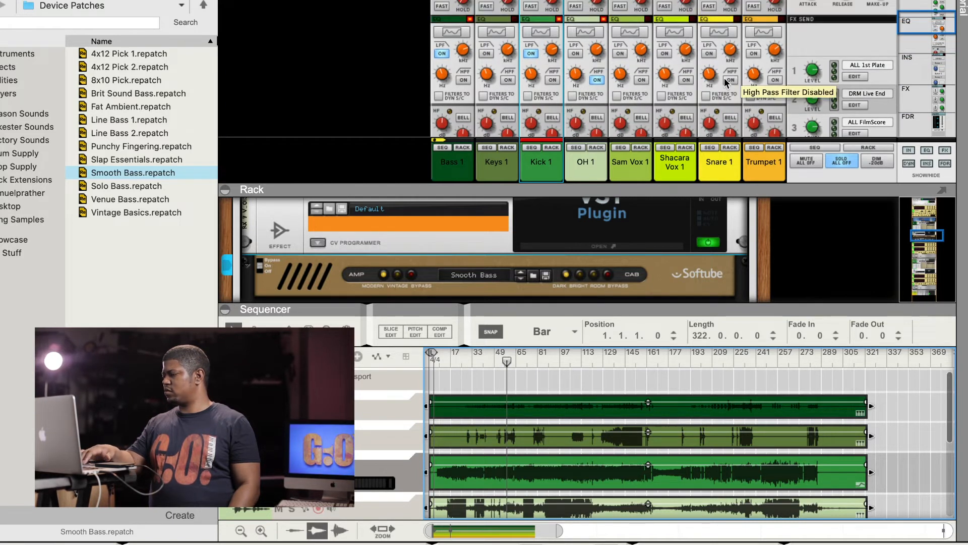
click(725, 78)
scroll(709, 75, down, 5)
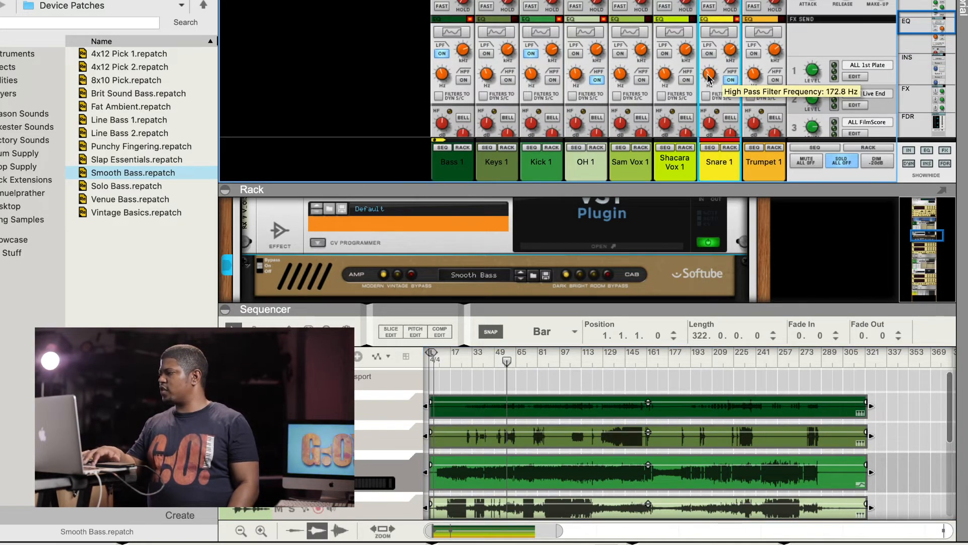
scroll(709, 75, down, 4)
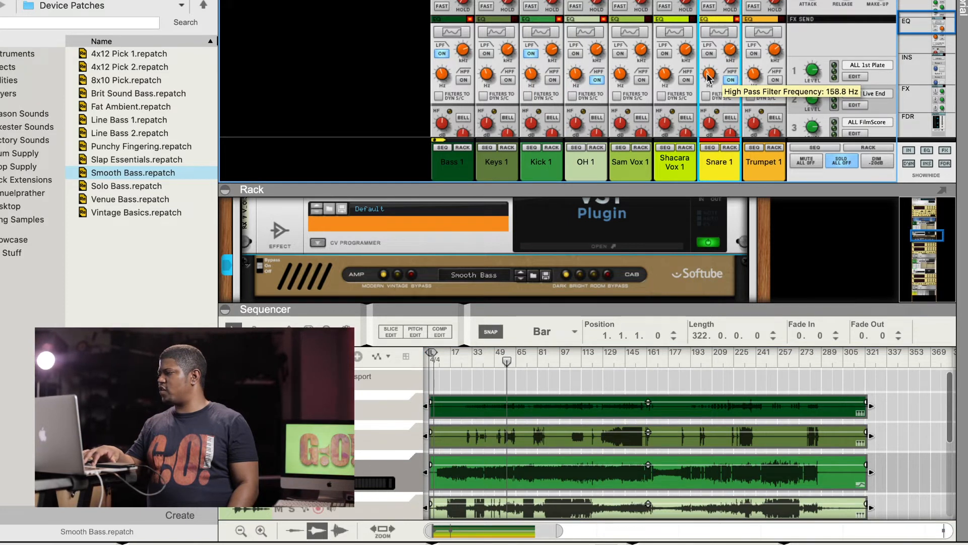
scroll(708, 76, down, 4)
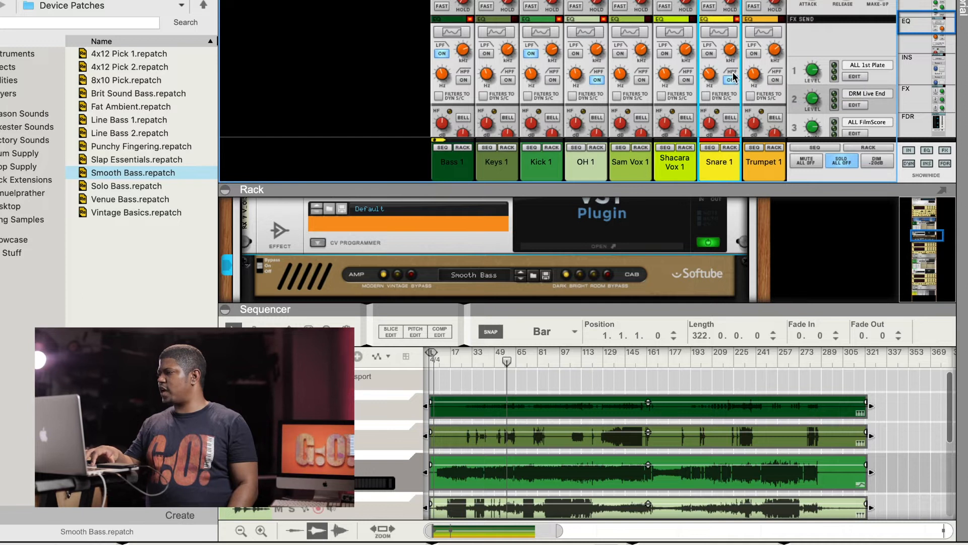
click(709, 54)
drag(730, 52, 732, 49)
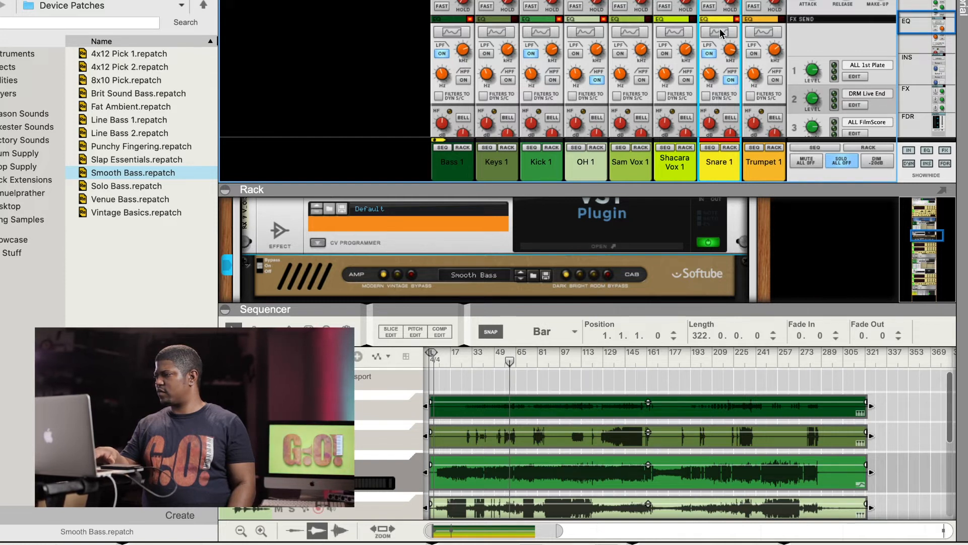
Step: Listen to the filtered snare while looking through its dynamics, EQ, send and fader sections
scroll(717, 33, up, 5)
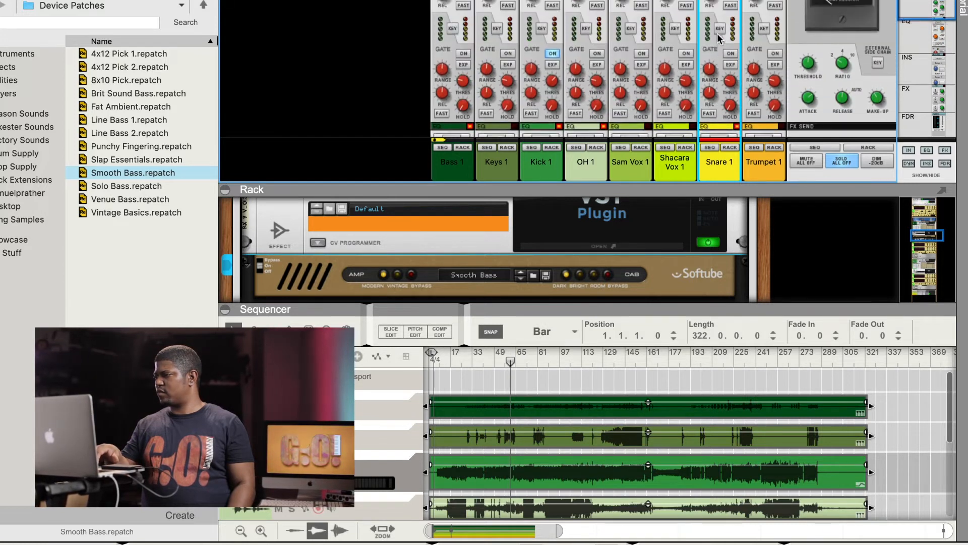
scroll(719, 39, up, 2)
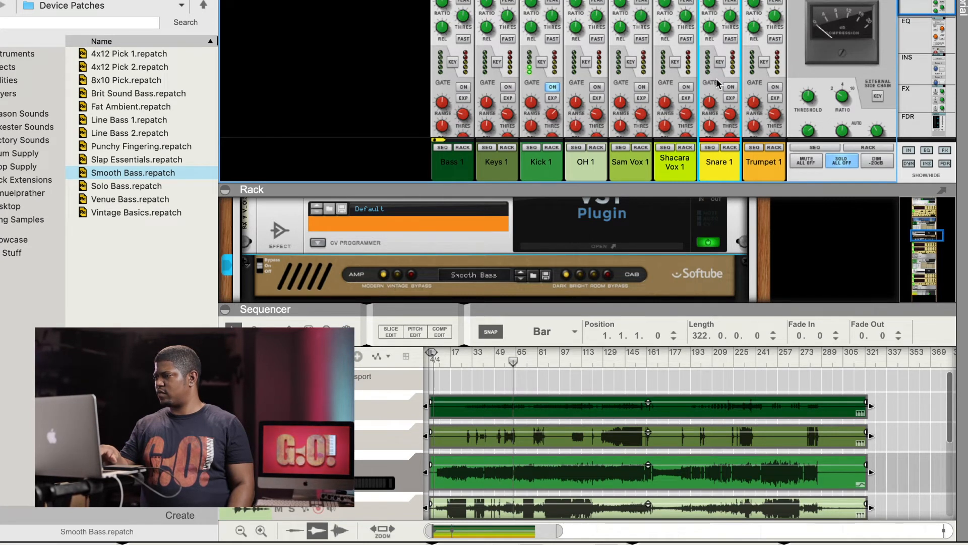
scroll(719, 81, down, 5)
scroll(717, 80, down, 6)
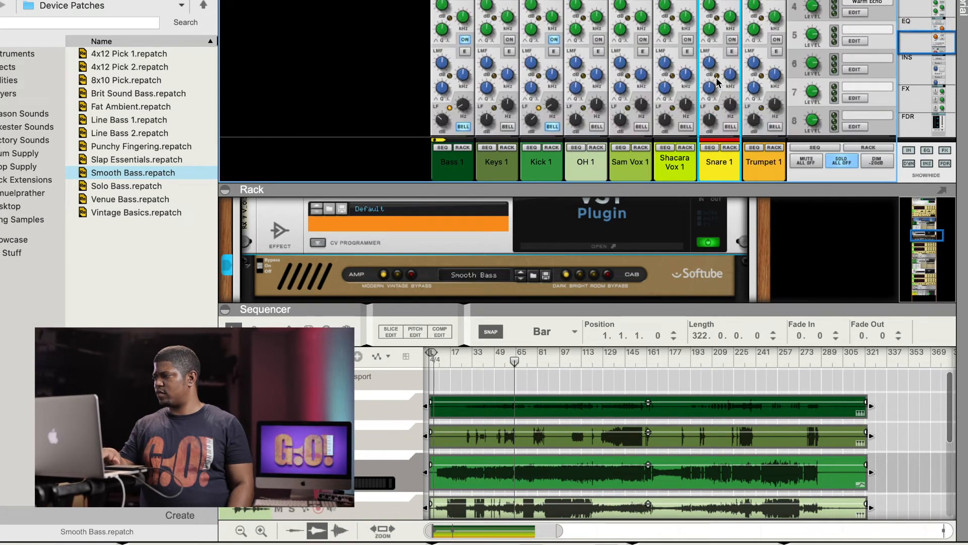
scroll(718, 80, down, 6)
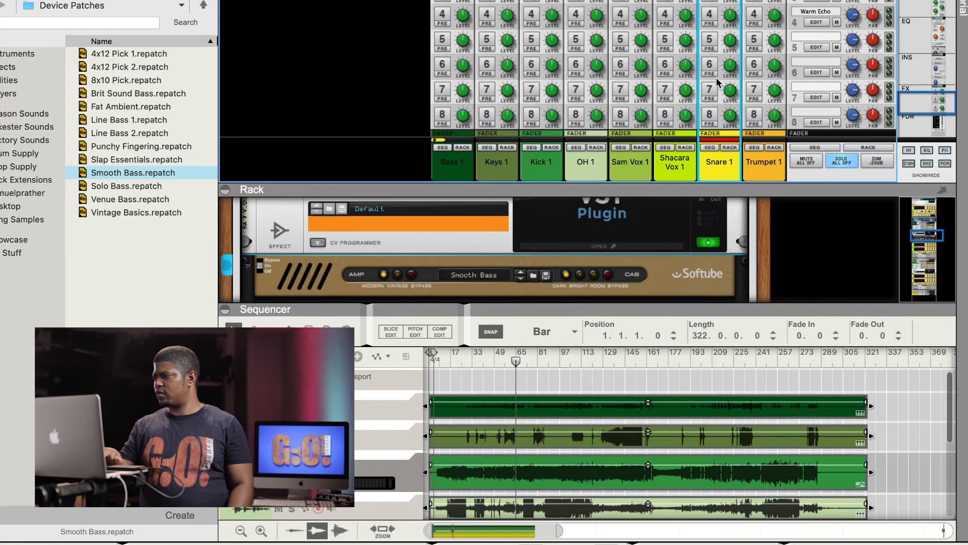
click(810, 50)
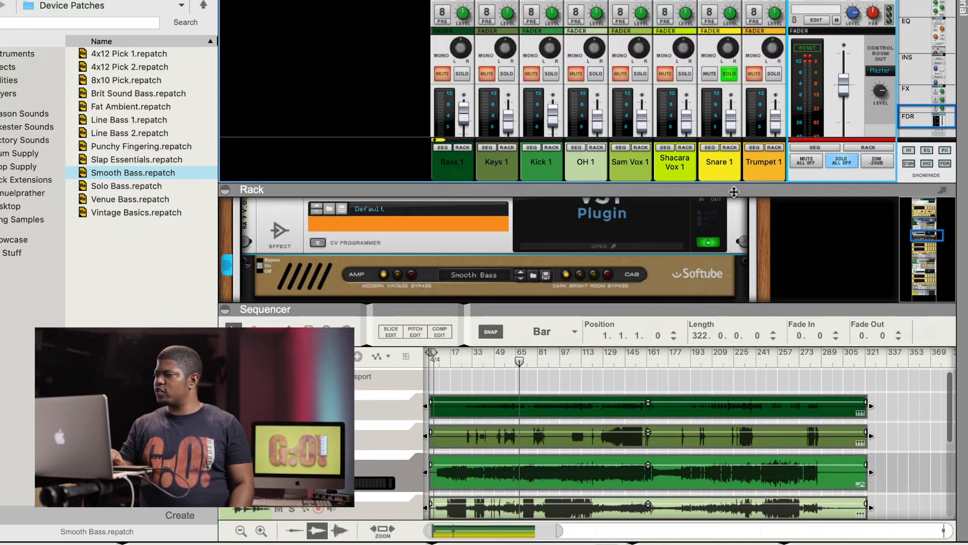
scroll(719, 111, down, 3)
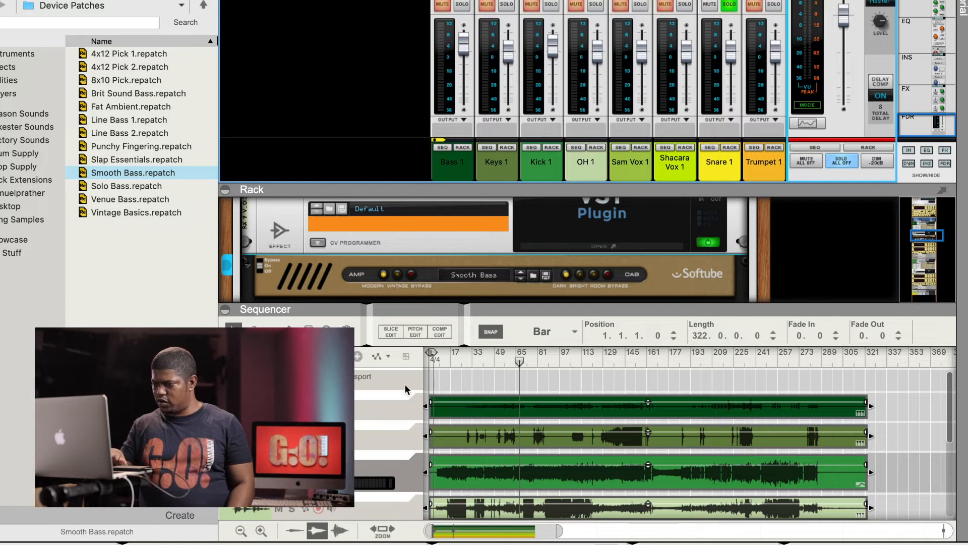
Step: Select the Snare 1 track in the sequencer and unfold its device in the rack
scroll(408, 391, down, 2)
scroll(361, 420, down, 4)
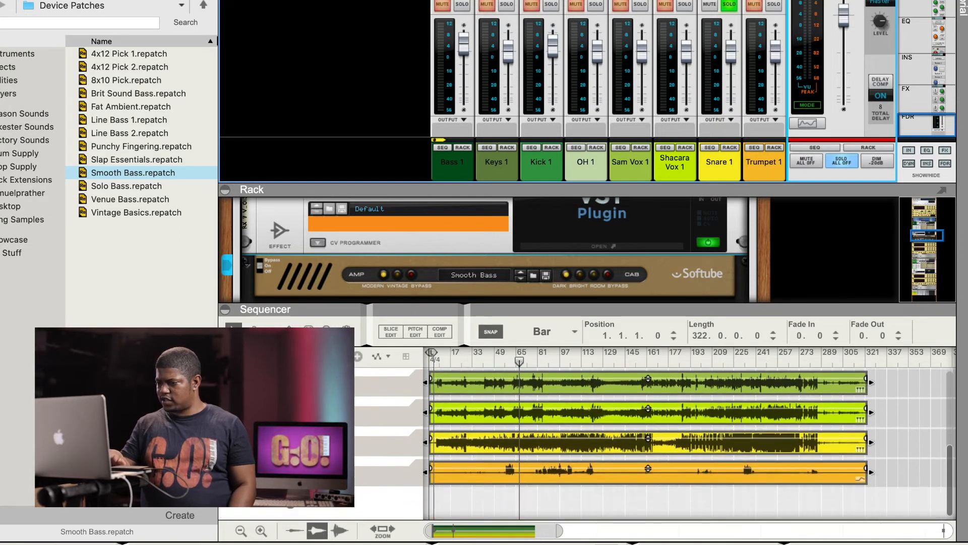
click(374, 445)
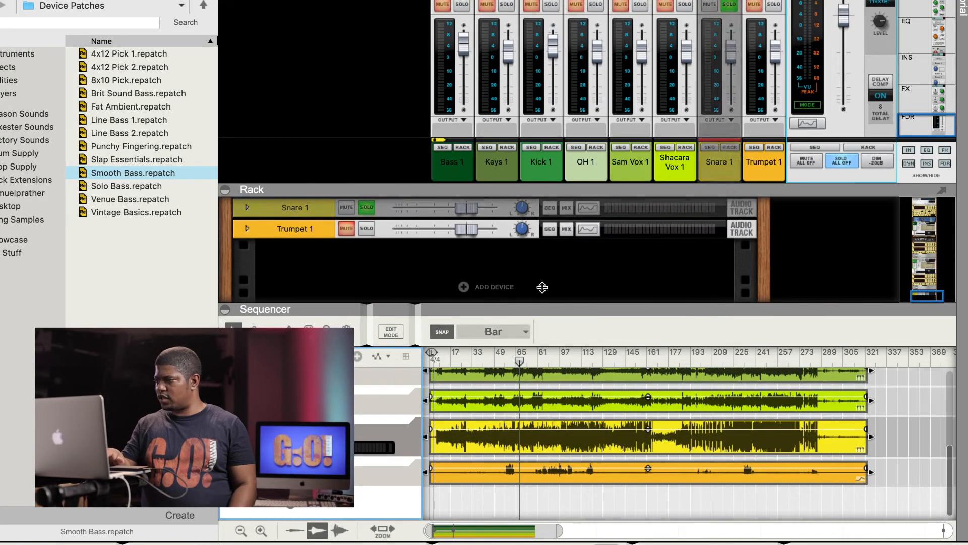
click(246, 209)
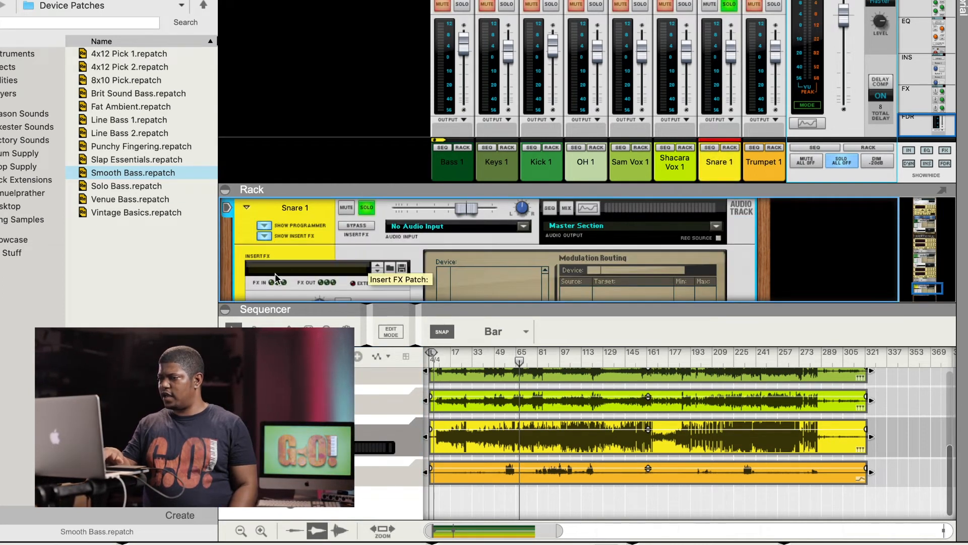
Step: Load the Default Mono Mix Channel 2020 patch as Snare 1's insert effects and set its RX 7 Voice De-noise to On
click(277, 273)
click(302, 298)
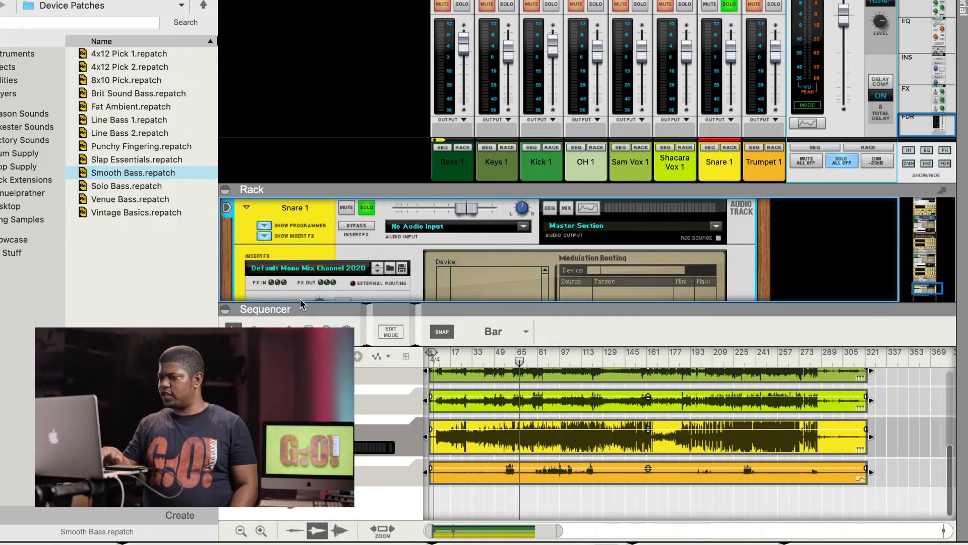
scroll(315, 268, down, 5)
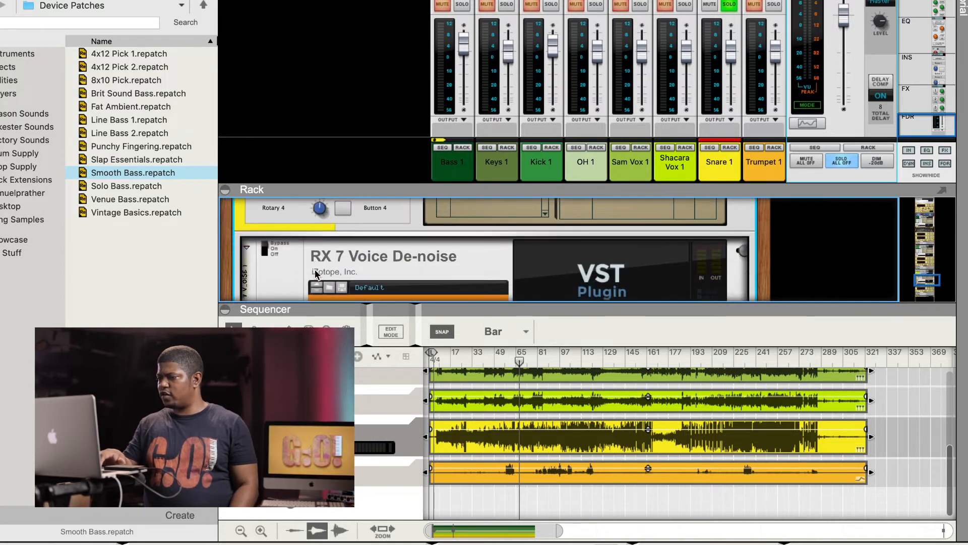
click(265, 248)
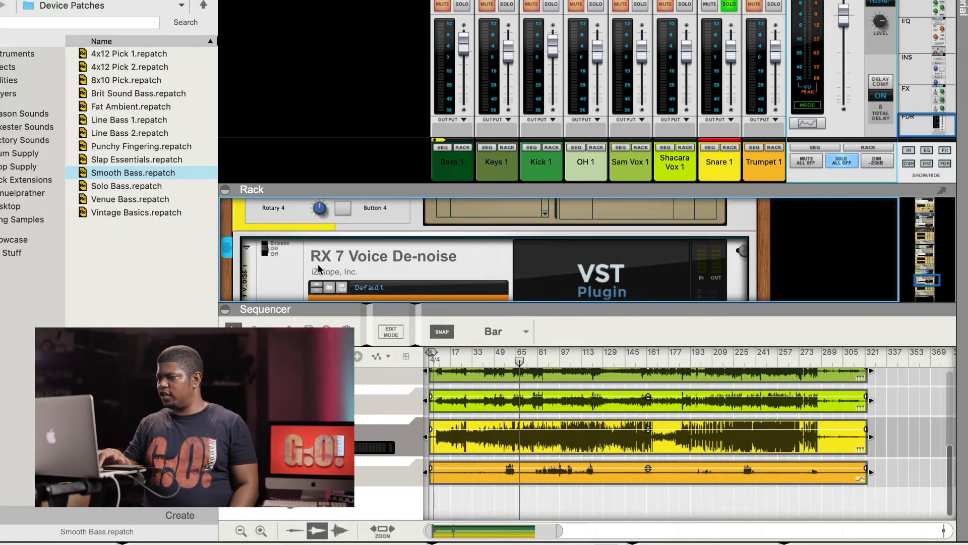
Step: Play the snare briefly and look through the equalizer, compressor and saturation devices in its insert chain
scroll(318, 265, down, 4)
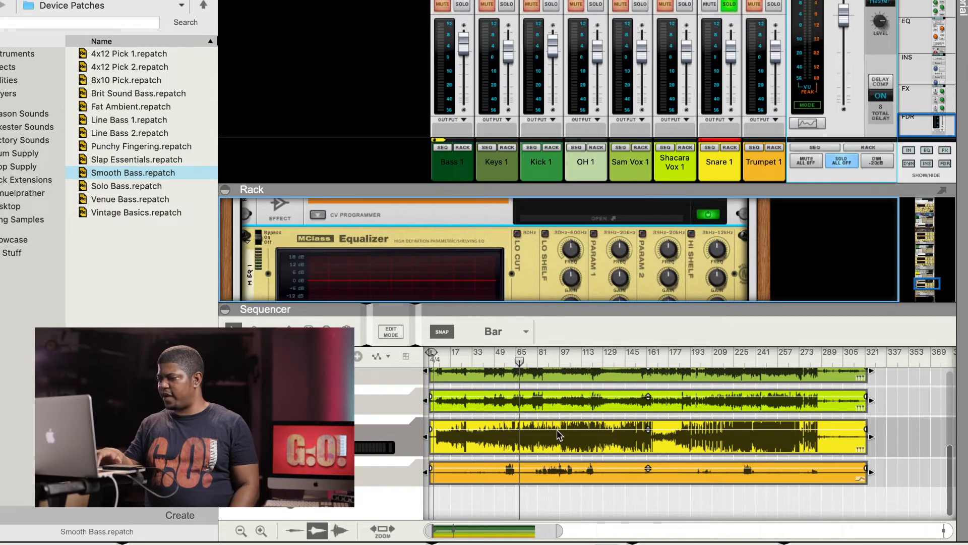
key(space)
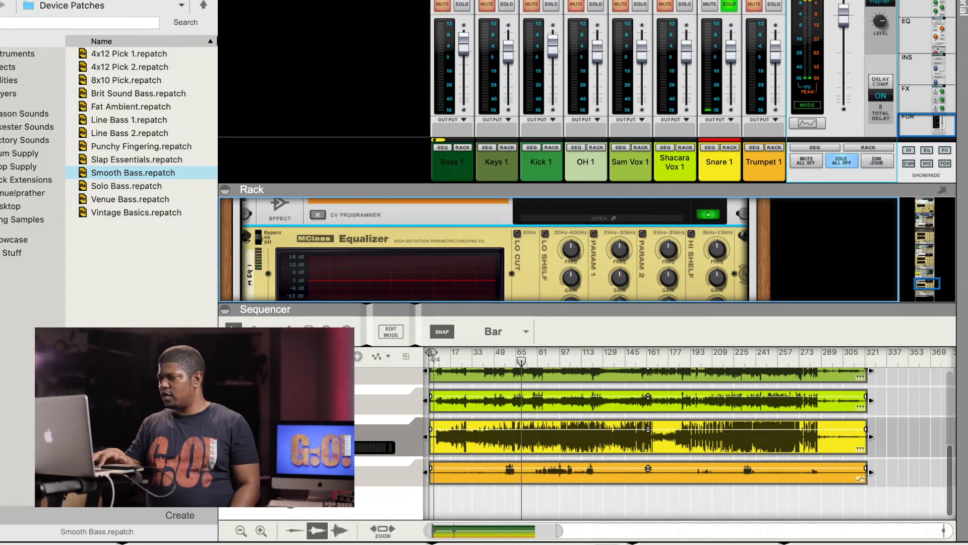
scroll(544, 249, down, 3)
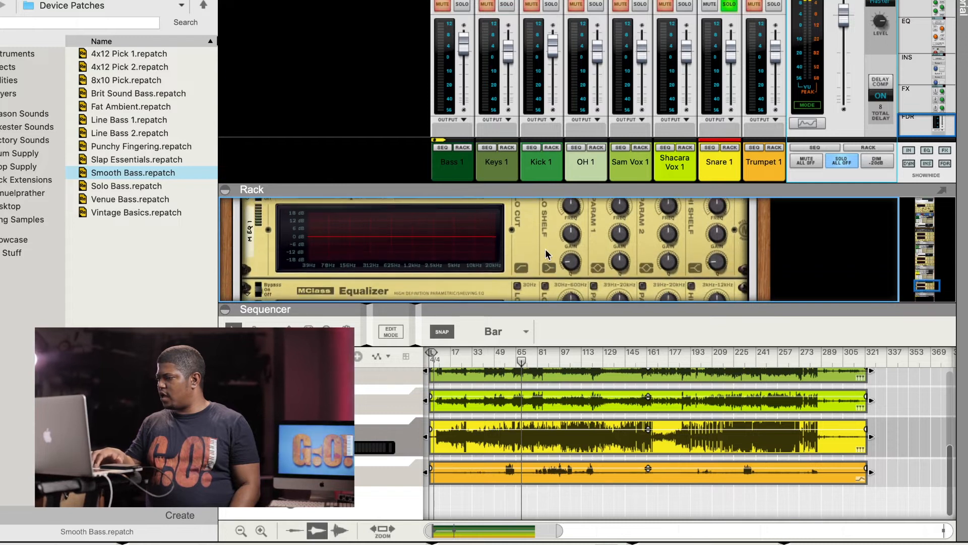
scroll(544, 249, down, 4)
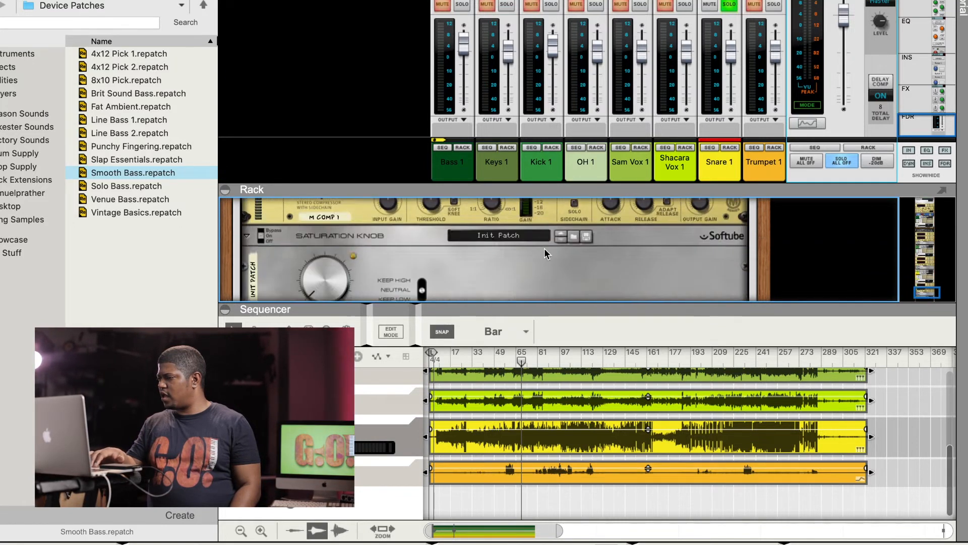
scroll(543, 248, up, 4)
scroll(544, 248, up, 2)
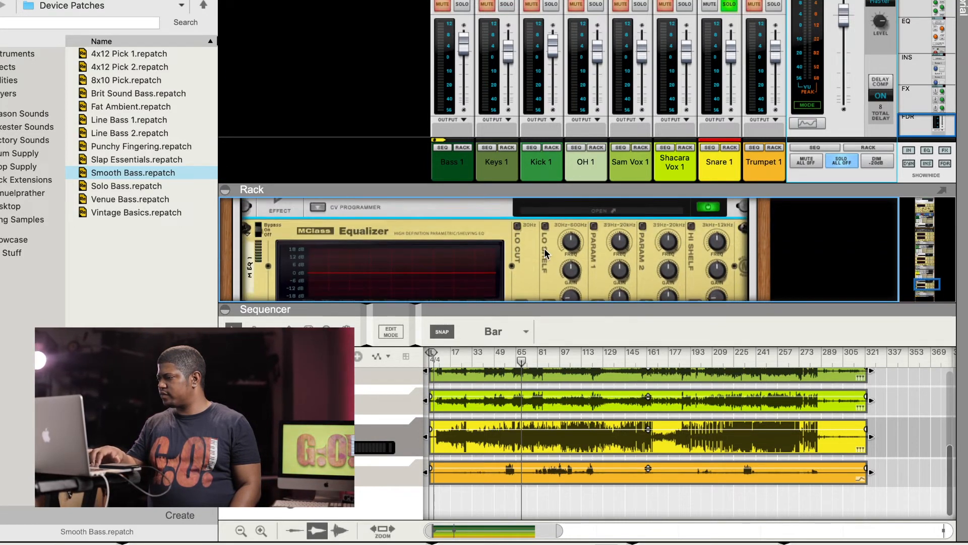
scroll(525, 284, down, 3)
scroll(525, 285, up, 2)
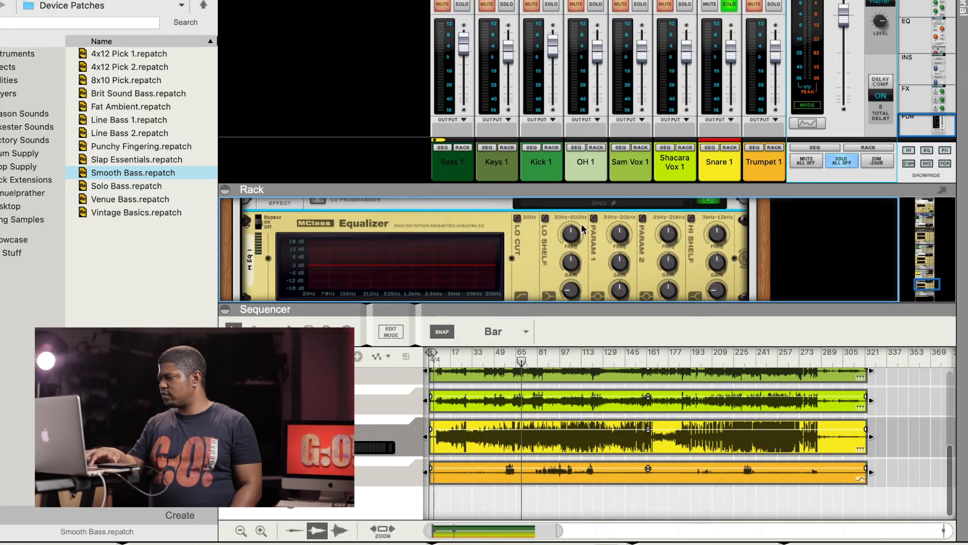
Step: Enable Parametric 1 on the first MClass Equalizer of the snare chain and shape a narrow high-frequency cut with -6.3 dB gain
click(594, 218)
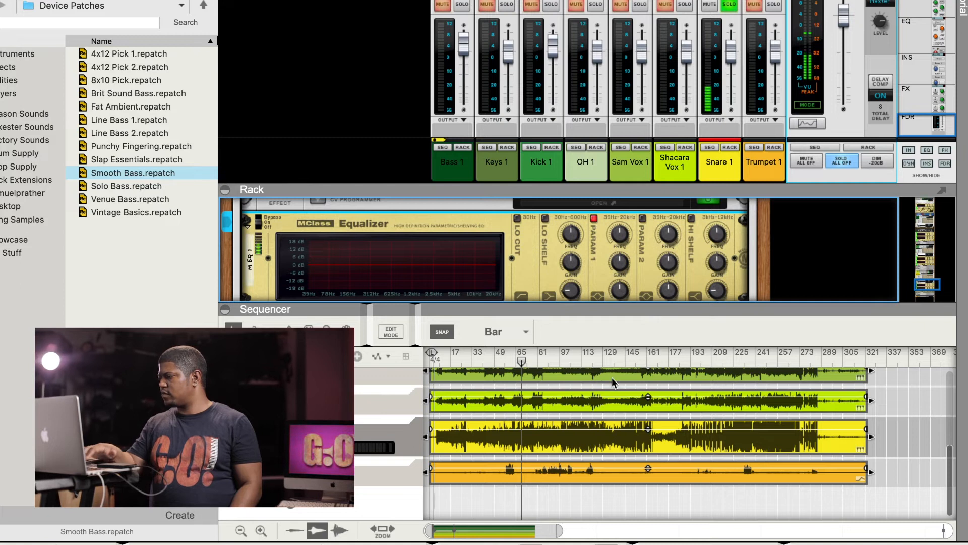
scroll(605, 249, down, 3)
scroll(606, 249, down, 3)
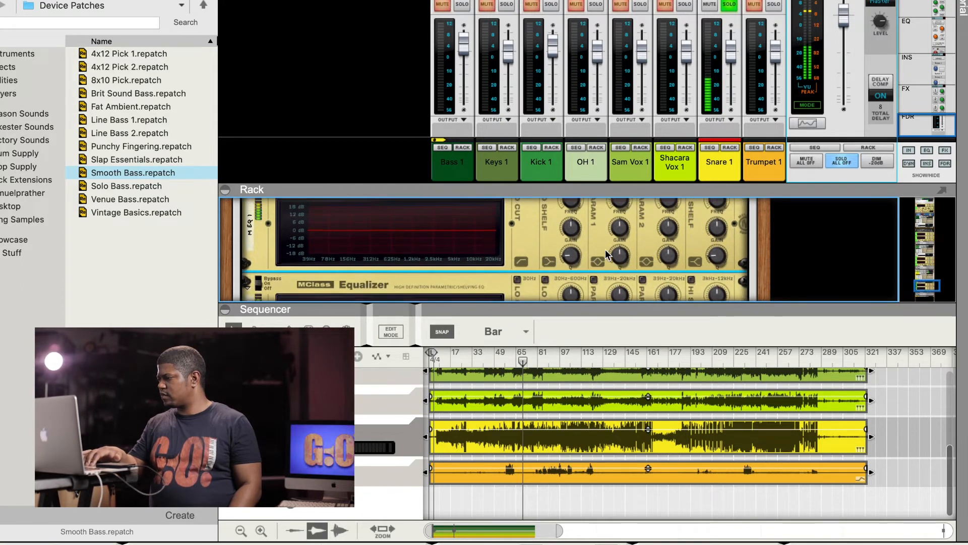
drag(620, 216, 619, 194)
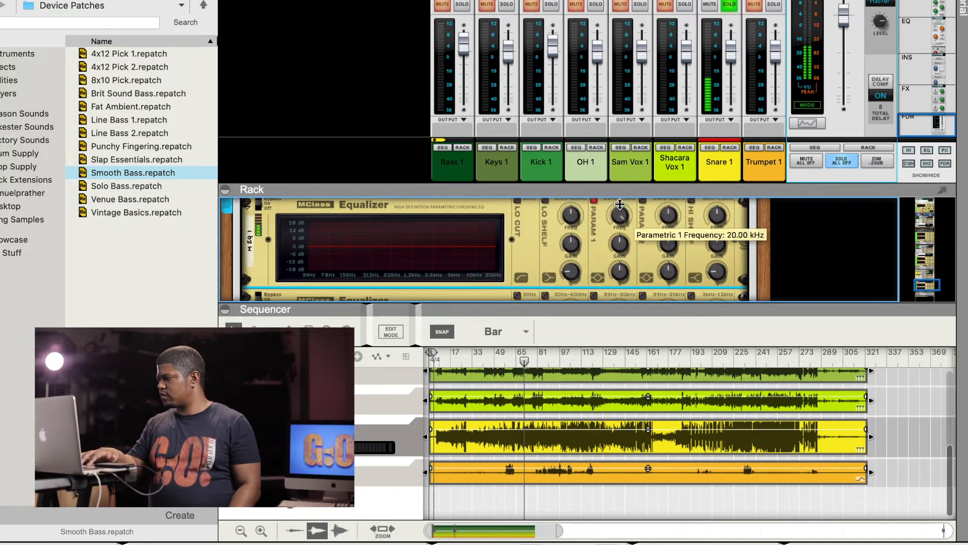
drag(619, 246, 617, 194)
mouse_move(618, 274)
mouse_down()
mouse_move(615, 215)
mouse_move(616, 274)
mouse_up()
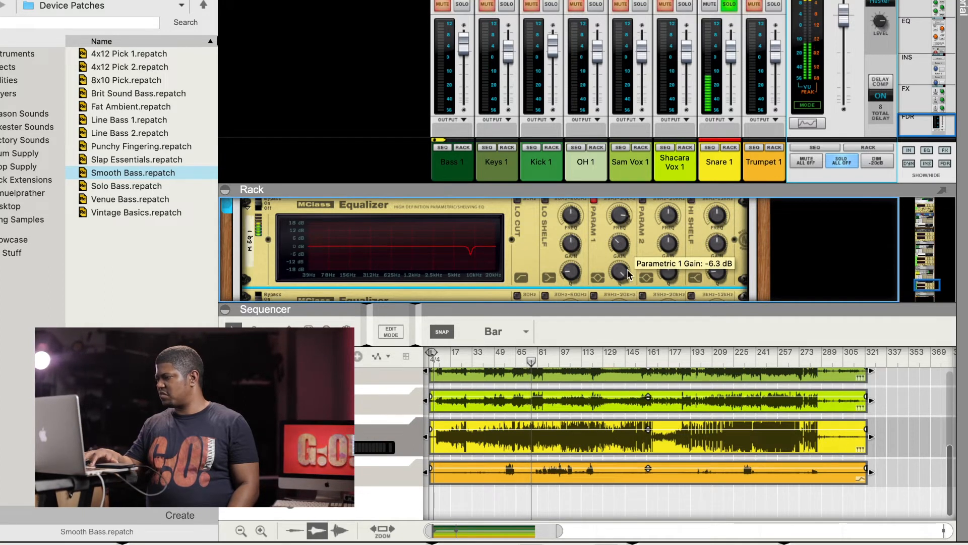
Step: Enable Parametric 2 on the snare chain's first MClass Equalizer and shape a narrow cut at about 304 Hz
drag(673, 252, 666, 204)
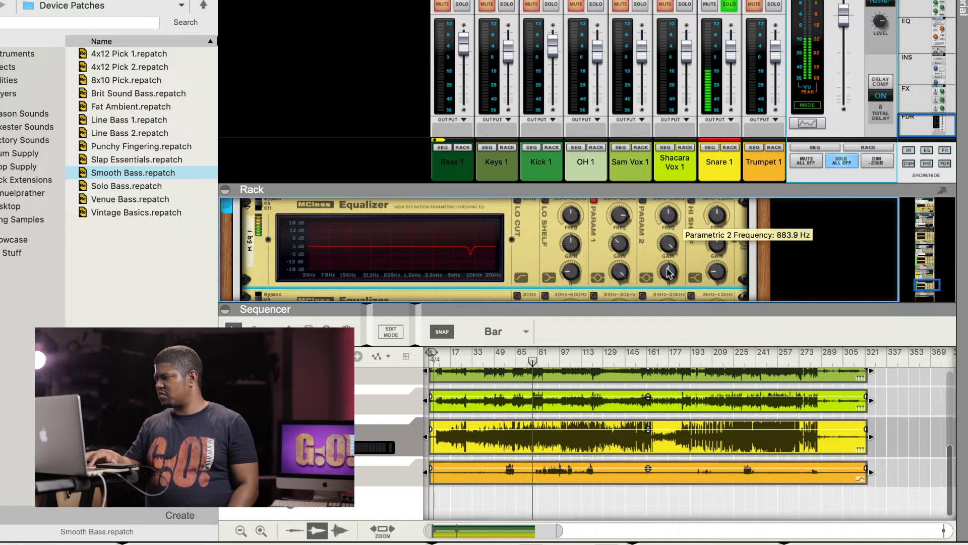
click(642, 200)
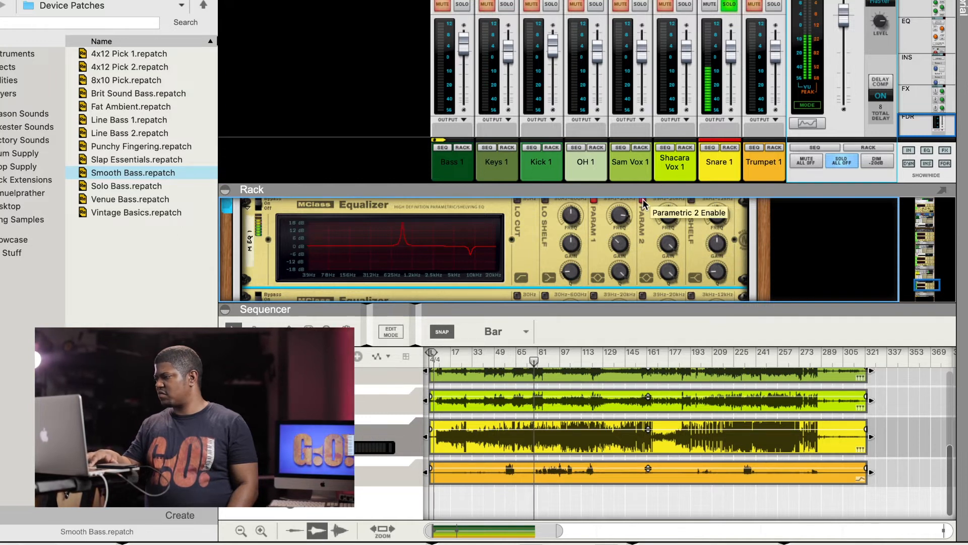
drag(668, 217, 662, 225)
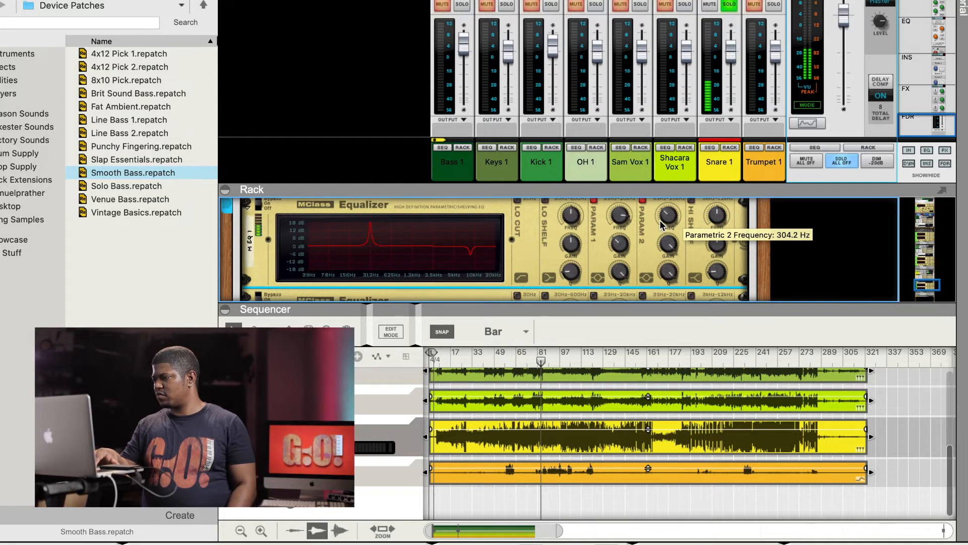
drag(668, 245, 665, 277)
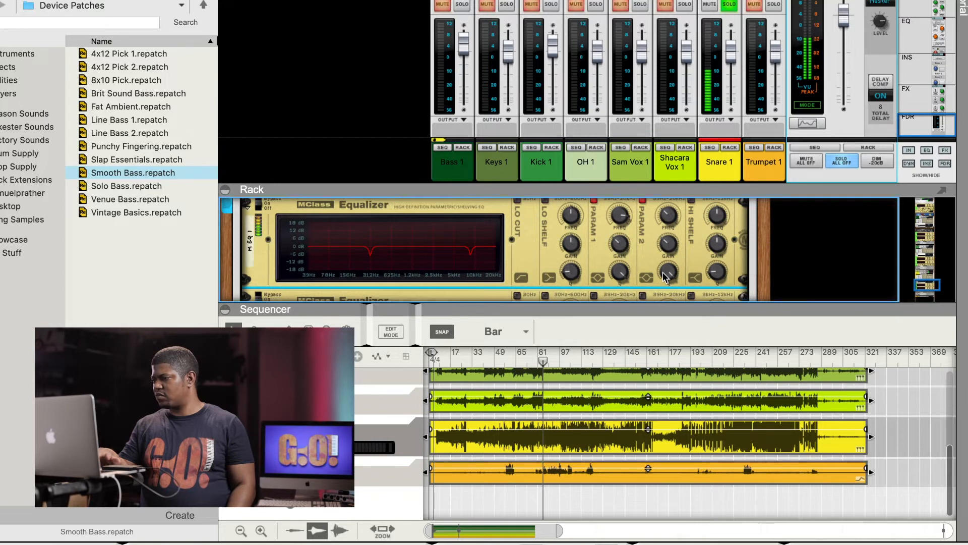
Step: Enable Parametric 1 on the second MClass Equalizer and shape a narrow cut at 187 Hz with -4.6 dB gain
scroll(633, 269, down, 2)
click(594, 222)
drag(617, 285, 614, 295)
drag(611, 236, 611, 216)
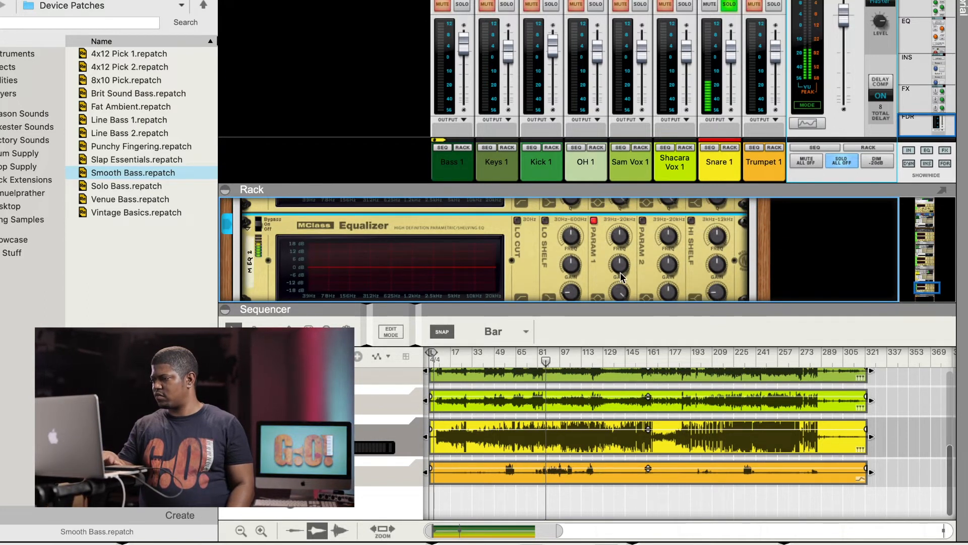
mouse_move(618, 257)
mouse_down()
mouse_move(613, 211)
mouse_move(619, 238)
mouse_move(606, 243)
mouse_up()
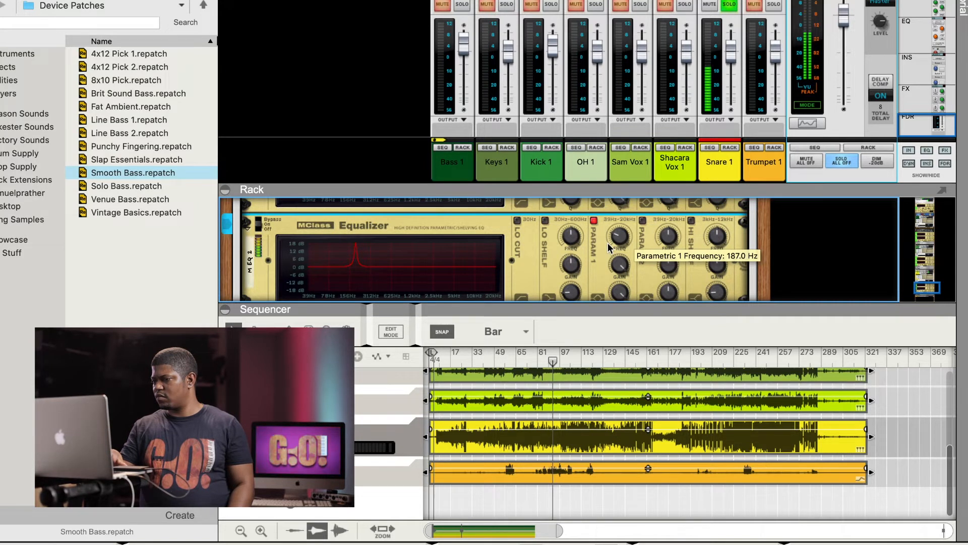
drag(619, 263, 616, 290)
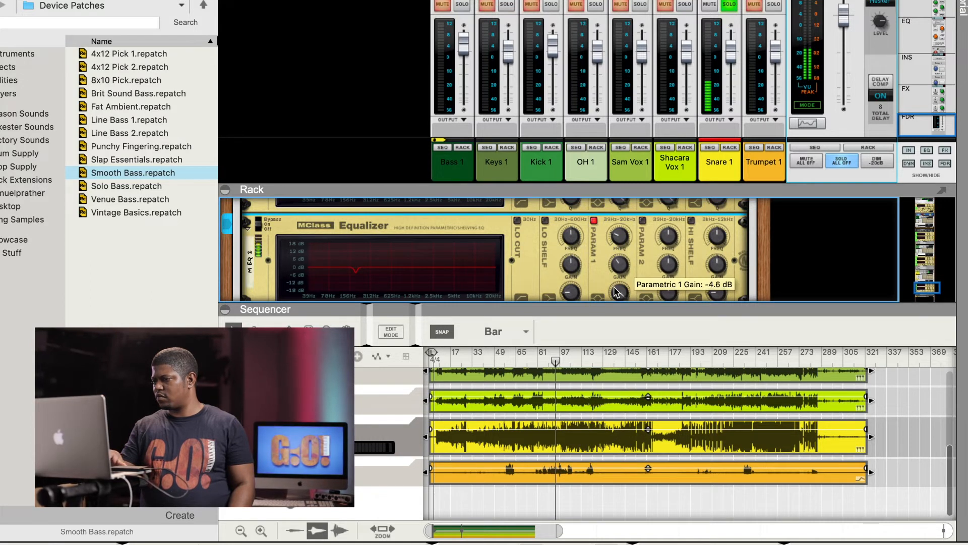
Step: Enable Parametric 2 on the second MClass Equalizer and shape a narrow cut at 4.204 kHz with a Q of 32.0
click(643, 221)
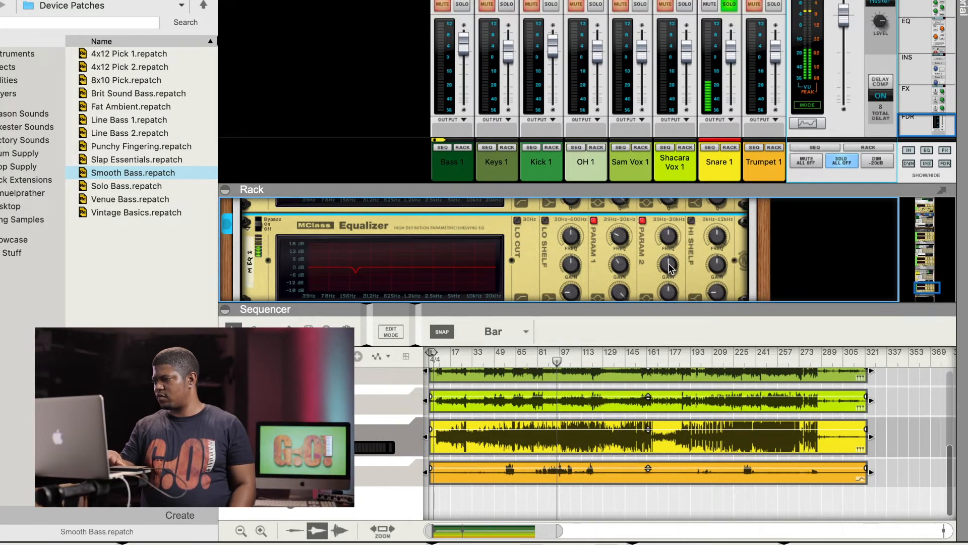
drag(669, 268, 667, 260)
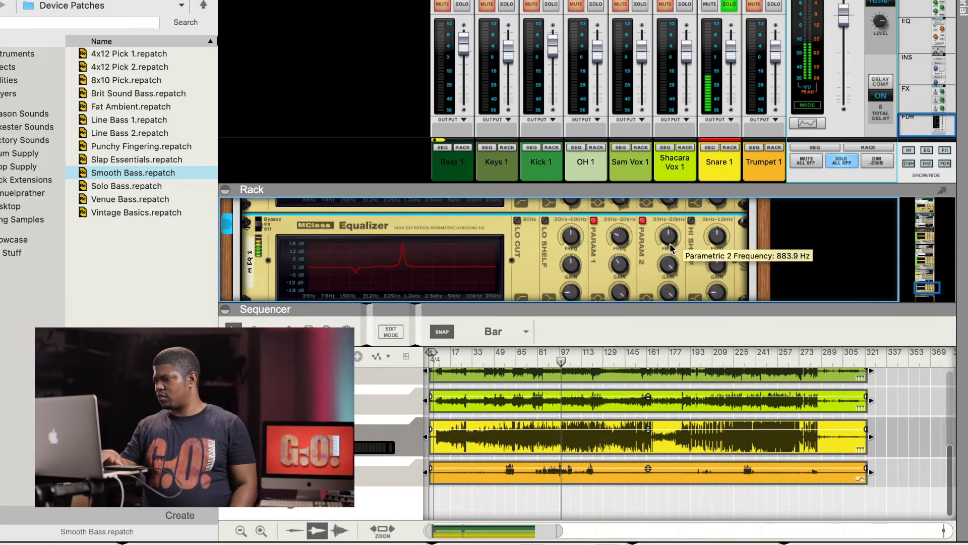
drag(670, 241, 668, 230)
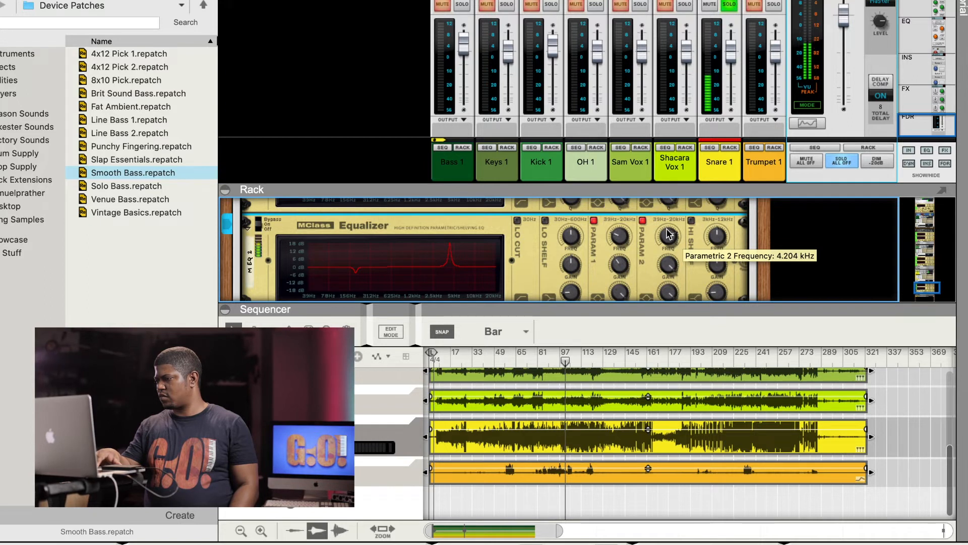
drag(663, 267, 662, 298)
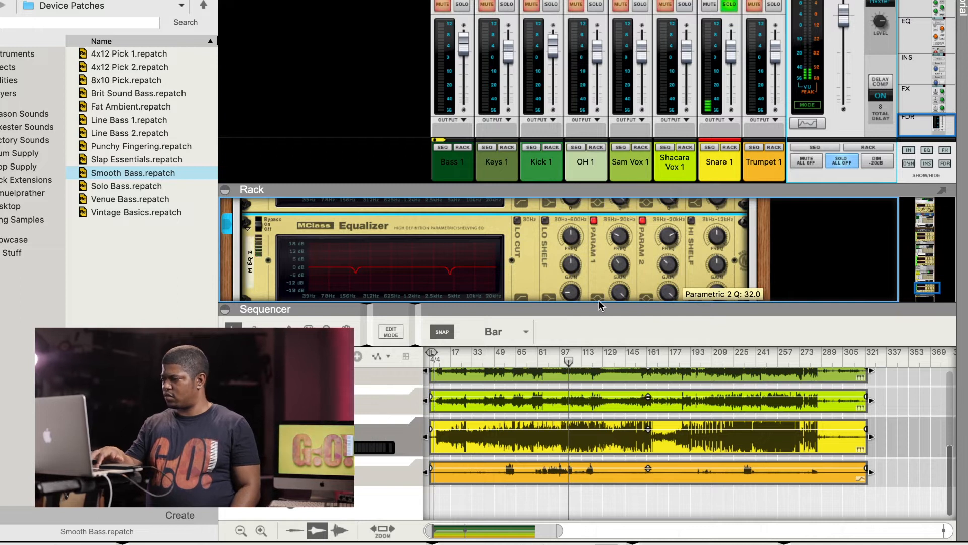
Step: Switch the snare's MClass Compressor on, raise its attack and lower its threshold
drag(589, 311, 594, 362)
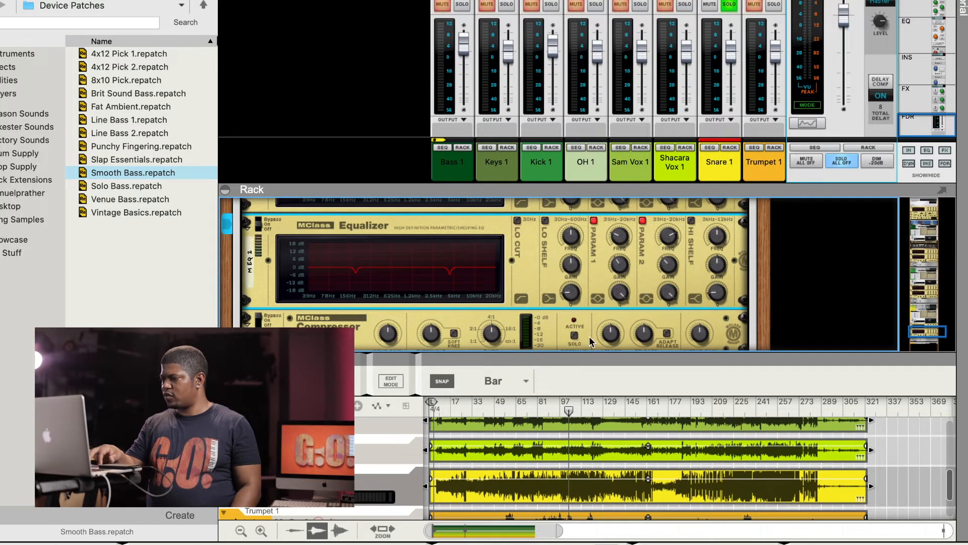
scroll(564, 302, down, 3)
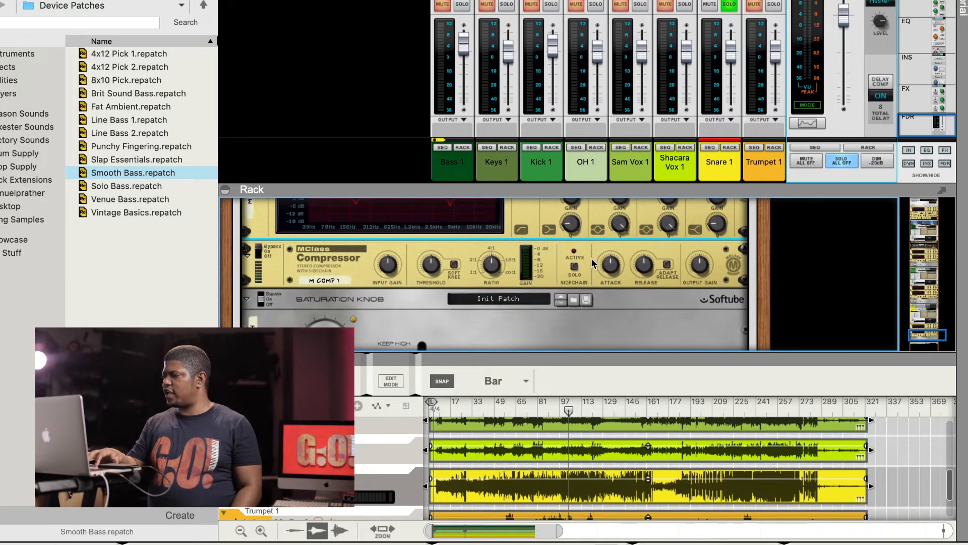
drag(609, 266, 604, 201)
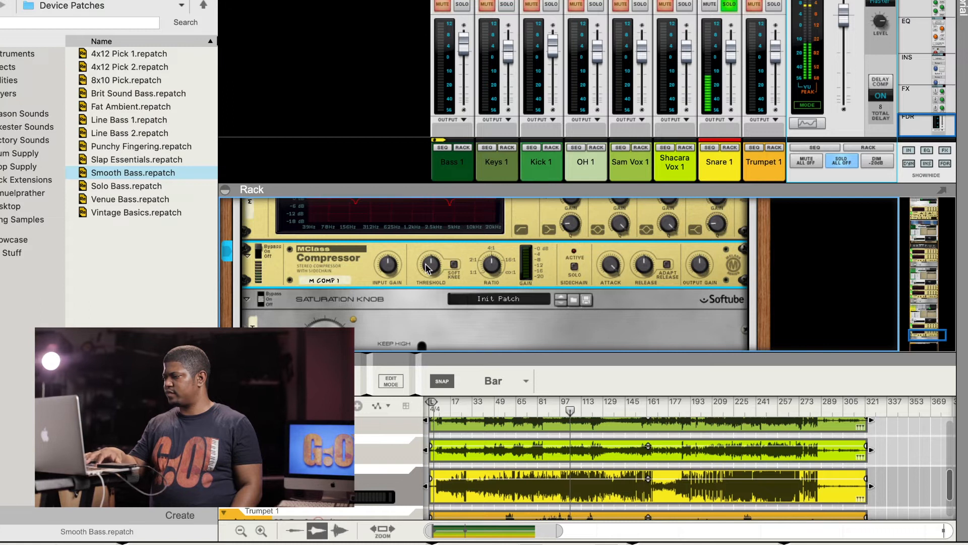
drag(429, 267, 426, 277)
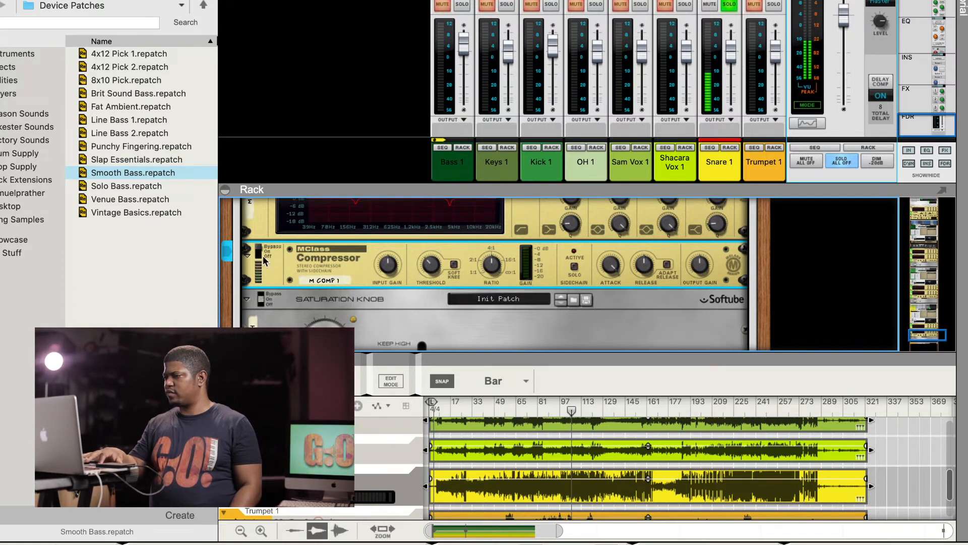
click(259, 255)
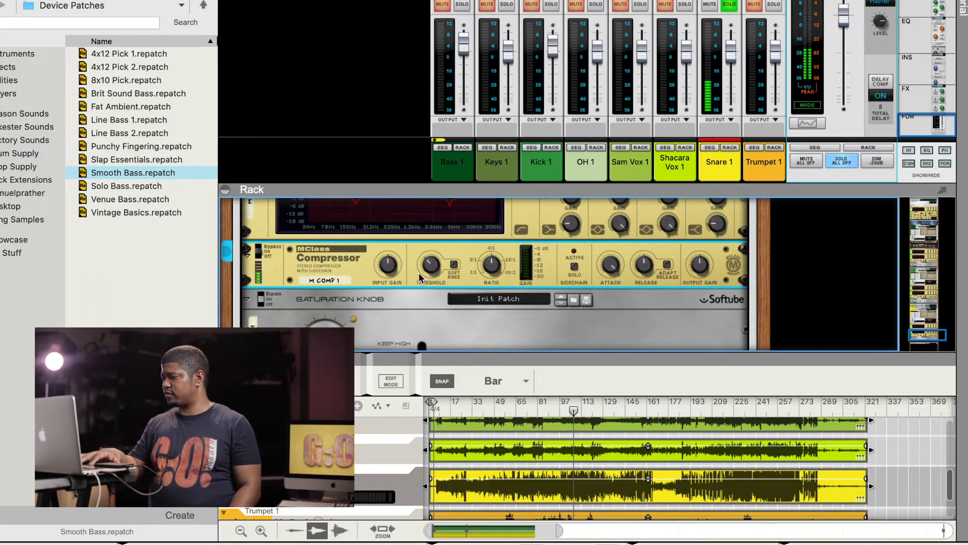
drag(427, 265, 426, 274)
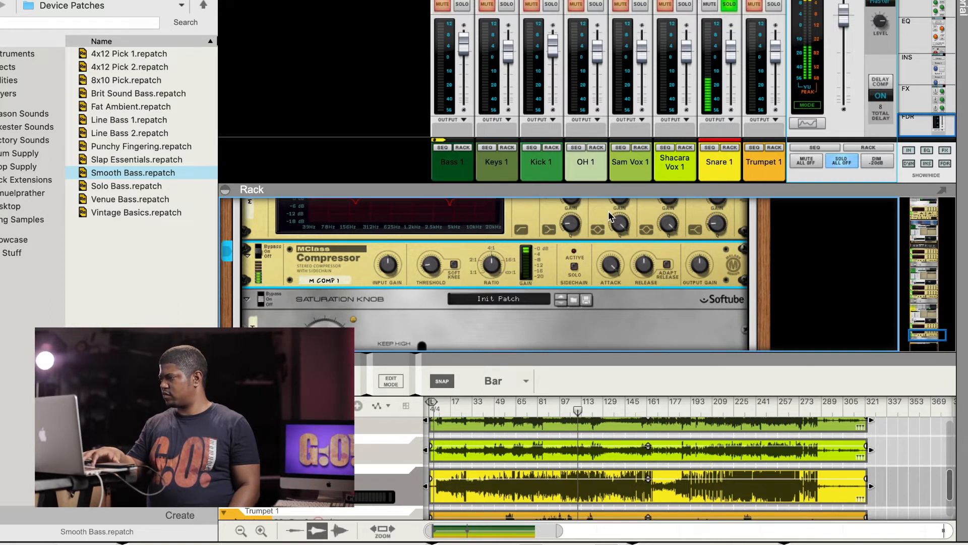
Step: Set the saturation to 2.7 on the snare chain's Saturation Knob device
scroll(570, 255, down, 2)
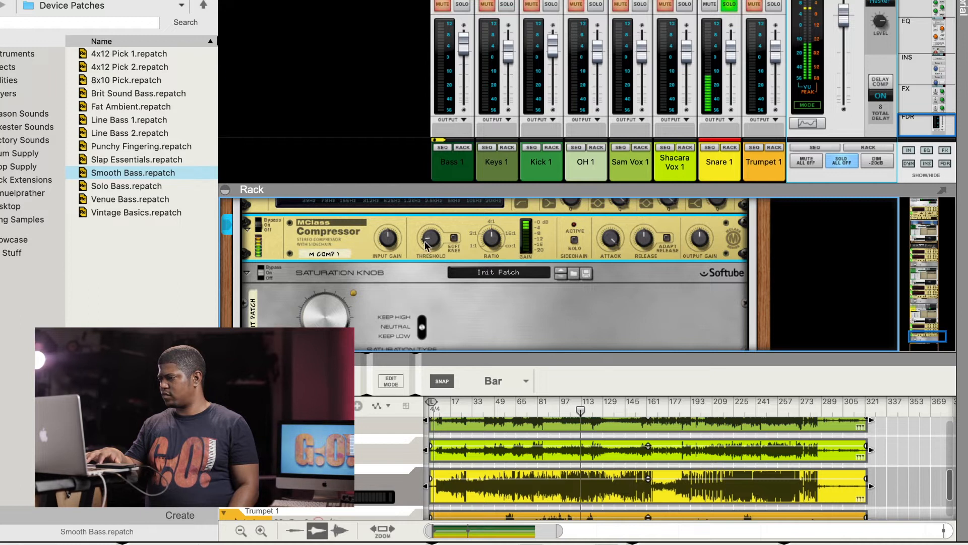
click(319, 324)
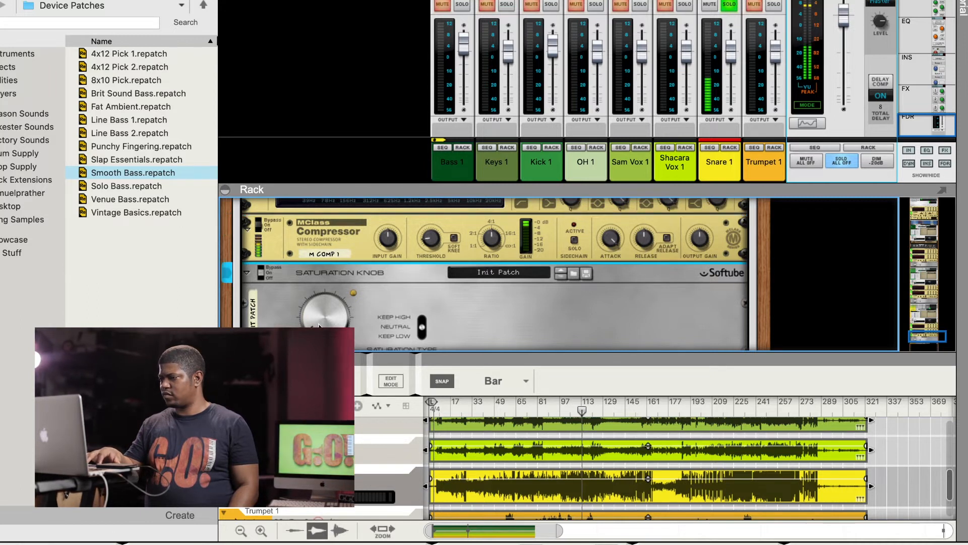
drag(319, 324, 317, 321)
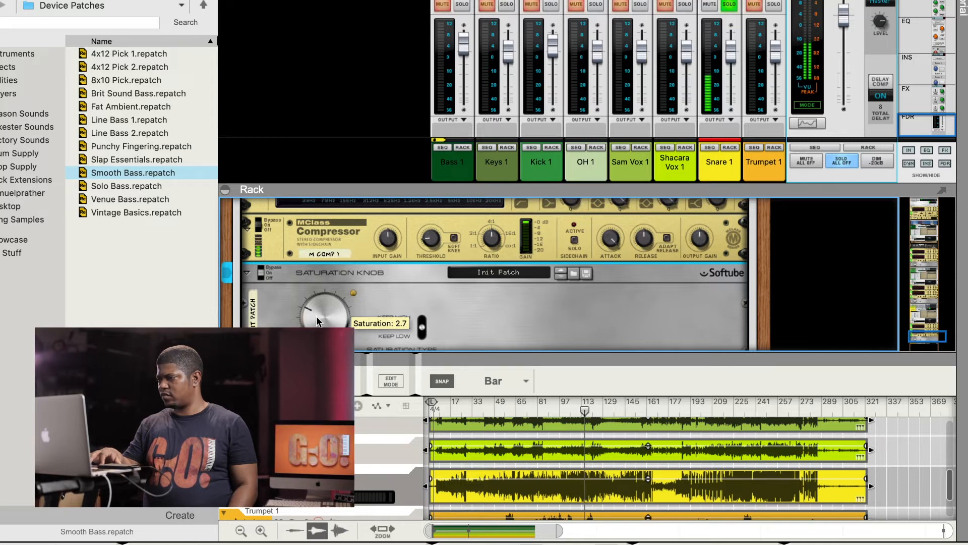
Step: Solo Kick 1 and OH 1 together with the snare and lower the Snare 1 fader to -6.87 dB
click(551, 5)
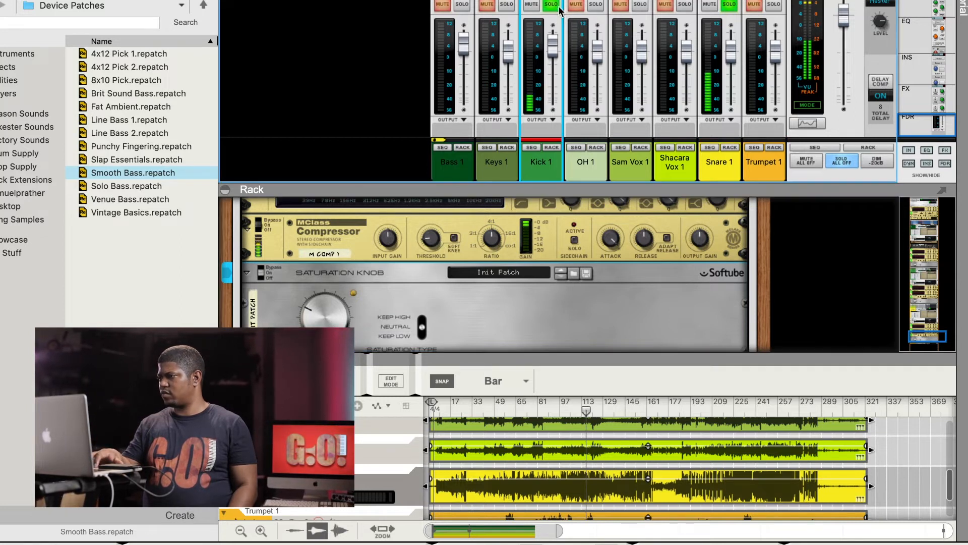
click(596, 4)
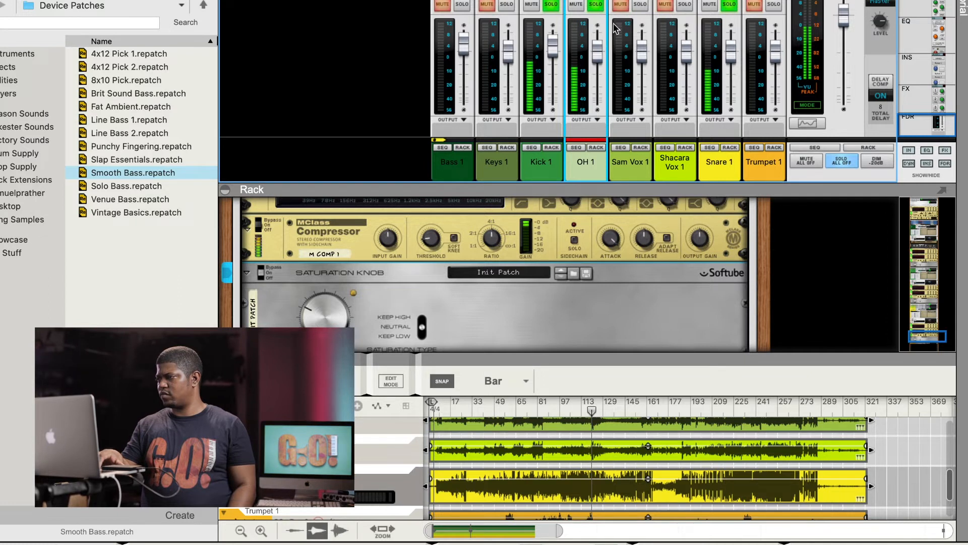
drag(731, 53, 731, 56)
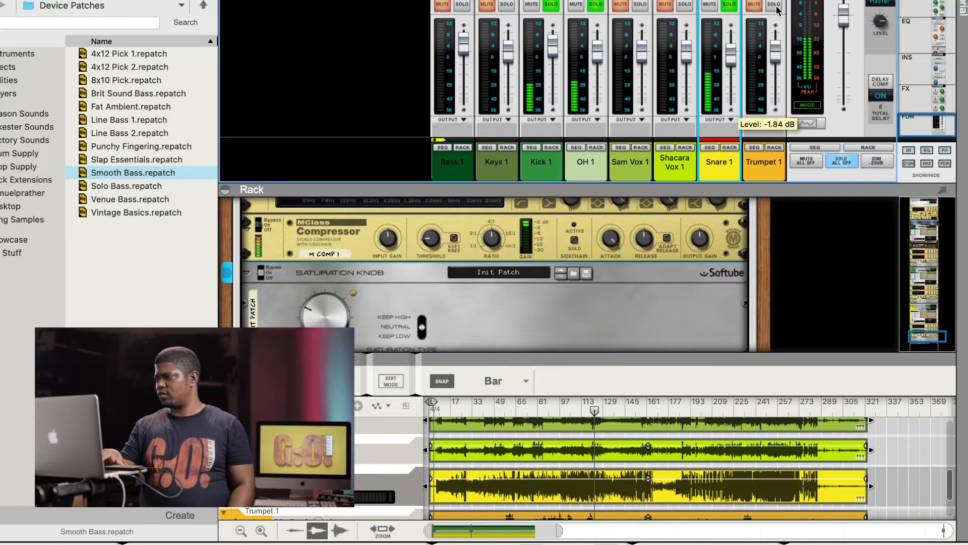
click(842, 4)
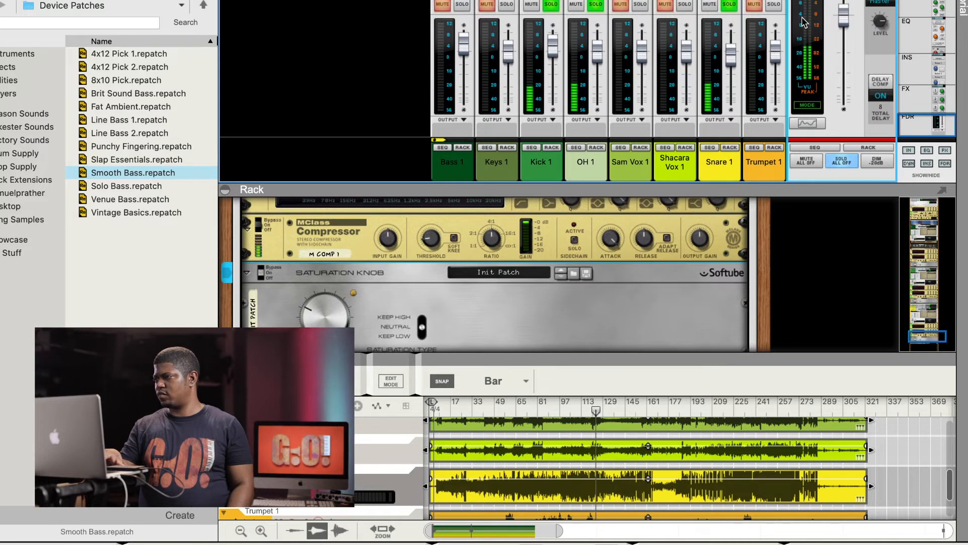
drag(730, 54, 729, 62)
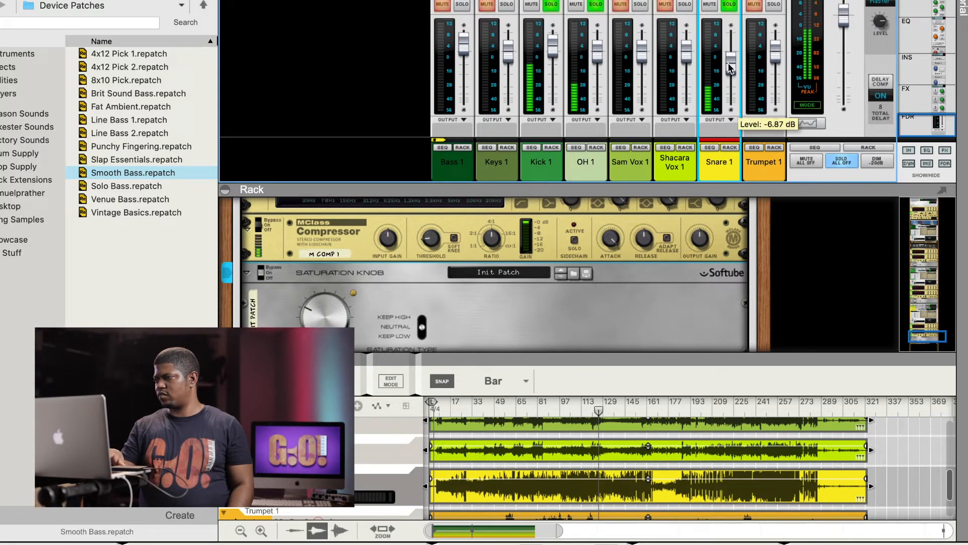
click(841, 2)
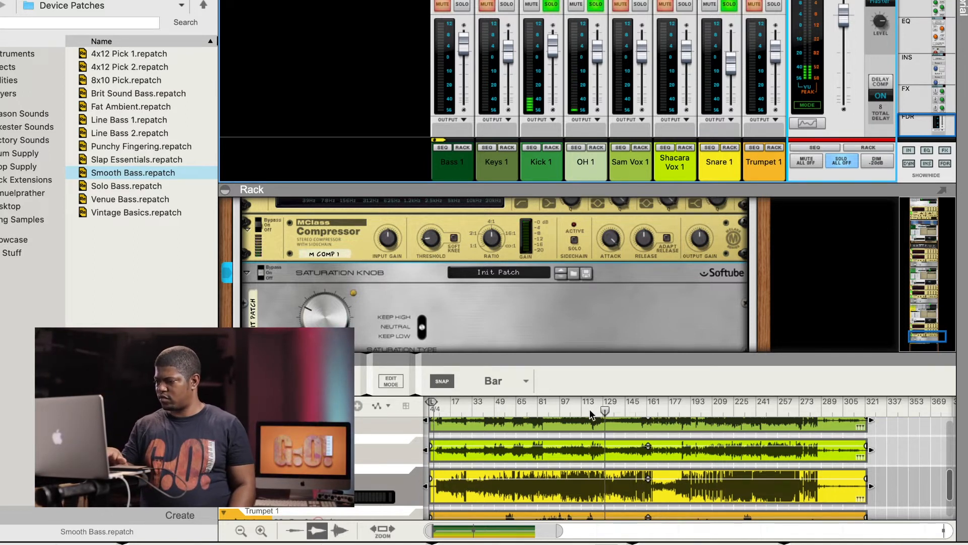
Step: Move the song position back to about bar 97, enlarge the sequencer area and save the song
click(564, 399)
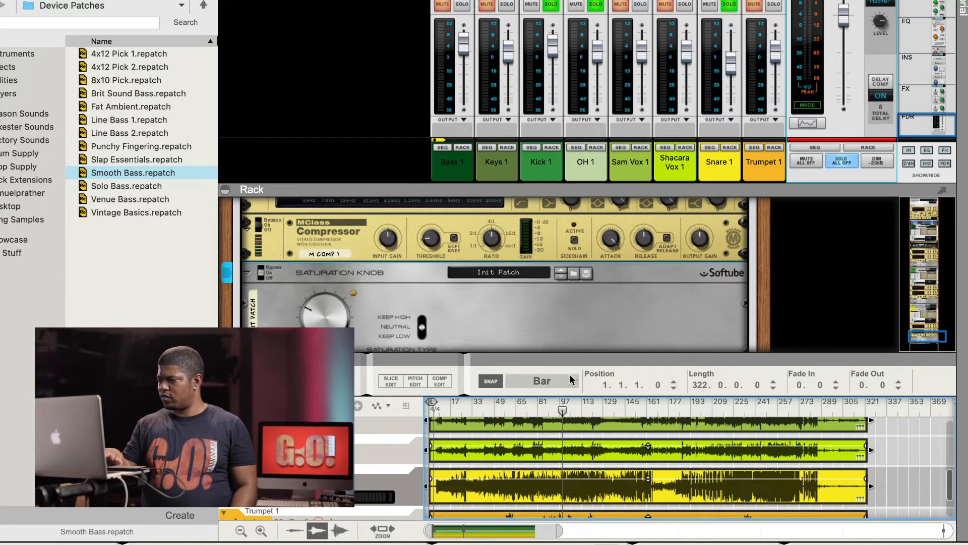
click(572, 353)
mouse_move(572, 349)
mouse_down()
mouse_move(571, 278)
mouse_move(571, 337)
mouse_move(572, 316)
mouse_up()
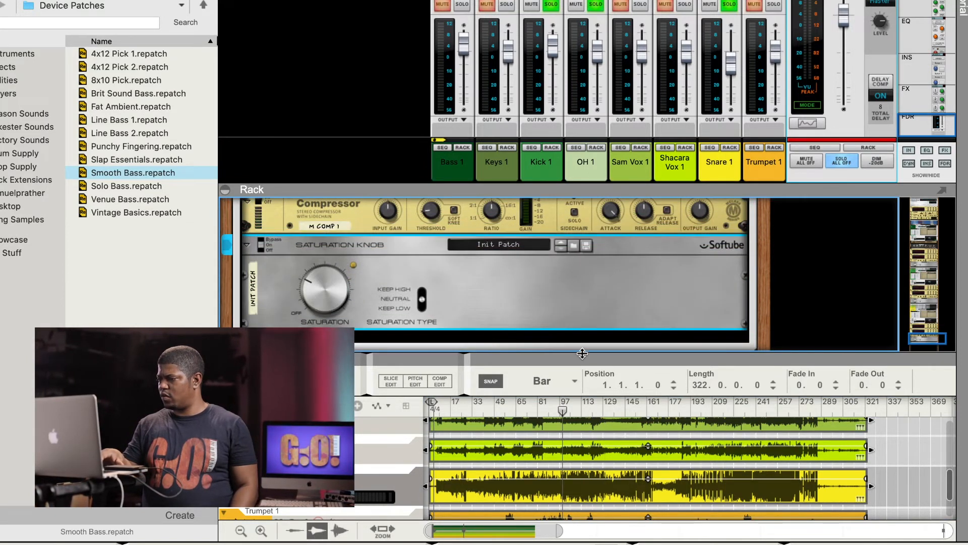
drag(582, 351, 574, 257)
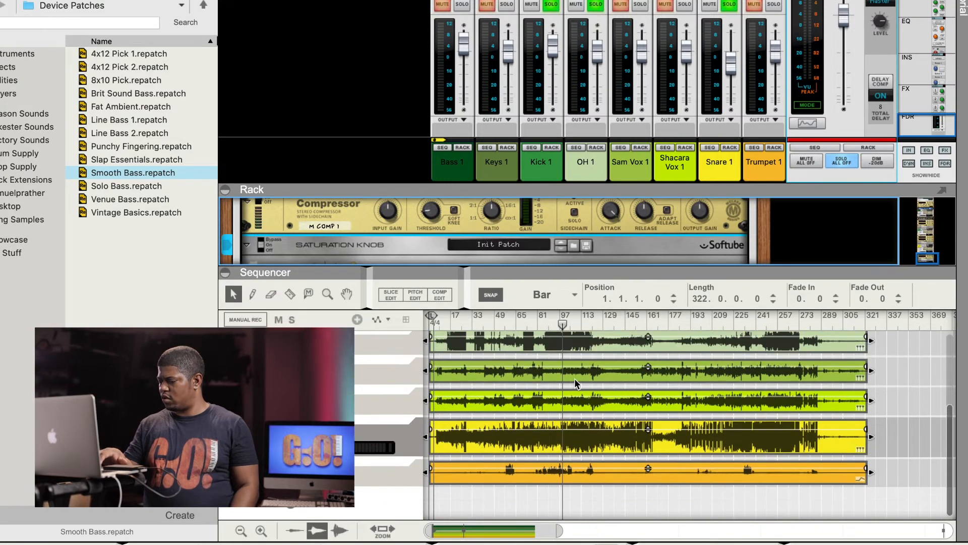
scroll(574, 379, up, 3)
key(super+s)
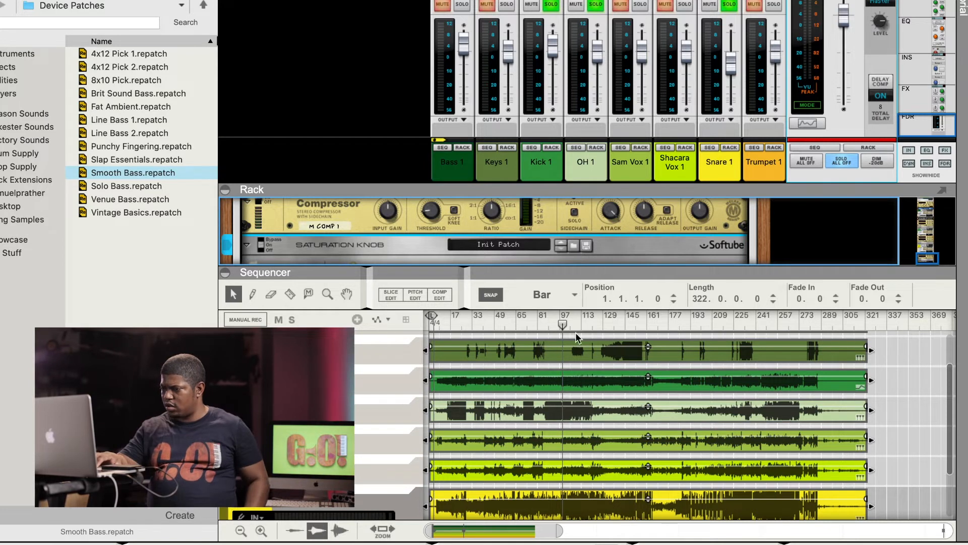
Step: Add Bass 1 to the soloed channels, play from about bar 89 and take OH 1 out of solo
scroll(489, 401, up, 2)
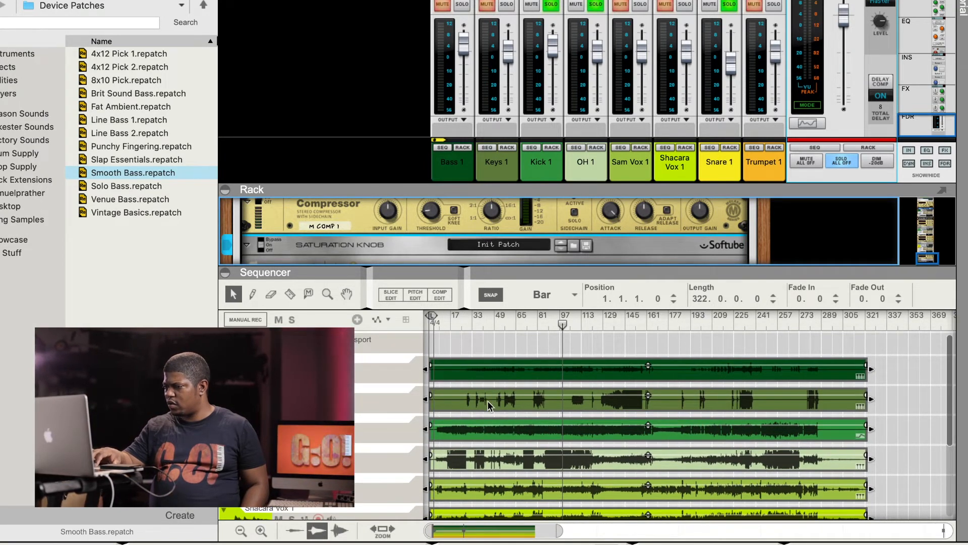
scroll(488, 399, down, 2)
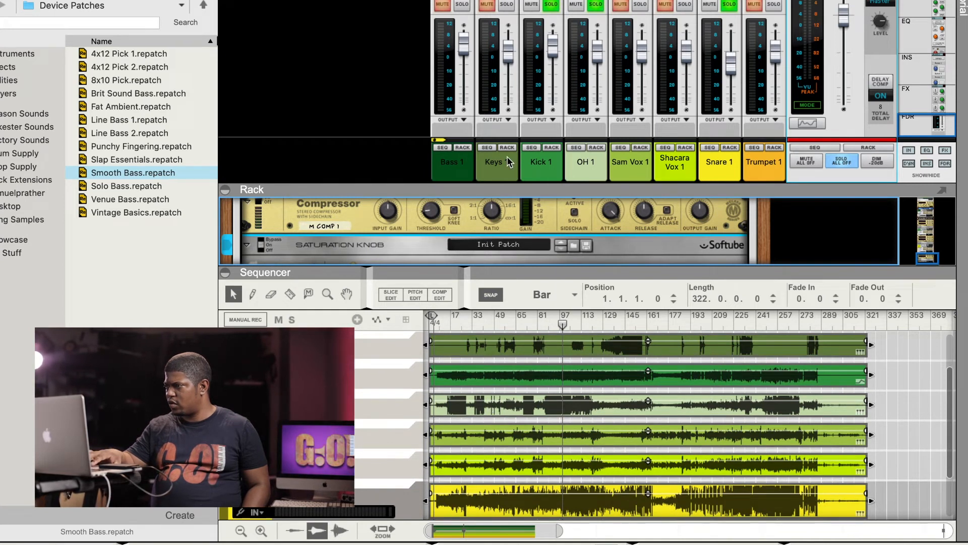
click(461, 7)
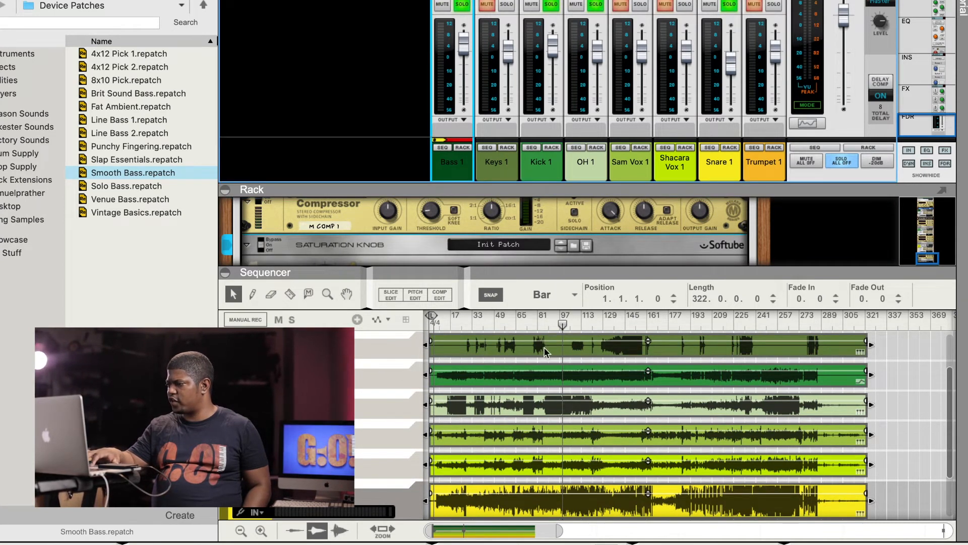
click(552, 322)
key(space)
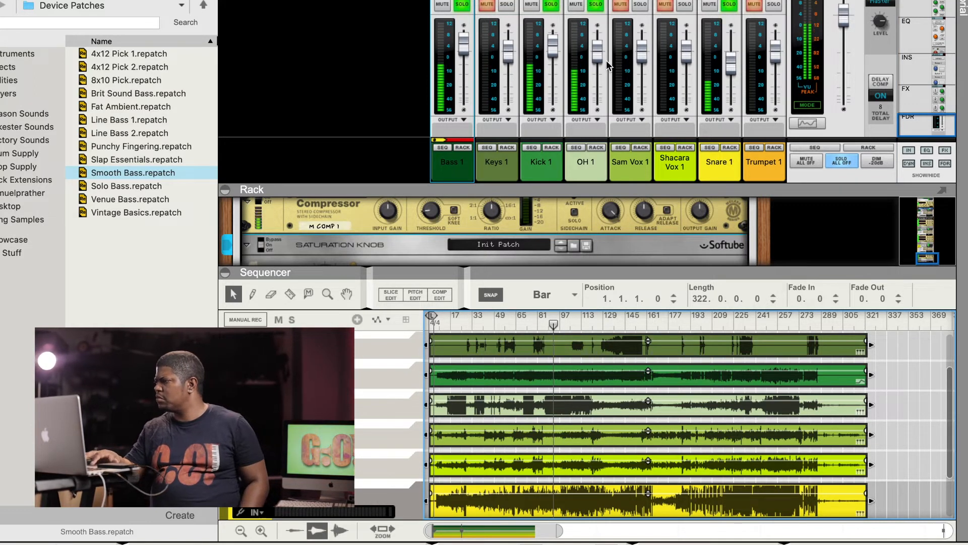
click(596, 6)
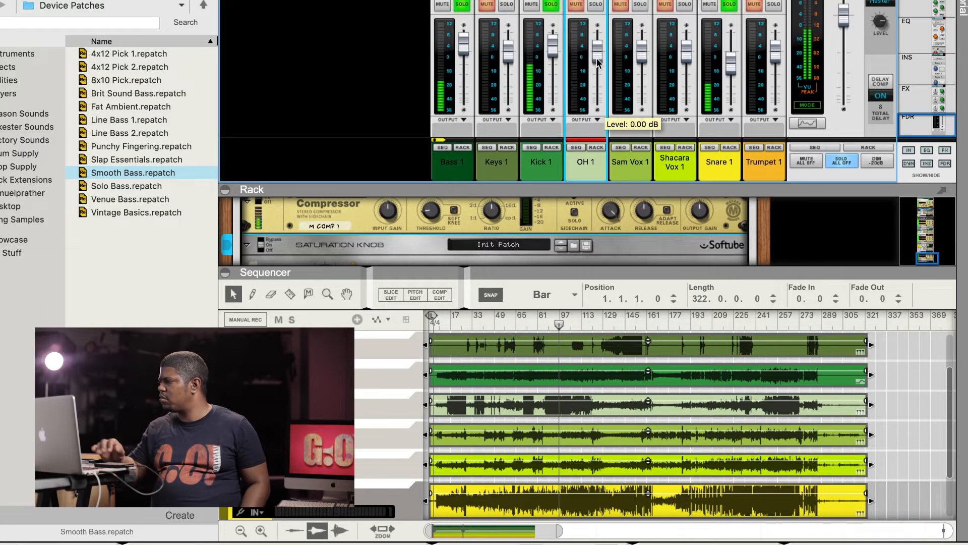
Step: Lower the Snare 1 fader slightly below -5.96 dB and set the Kick 1 fader to 2.37 dB
click(731, 65)
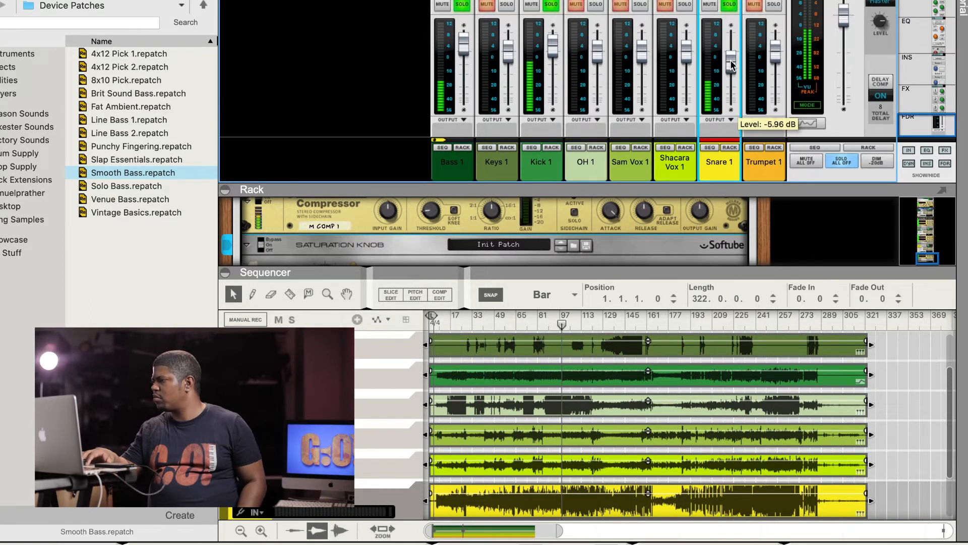
drag(731, 61, 732, 71)
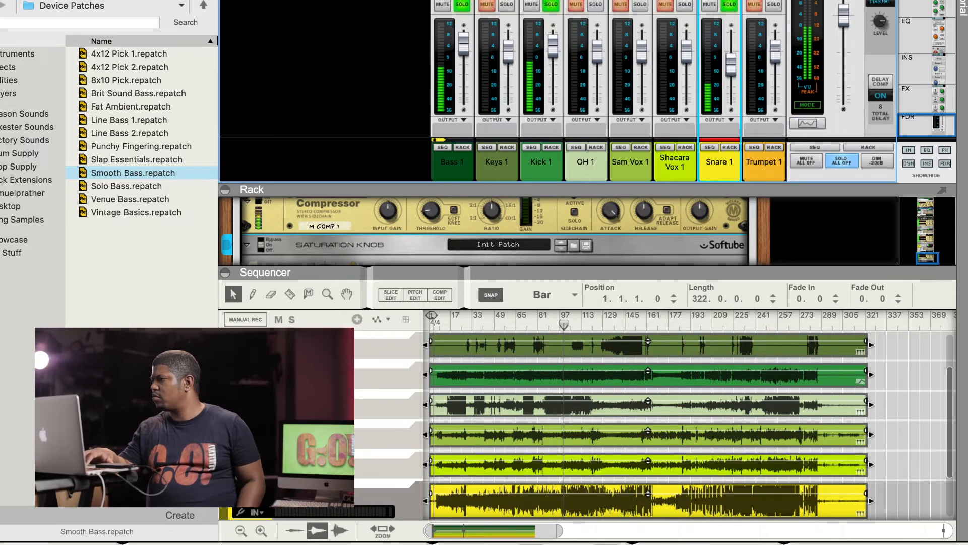
click(827, 30)
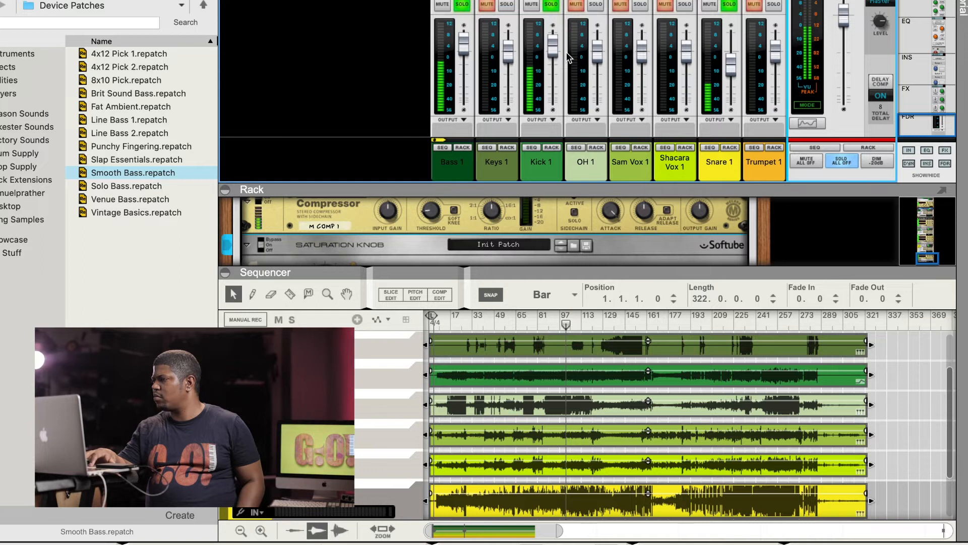
drag(553, 54, 555, 53)
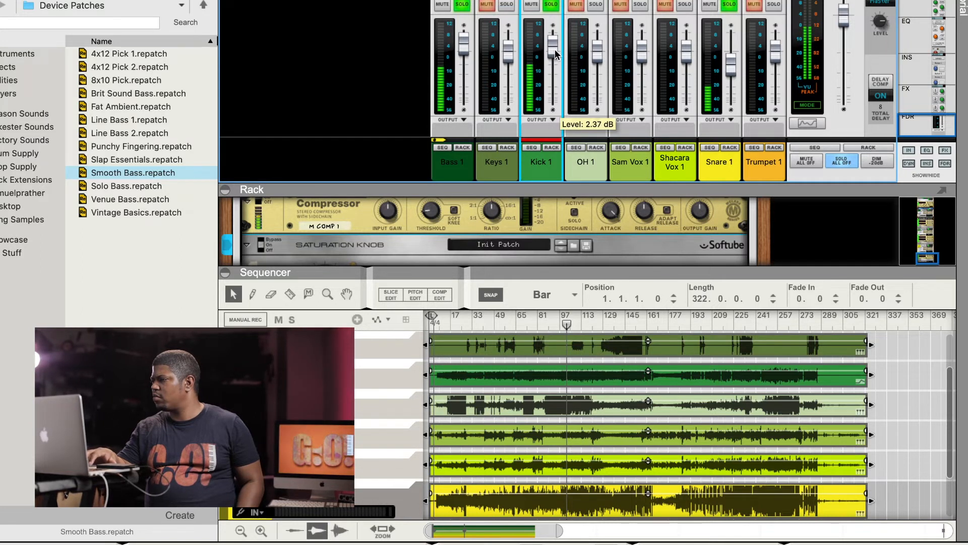
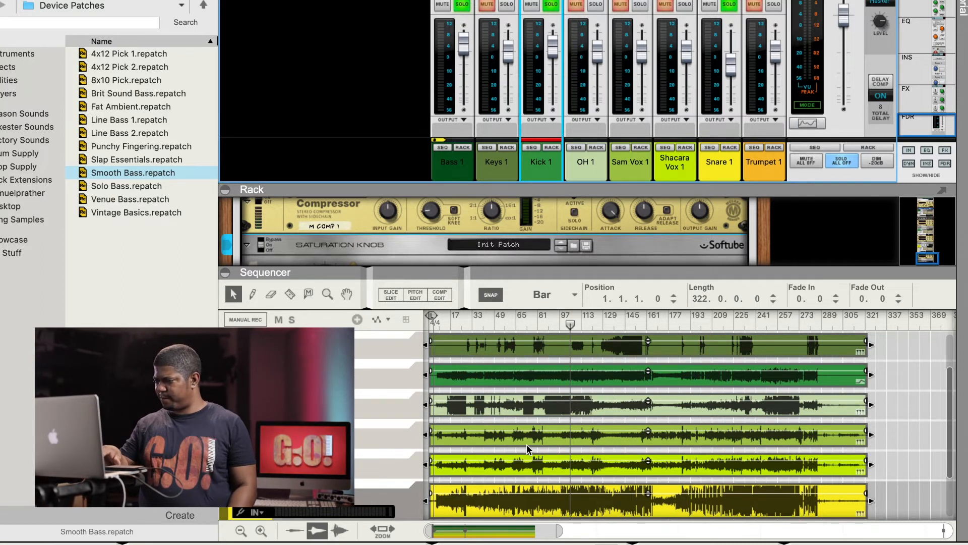
Step: Rename the OH 1 track to CONGA in the sequencer
scroll(526, 444, down, 3)
scroll(527, 446, up, 3)
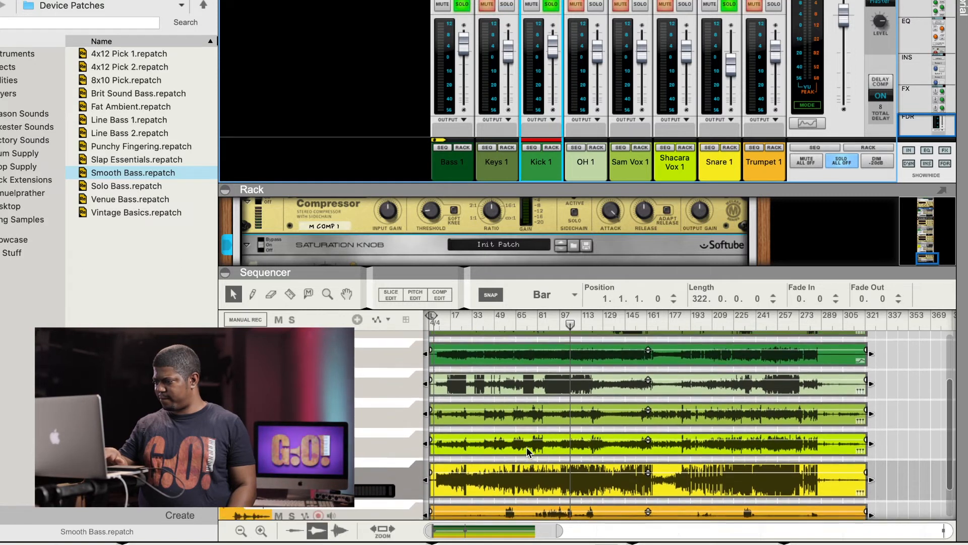
click(292, 396)
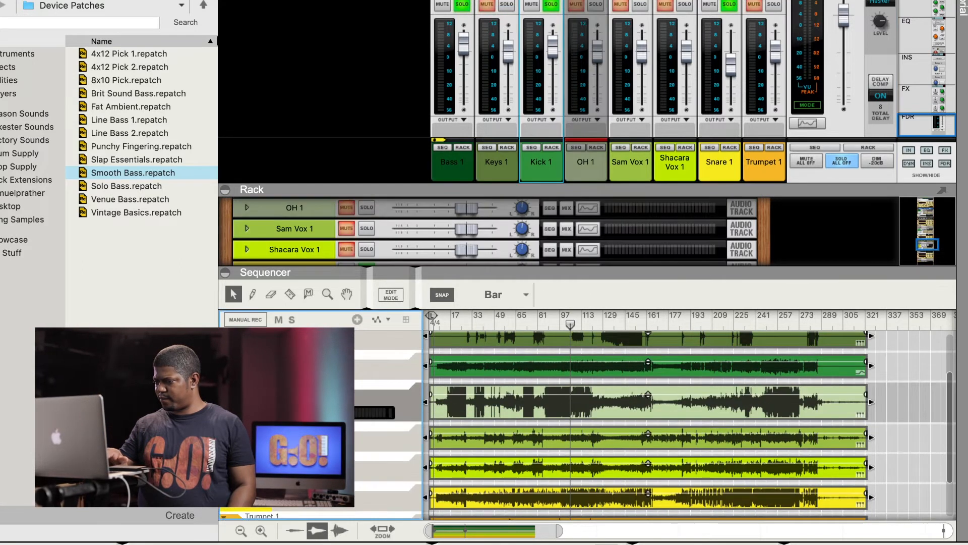
double_click(257, 385)
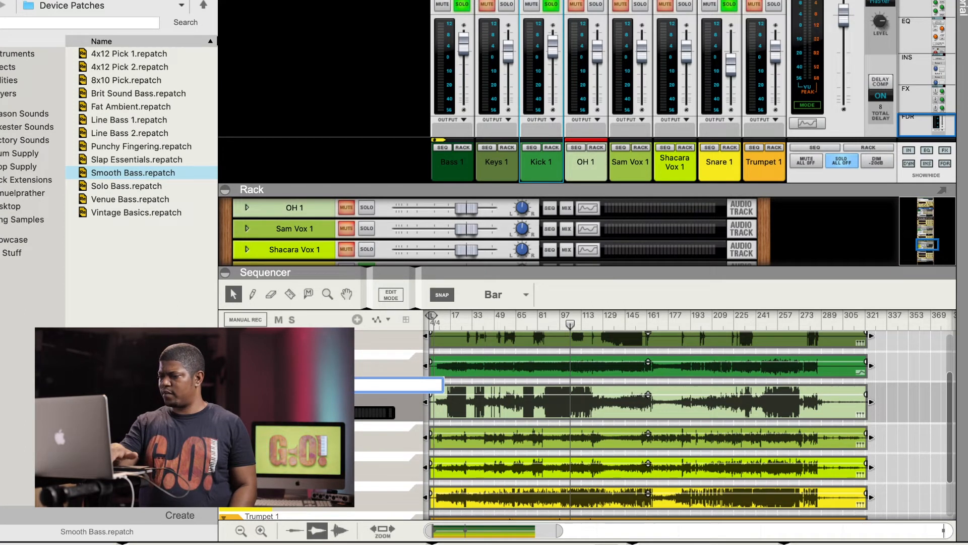
key(Return)
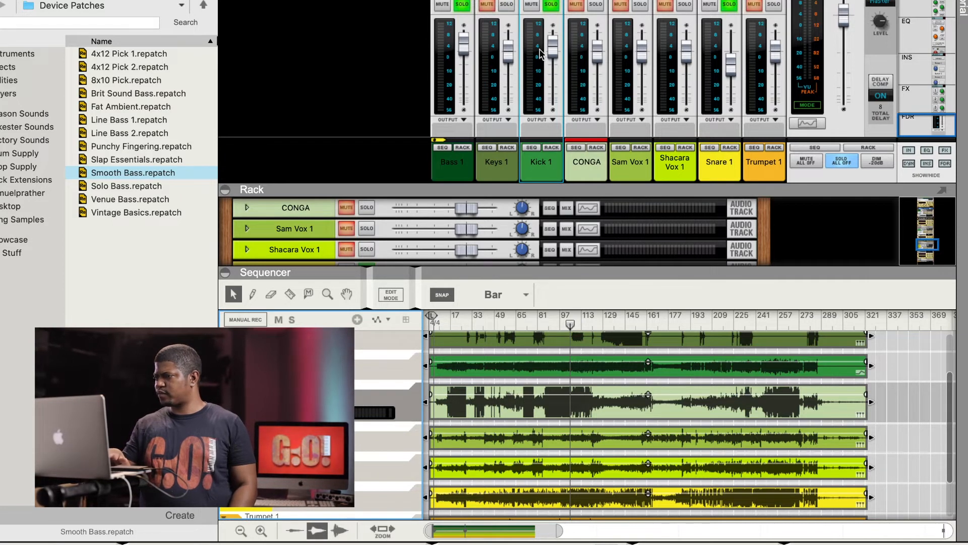
Step: Add Keys 1 to the soloed channels and play the song from about bar 27
scroll(555, 438, down, 2)
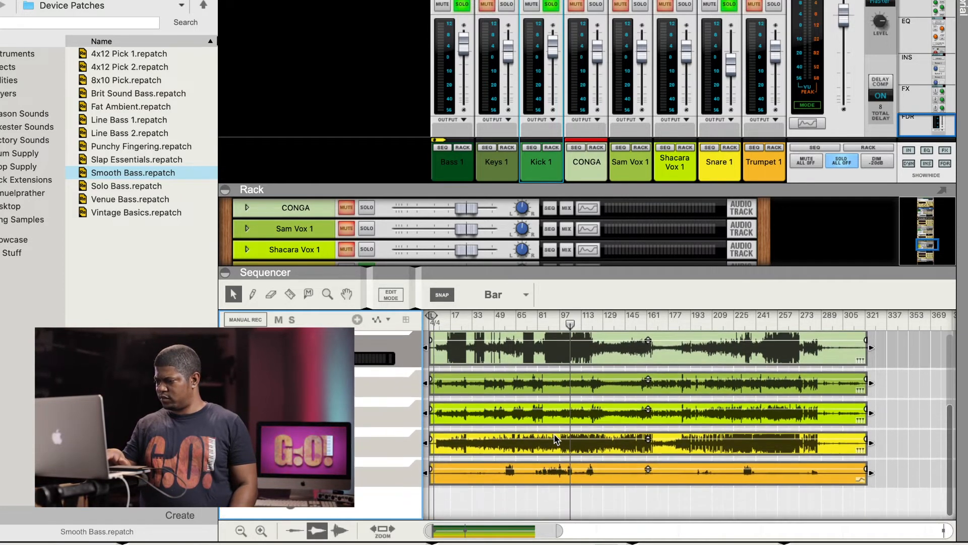
scroll(555, 438, up, 4)
scroll(555, 438, up, 1)
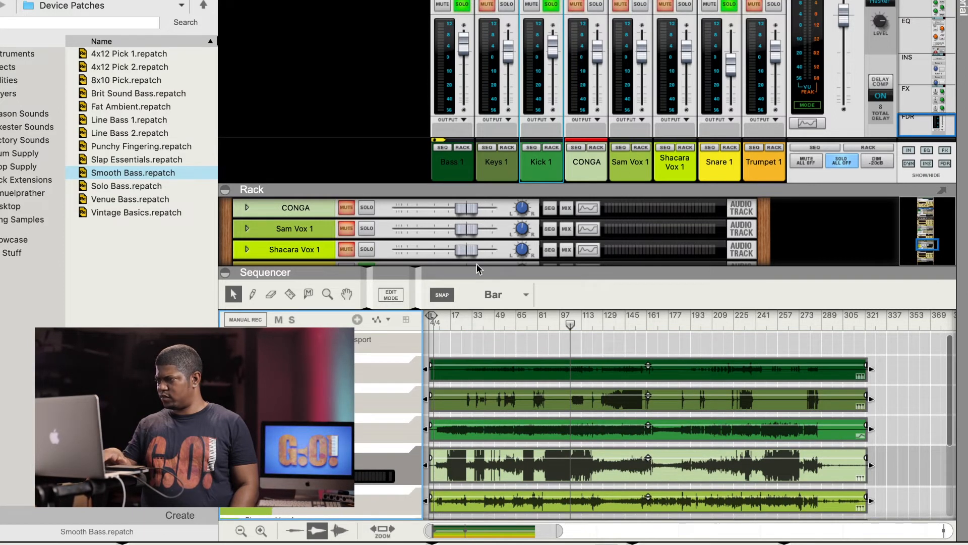
click(506, 10)
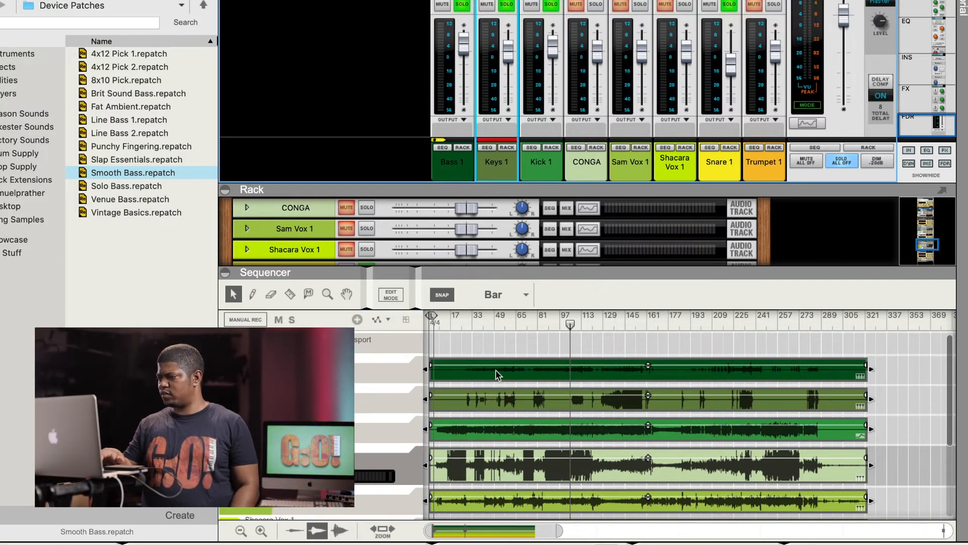
key(super+a)
click(468, 325)
key(space)
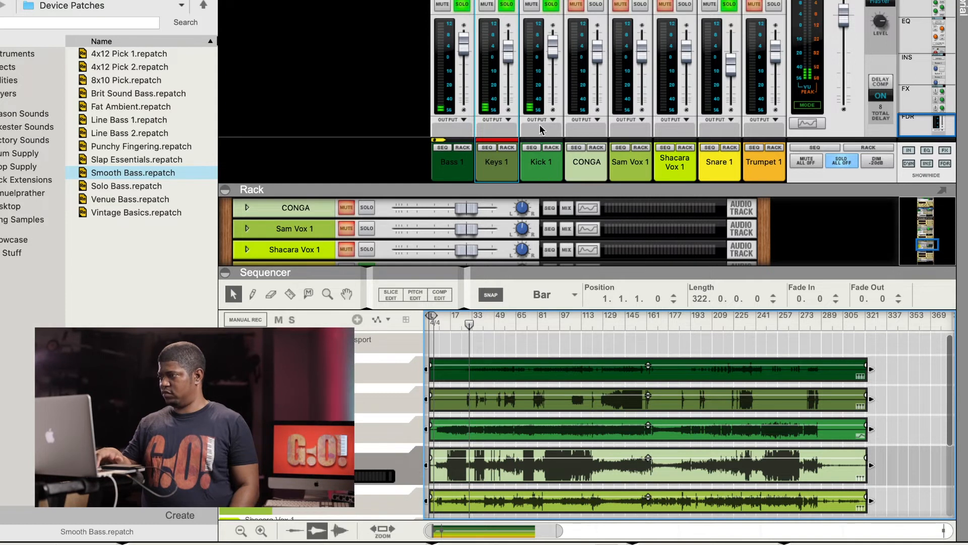
Step: Lower the Keys 1 fader to -9.28 dB while playing from about bar 127, and jump back to about bar 56
drag(510, 46, 511, 67)
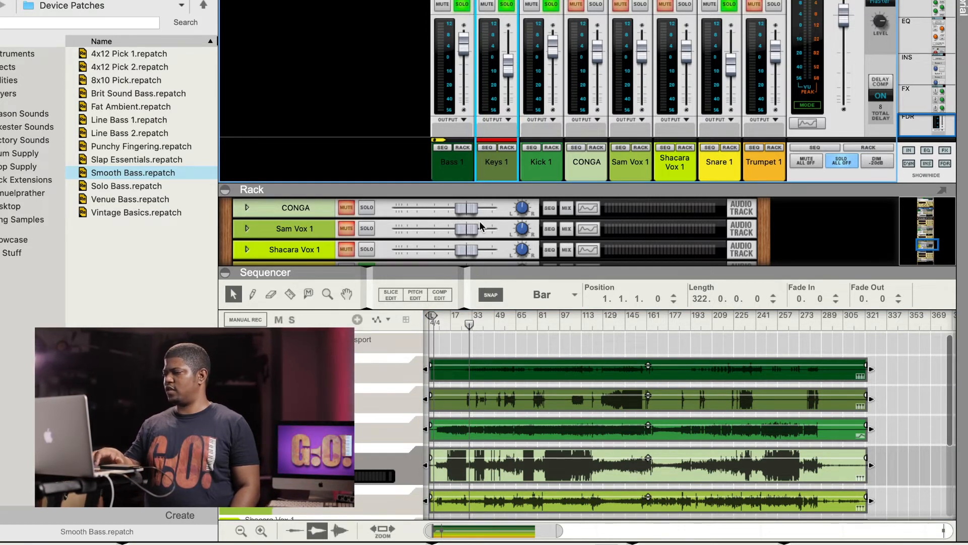
click(603, 316)
drag(508, 64, 510, 70)
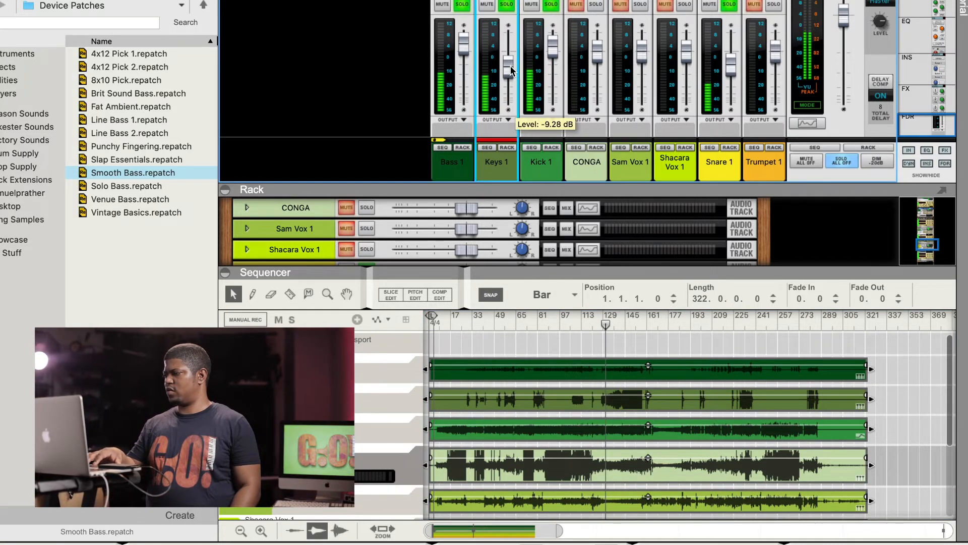
click(506, 319)
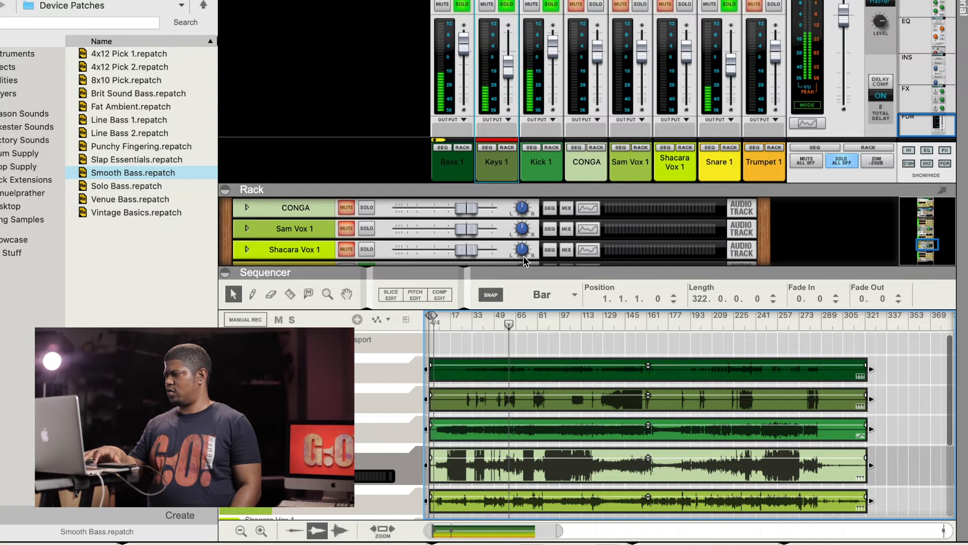
Step: Take Kick 1, Keys 1 and Bass 1 out of solo, solo CONGA with Snare 1 and play from about bar 14
mouse_move(525, 260)
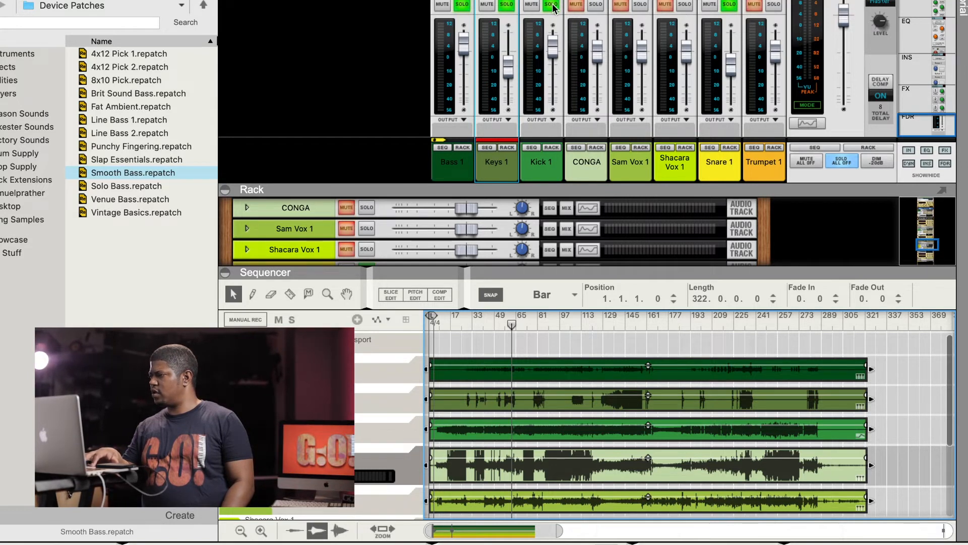
click(532, 4)
click(486, 4)
click(442, 4)
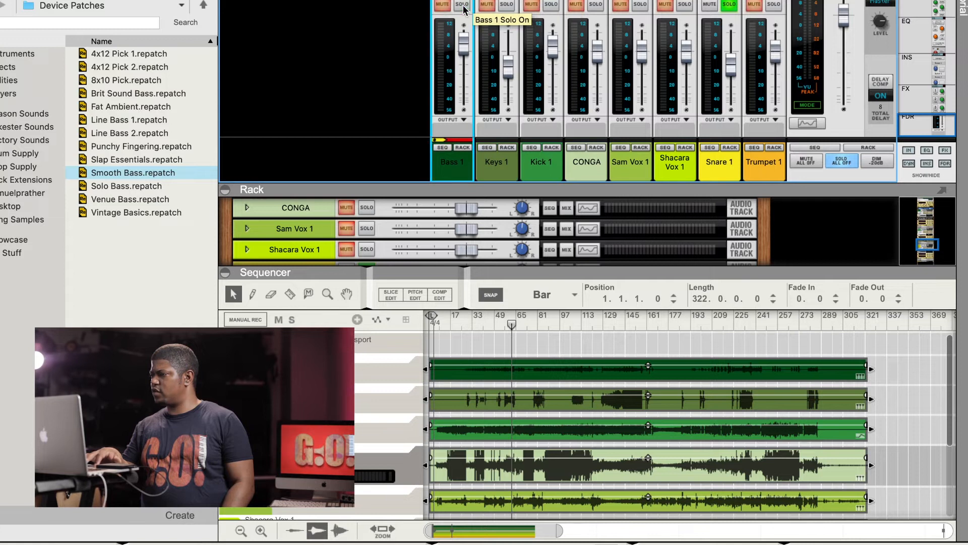
click(595, 4)
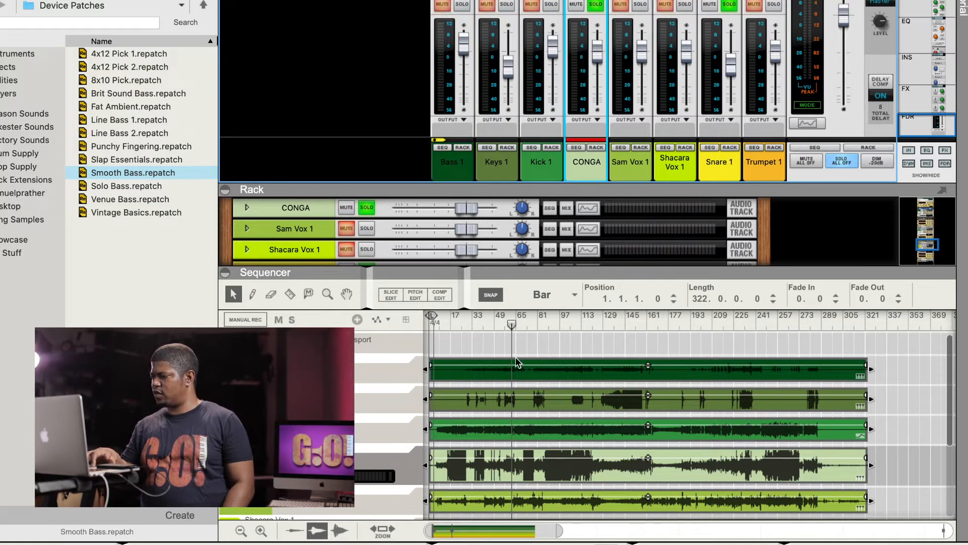
scroll(514, 414, down, 2)
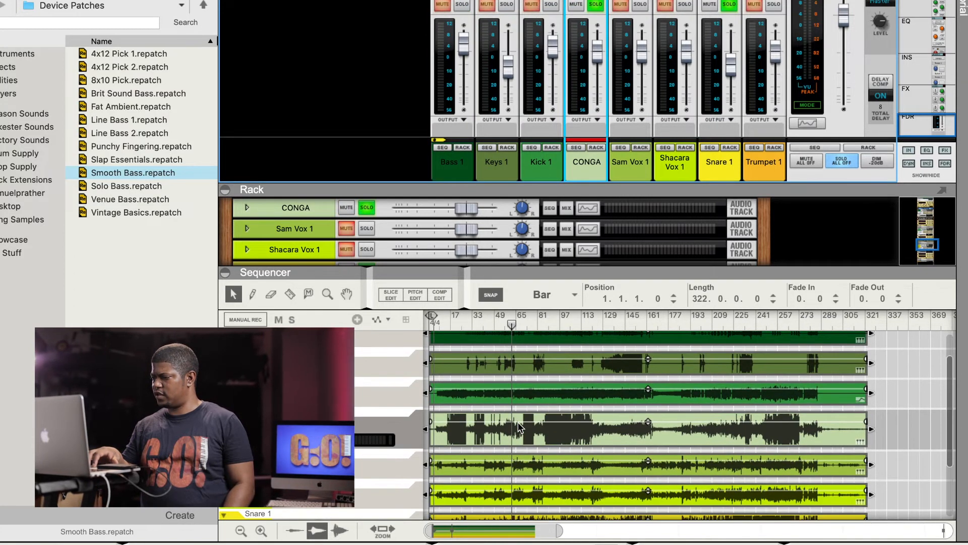
click(449, 322)
key(space)
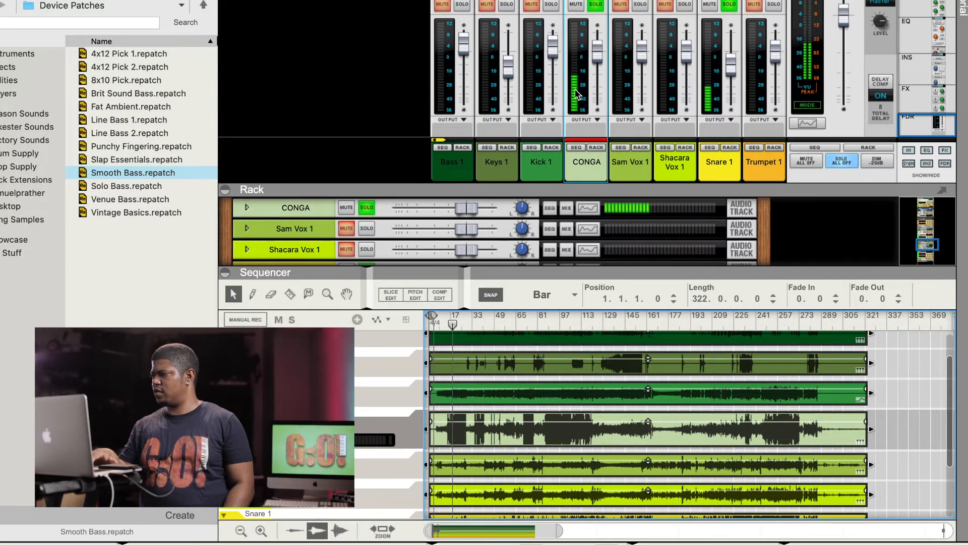
Step: Lower the CONGA fader to somewhat below -12 dB and add Kick 1 to the soloed channels
click(600, 55)
drag(601, 56, 600, 75)
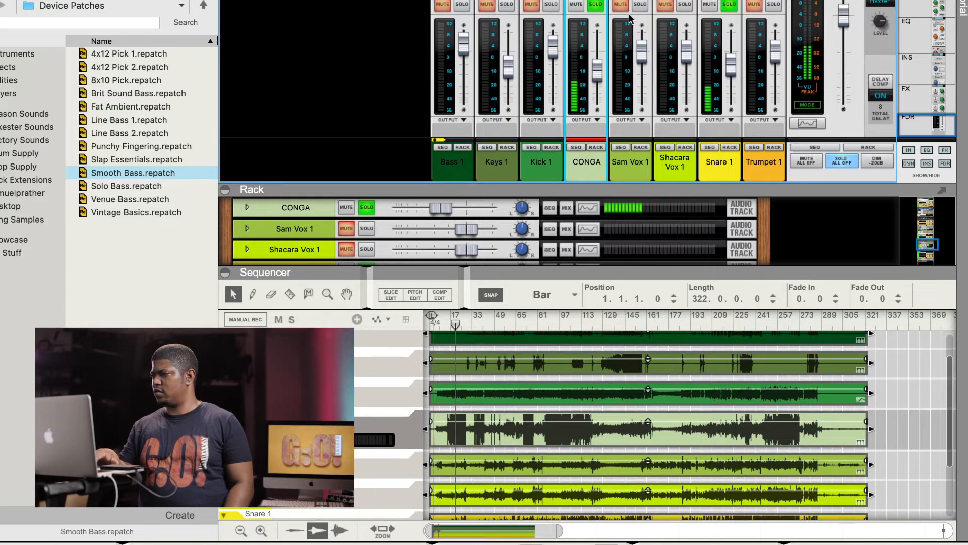
click(551, 5)
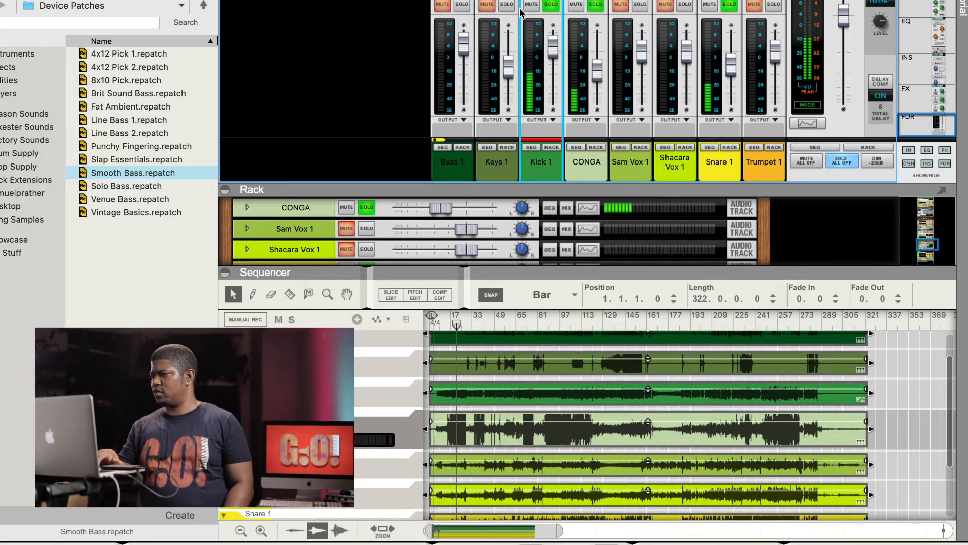
drag(597, 69, 597, 70)
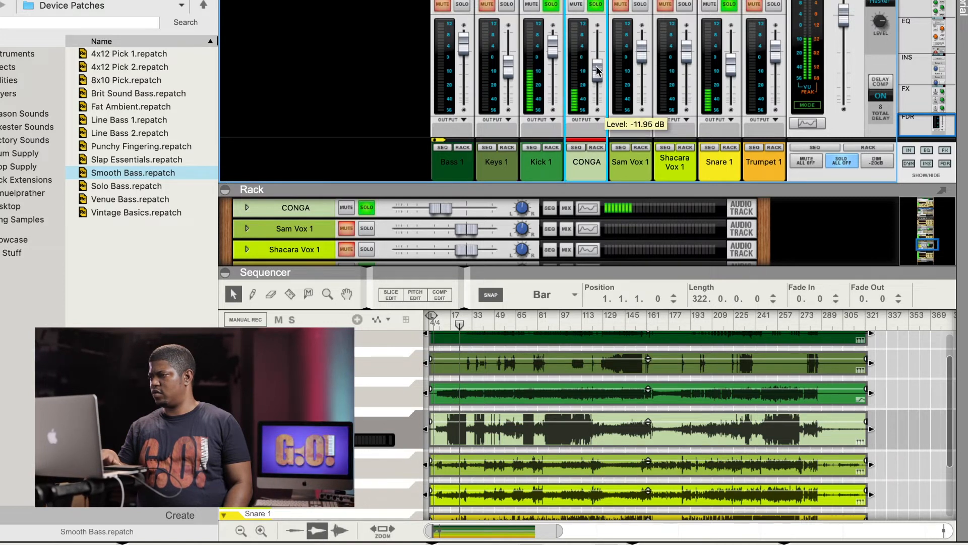
drag(598, 83, 598, 80)
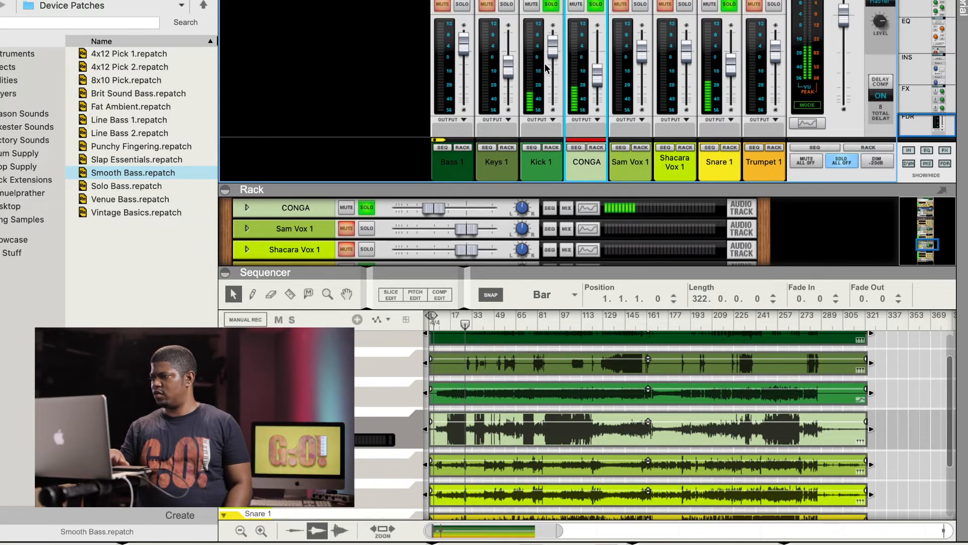
Step: Add Keys 1 and Bass 1 to the soloed channels and lower the Keys 1 fader slightly below -9.80 dB
click(507, 5)
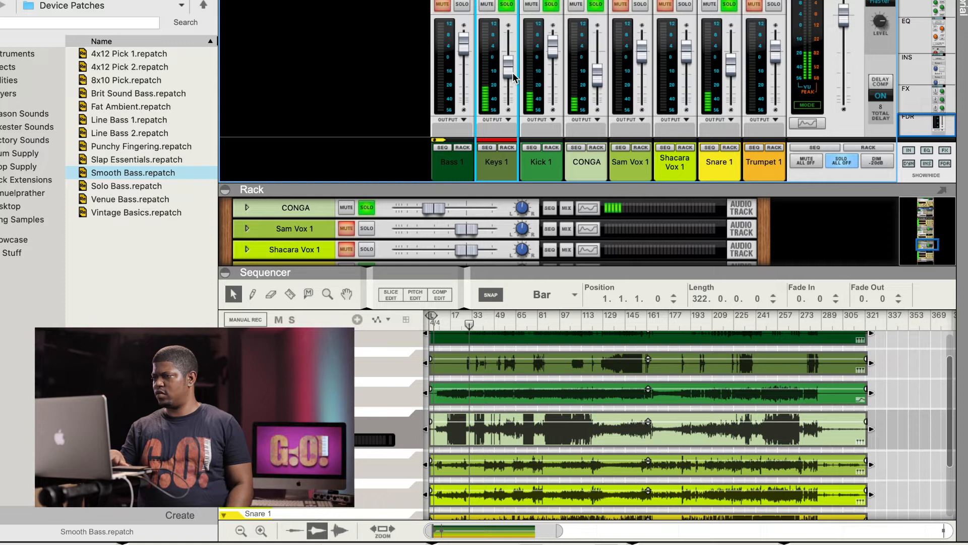
click(462, 5)
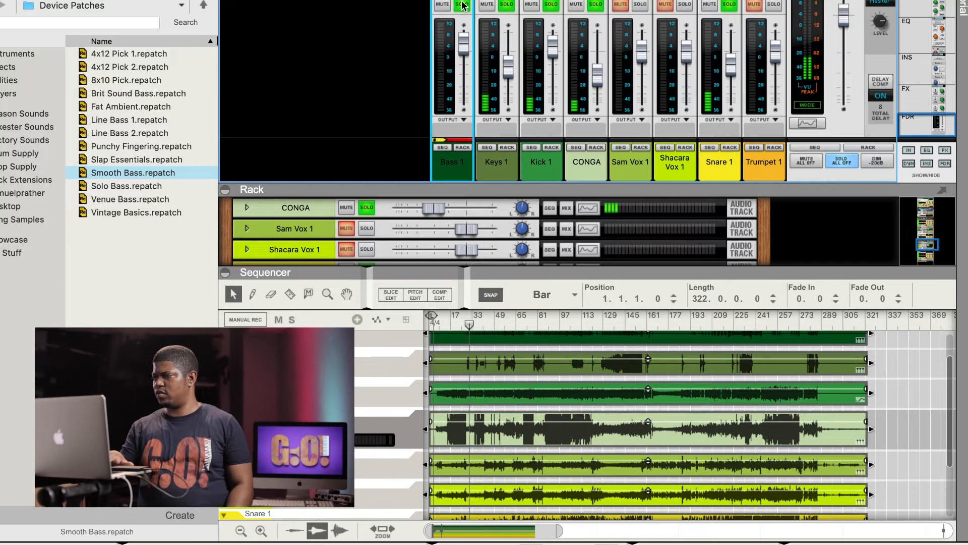
click(509, 75)
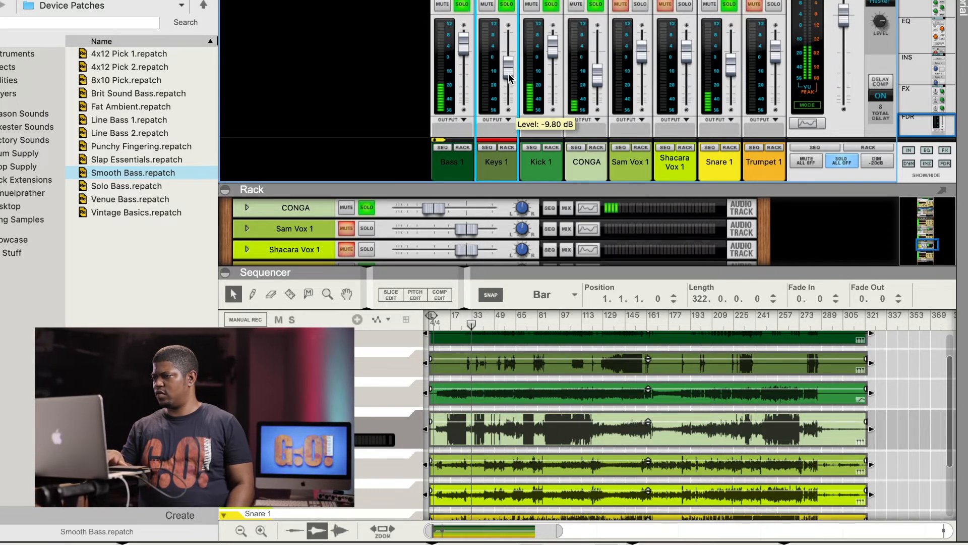
drag(508, 75, 509, 79)
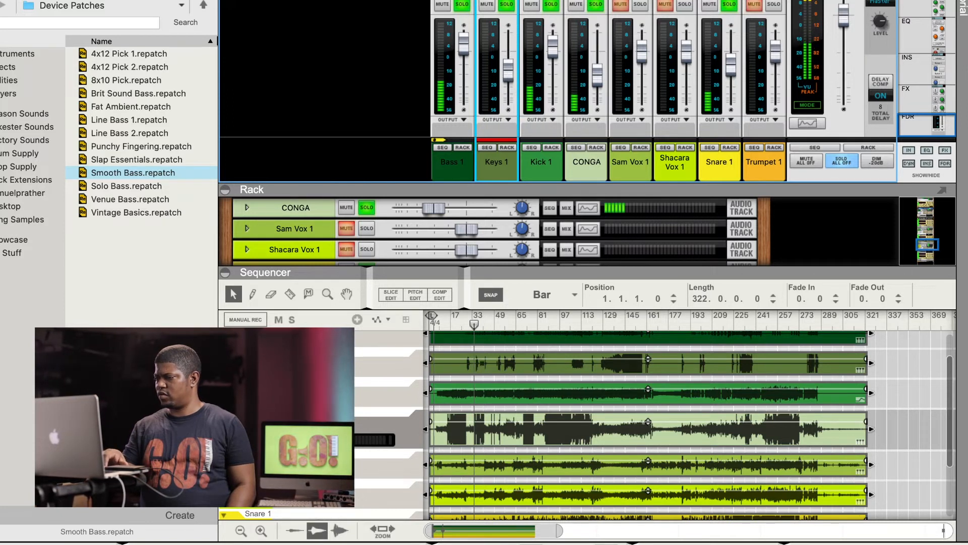
Step: Unfold the Keys 1 device in the rack and load Default Mono Mix Channel 2020.cmb as its insert effects patch
click(507, 148)
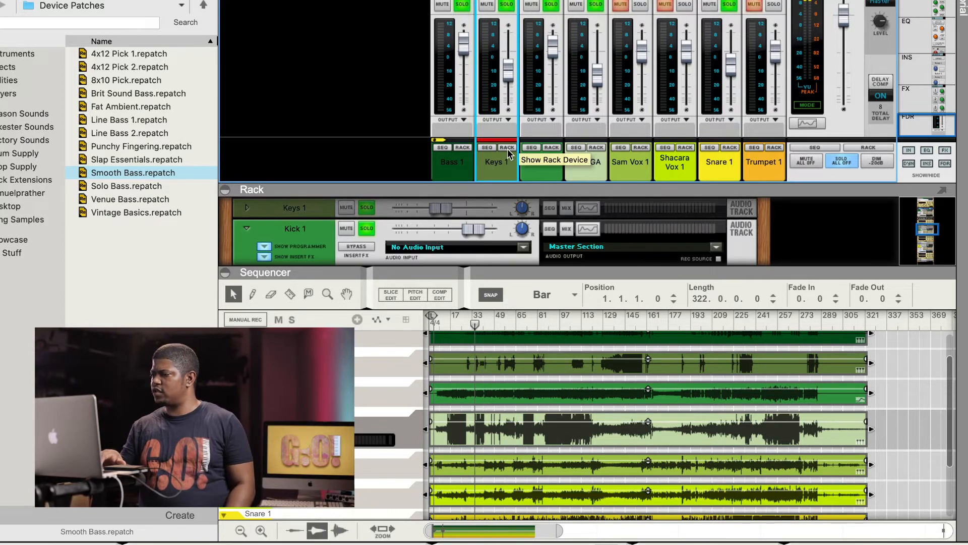
click(248, 207)
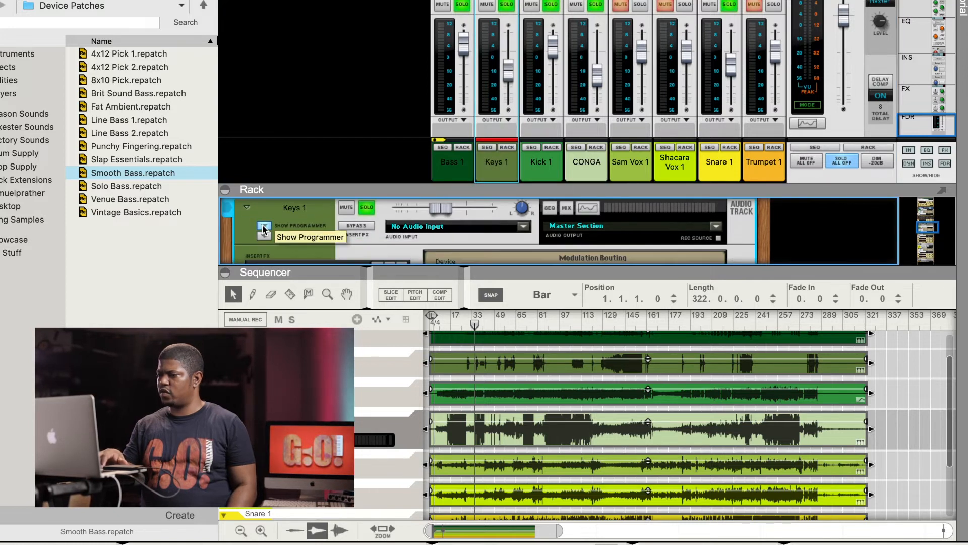
click(282, 244)
click(282, 231)
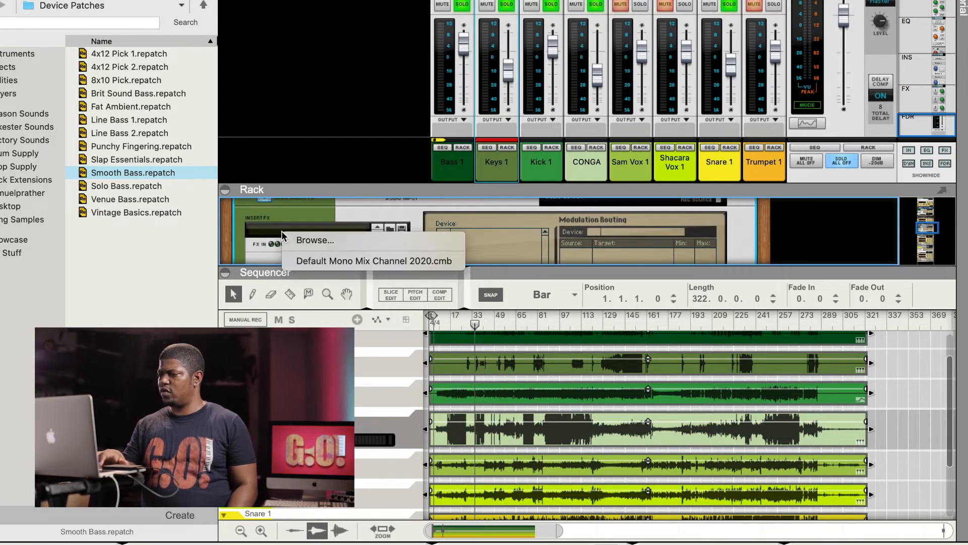
click(307, 255)
Step: Switch on the MClass Compressor M COMP 1 in the Keys 1 insert chain and shorten its attack
scroll(363, 245, down, 6)
scroll(364, 250, down, 6)
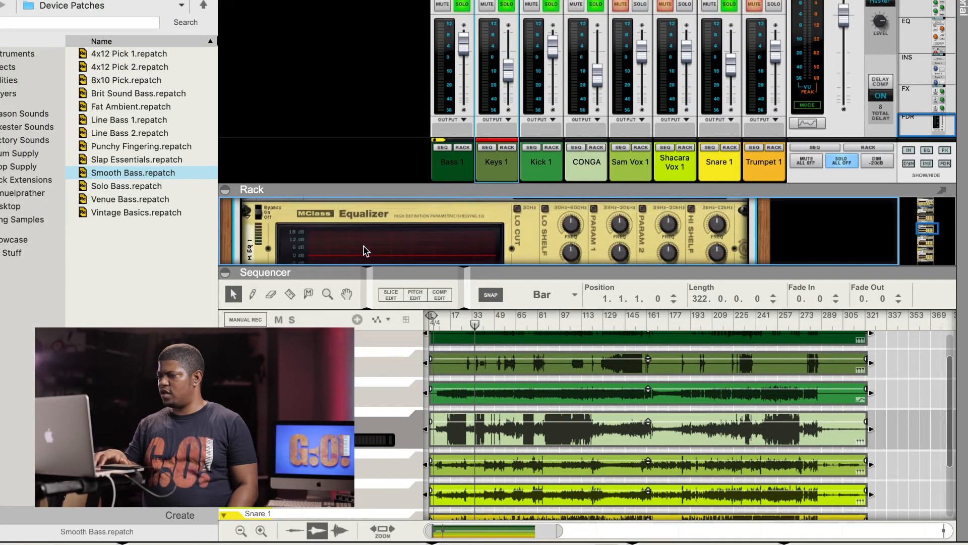
scroll(364, 250, down, 4)
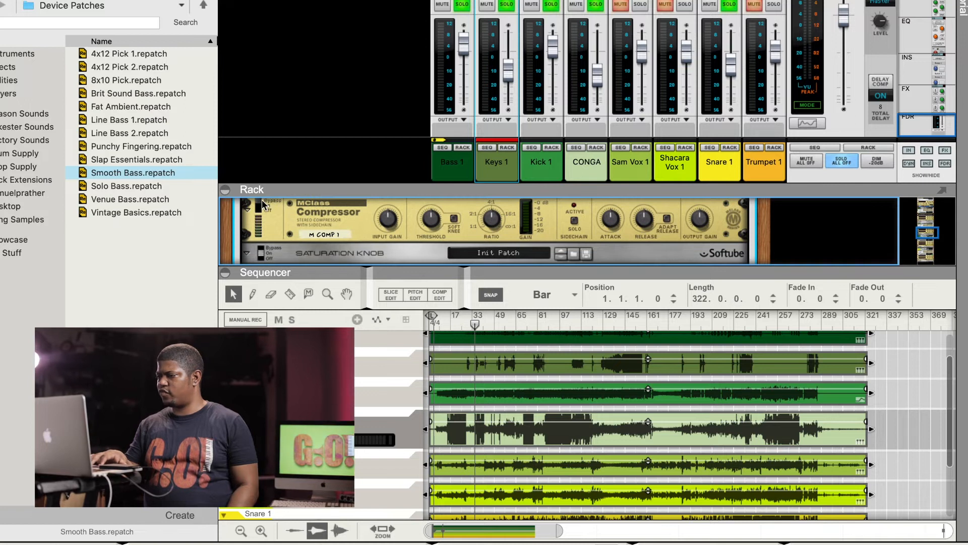
click(263, 204)
drag(608, 226, 607, 237)
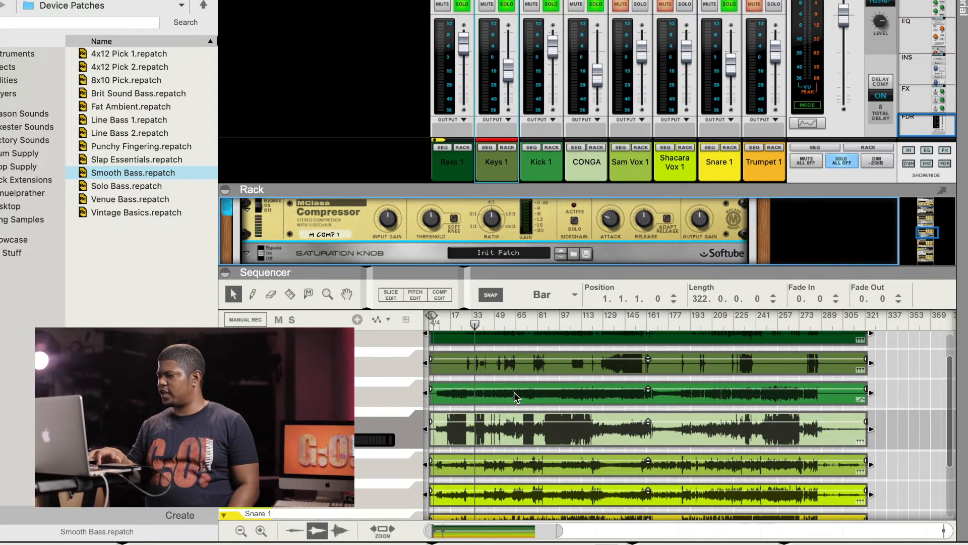
Step: Adjust the threshold of the Keys 1 compressor M COMP 1 while playing the song from around bars 130 and 230
key(space)
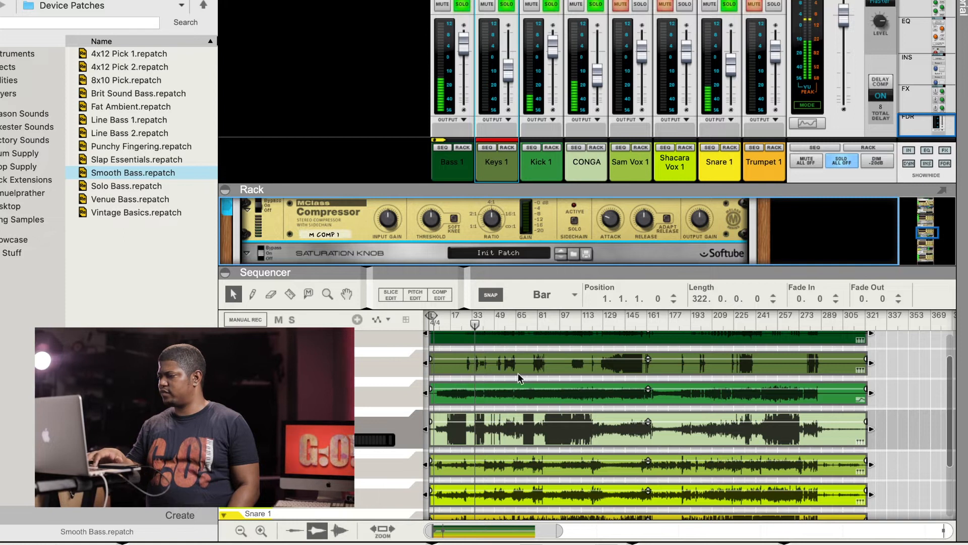
click(605, 320)
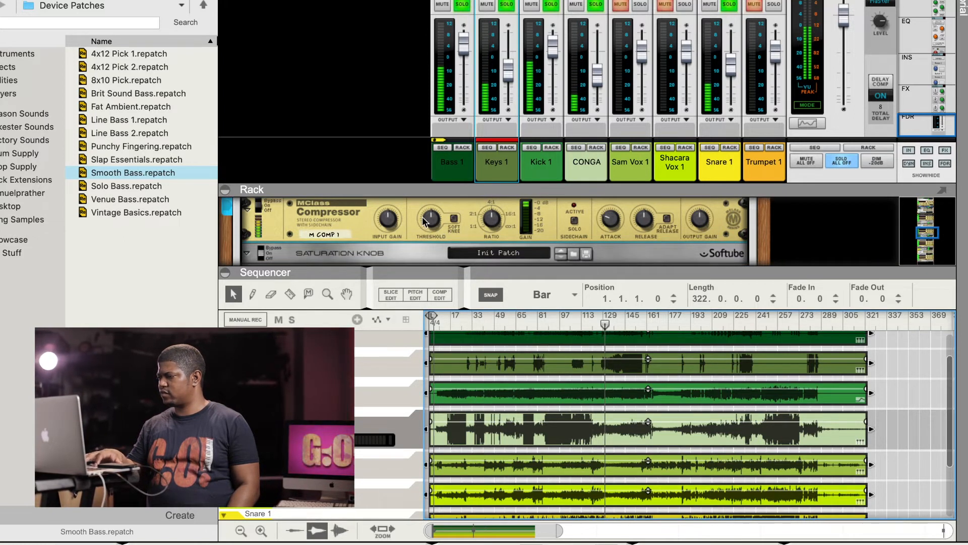
drag(428, 221, 428, 214)
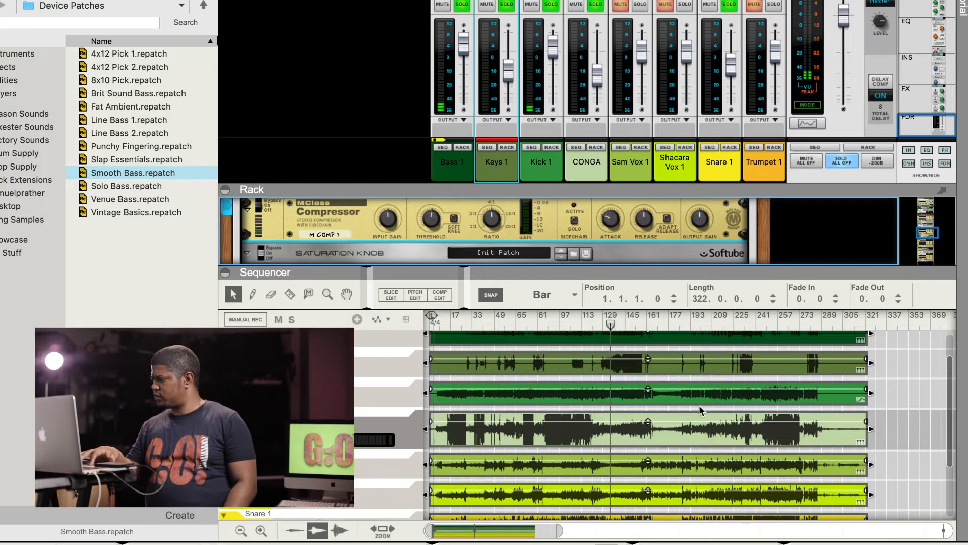
click(741, 322)
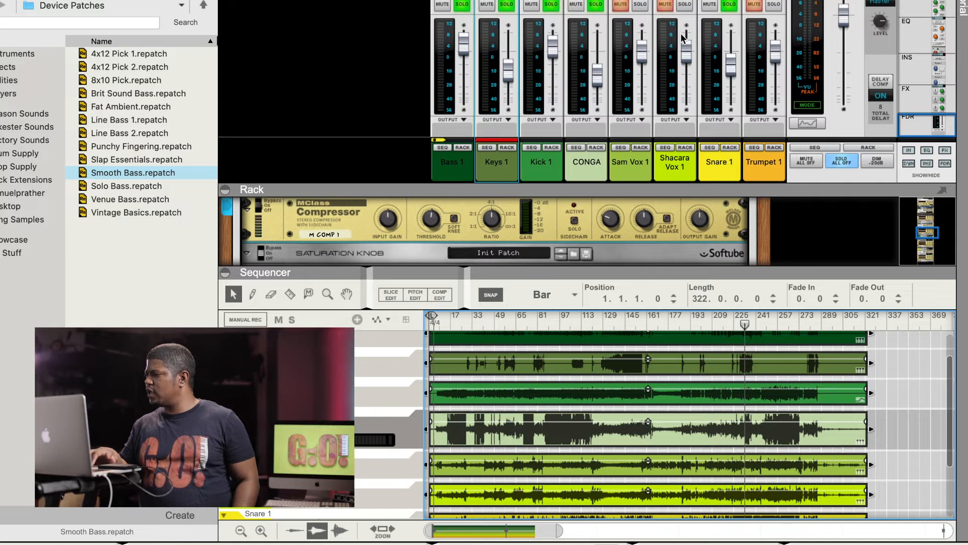
Step: Add Trumpet 1 to the soloed channels and play its passages from around bars 57 and 82
click(776, 5)
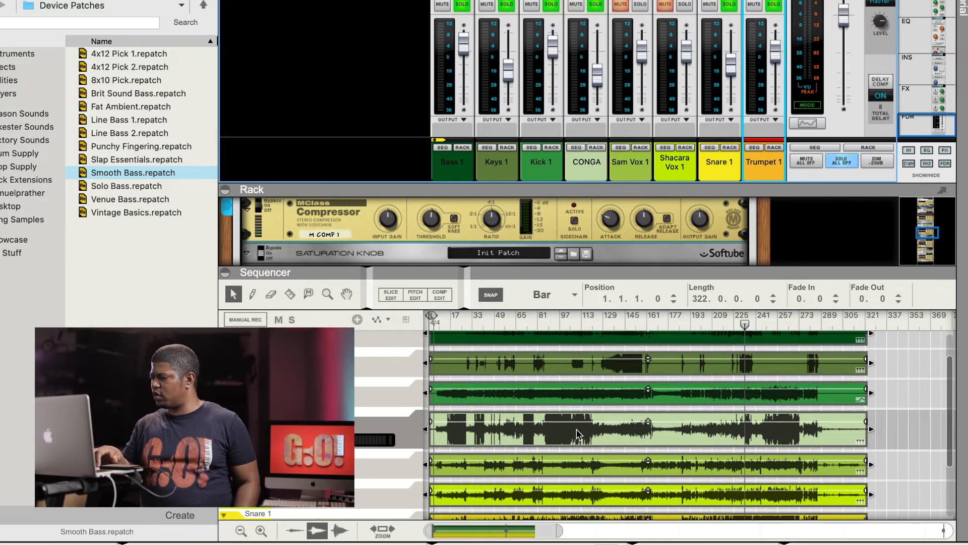
scroll(578, 435, down, 3)
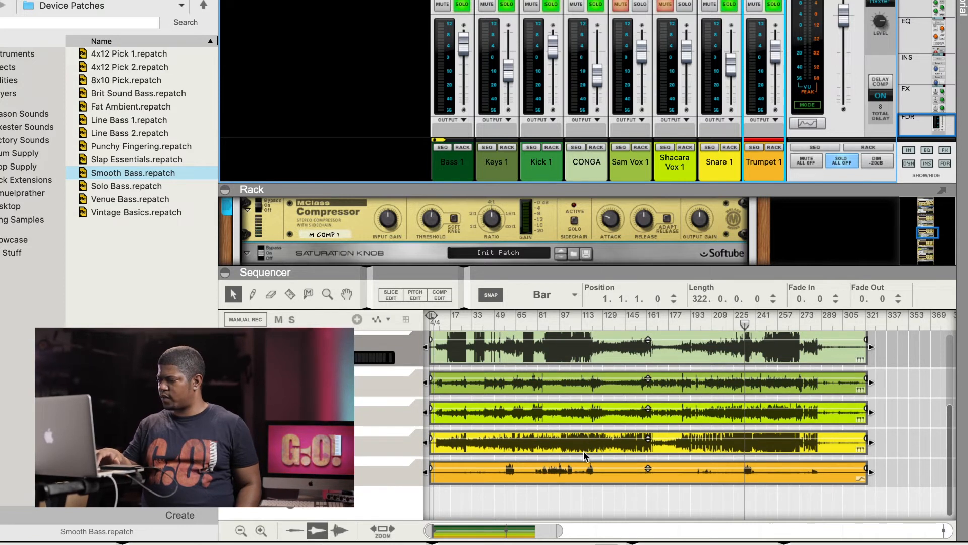
click(506, 319)
key(space)
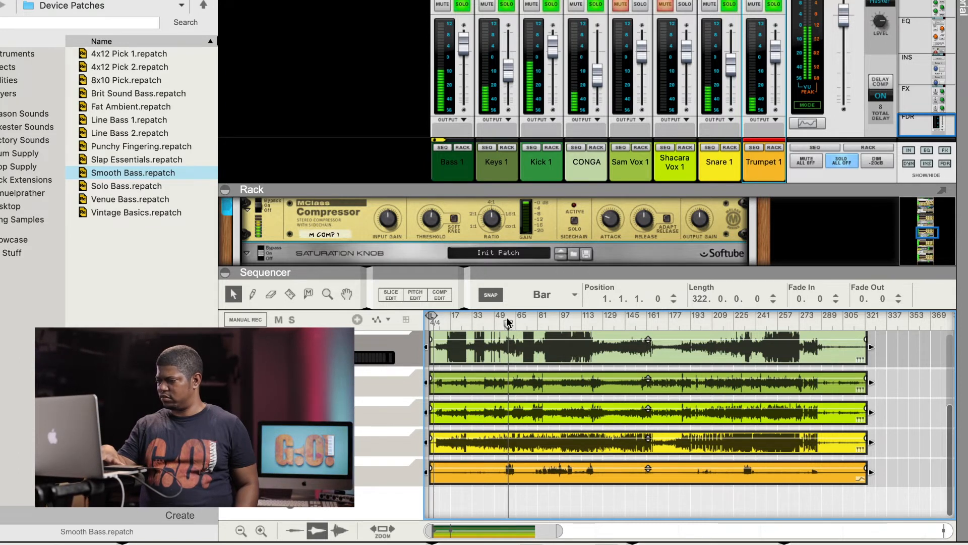
click(291, 467)
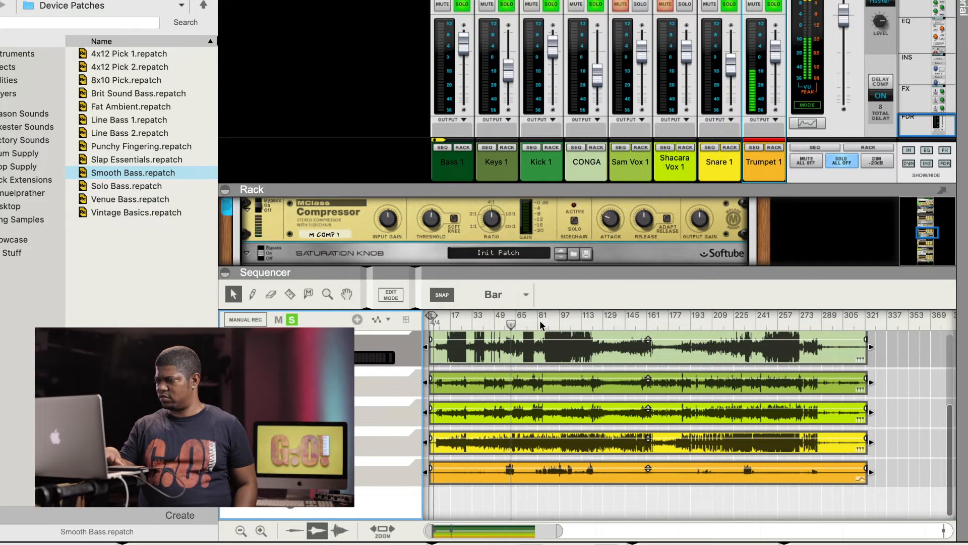
click(540, 321)
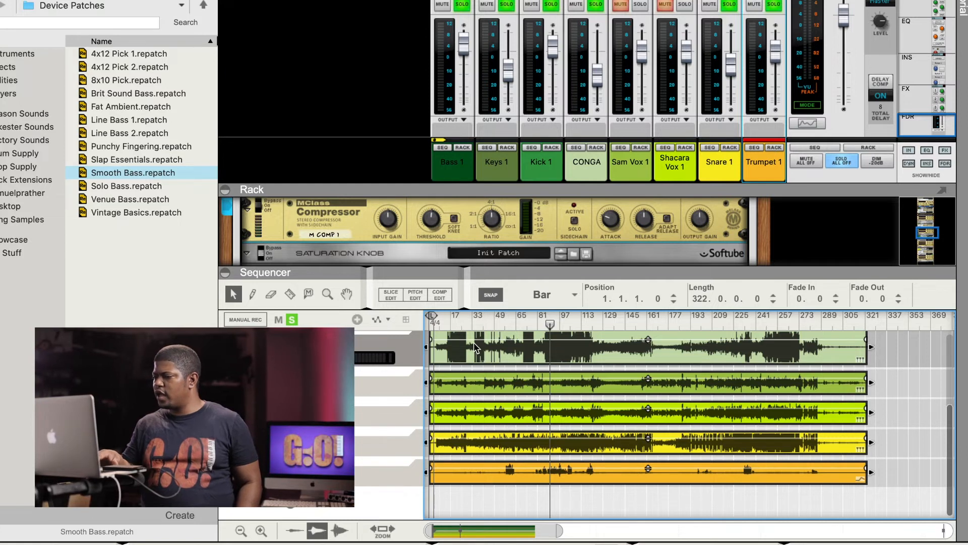
Step: Create a new audio track and move the 47-bar section starting at bar 78 of the Trumpet 1 clip onto it
click(291, 510)
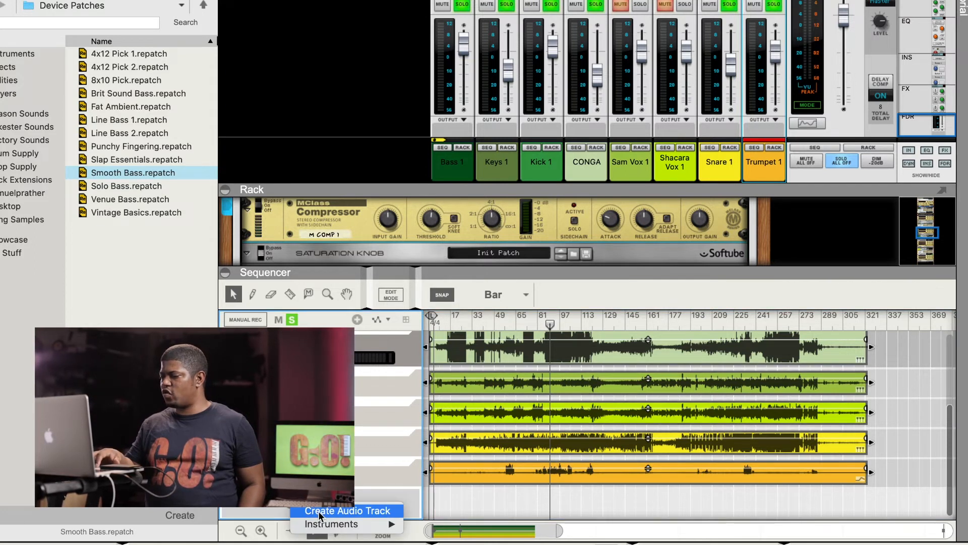
click(345, 510)
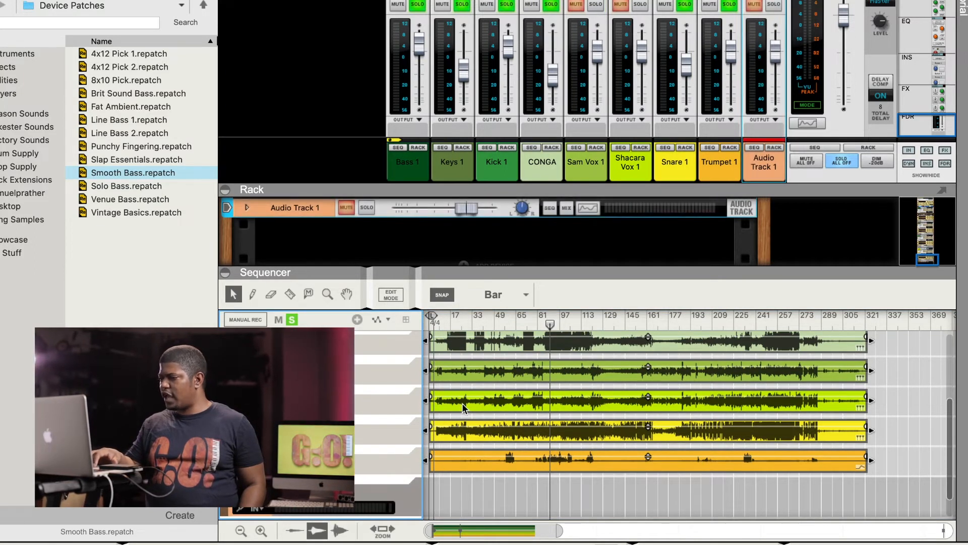
click(290, 294)
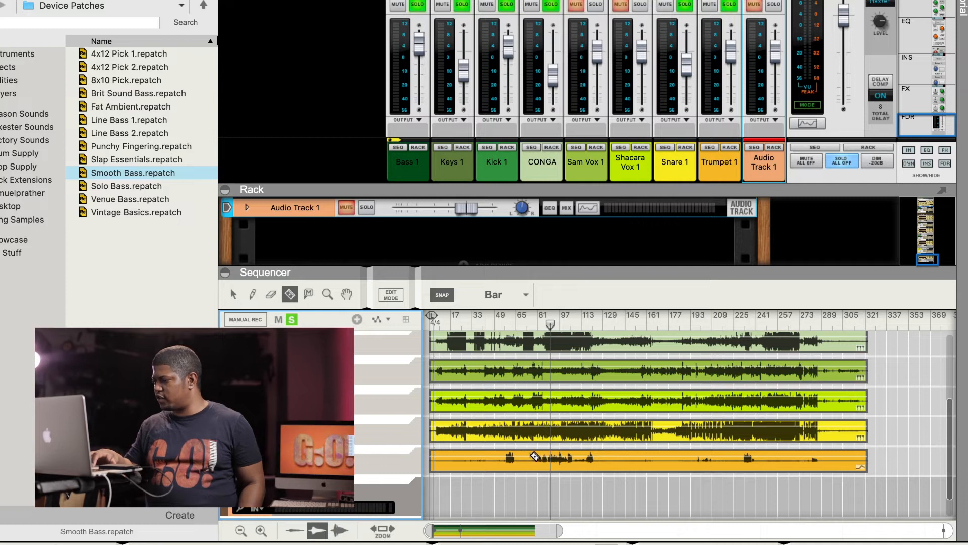
drag(538, 457, 603, 465)
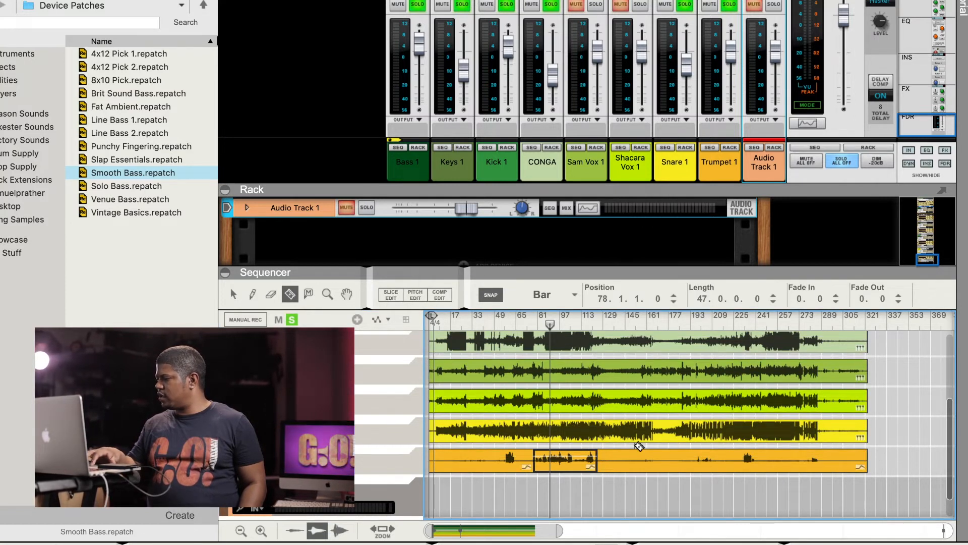
click(234, 294)
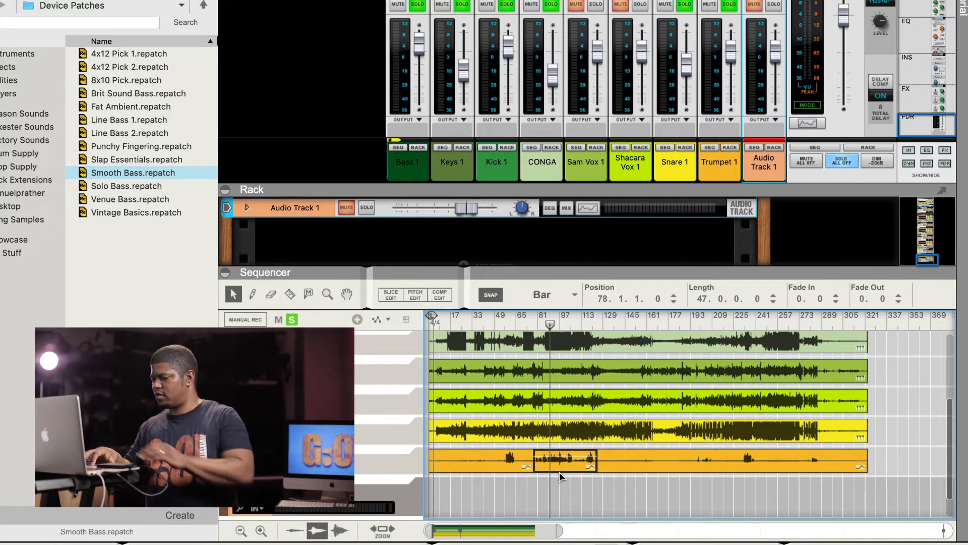
drag(559, 471, 556, 493)
Step: Rename the new audio track TR SOLO and play the song from the short trumpet phrase around bar 59
double_click(302, 480)
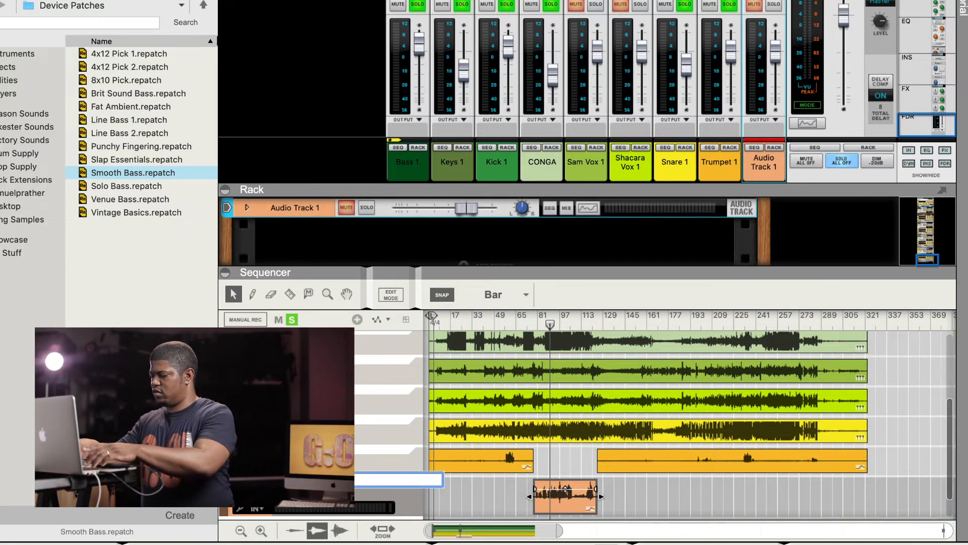
key(Return)
click(536, 323)
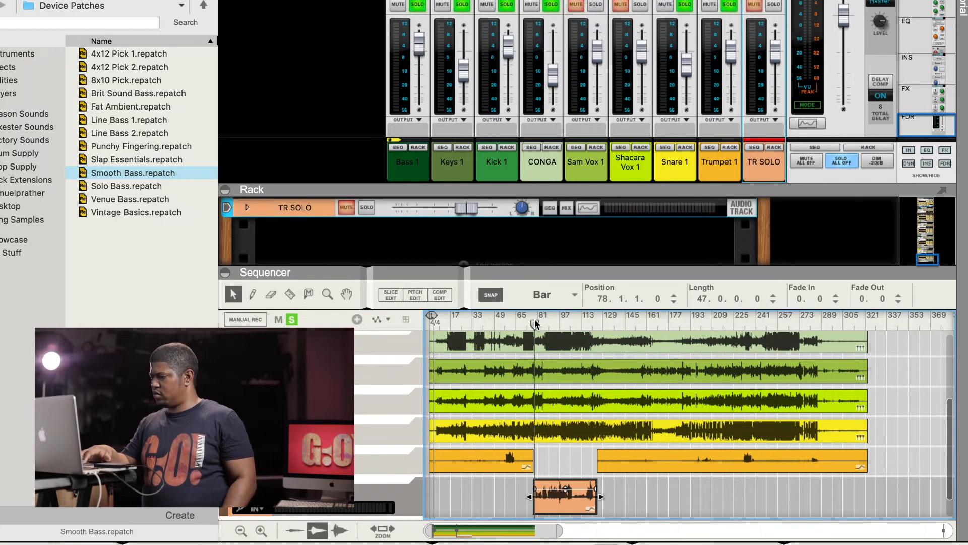
drag(532, 311, 508, 318)
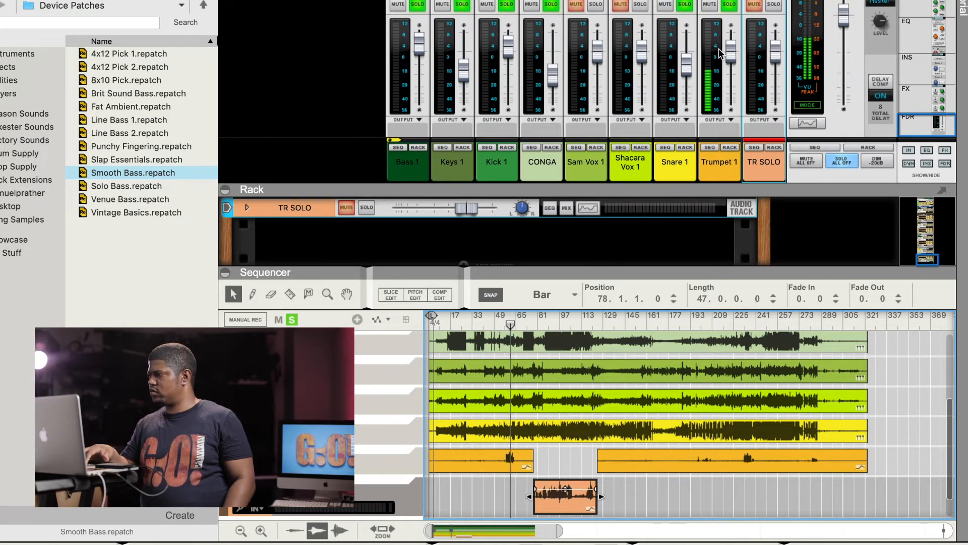
Step: Enable the Trumpet 1 channel's high-pass filter, set its low-pass frequency to 8.75 kHz, and return playback to about bar 55
scroll(709, 53, up, 10)
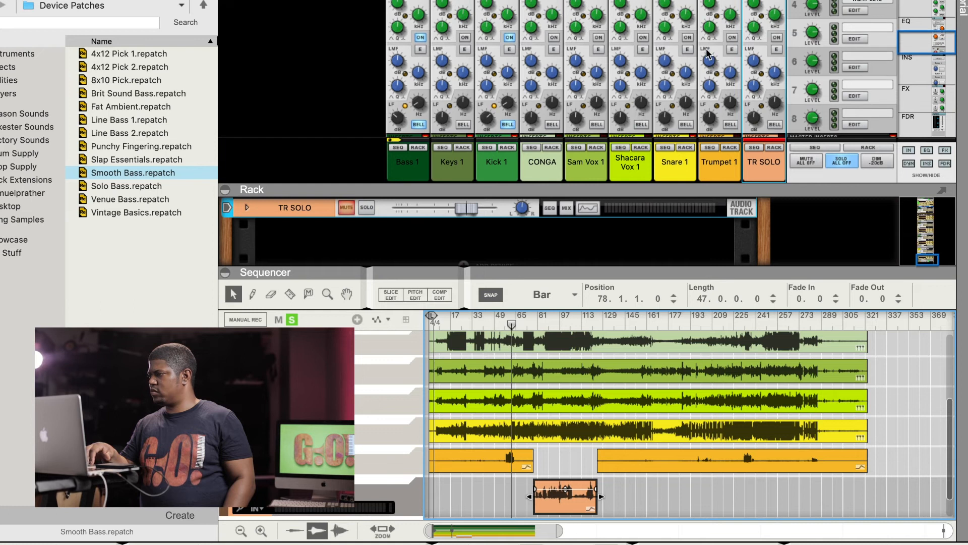
scroll(709, 53, up, 3)
click(730, 25)
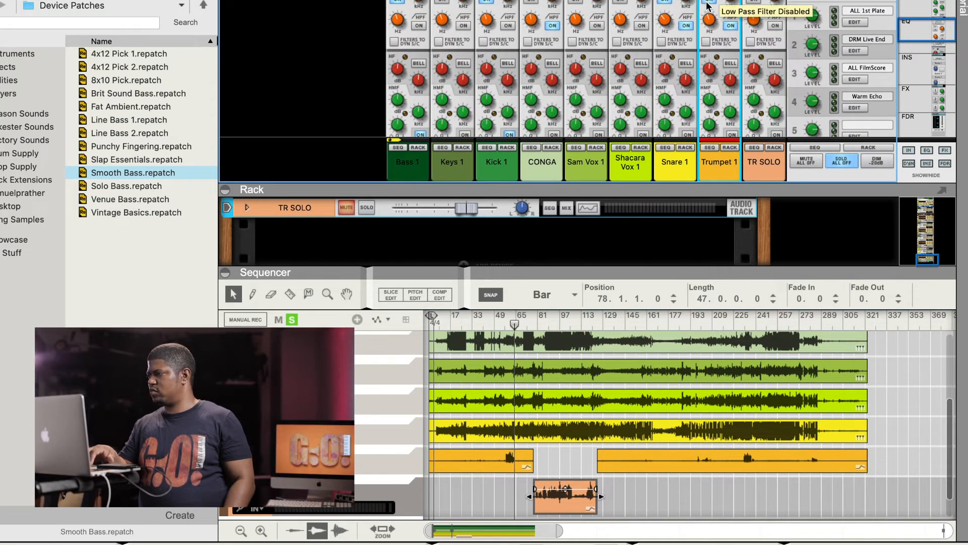
drag(729, 1, 729, 0)
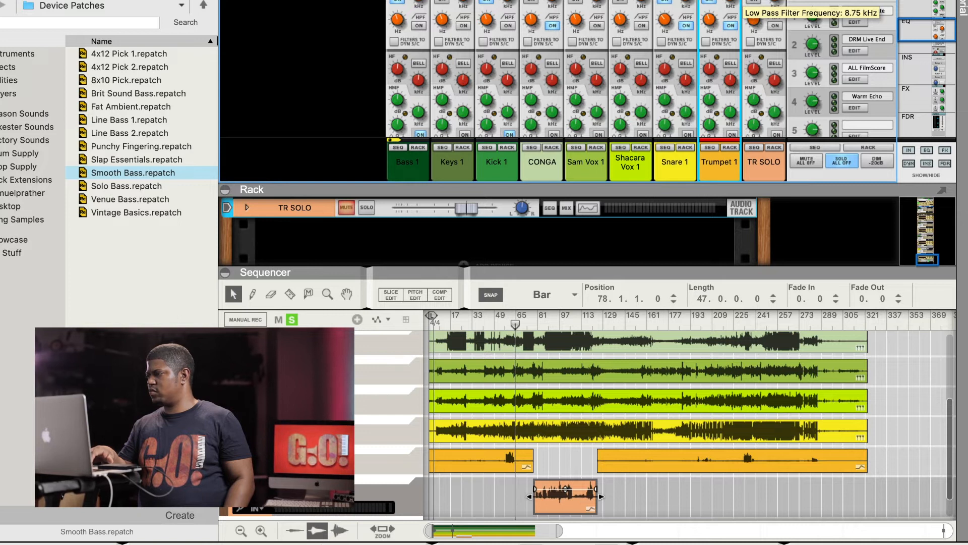
drag(515, 322, 509, 322)
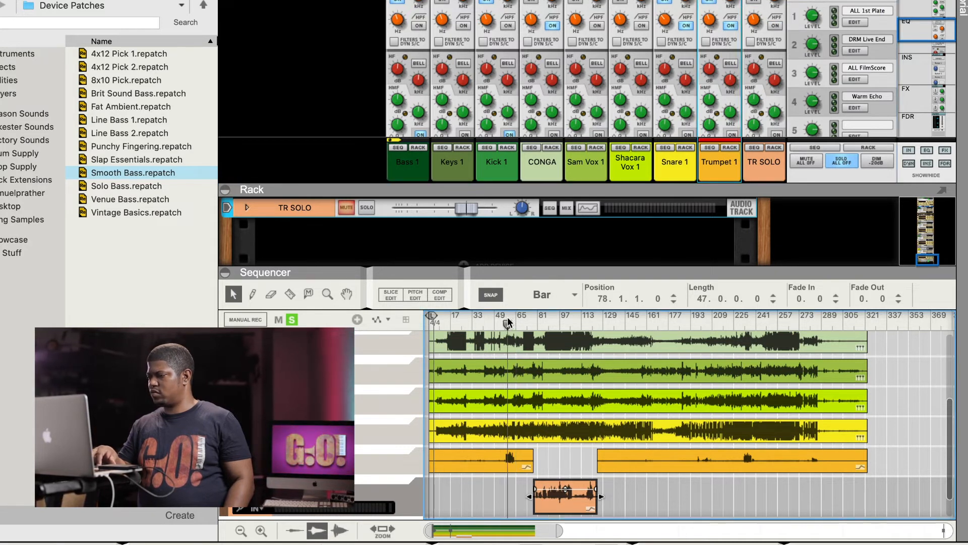
Step: Show Trumpet 1's programmer and insert effects in the rack and load the Default Mono Mix Channel 2020 patch
click(730, 147)
click(248, 208)
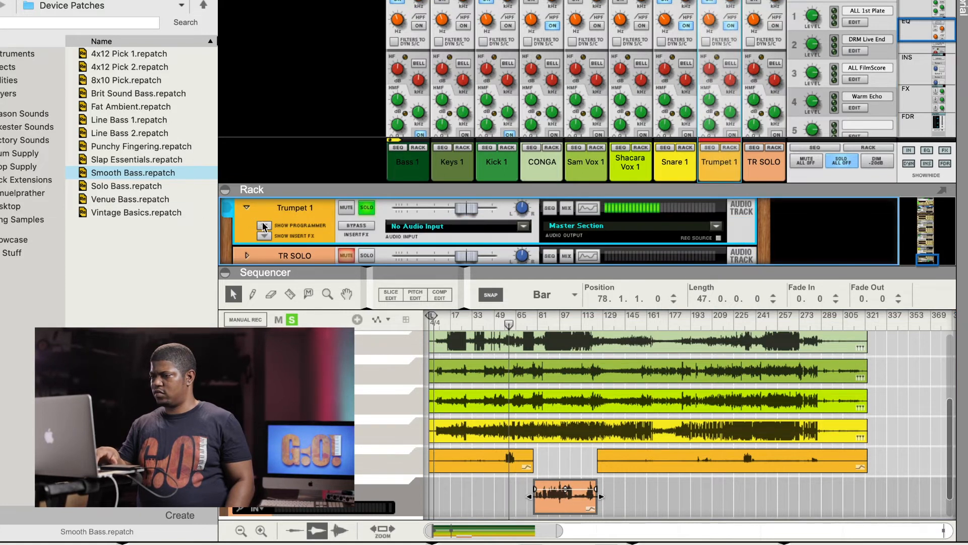
click(295, 225)
click(297, 236)
scroll(298, 237, down, 2)
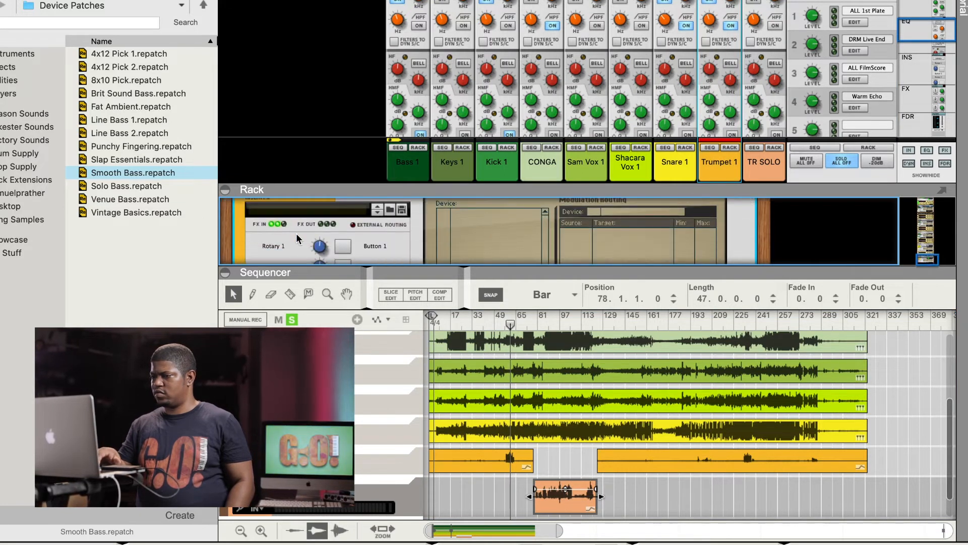
click(323, 209)
click(335, 240)
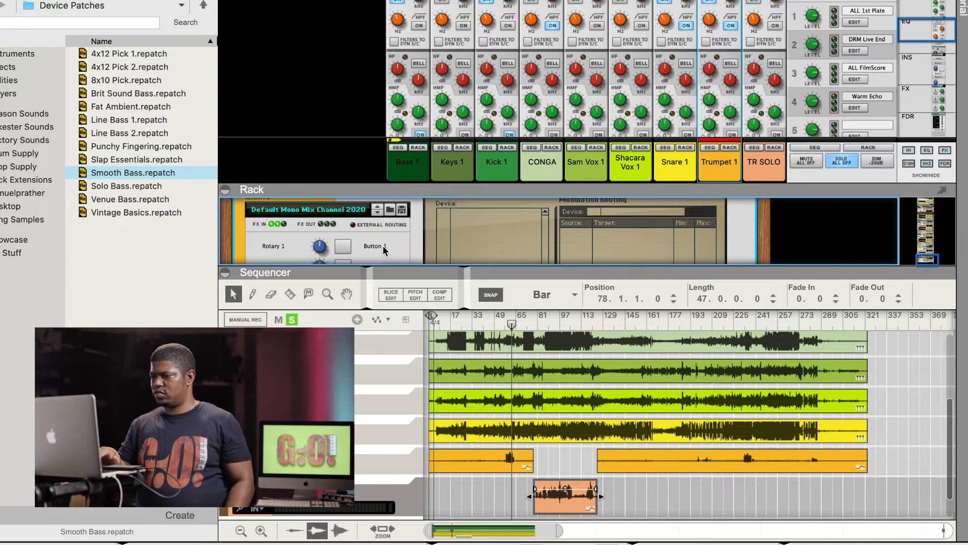
Step: Make the rack area taller for Trumpet 1's insert effects and move the playback position back to about bar 53
scroll(383, 249, up, 4)
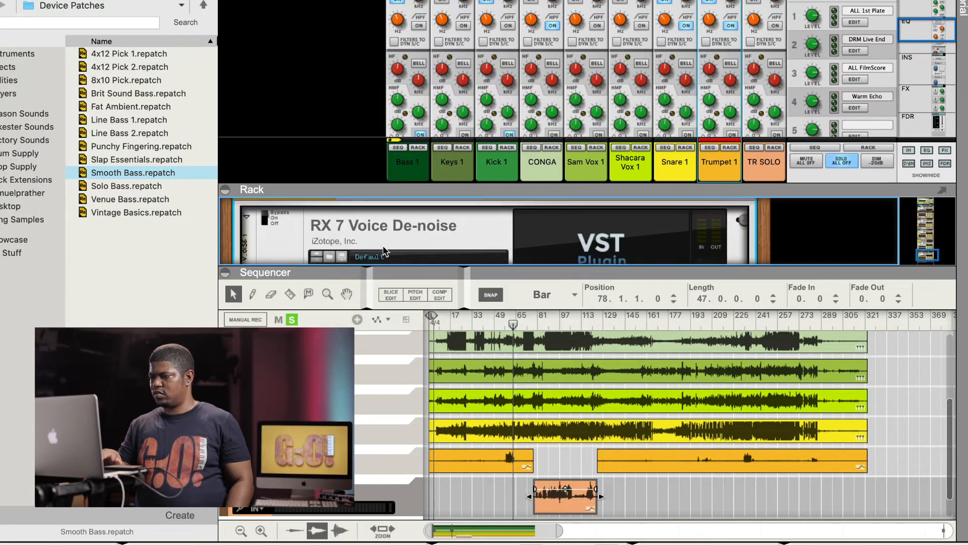
scroll(383, 250, down, 2)
scroll(383, 250, down, 1)
scroll(384, 250, up, 1)
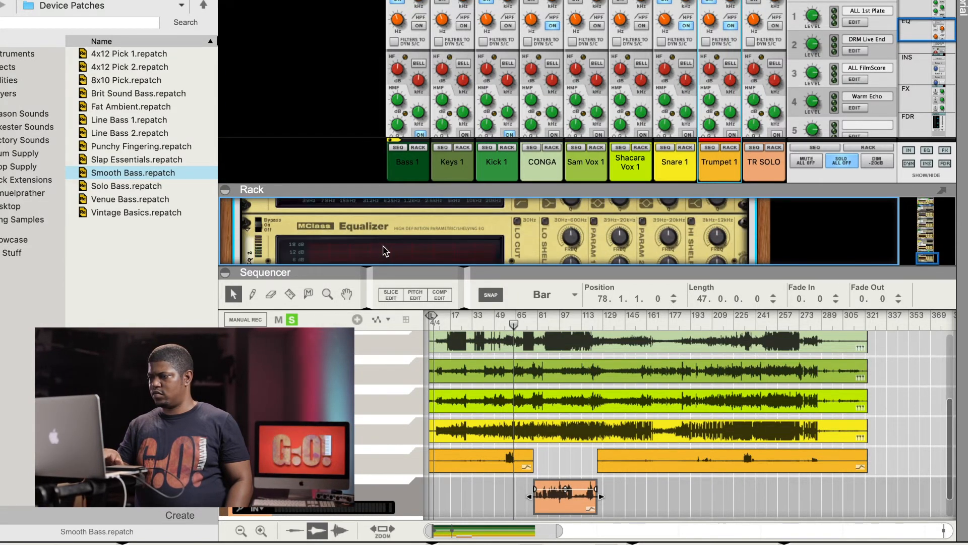
drag(401, 264, 407, 331)
drag(515, 382, 507, 382)
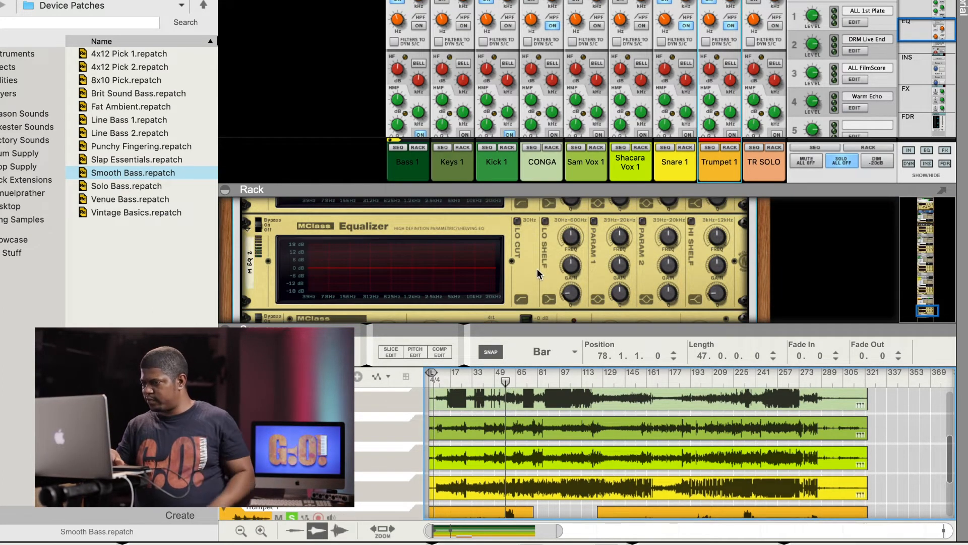
Step: Lower the attack on Trumpet 1's MClass Compressor and set its threshold to -25.2 dB
scroll(538, 273, down, 2)
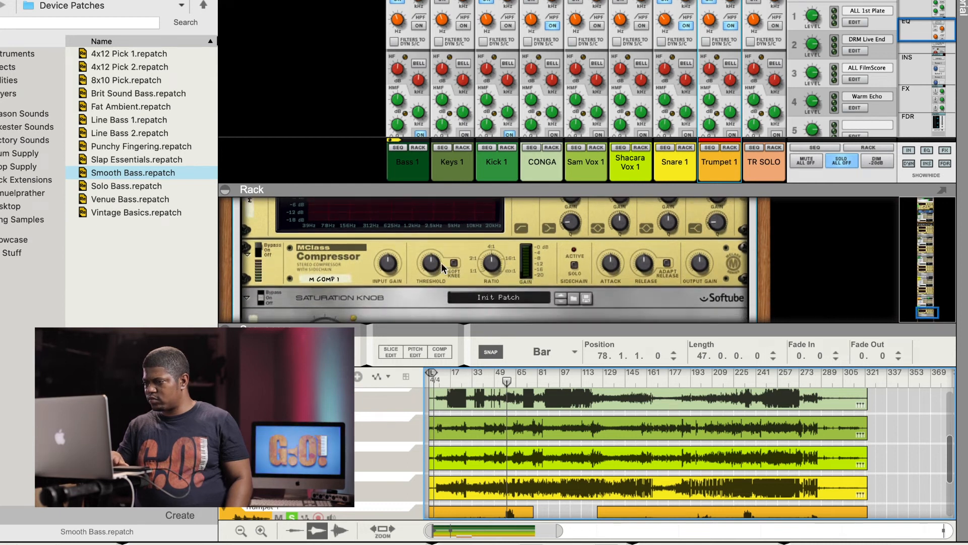
drag(610, 264, 610, 285)
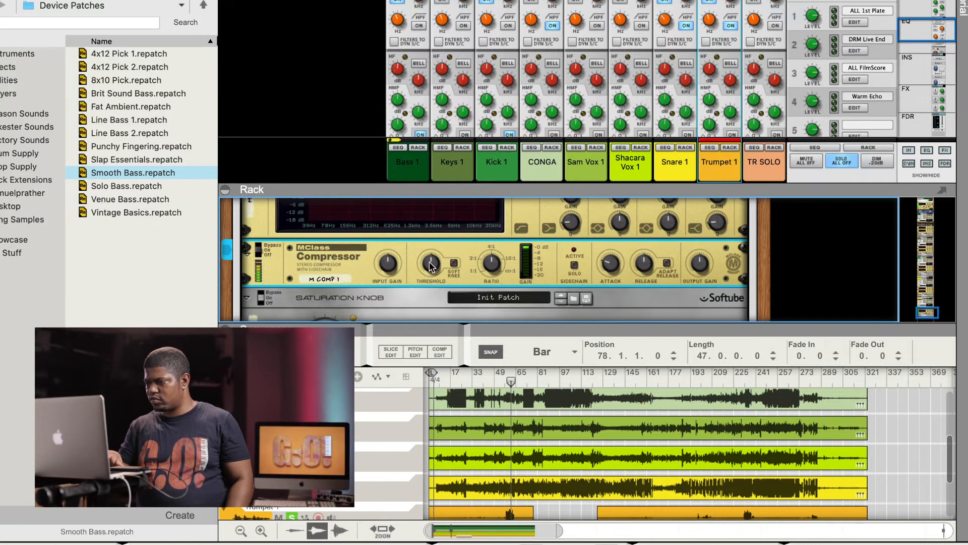
mouse_move(425, 276)
scroll(424, 273, down, 5)
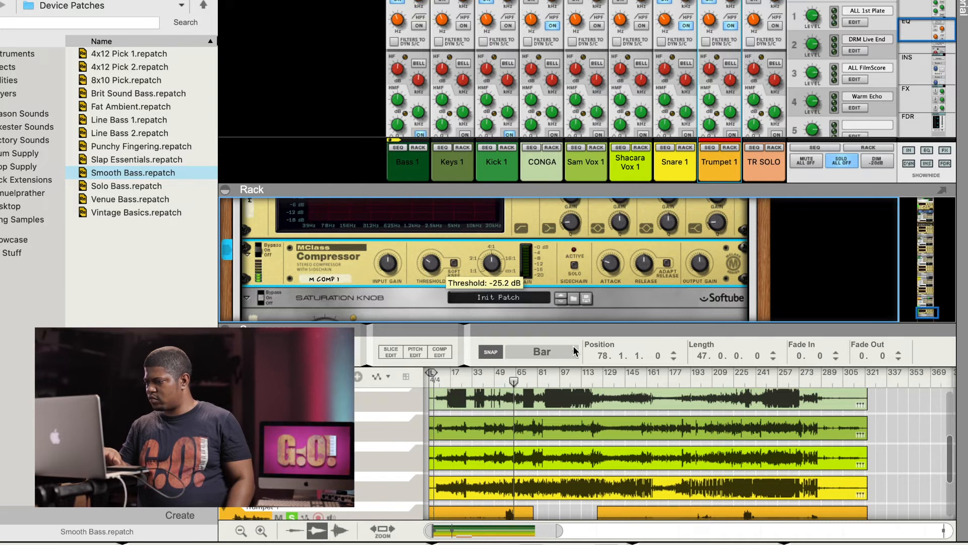
scroll(659, 434, down, 2)
scroll(658, 434, down, 1)
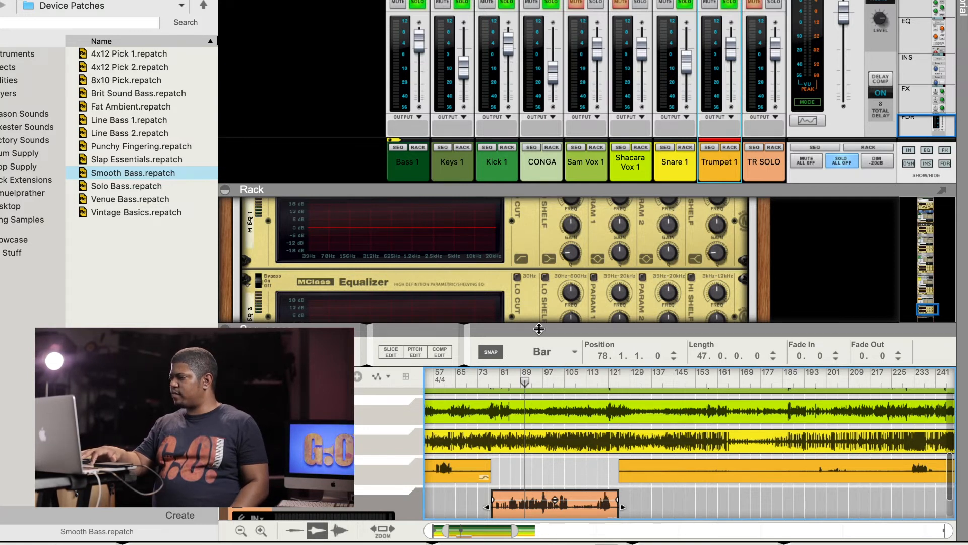
Step: Unfold the TR SOLO track's programmer in the rack and load the Default Mono Mix Channel 2020 patch as its insert effects
click(365, 499)
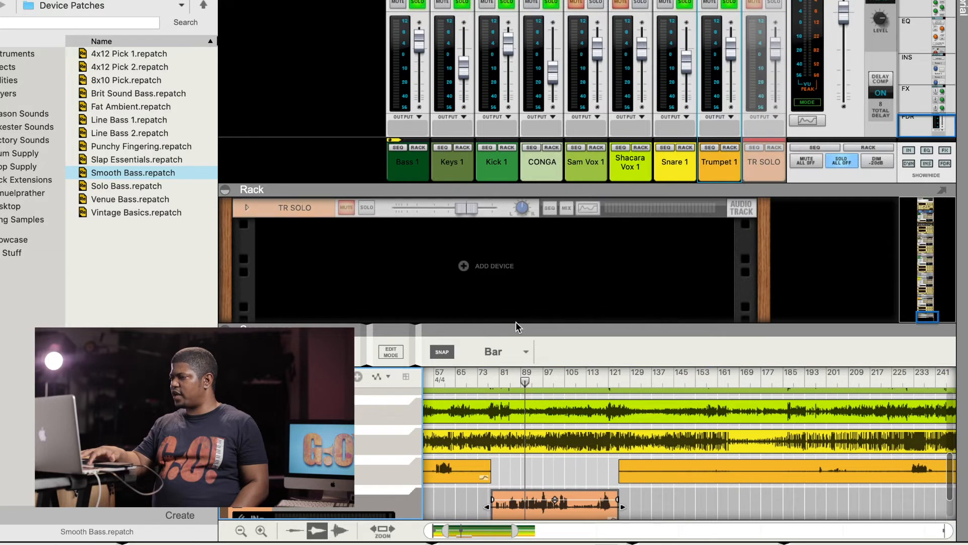
click(245, 207)
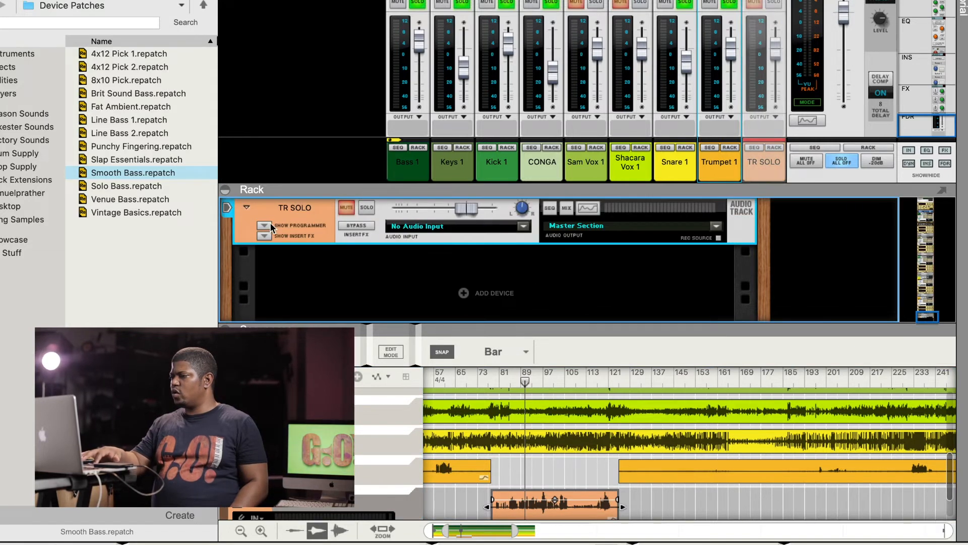
click(263, 225)
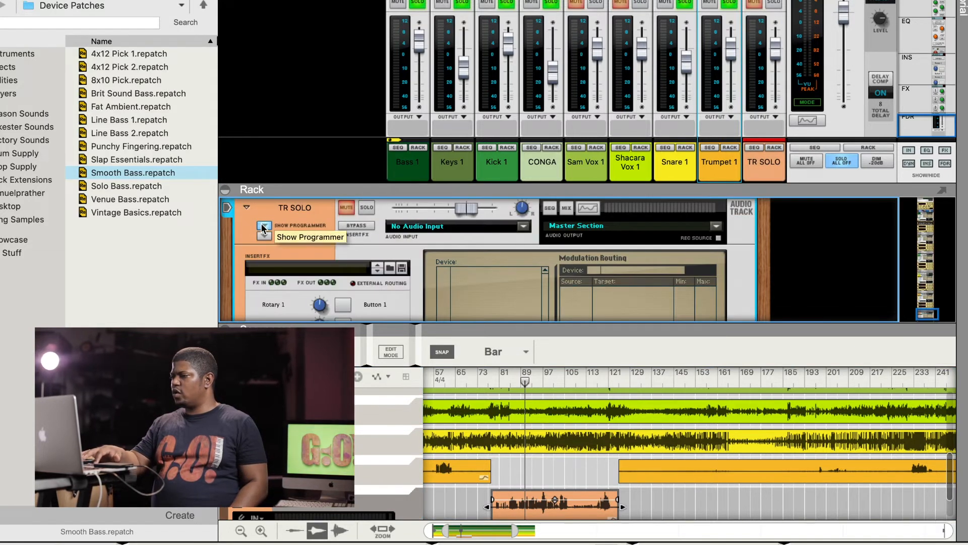
right_click(293, 272)
click(258, 265)
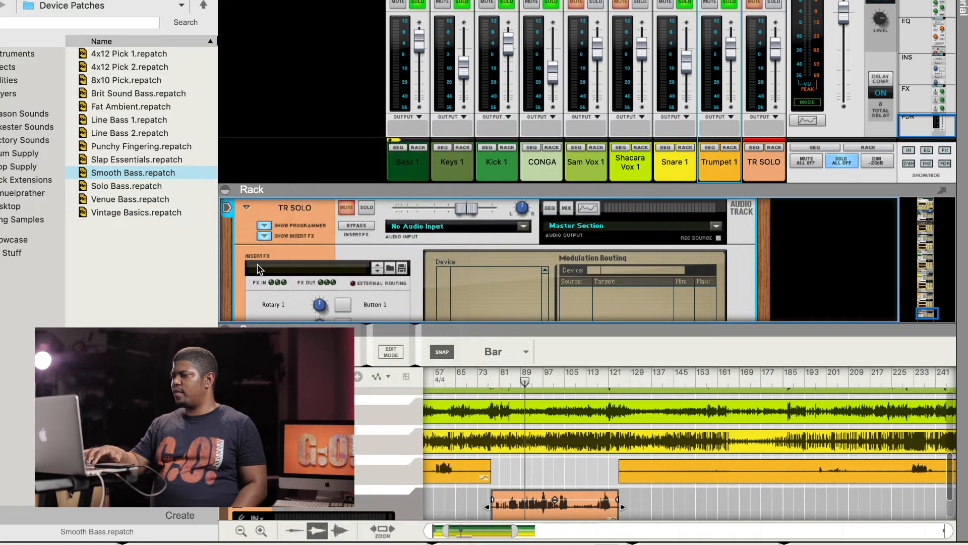
click(258, 264)
click(310, 293)
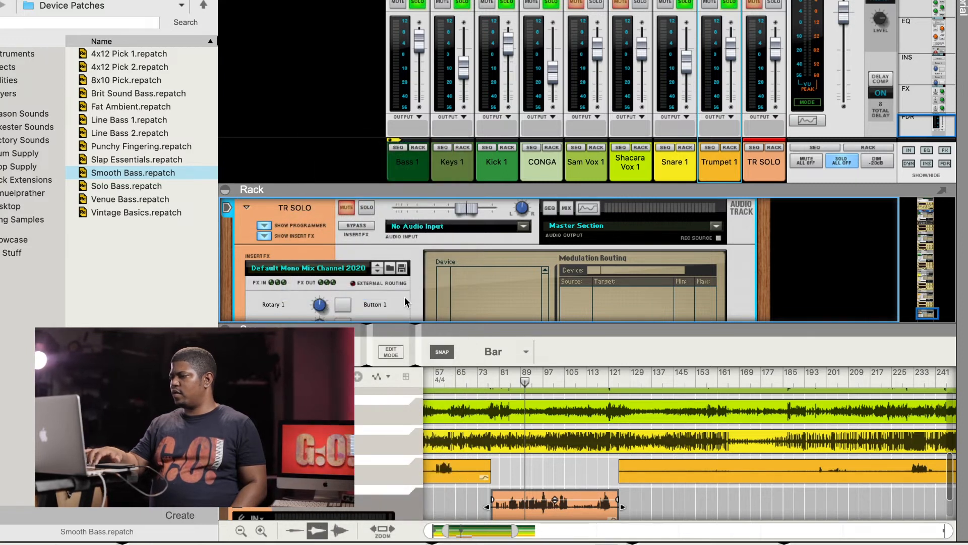
Step: Take the TR SOLO insert chain's MClass Compressor out of bypass, adjust its attack and lower its threshold
scroll(405, 296, down, 10)
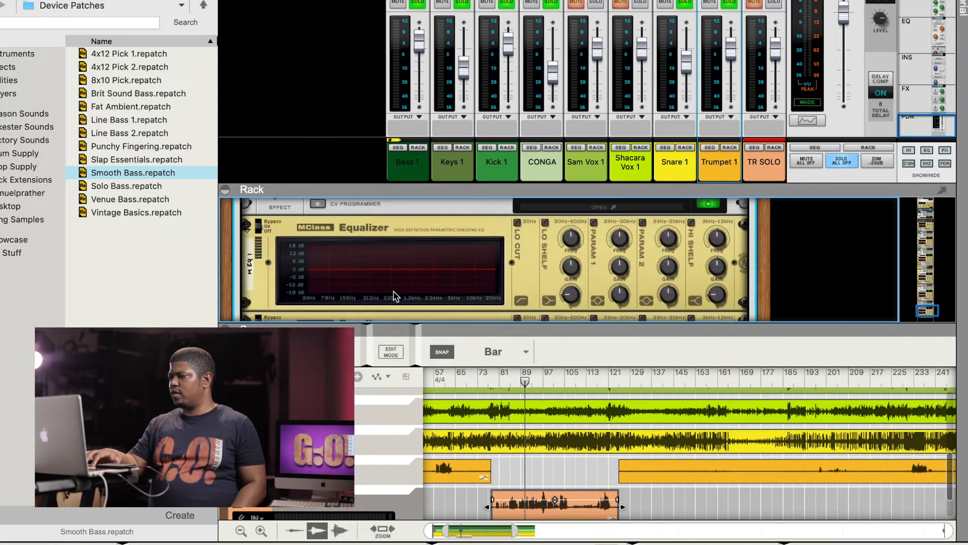
scroll(298, 242, up, 2)
scroll(298, 240, up, 1)
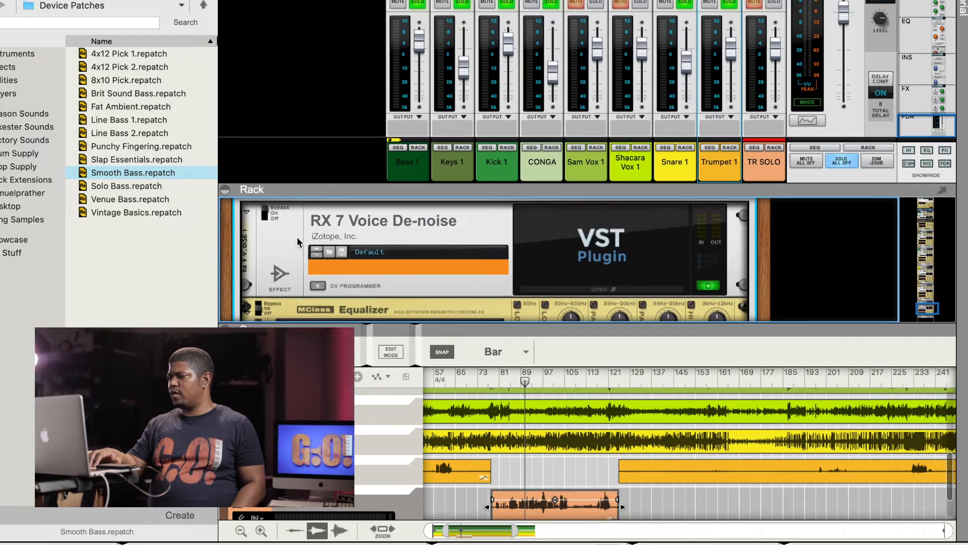
scroll(298, 240, down, 5)
scroll(298, 241, down, 1)
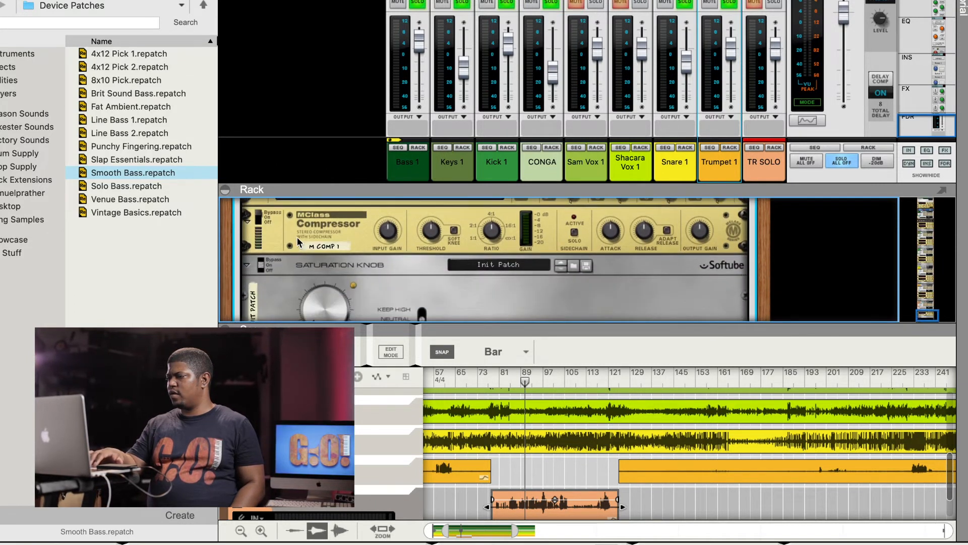
click(255, 217)
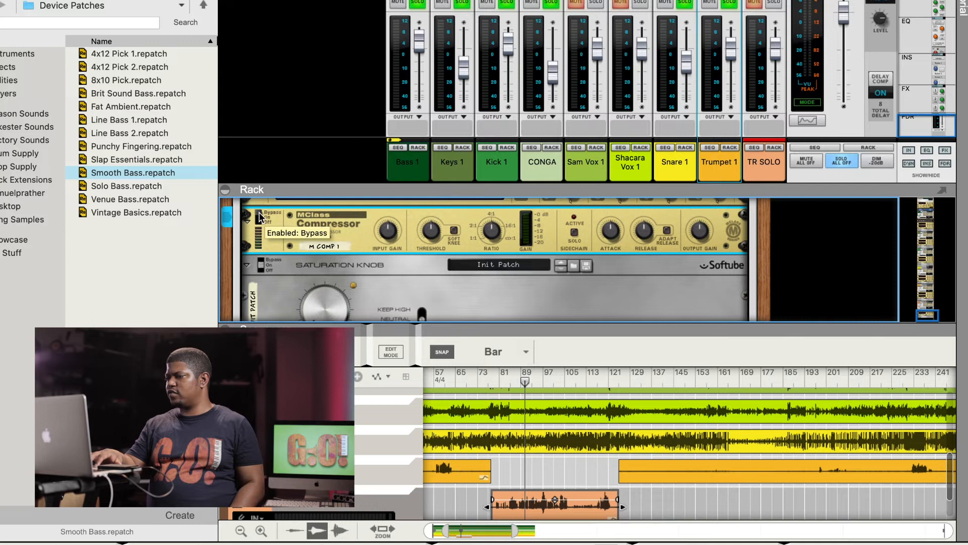
drag(609, 228, 607, 213)
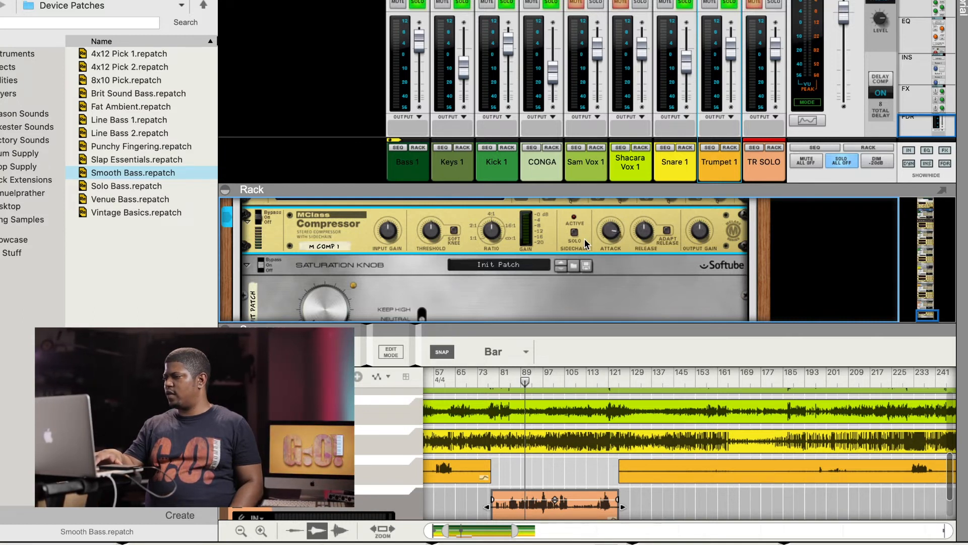
drag(430, 234, 427, 241)
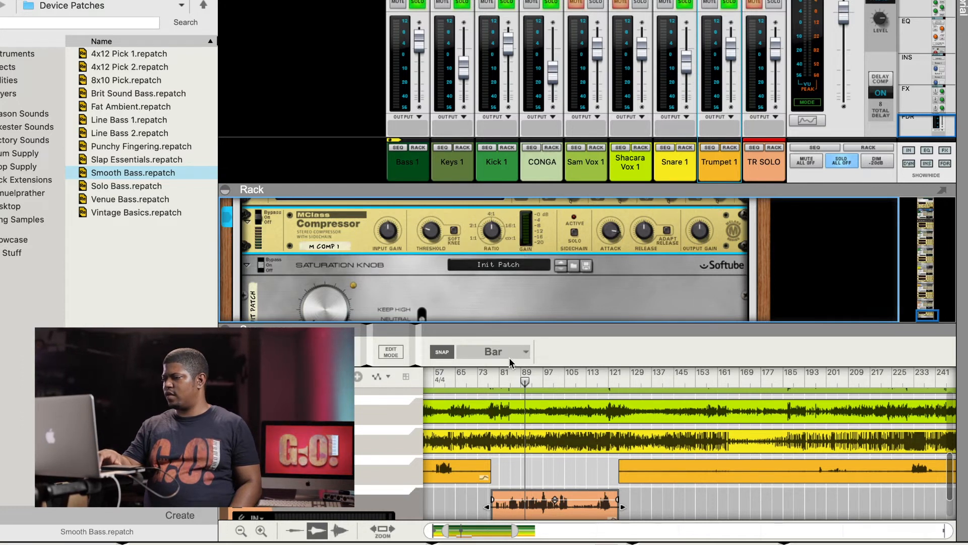
Step: Play the song from about bar 81 and fine-tune the threshold of the TR SOLO compressor
click(500, 377)
key(space)
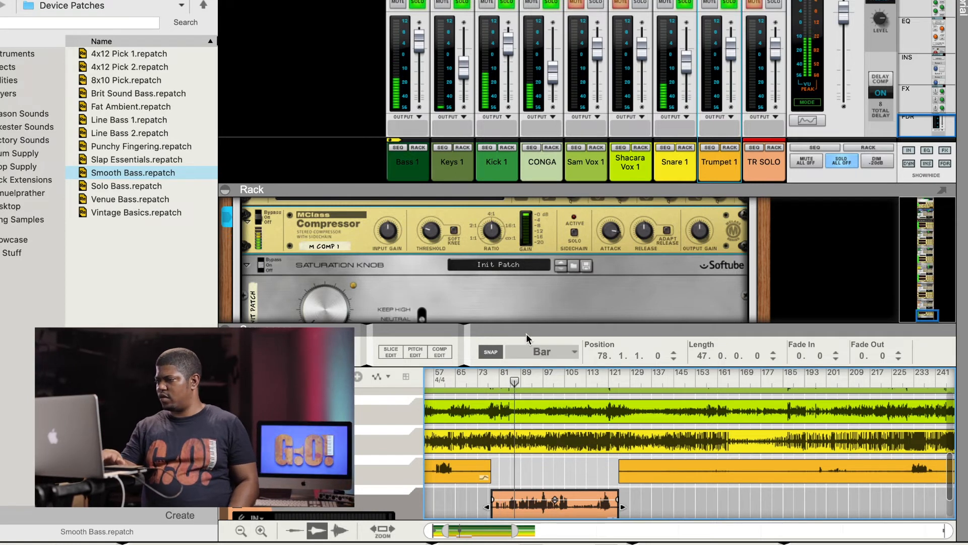
scroll(443, 277, down, 3)
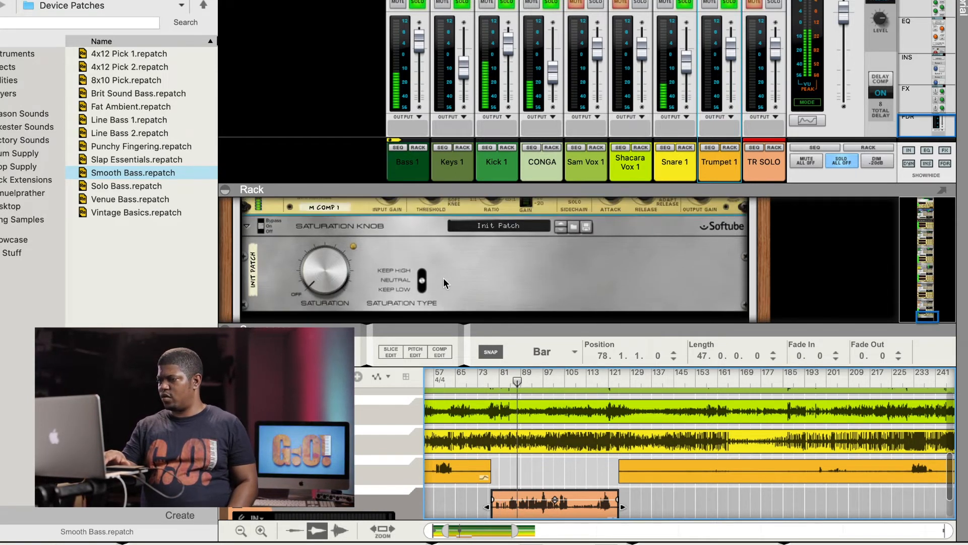
scroll(443, 278, up, 2)
click(426, 214)
drag(425, 214, 426, 216)
scroll(530, 237, up, 1)
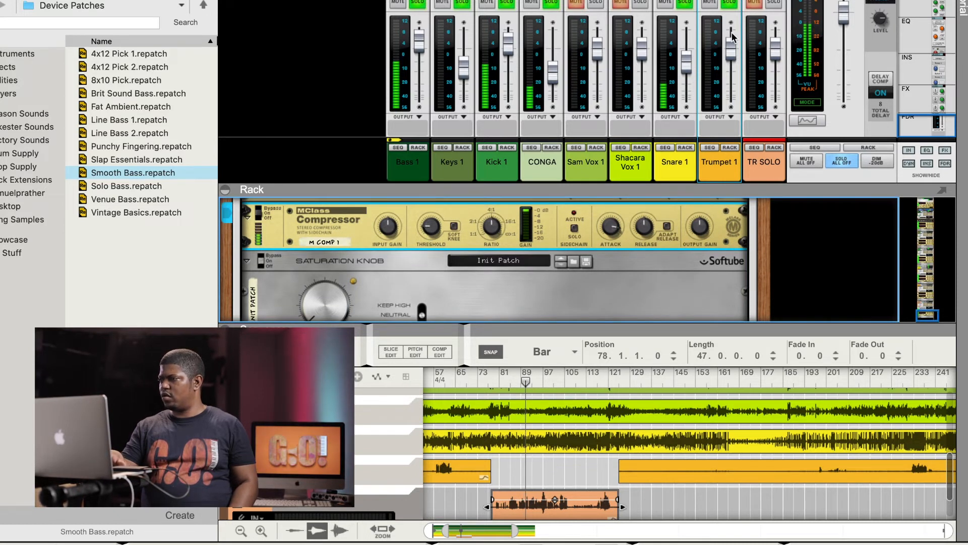
Step: Solo the TR SOLO channel in the mixer and enable its high-pass filter
click(774, 3)
click(729, 2)
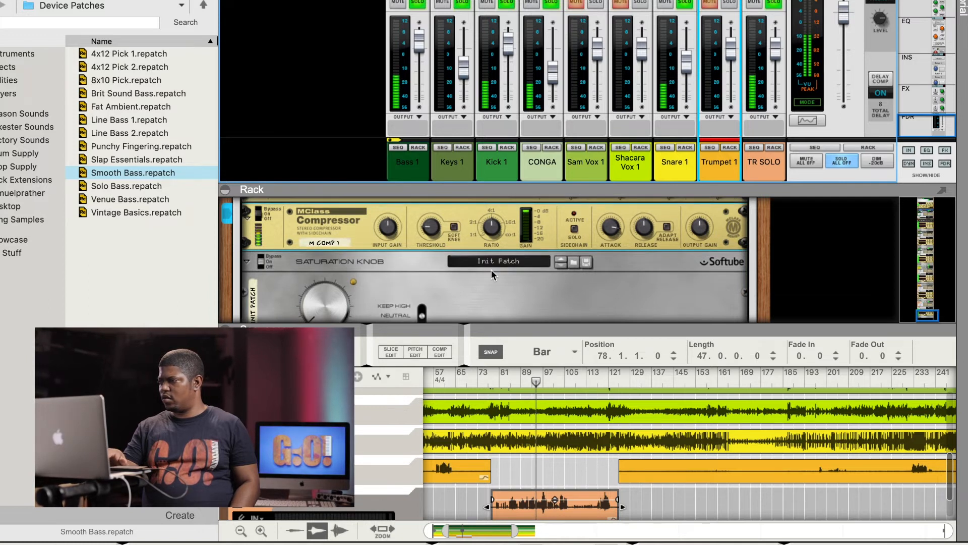
scroll(733, 72, up, 5)
scroll(732, 72, up, 8)
scroll(732, 72, up, 8)
scroll(732, 72, up, 1)
click(775, 25)
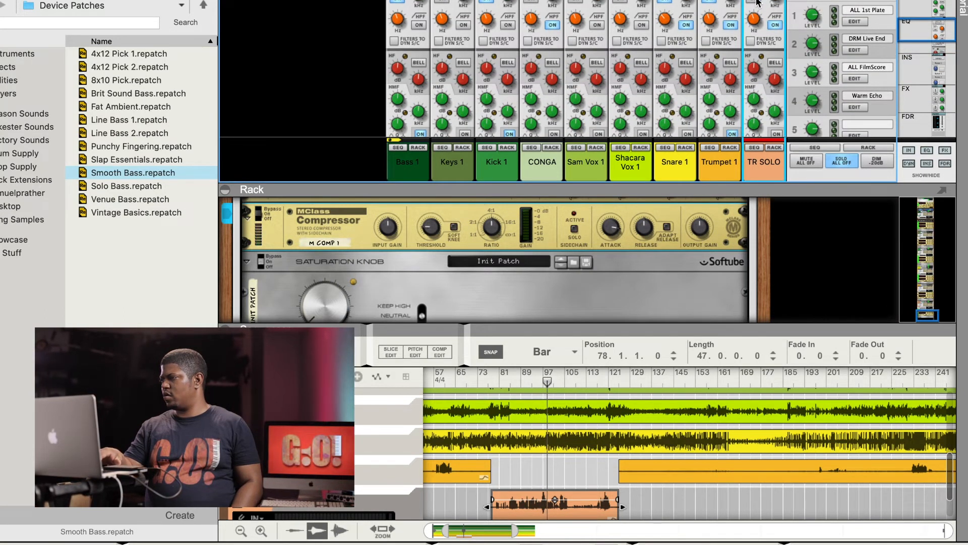
drag(770, 2, 732, 2)
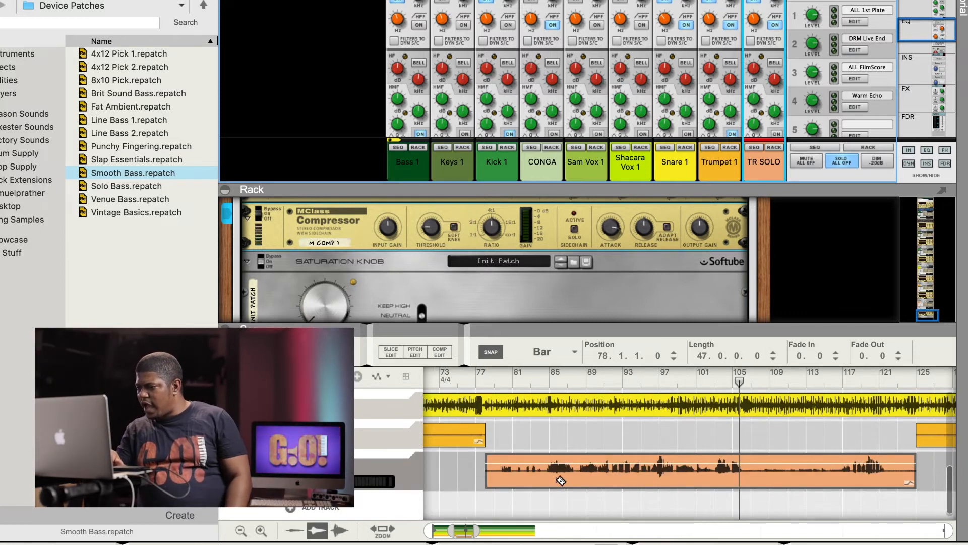
Step: Enlarge the TR SOLO waveform display, turn snap off and split the clip just before bar 85
drag(473, 530, 449, 529)
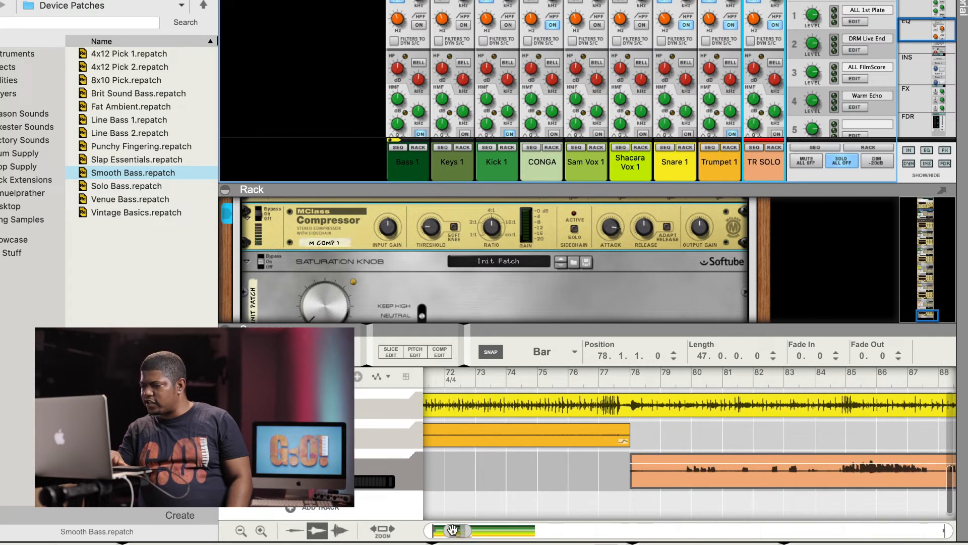
click(340, 530)
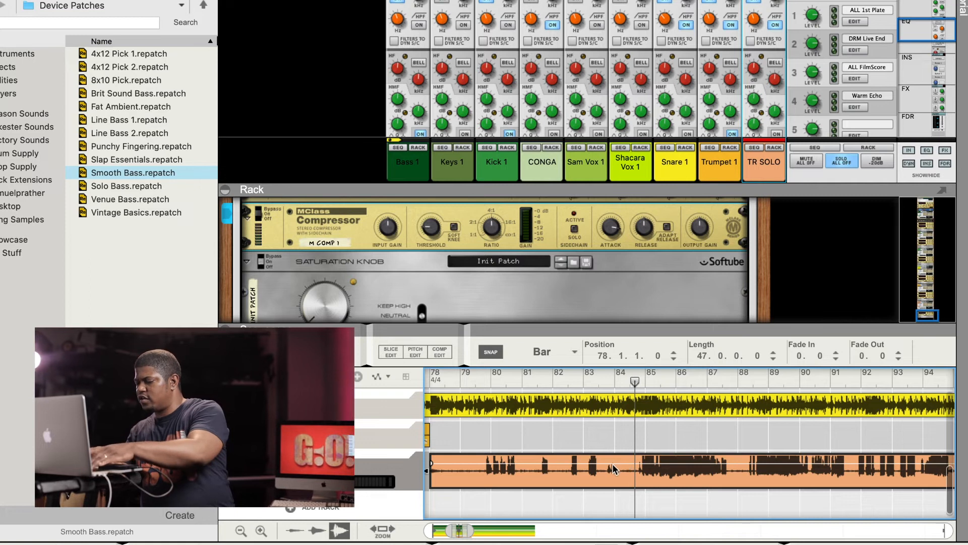
click(641, 467)
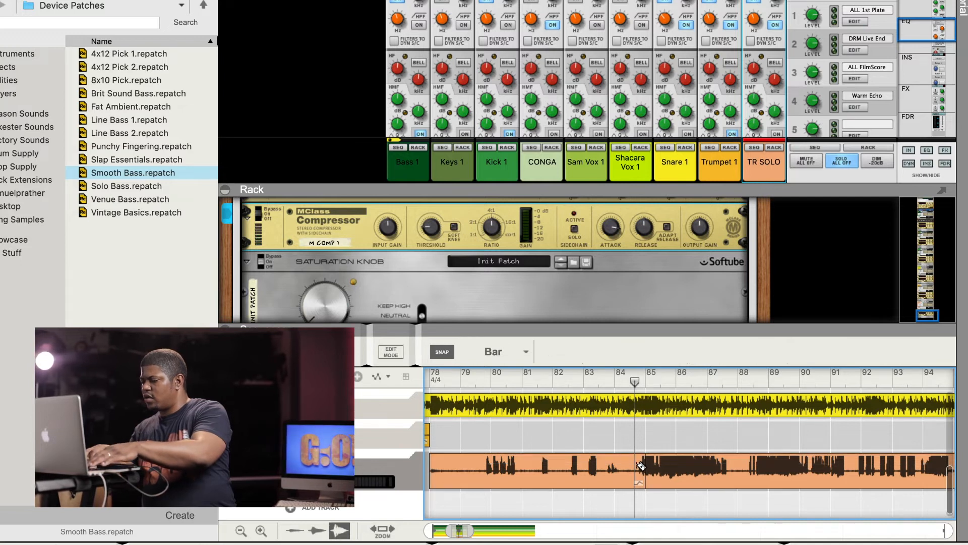
click(641, 466)
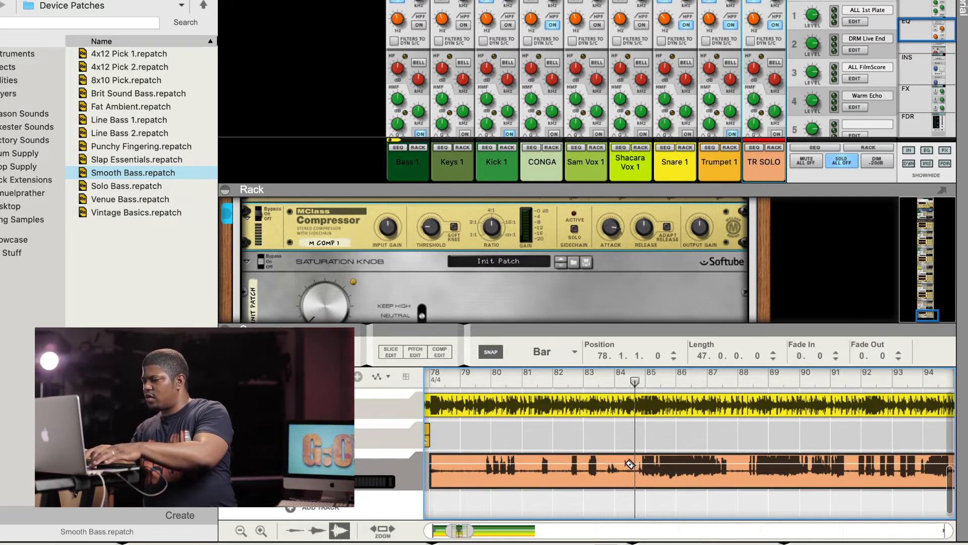
click(490, 355)
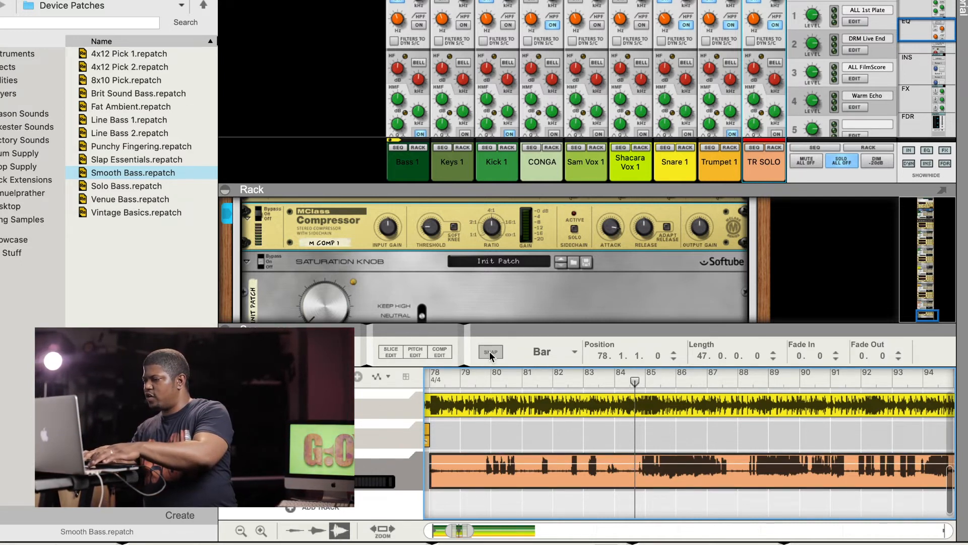
click(636, 462)
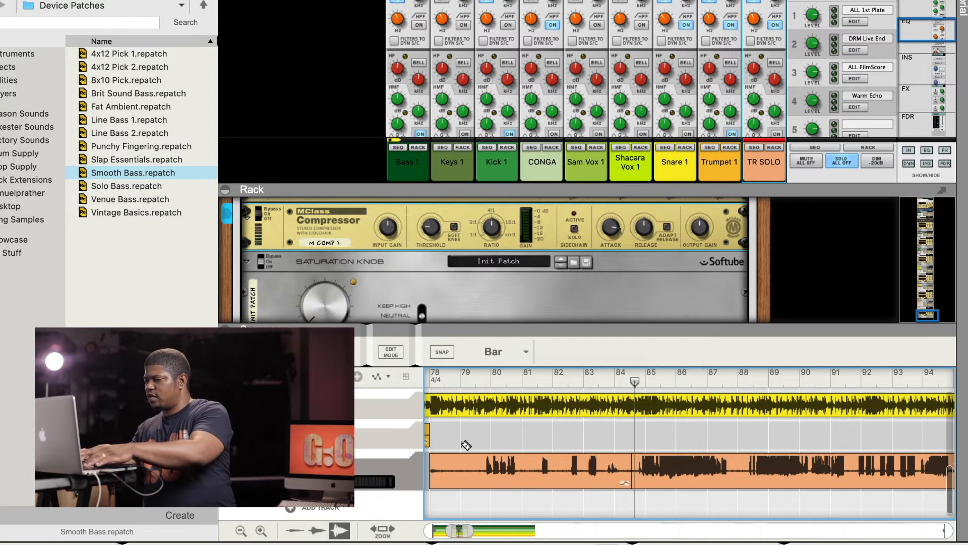
Step: Move the first part of the split TR SOLO clip up to the Trumpet 1 track and play the song
click(468, 464)
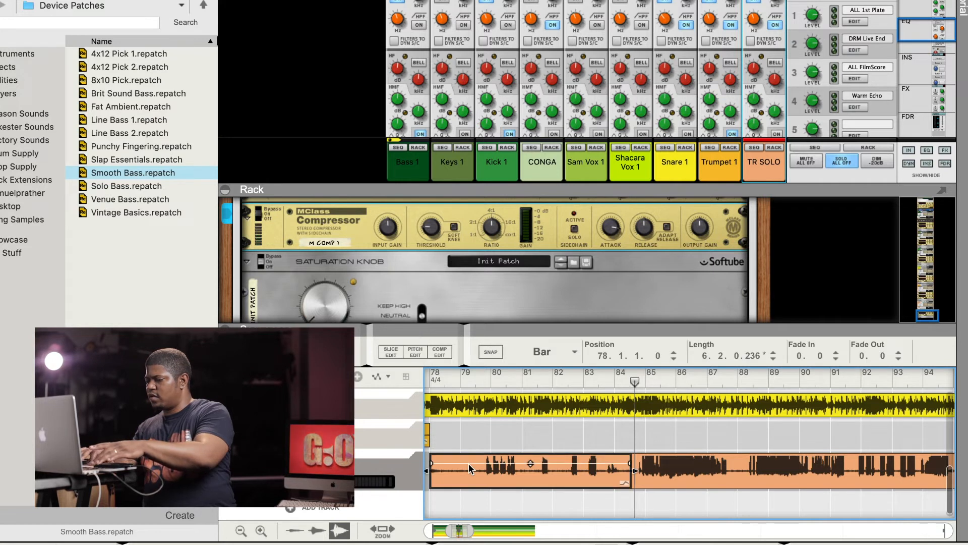
drag(470, 465, 470, 439)
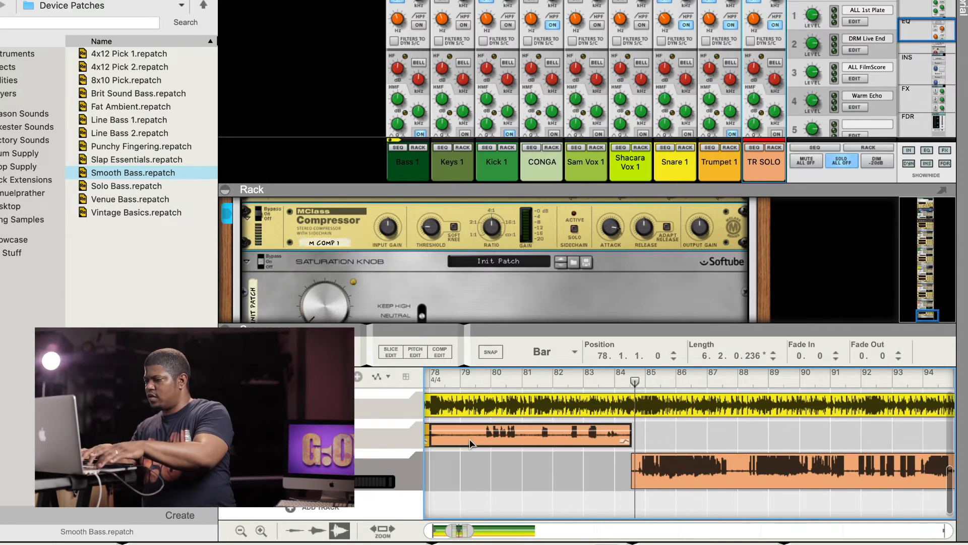
key(space)
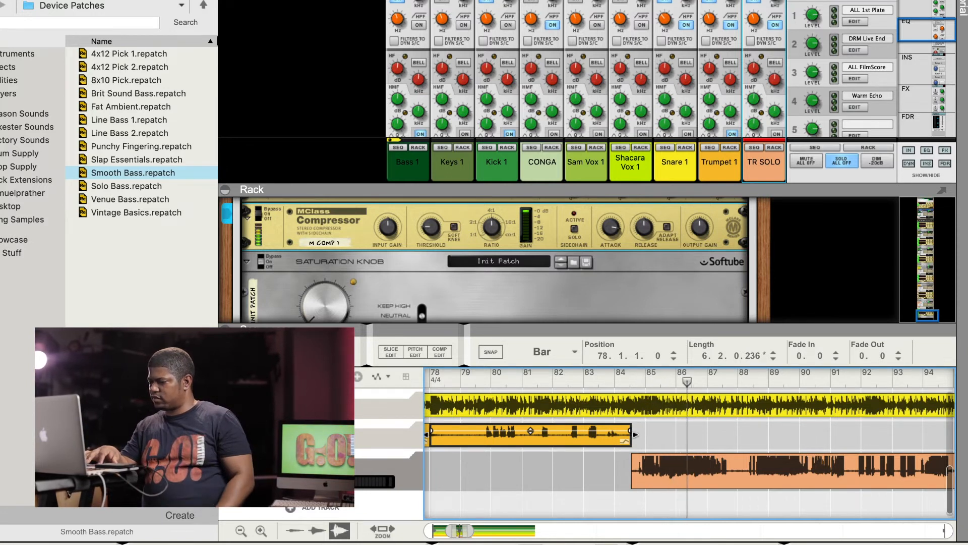
Step: Split the remaining TR SOLO clip at about bar 108 and lower the clip level of the part before the cut
drag(471, 530, 524, 529)
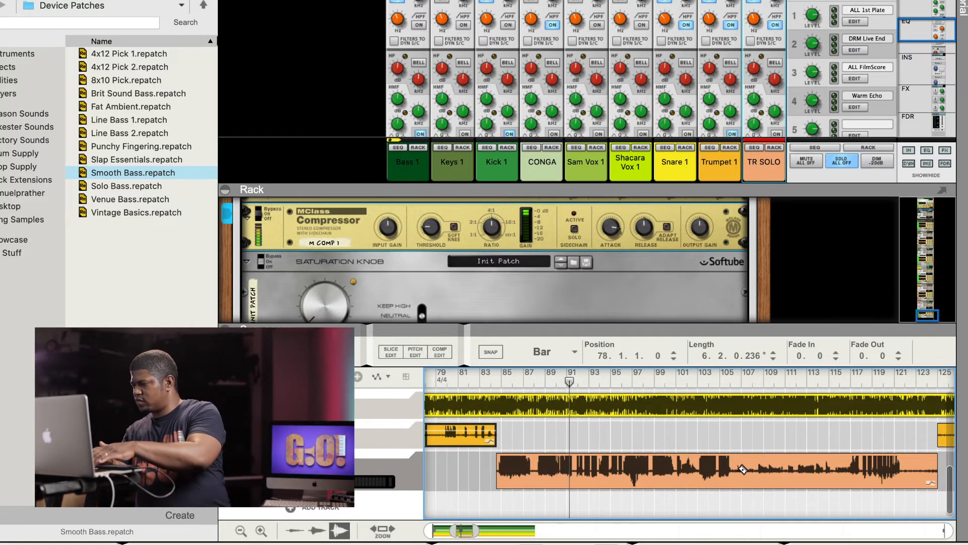
click(761, 467)
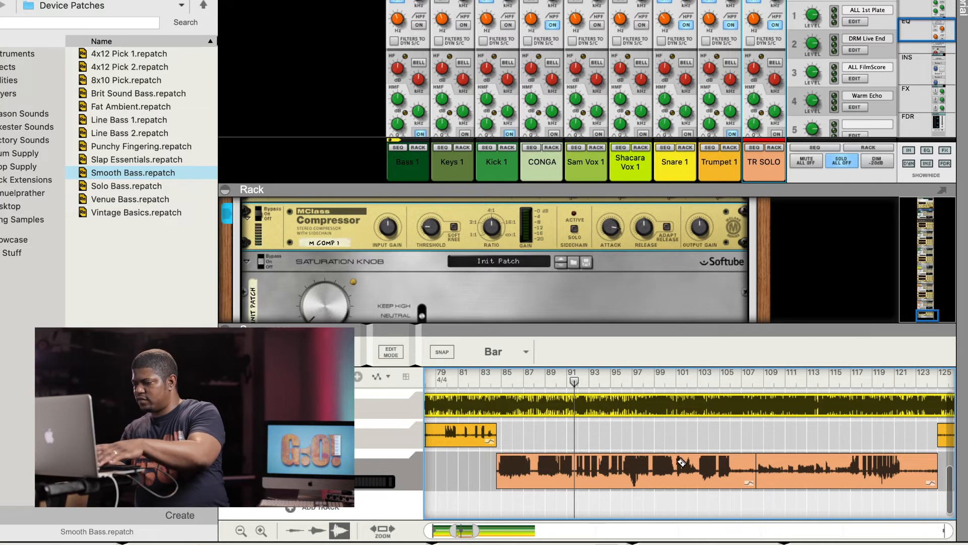
click(632, 466)
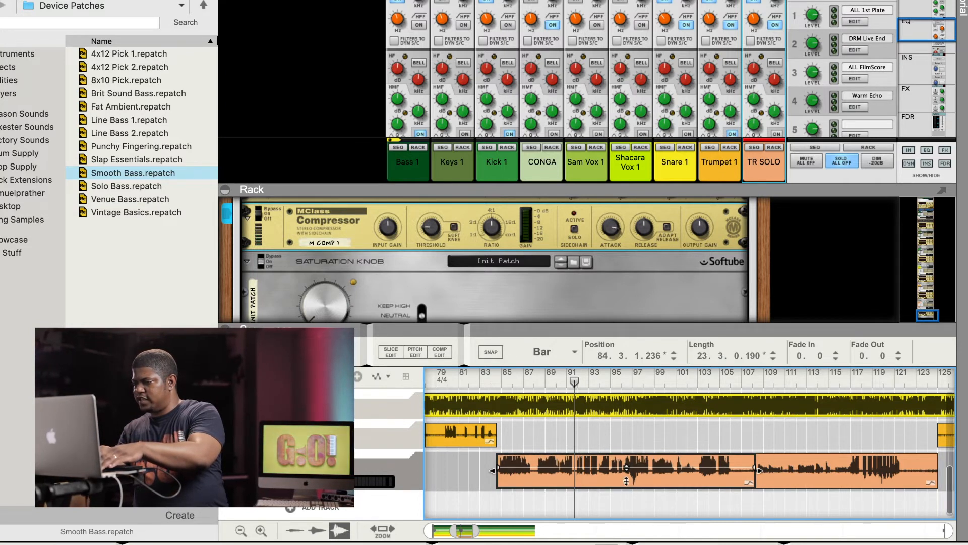
drag(626, 484, 626, 489)
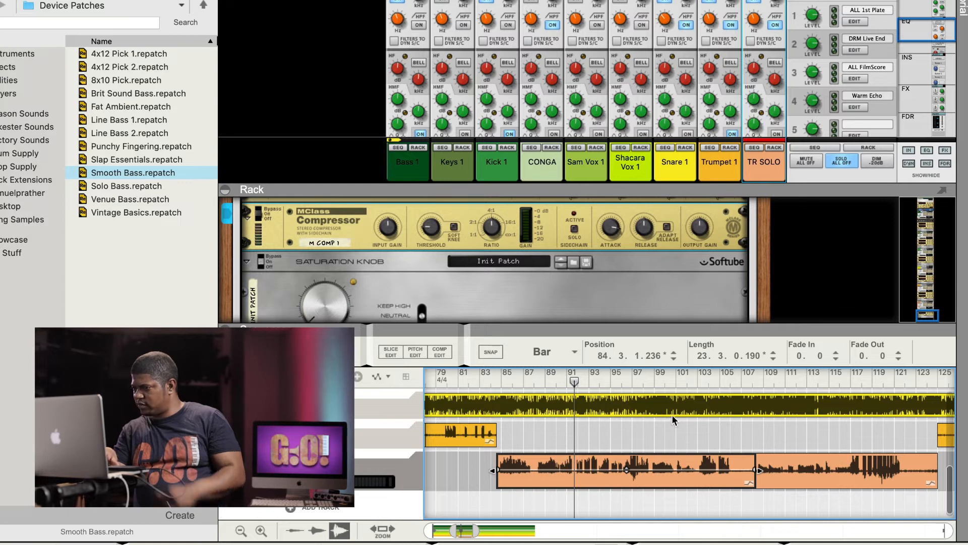
Step: Play the TR SOLO part from about bar 84, lower its clip level a little more, and play around bars 105 to 107
click(498, 379)
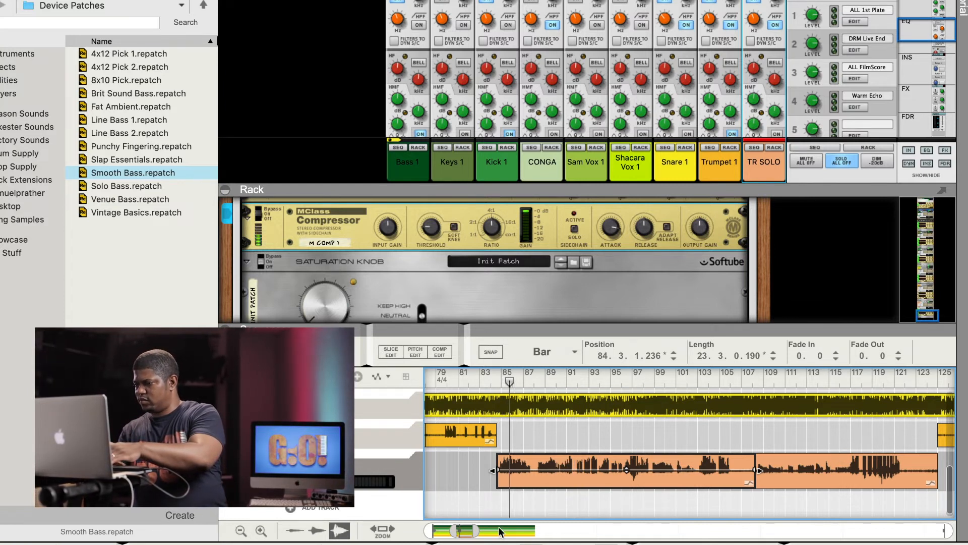
drag(469, 532, 469, 532)
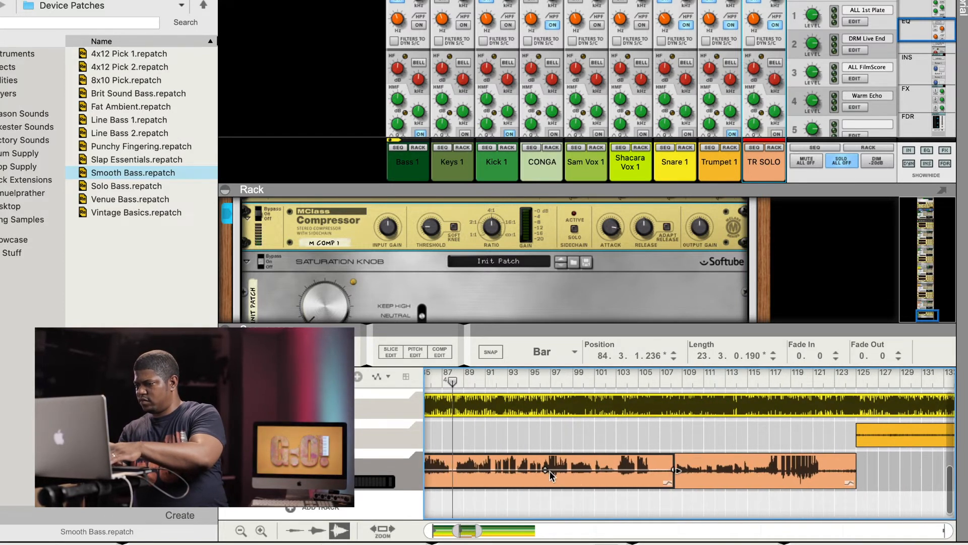
drag(546, 469, 547, 479)
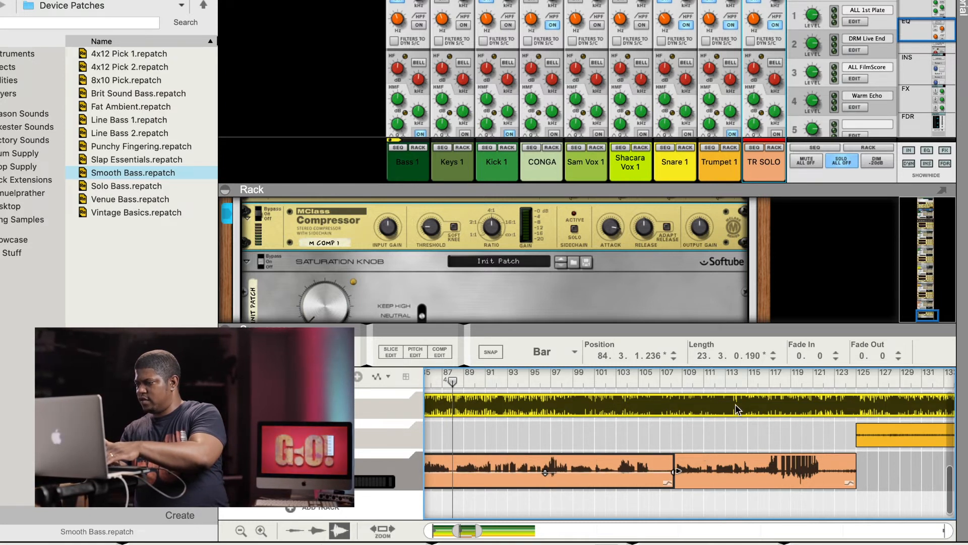
click(651, 377)
click(676, 380)
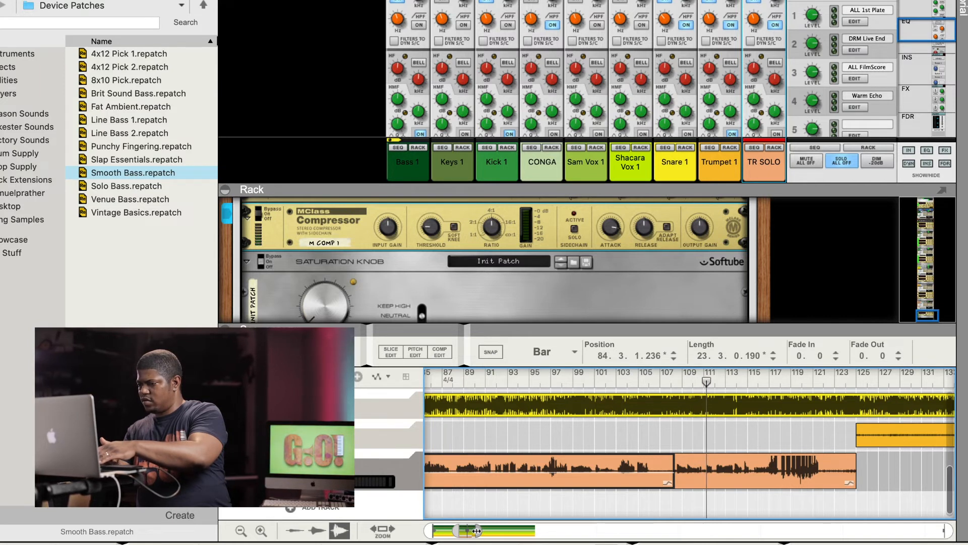
Step: Cut out the loud TR SOLO section from about bar 117 to 121, lower its clip level and play from bar 117
mouse_move(470, 530)
mouse_down()
mouse_move(460, 530)
mouse_move(471, 529)
mouse_up()
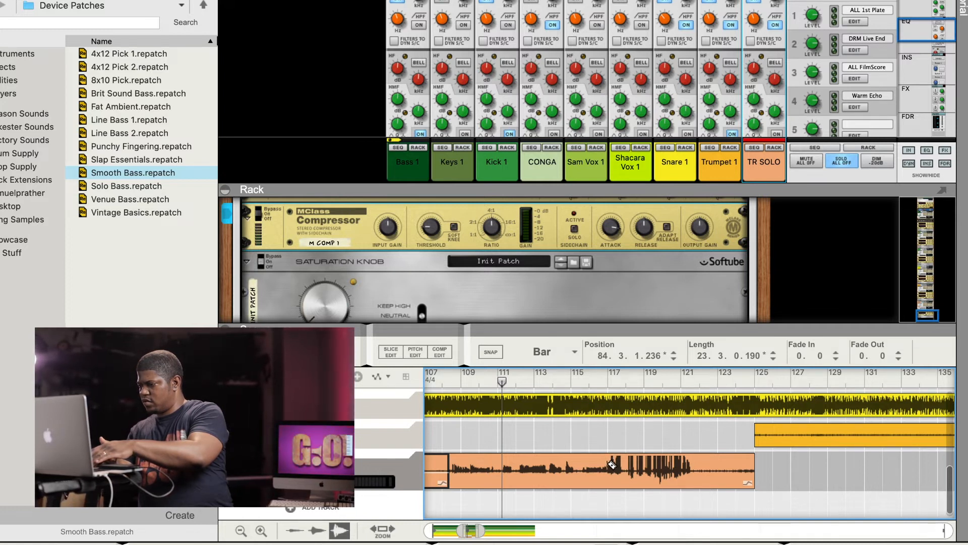
drag(691, 471, 691, 471)
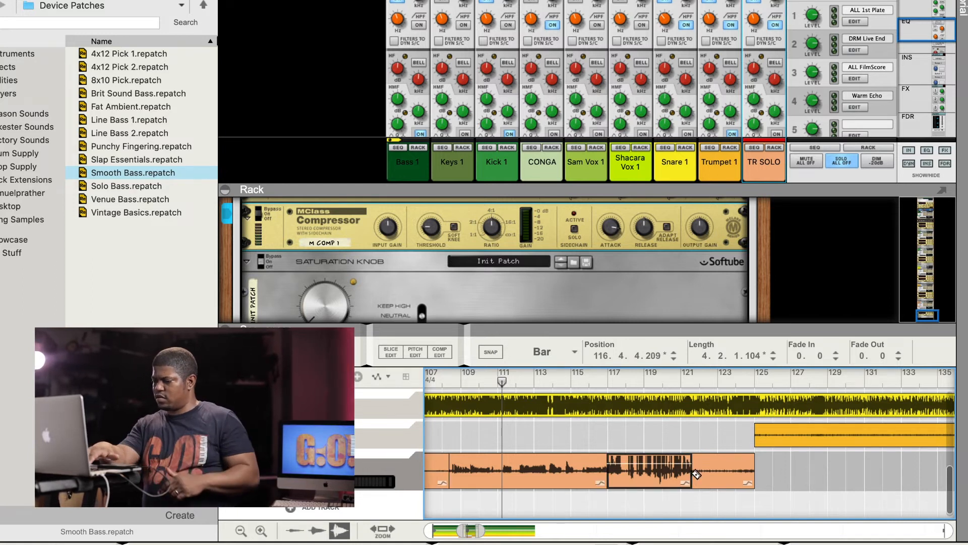
click(694, 467)
click(691, 472)
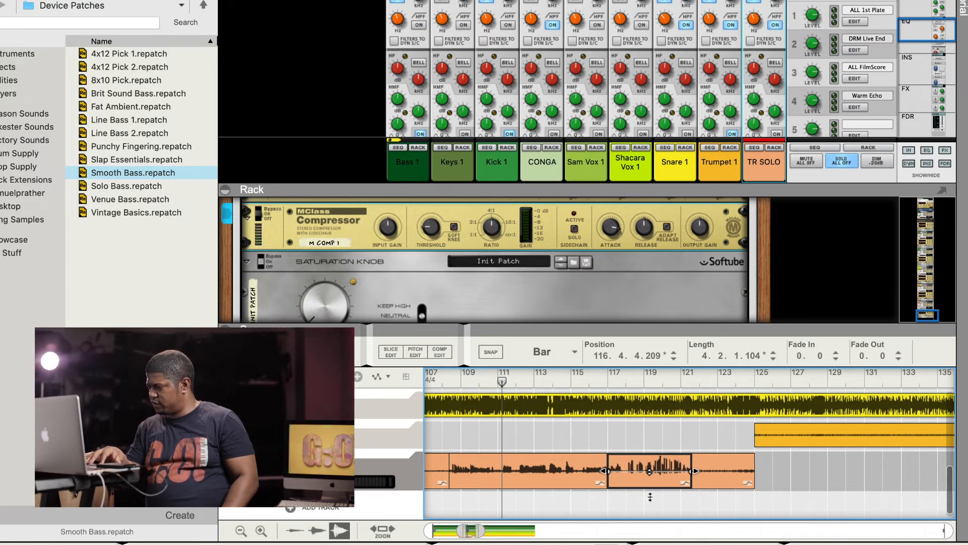
click(601, 384)
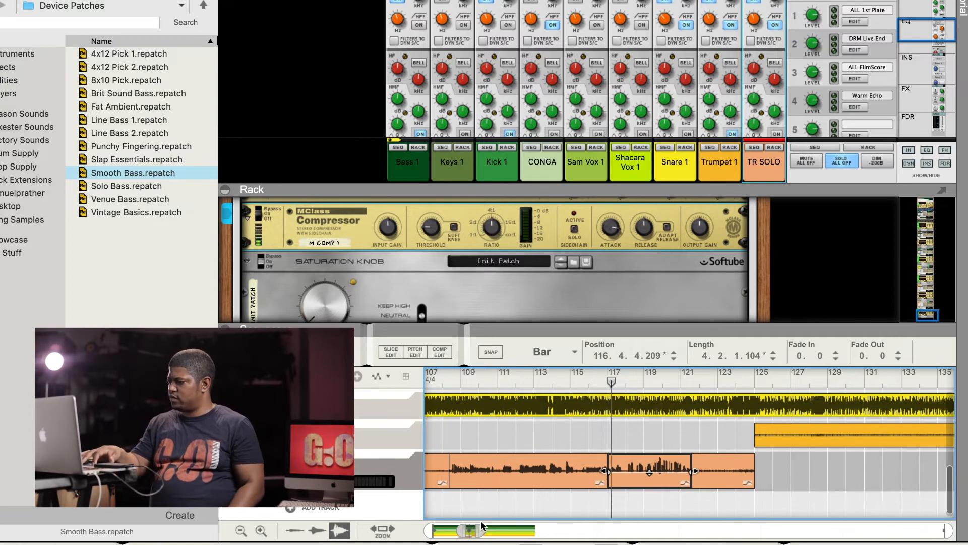
Step: Isolate the short loud peak at bar 97 of TR SOLO, lower its clip level and play from bar 96
drag(531, 531, 485, 532)
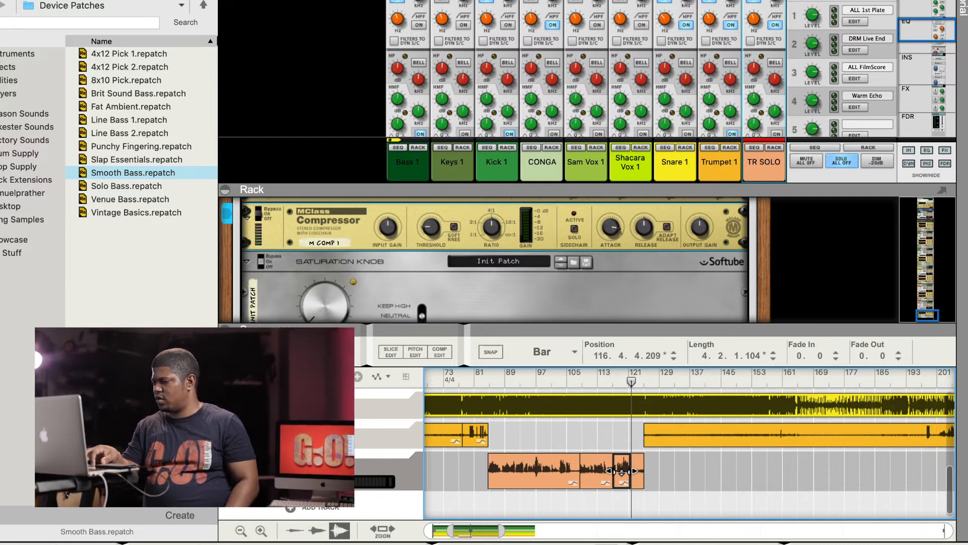
drag(503, 530, 464, 530)
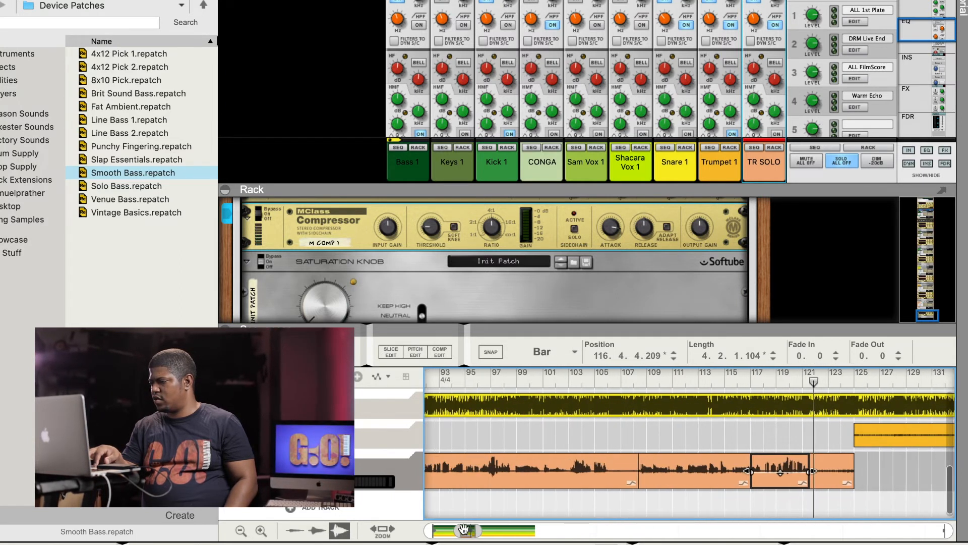
click(493, 380)
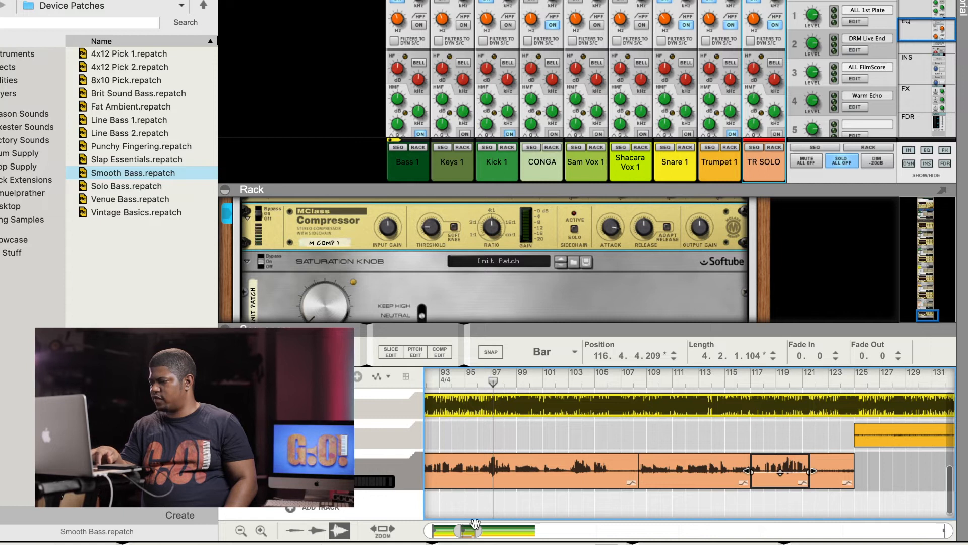
drag(478, 528, 425, 527)
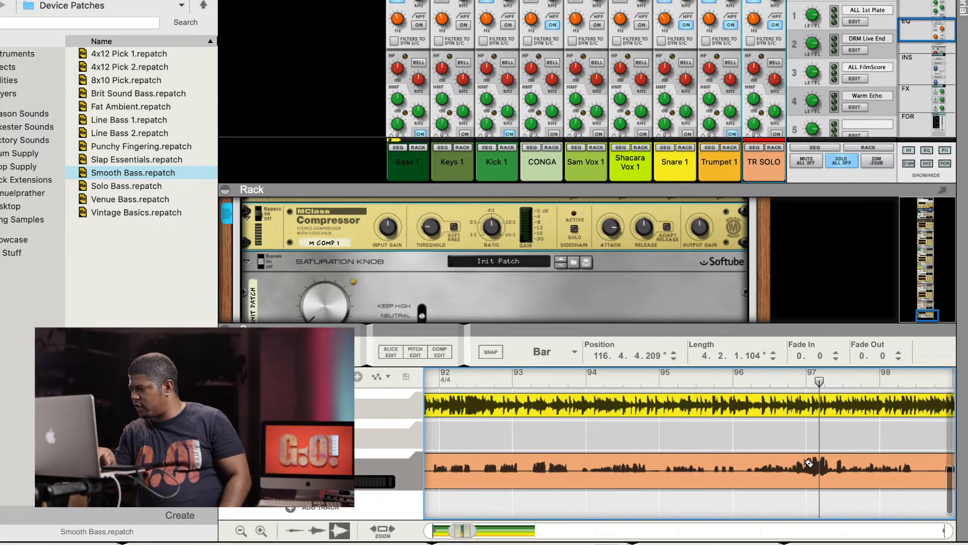
click(842, 473)
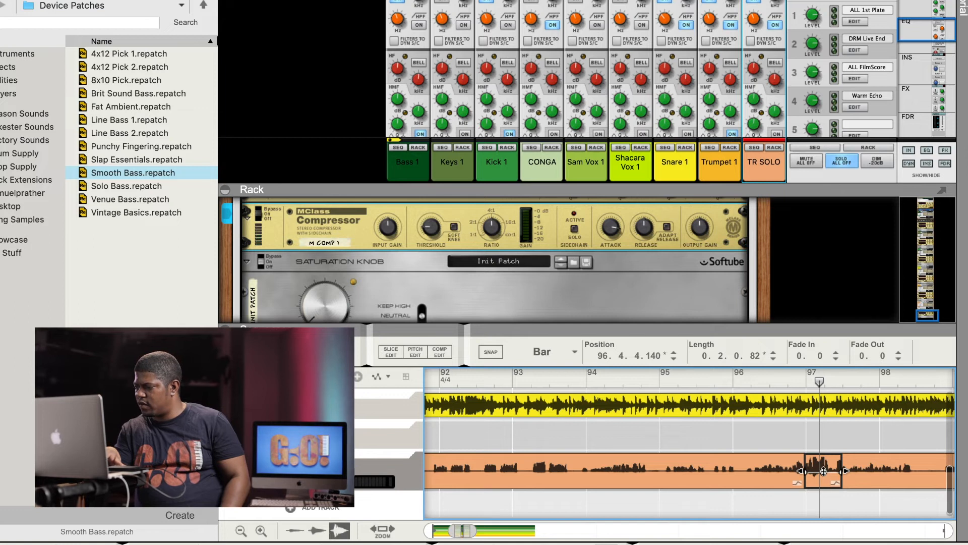
drag(823, 475, 823, 478)
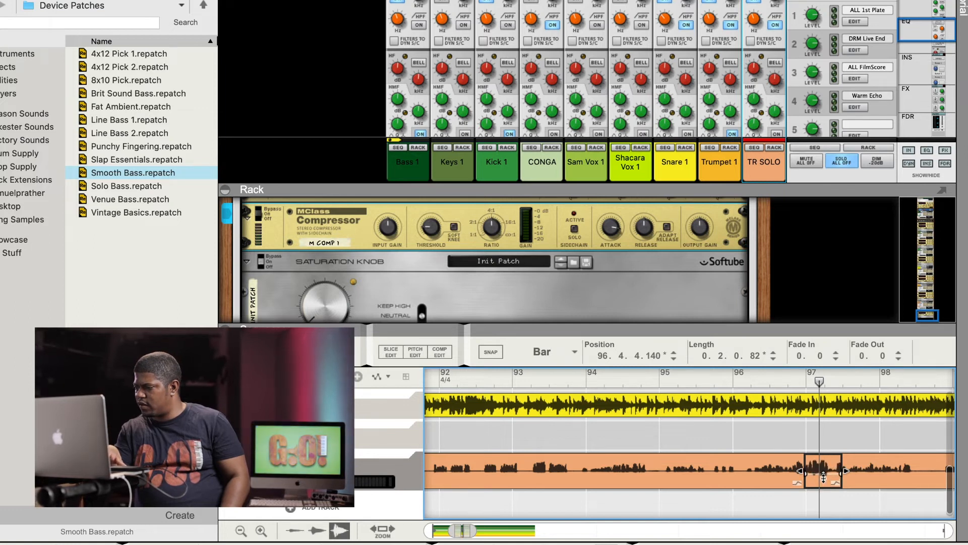
click(734, 372)
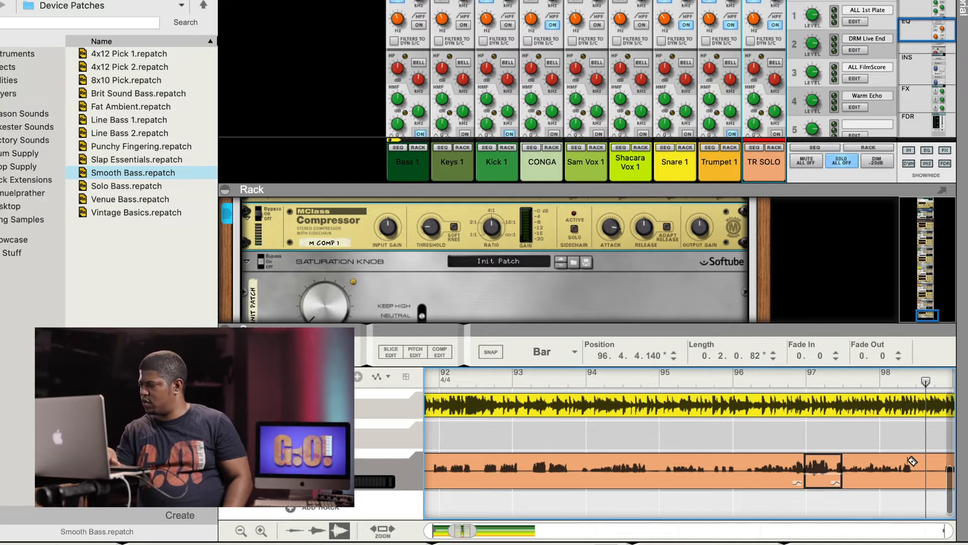
Step: Split the TR SOLO clip midway through bar 98 and raise the clip level of the section after the bar 97 peak
click(932, 464)
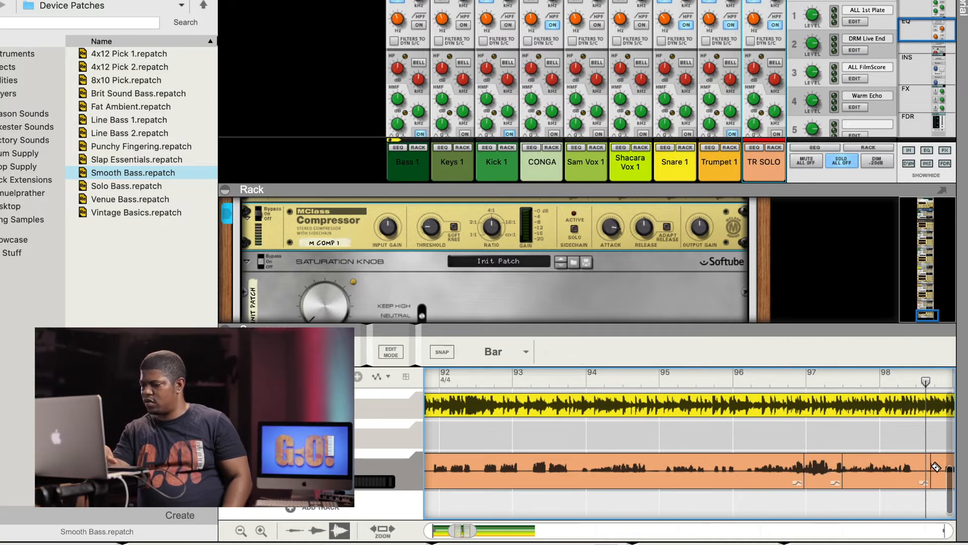
click(864, 474)
drag(887, 472, 888, 464)
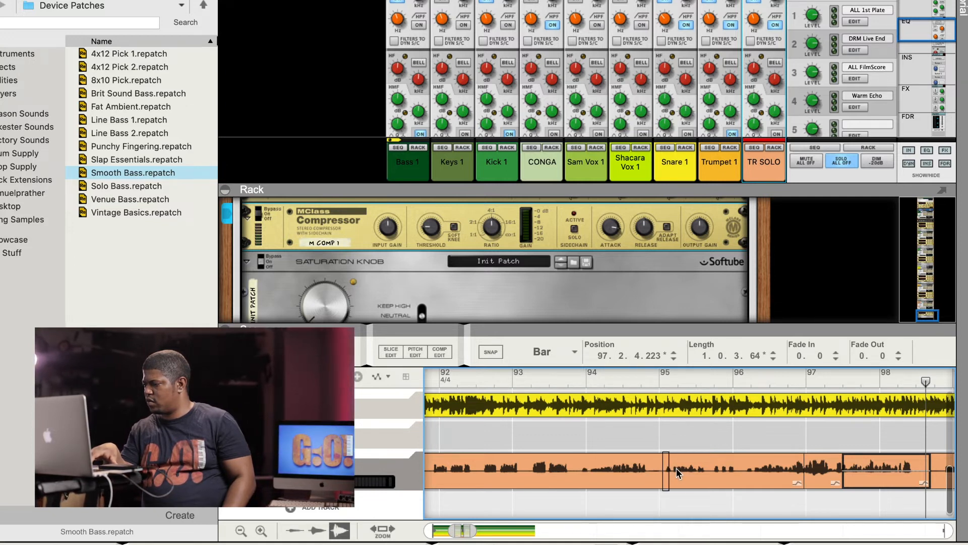
Step: Cut out a roughly one-bar section of TR SOLO starting at bar 95 and raise its clip level
drag(749, 467, 749, 469)
mouse_move(746, 472)
drag(703, 470, 706, 457)
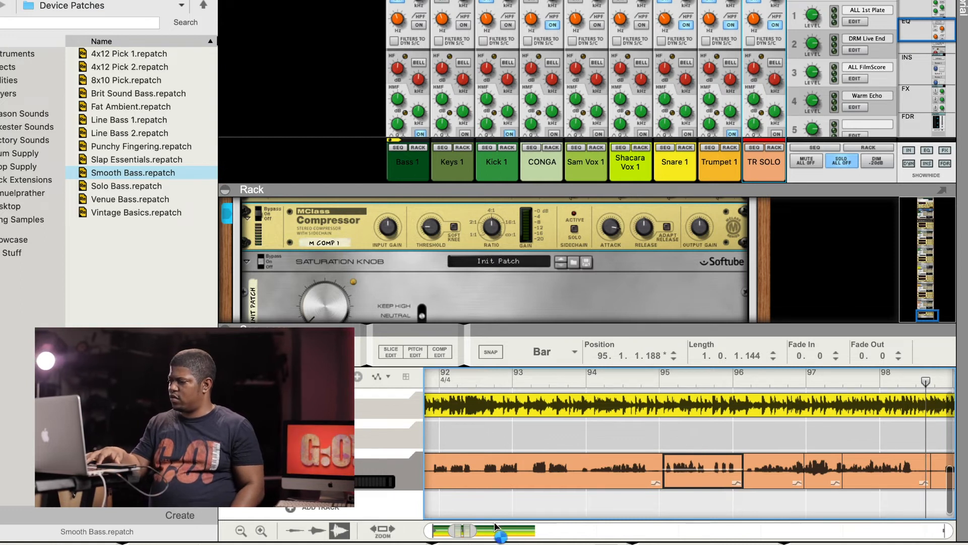
Step: Select the TR SOLO clip at bar 117 and play the song from bar 98 with the mixer faders in view
drag(473, 530, 544, 531)
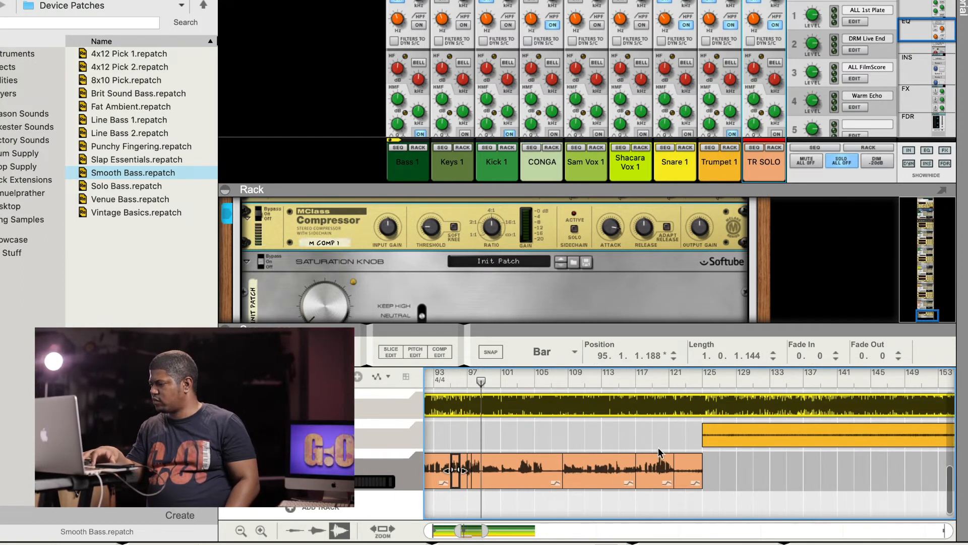
click(662, 472)
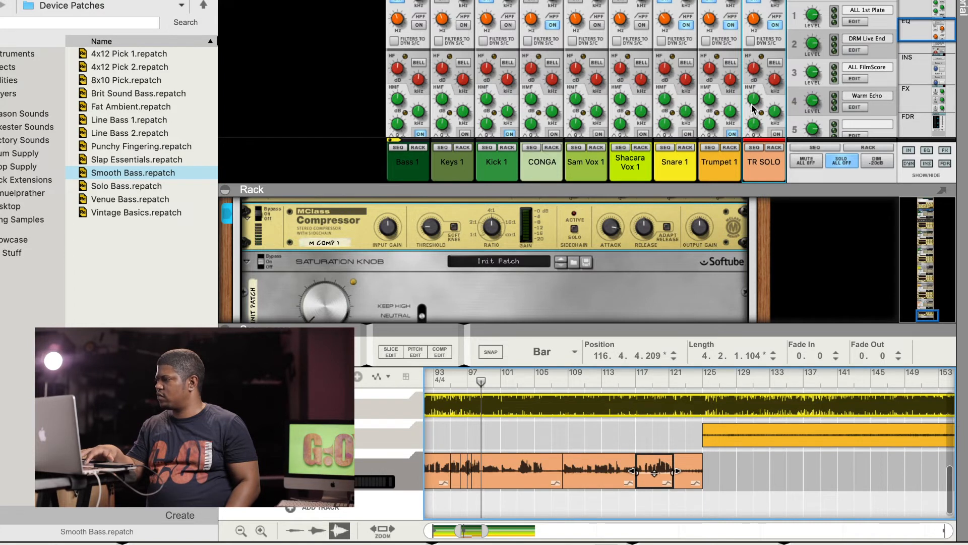
scroll(751, 108, down, 10)
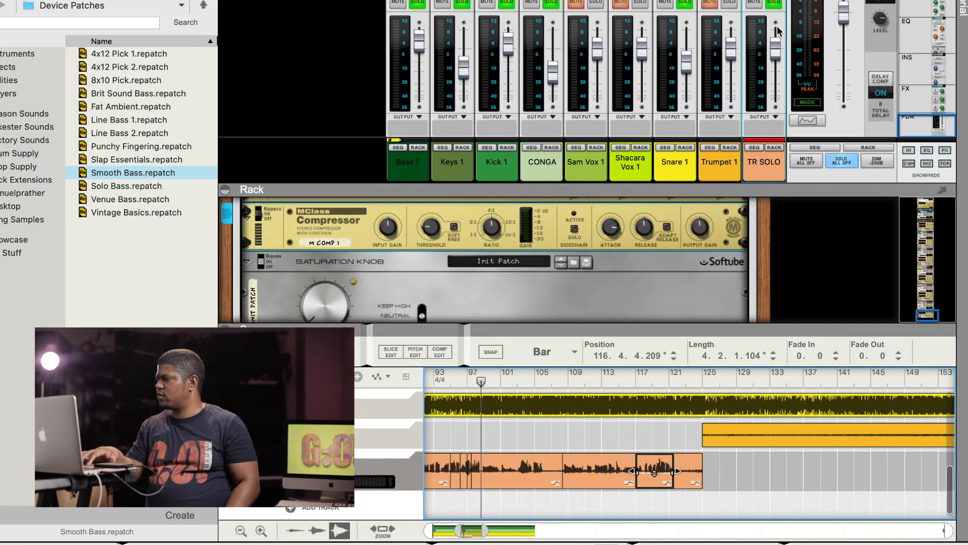
key(space)
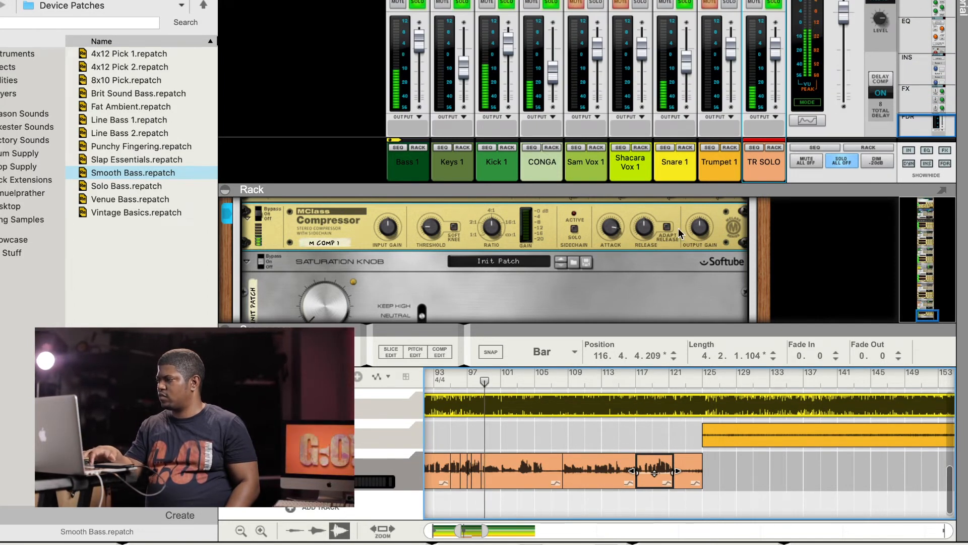
Step: Raise the TR SOLO fader to about 3.95 dB and slightly increase the Saturation Knob amount
drag(774, 58, 776, 43)
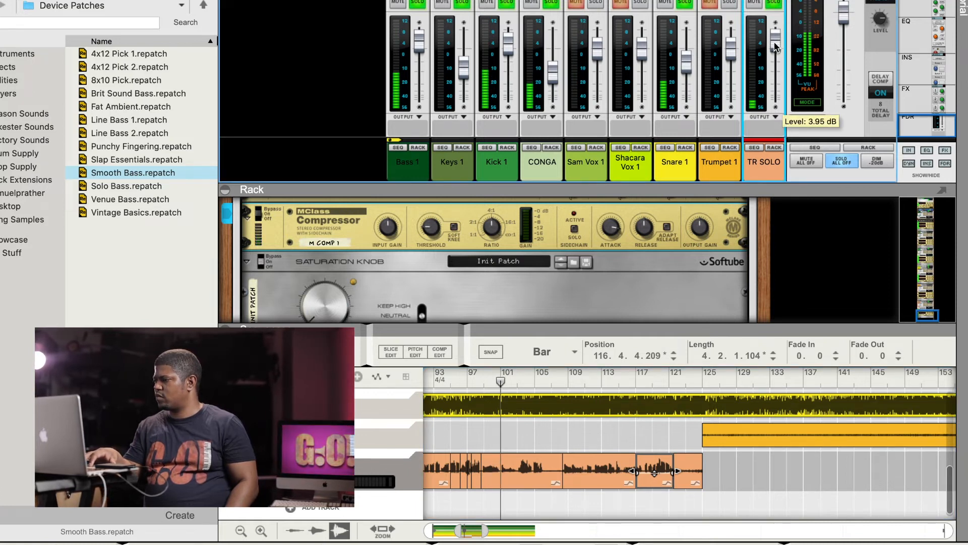
mouse_move(314, 301)
mouse_down()
mouse_move(313, 265)
mouse_move(307, 295)
mouse_up()
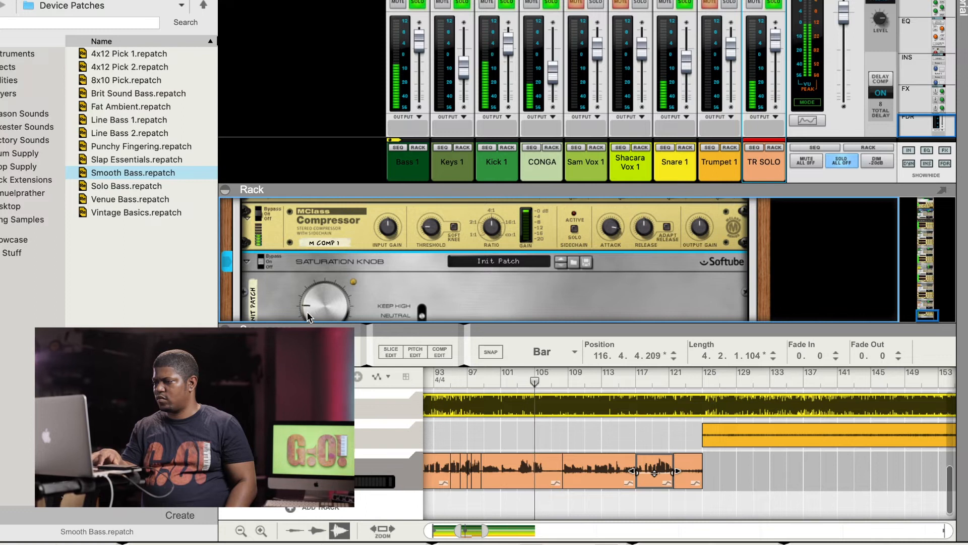
drag(307, 318, 307, 311)
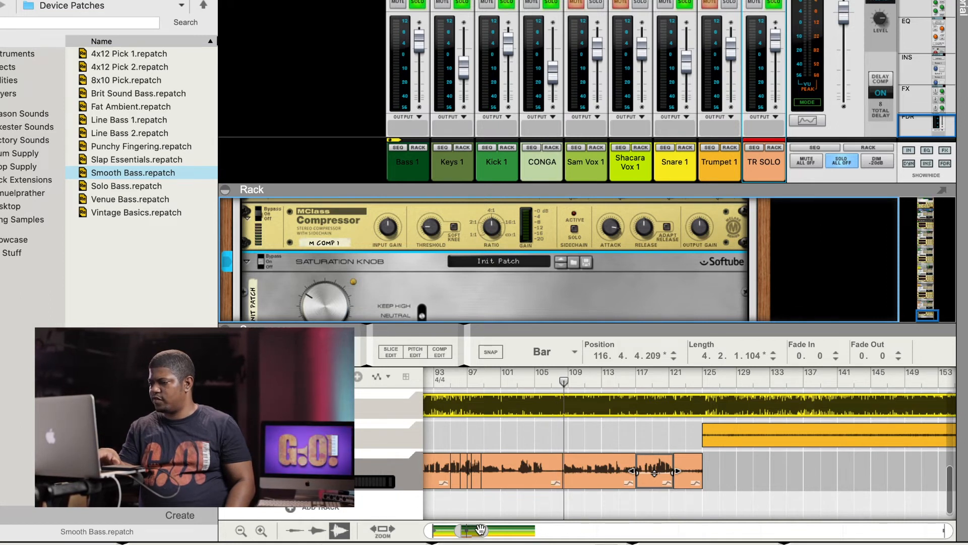
Step: Split TR SOLO at bar 106, raise the clip level of the two-bar section up to bar 108 and play from about bar 105
drag(480, 529, 461, 530)
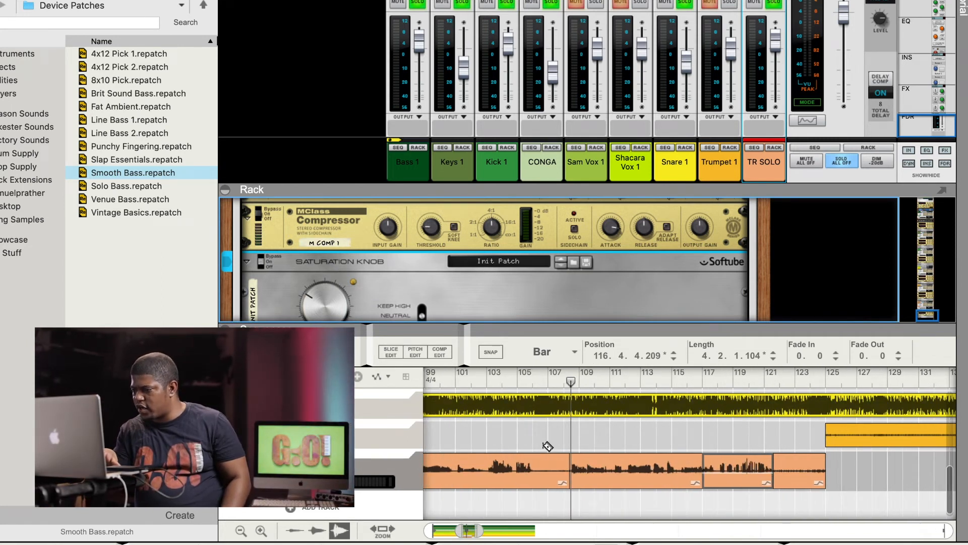
click(535, 466)
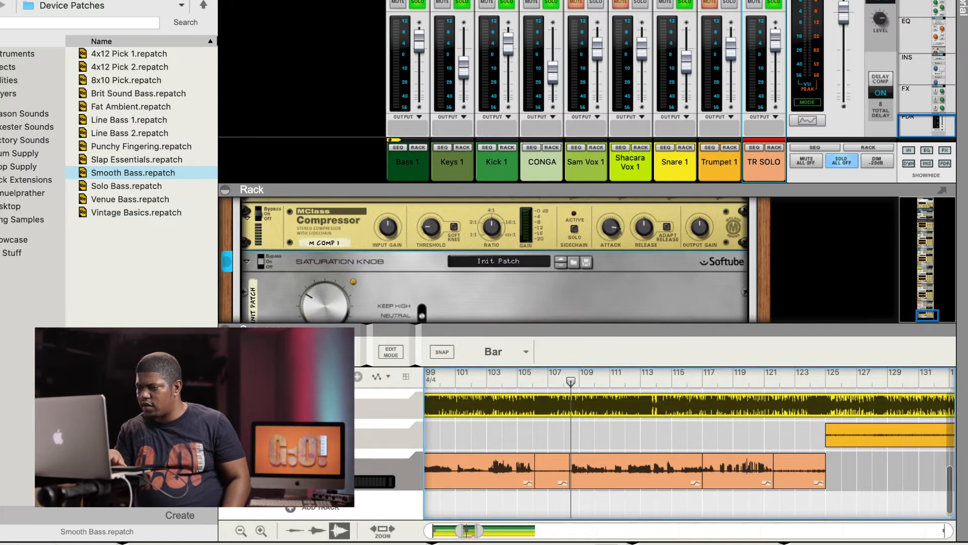
click(548, 470)
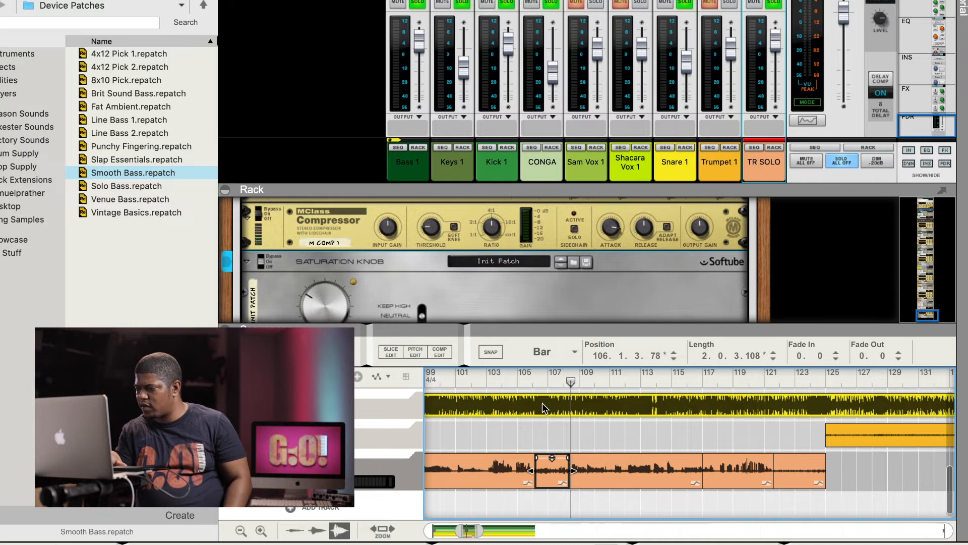
click(520, 389)
key(space)
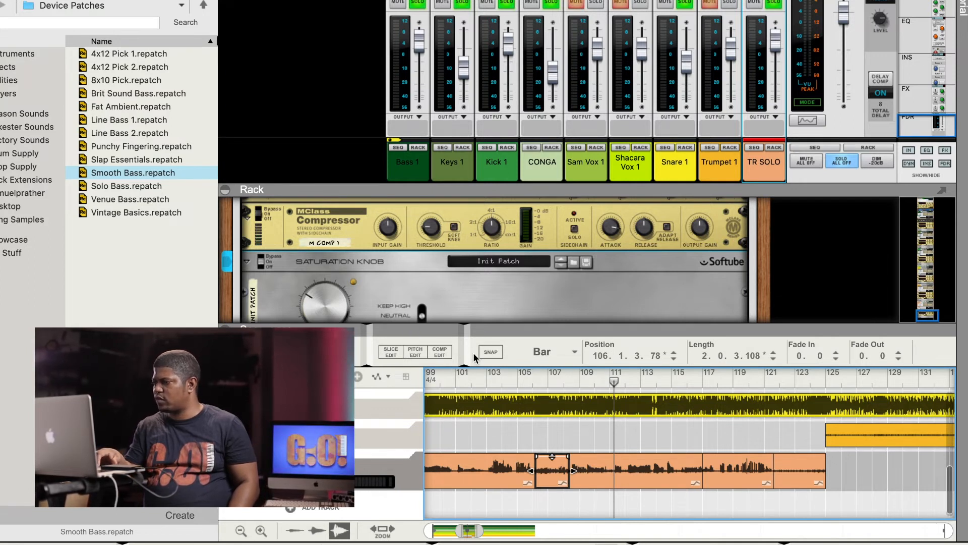
Step: Play the solo from about bar 96 and inspect the short TR SOLO clip at bar 97
mouse_move(451, 380)
mouse_down()
mouse_move(410, 380)
mouse_move(470, 381)
mouse_up()
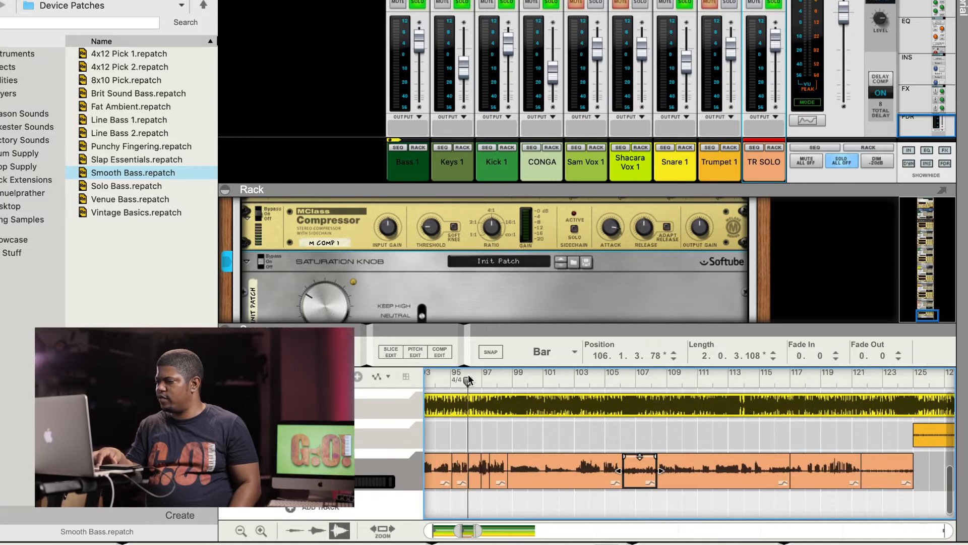
key(space)
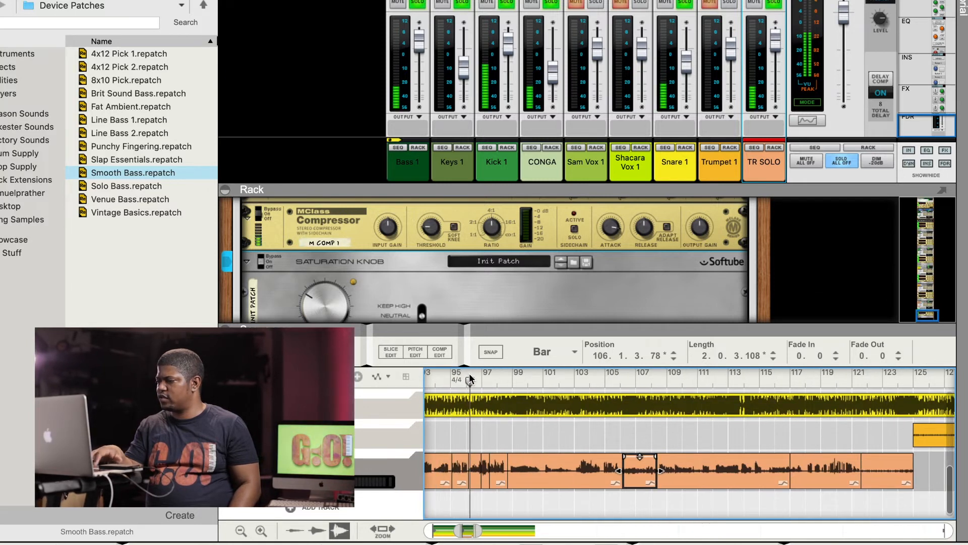
click(487, 468)
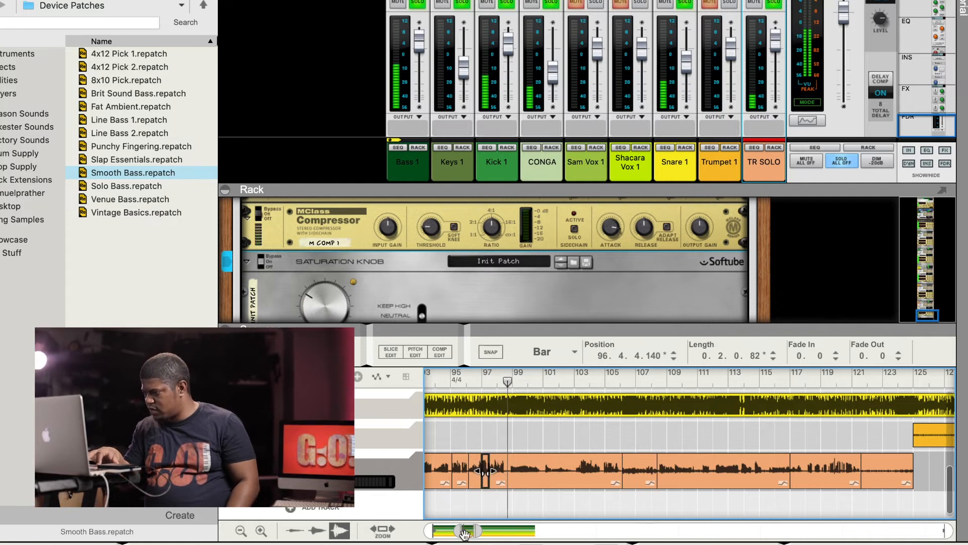
drag(478, 531, 470, 530)
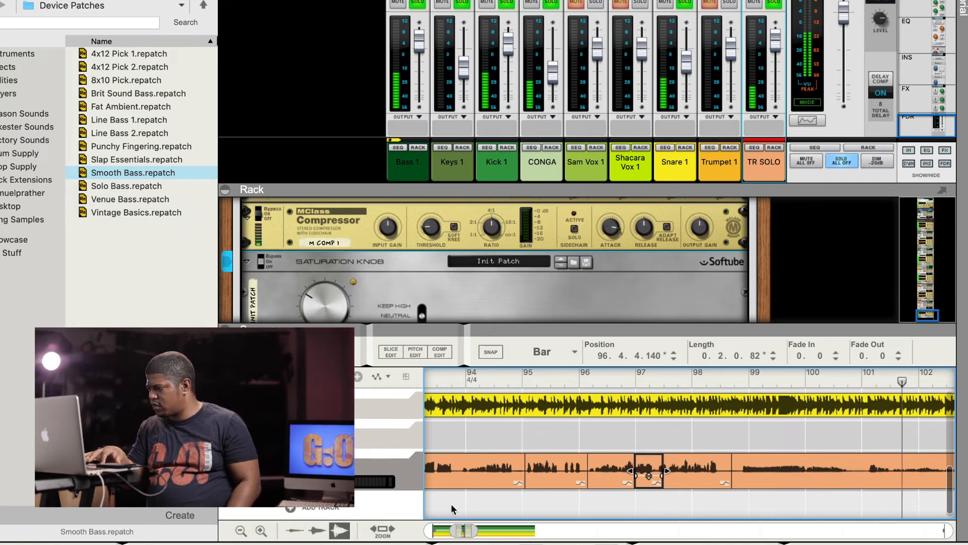
drag(476, 531, 547, 523)
Step: Split the TR SOLO clip just after bar 103 and lower the clip level of the section running to bar 106
click(490, 473)
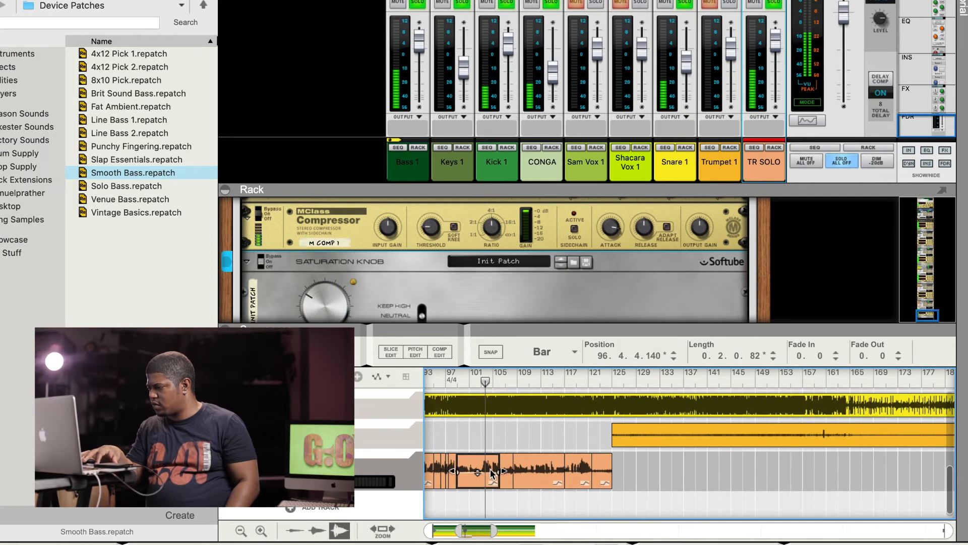
drag(493, 529, 478, 529)
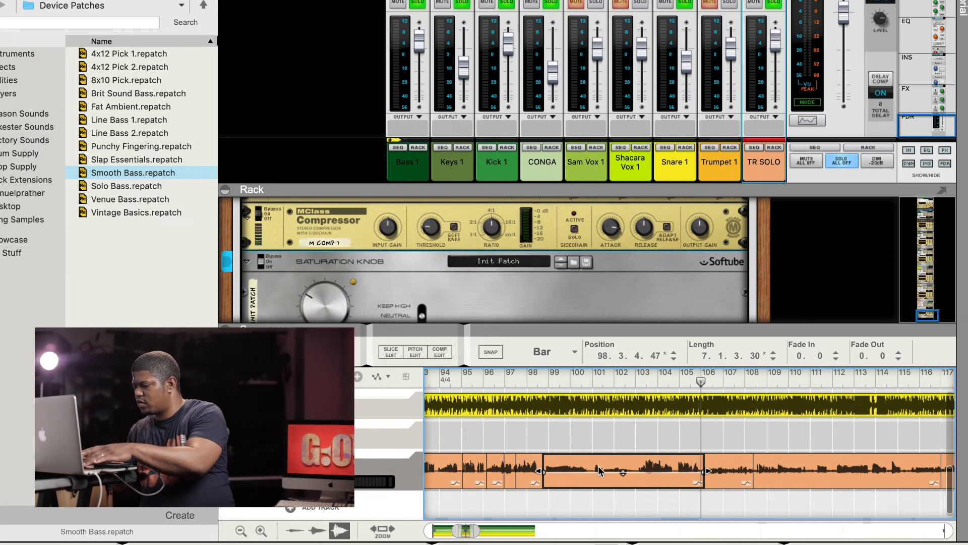
click(640, 463)
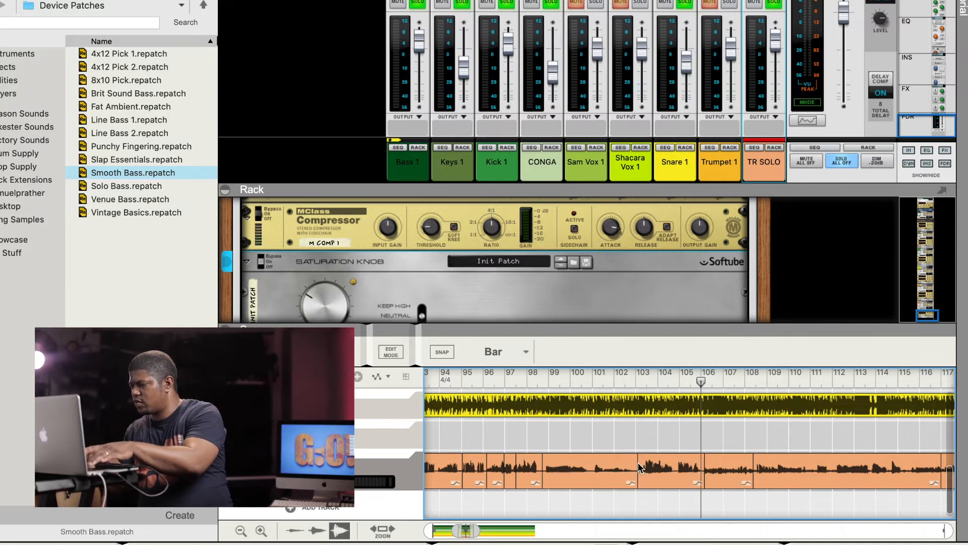
click(660, 468)
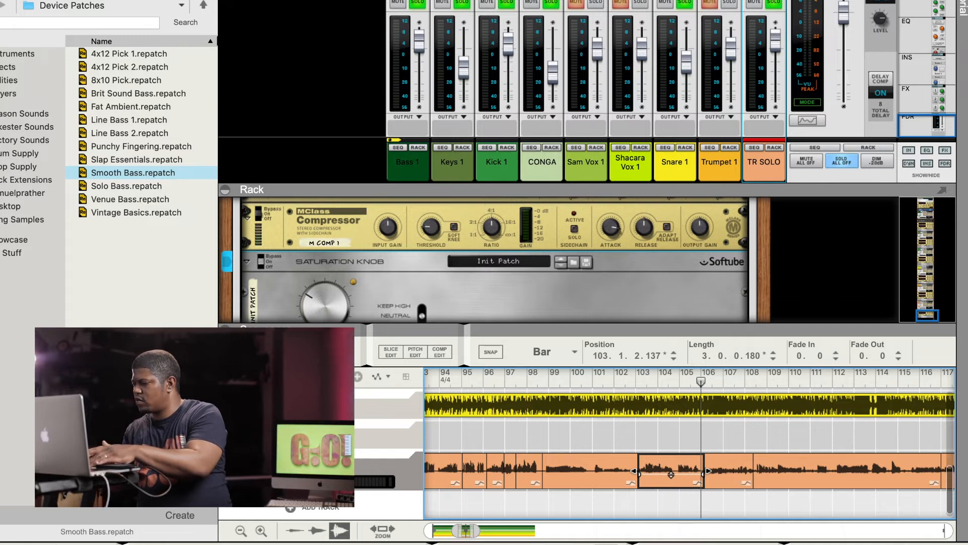
Step: Play the solo from about bar 117 and move the final TR SOLO section, starting at bar 121, onto the Trumpet 1 track
drag(477, 529, 516, 529)
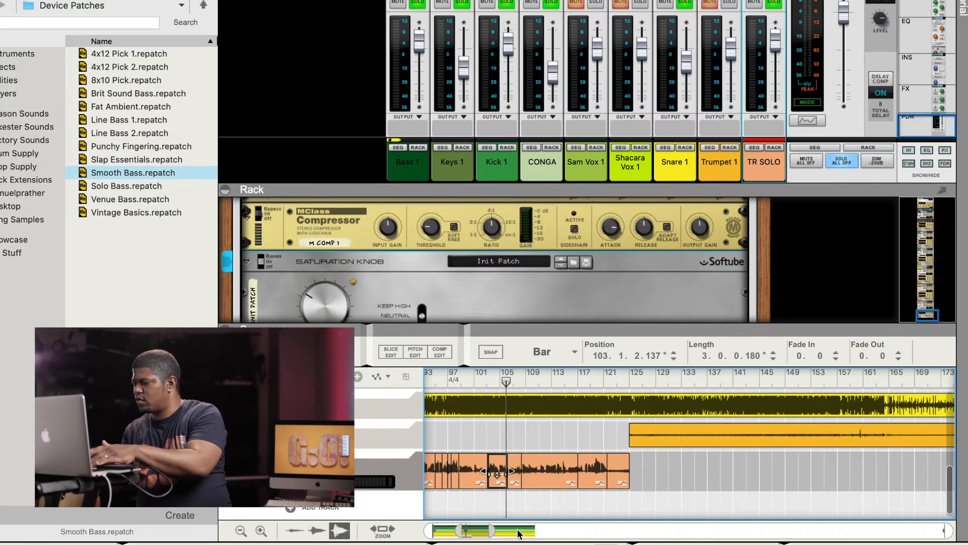
click(597, 468)
click(591, 376)
key(space)
drag(490, 527, 469, 530)
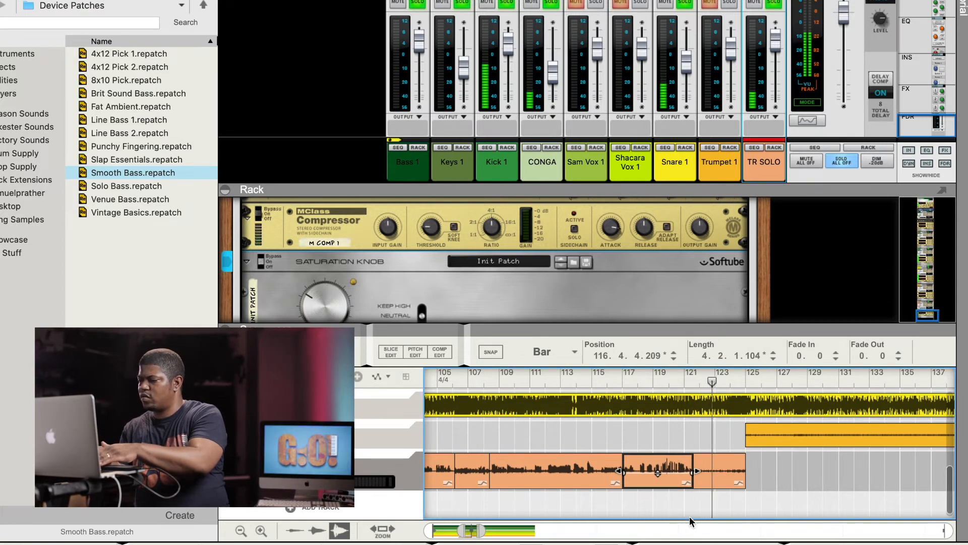
click(708, 478)
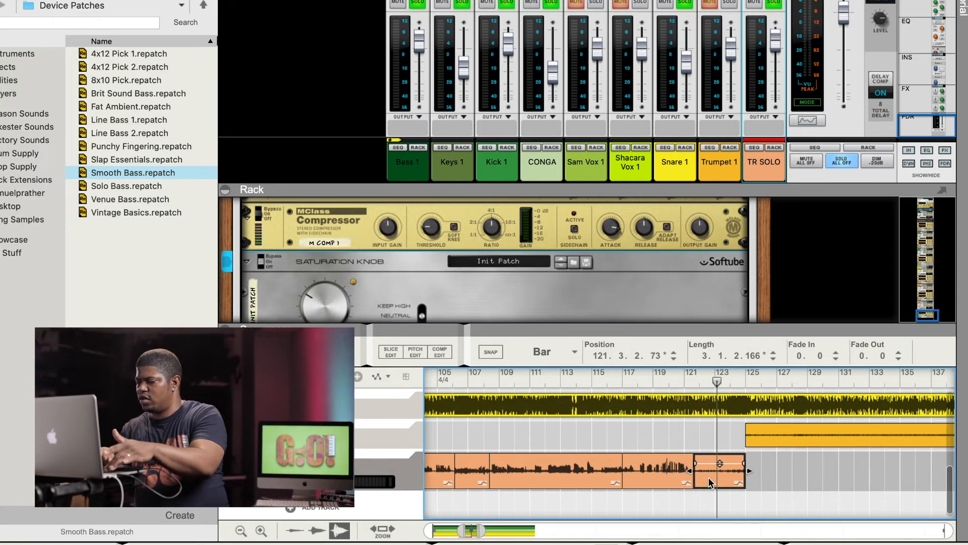
drag(709, 477, 709, 445)
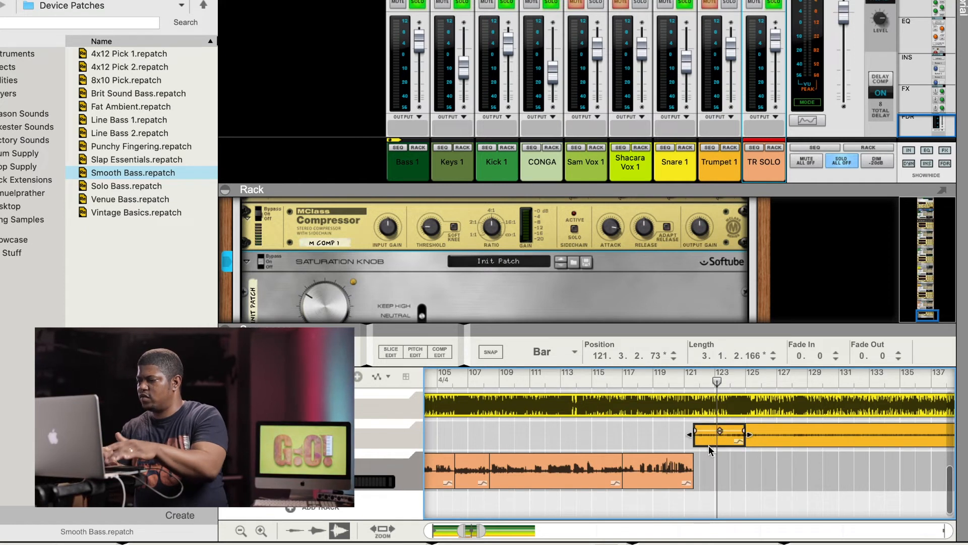
Step: Play the song from about bar 54 and lower the Trumpet 1 fader slightly
drag(483, 531, 516, 532)
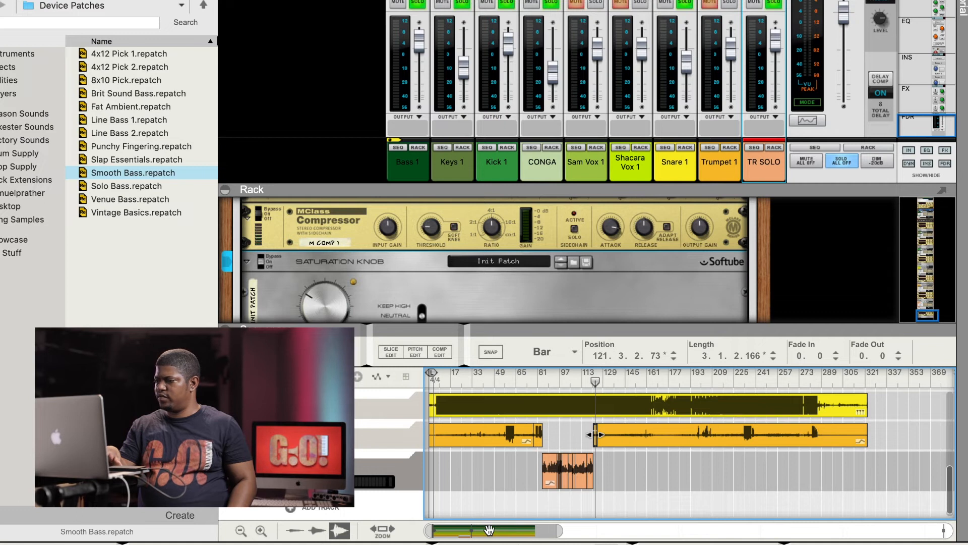
click(507, 374)
key(space)
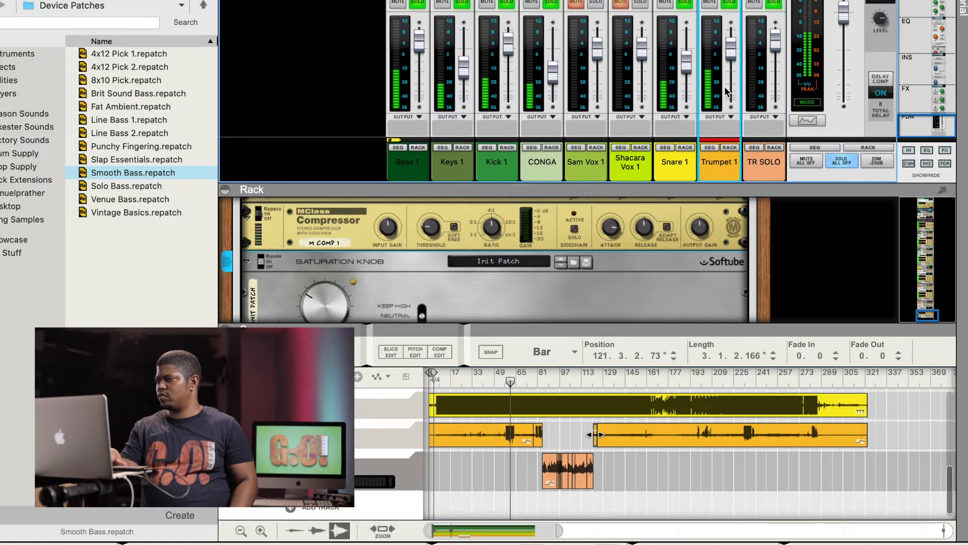
drag(735, 54, 735, 58)
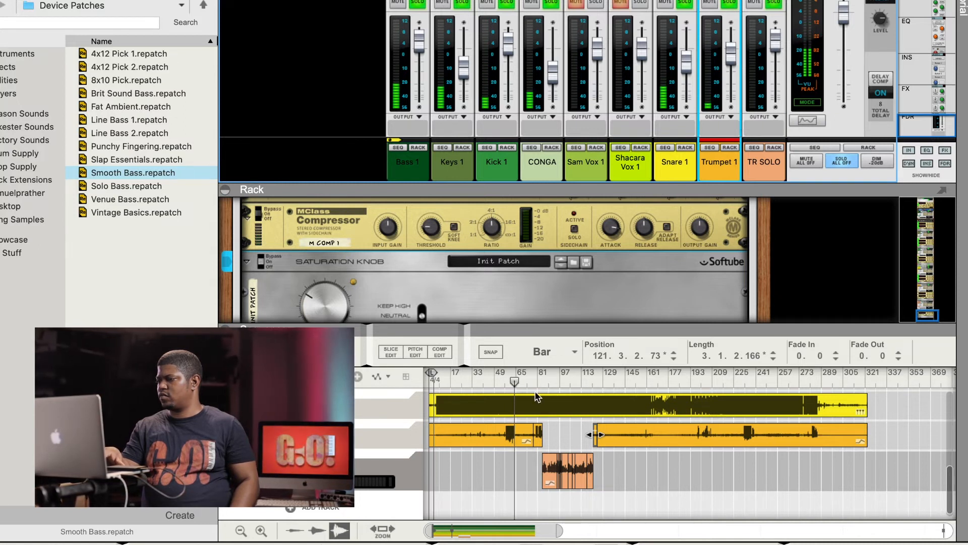
Step: Play from the start of the trumpet solo near bar 80 and toggle the bypass switch of the RX 7 Voice De-noise plugin
click(541, 377)
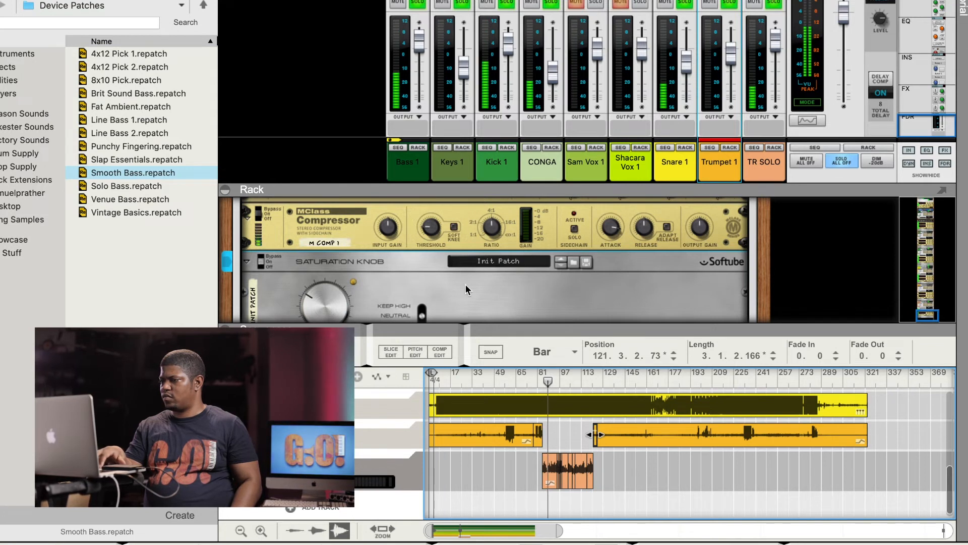
scroll(465, 283, up, 5)
scroll(466, 288, up, 5)
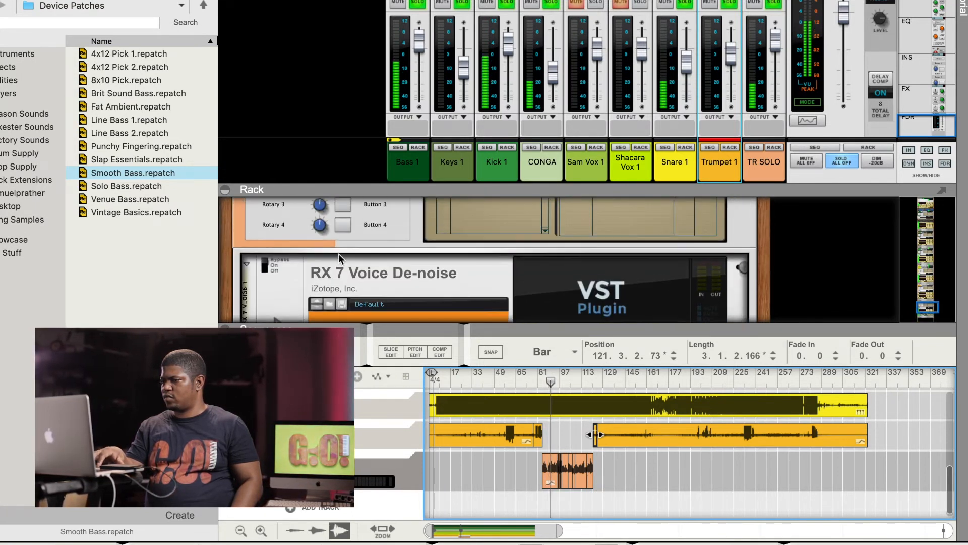
click(266, 265)
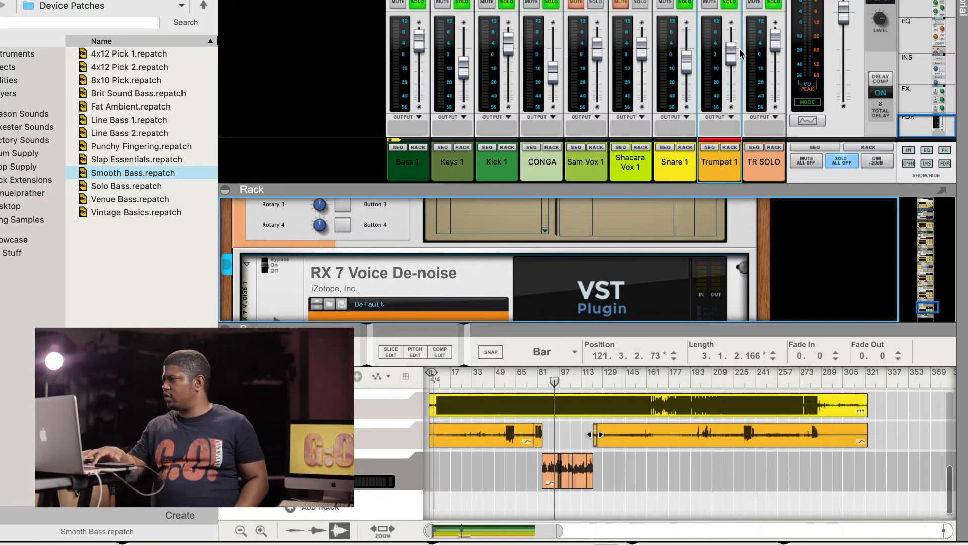
scroll(709, 63, up, 10)
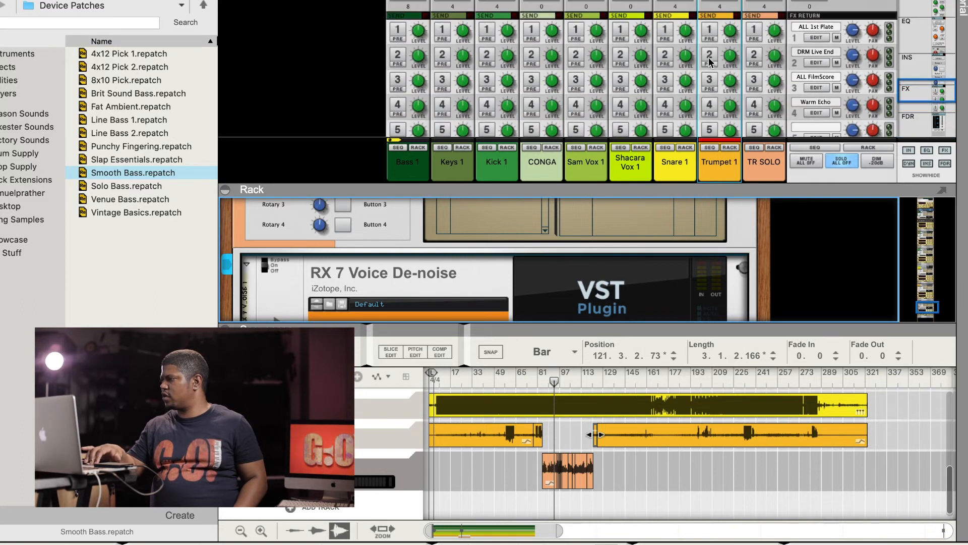
scroll(709, 63, up, 10)
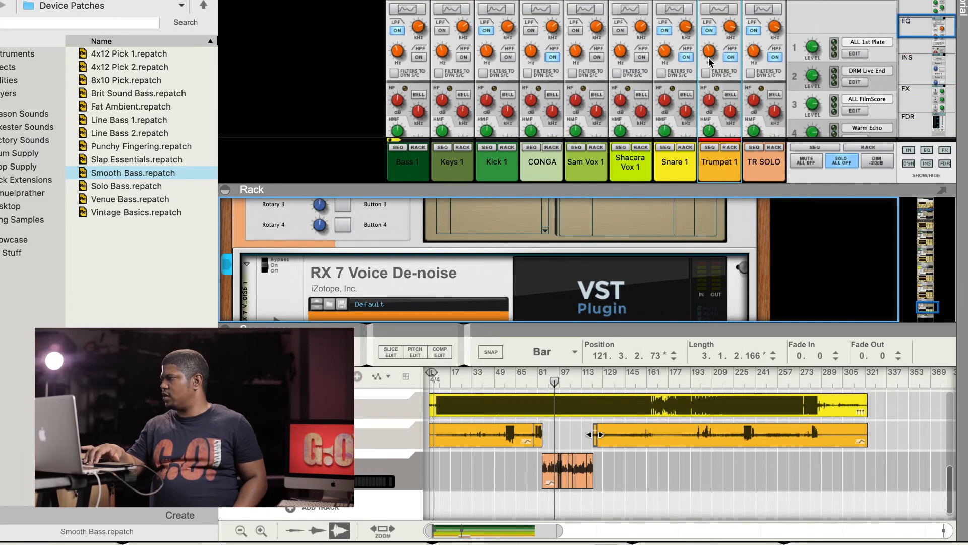
scroll(709, 61, up, 10)
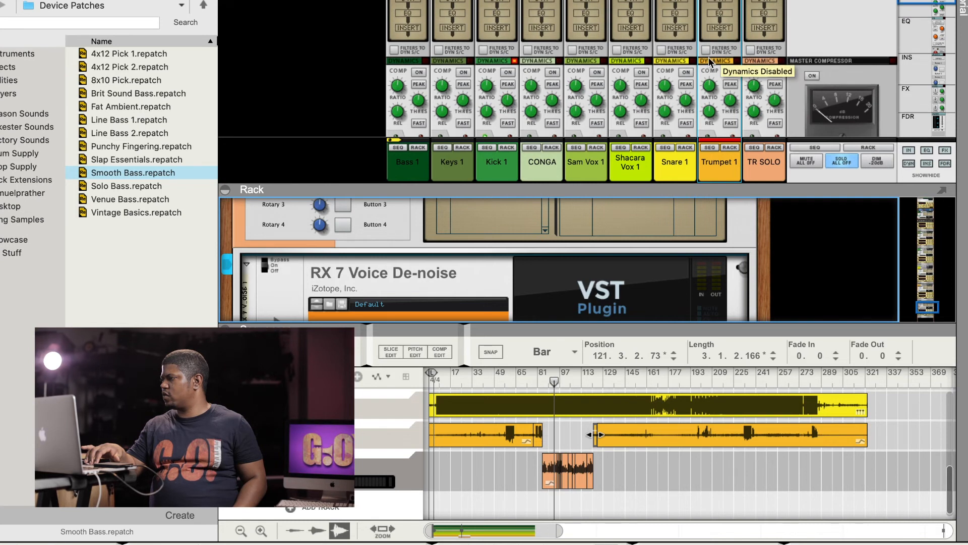
scroll(710, 62, down, 4)
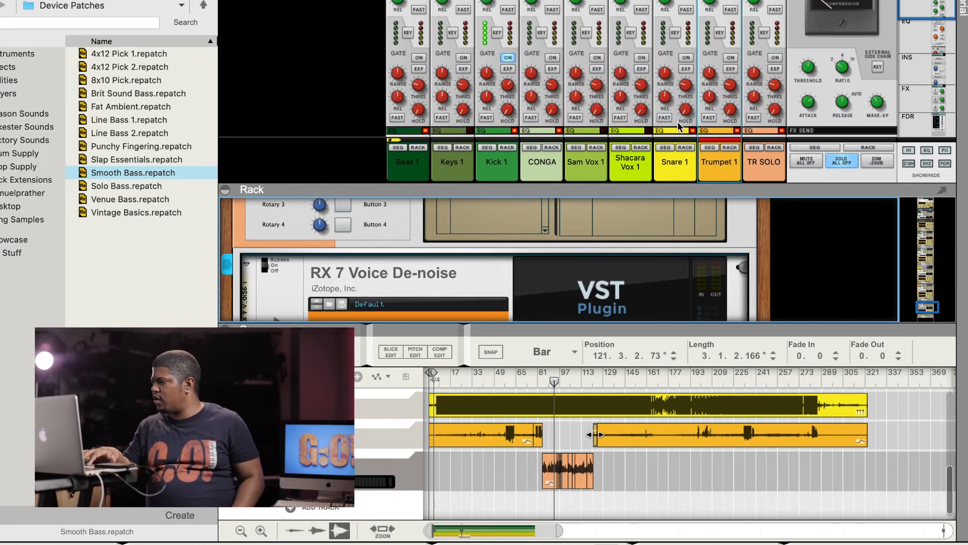
Step: Solo the vocal channel next to CONGA and play the song from about bar 40 with the vocal tracks in view
scroll(677, 127, down, 15)
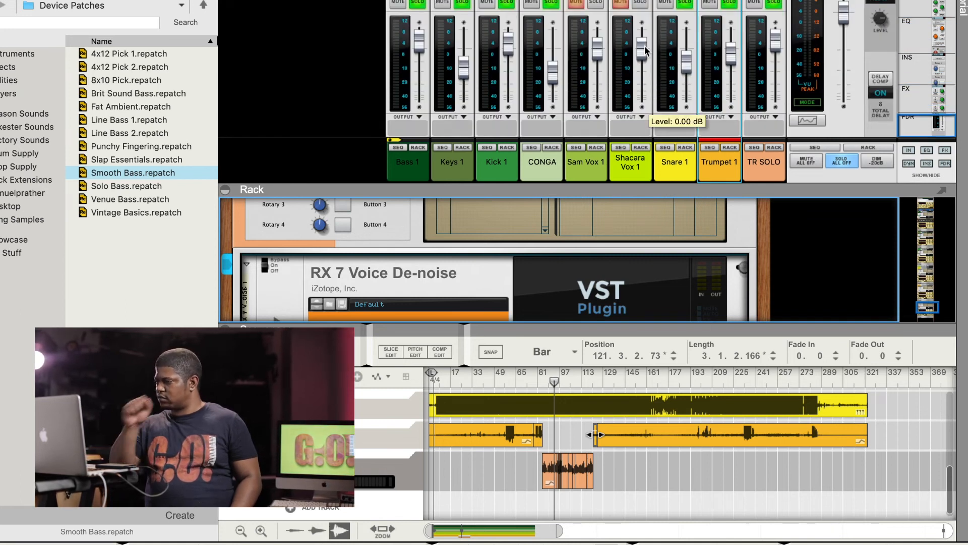
click(598, 3)
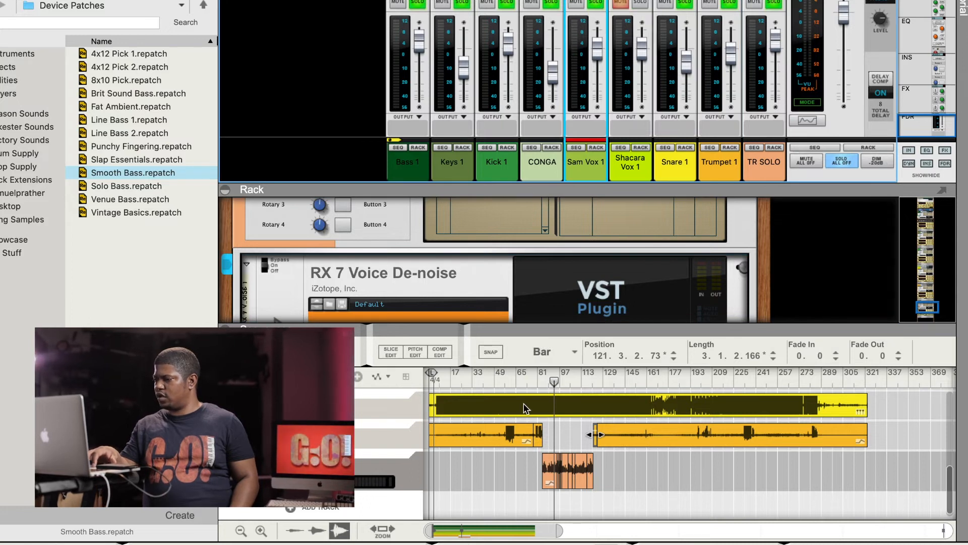
scroll(522, 432, up, 10)
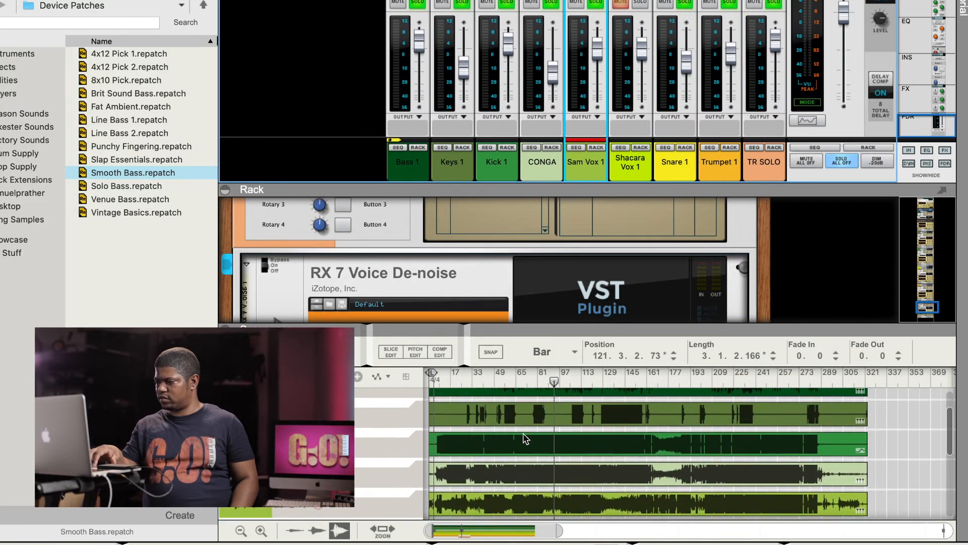
scroll(522, 433, down, 2)
click(486, 380)
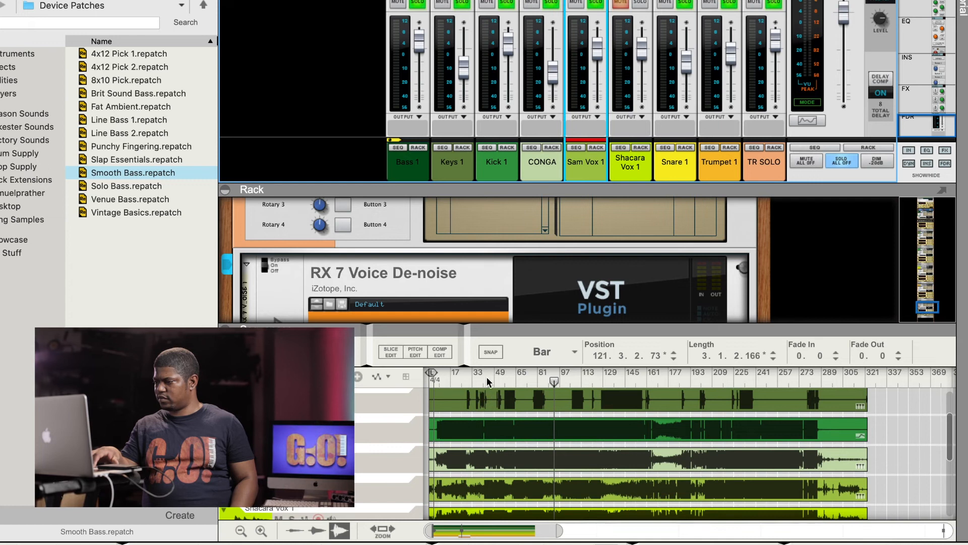
key(space)
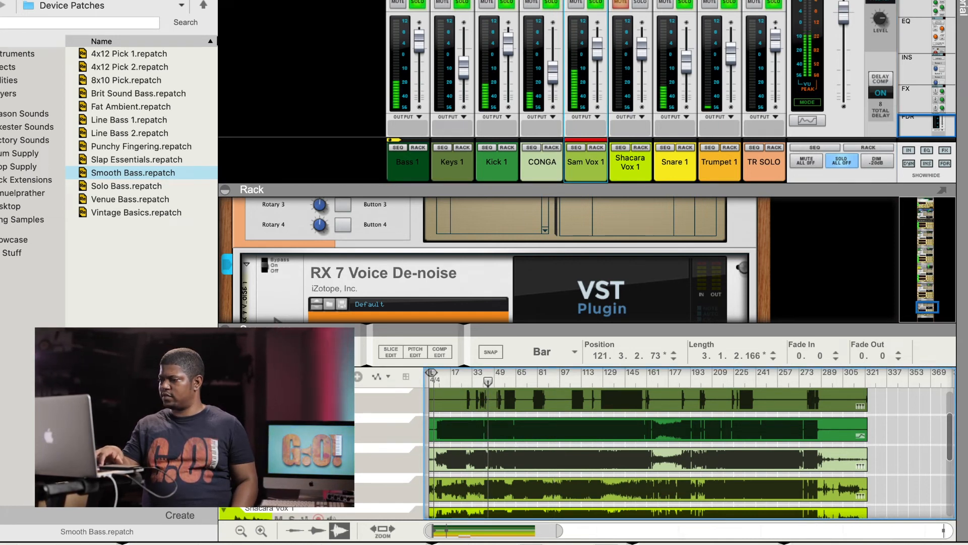
click(356, 450)
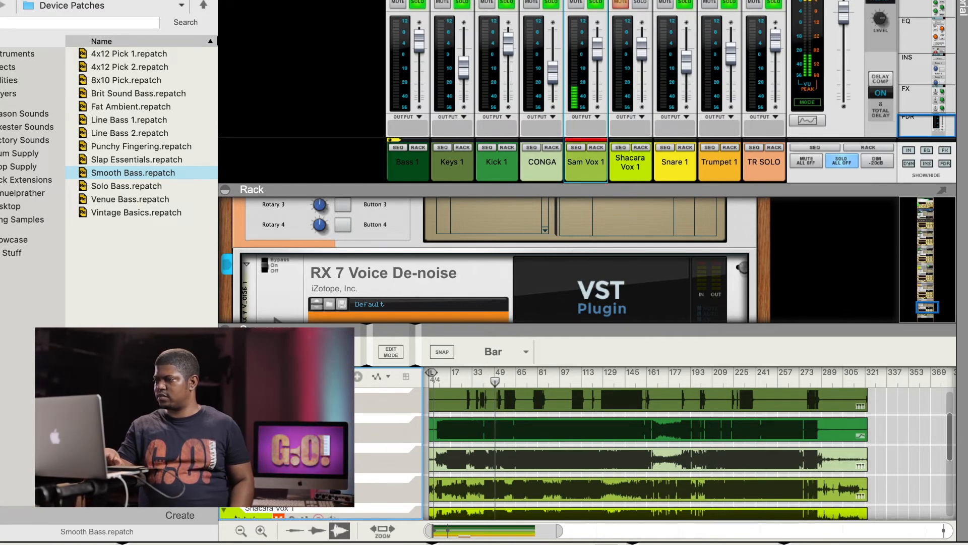
Step: Load the Default Mono Mix Channel 2020 patch into the insert effects of the vocal channel next to CONGA
click(595, 160)
click(596, 147)
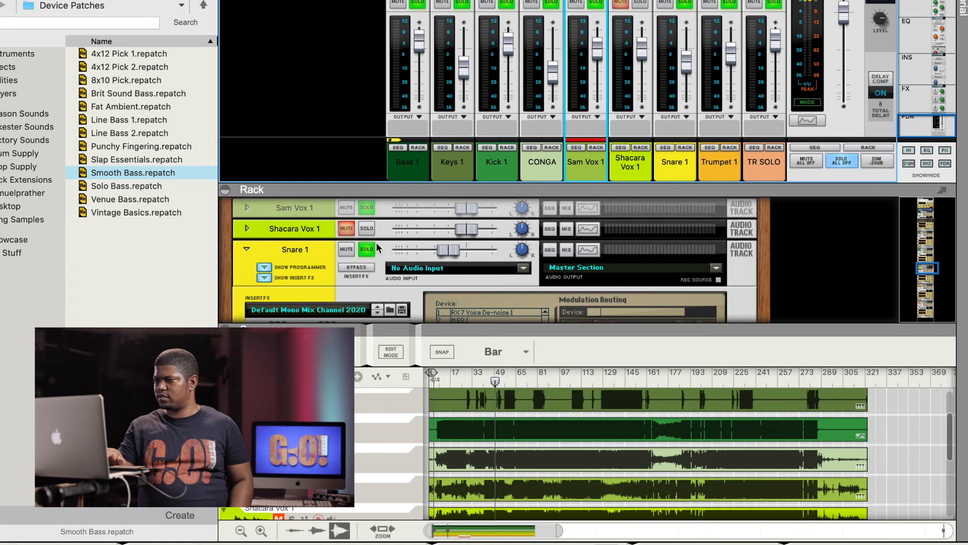
click(246, 208)
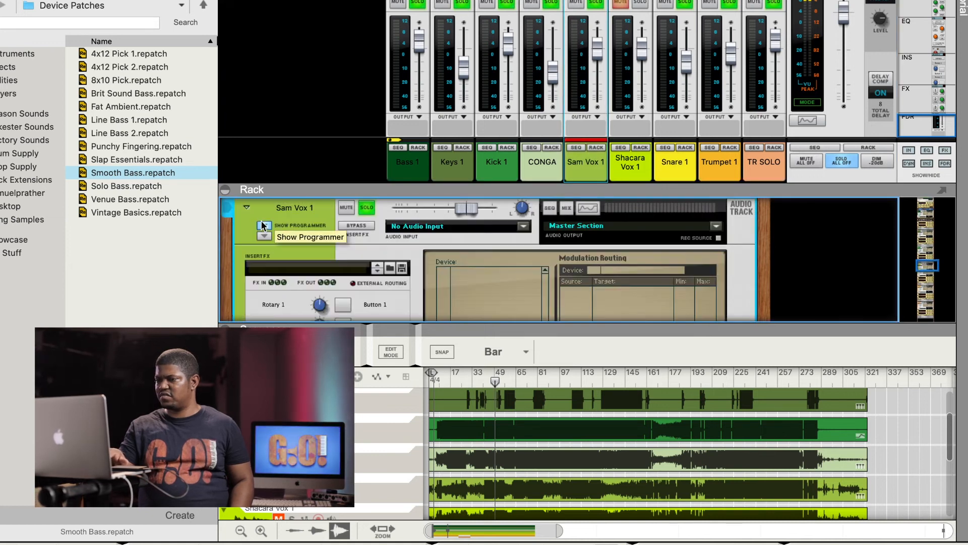
click(277, 267)
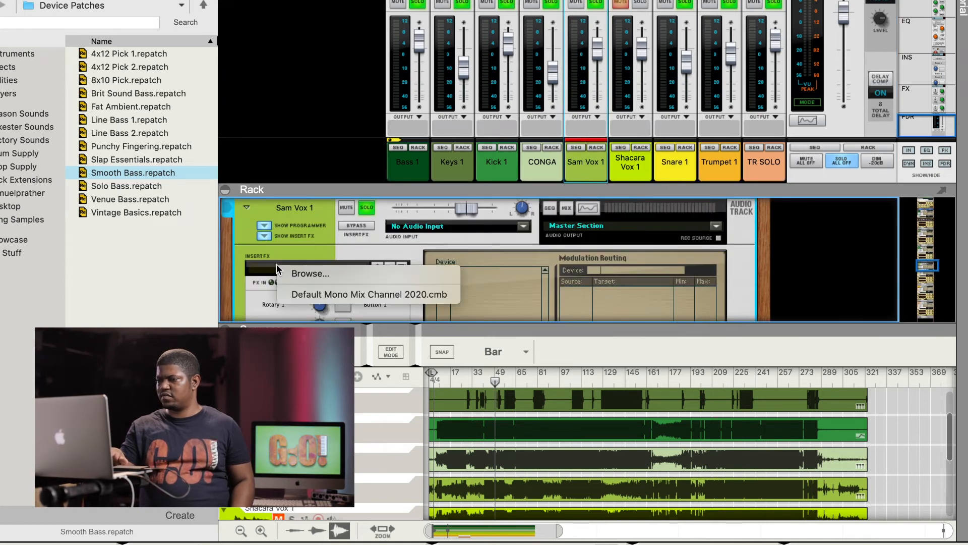
click(318, 294)
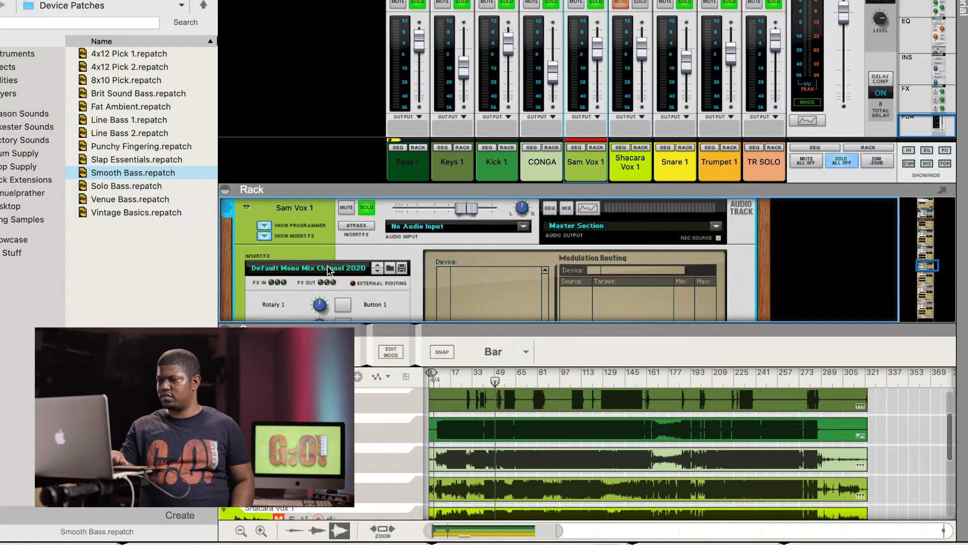
Step: Play the vocal and enable Param 1 in its first MClass Equalizer as a narrow cut at 728.5 Hz with Q 32.0
scroll(306, 285, down, 8)
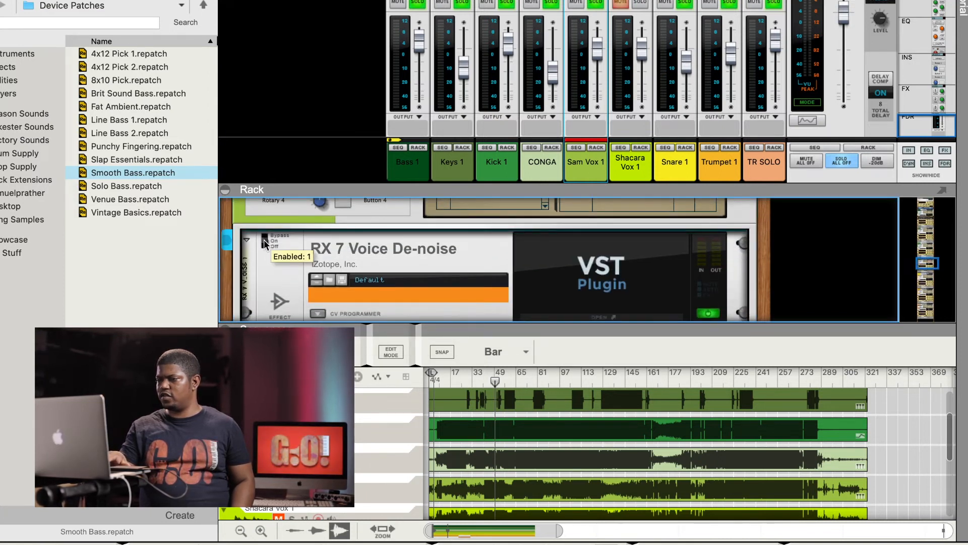
key(space)
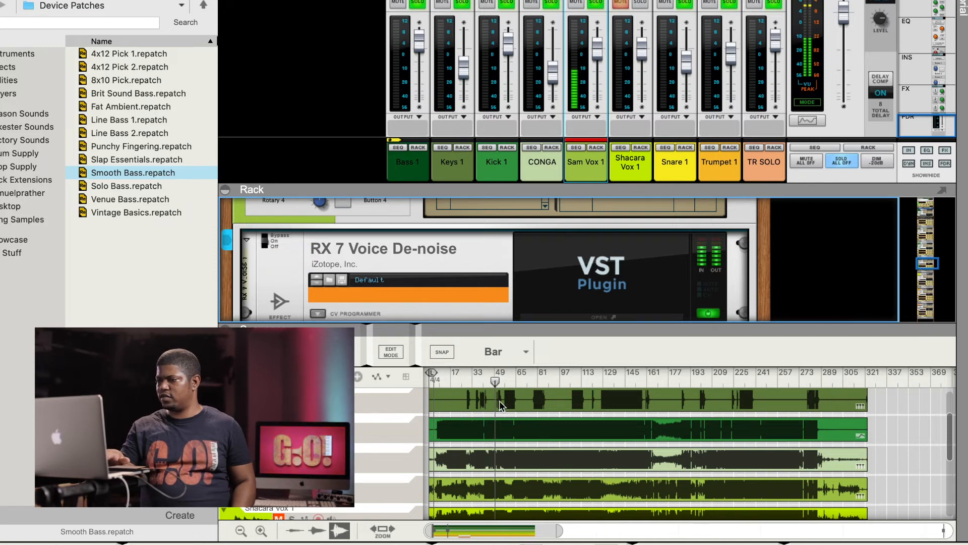
scroll(272, 298, down, 3)
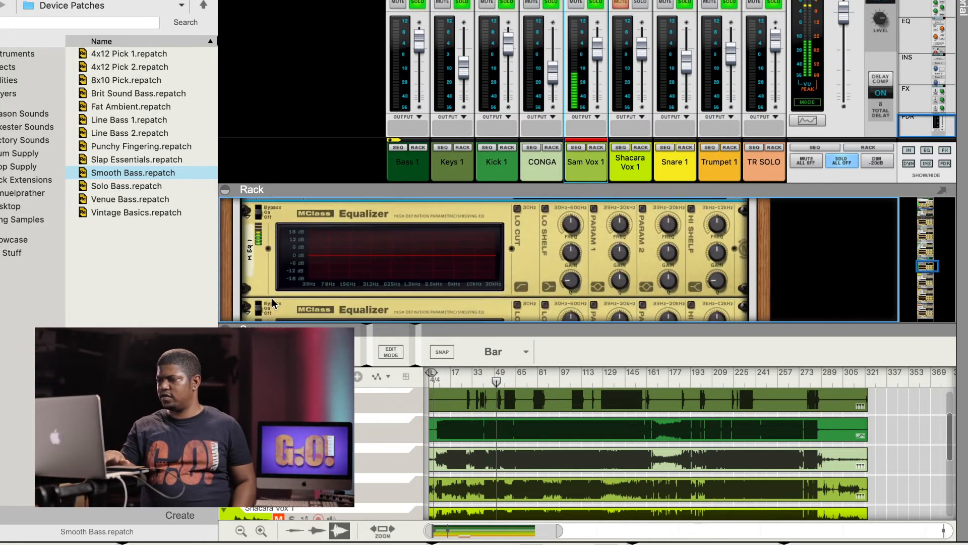
click(594, 214)
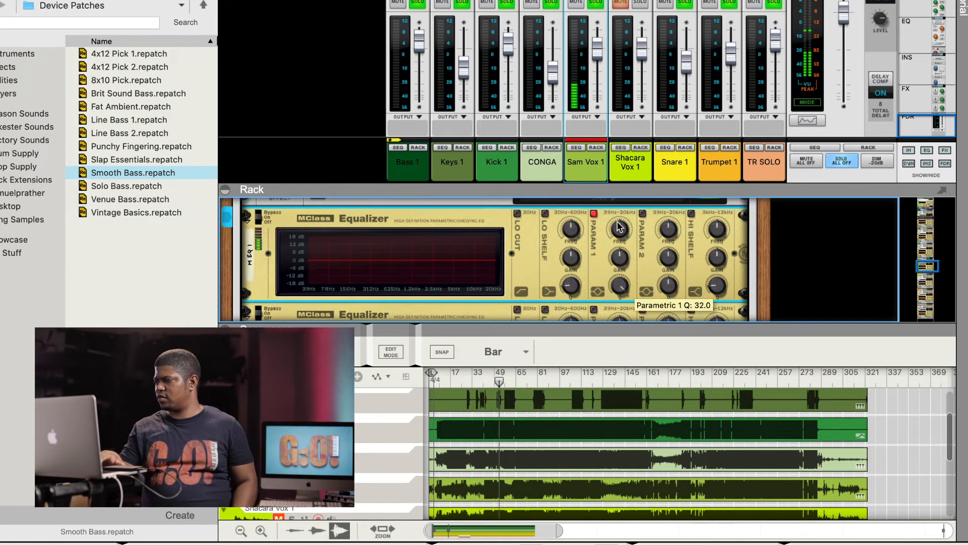
drag(620, 258, 616, 185)
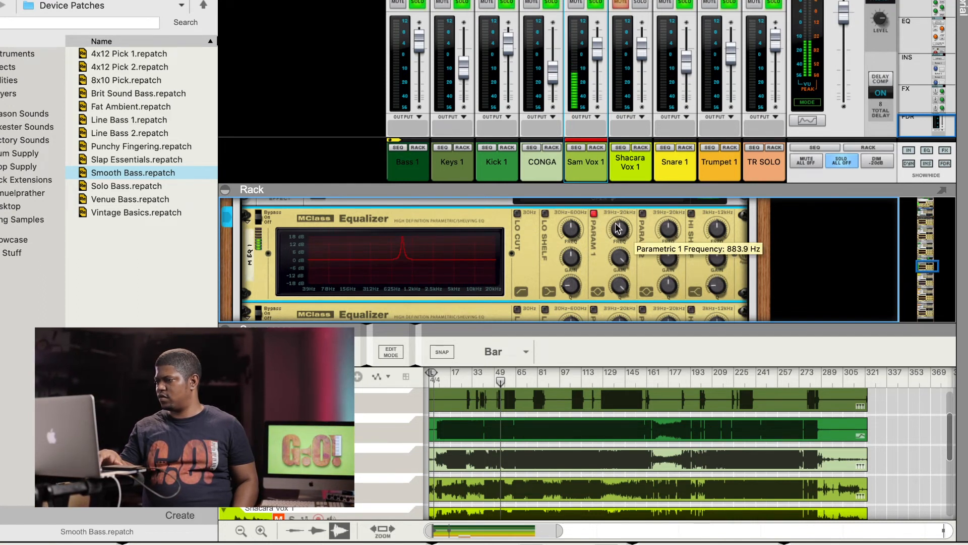
scroll(618, 228, down, 3)
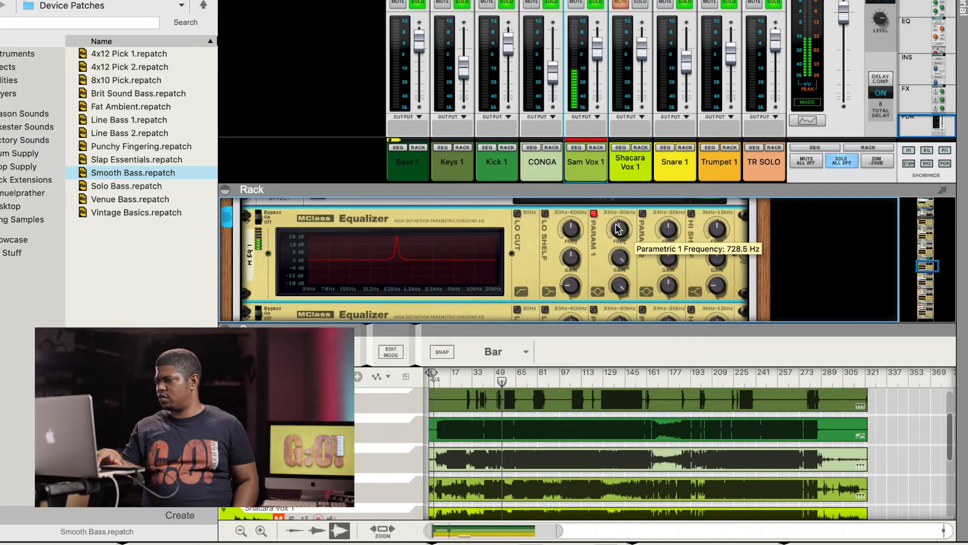
drag(618, 259, 616, 290)
Step: Enable Param 2 in the first MClass Equalizer, sweep it as a narrow boost and turn it into a cut at 369.1 Hz
click(643, 213)
drag(669, 258, 667, 228)
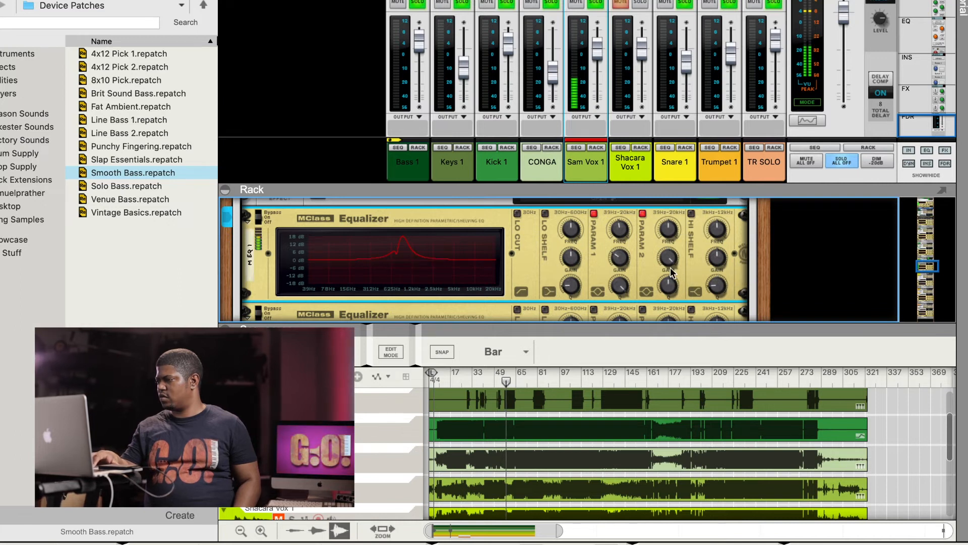
drag(668, 292, 668, 280)
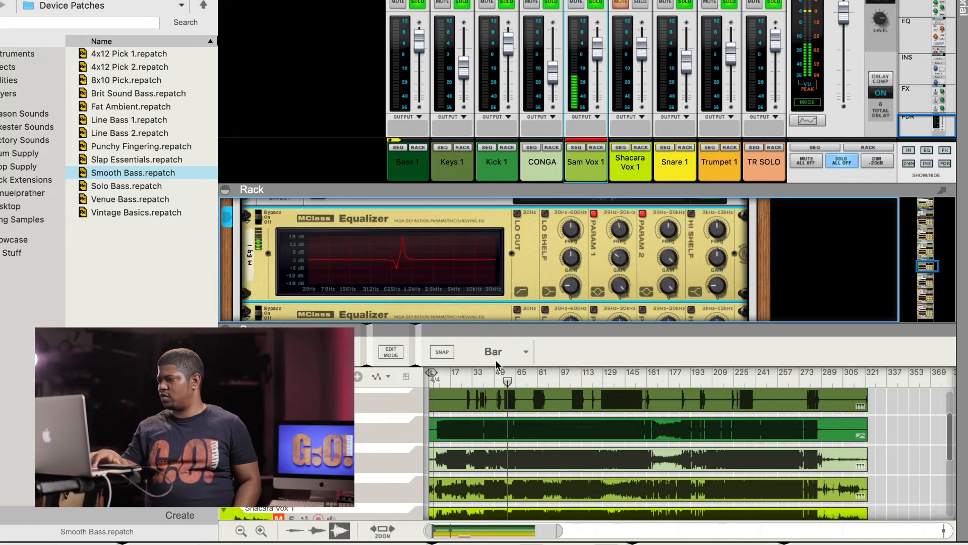
click(487, 376)
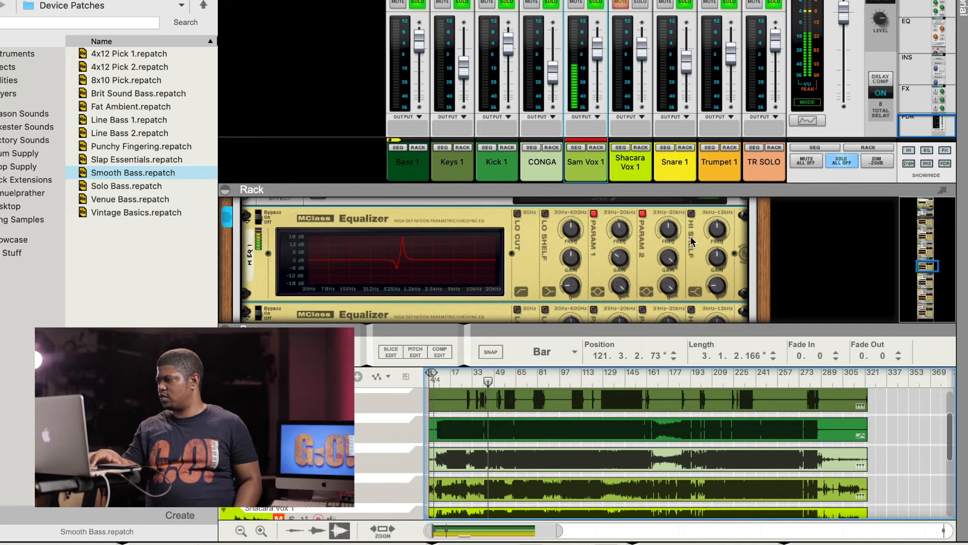
drag(669, 237, 665, 236)
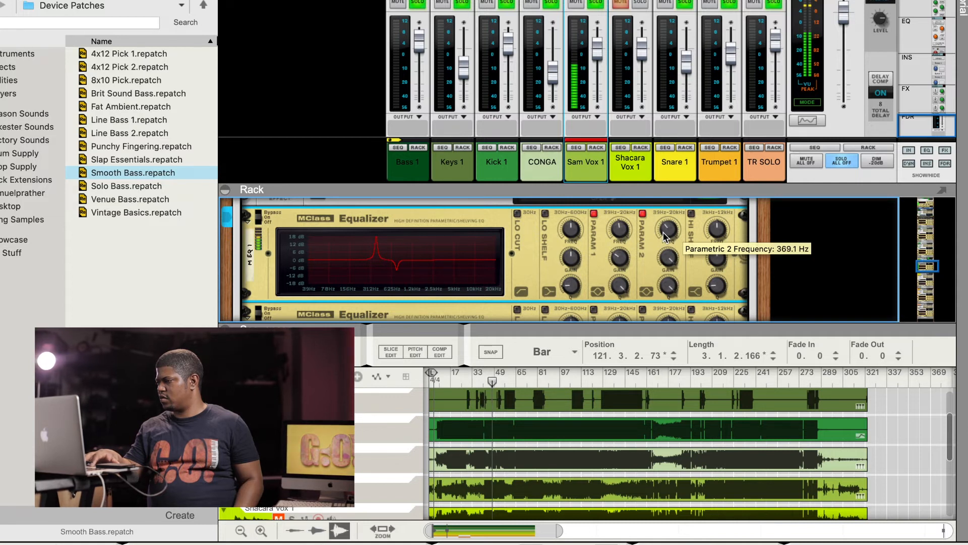
drag(669, 258, 665, 290)
Step: Enable Param 1 in the second MClass Equalizer with Q 32.0, sweep its frequency to 302.3 Hz and set its gain to -4.0 dB
scroll(612, 314, down, 4)
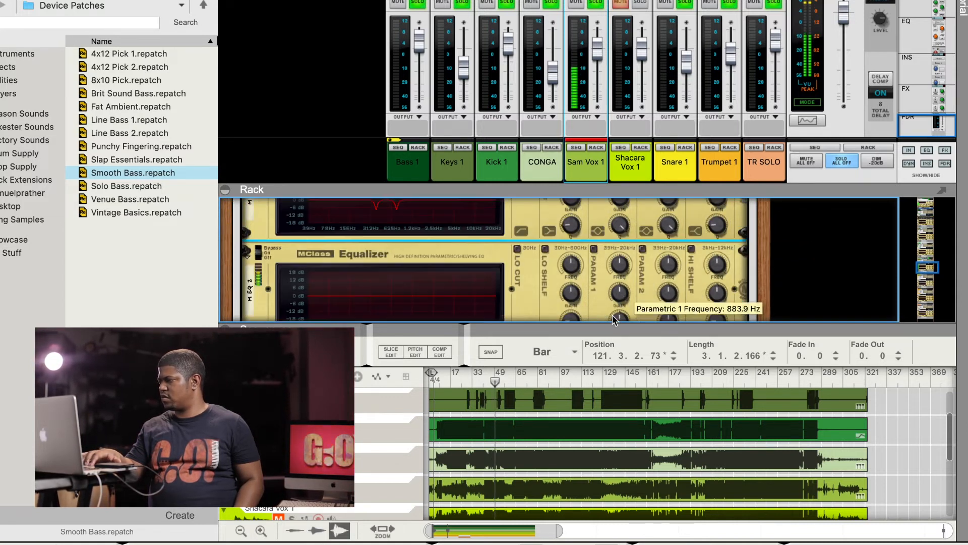
click(594, 235)
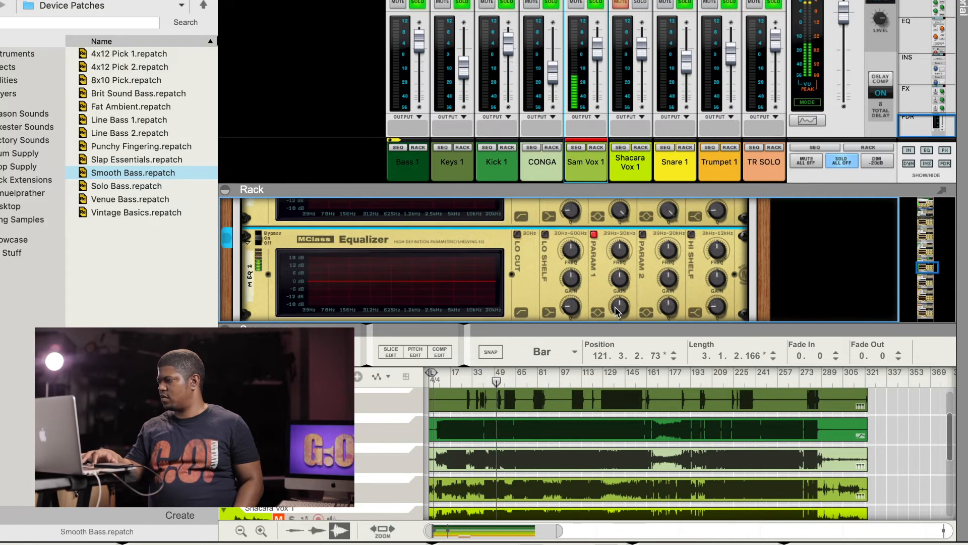
drag(613, 289, 615, 218)
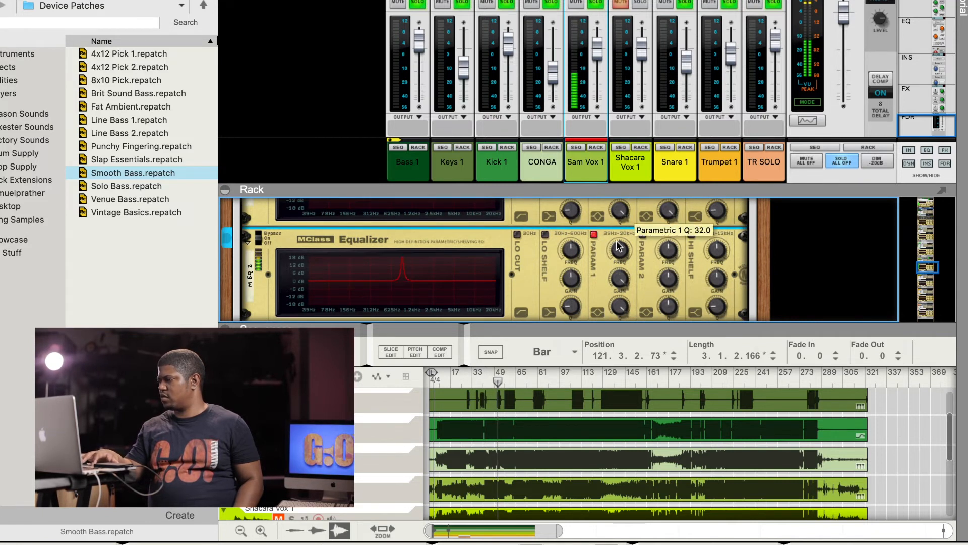
drag(615, 257, 614, 262)
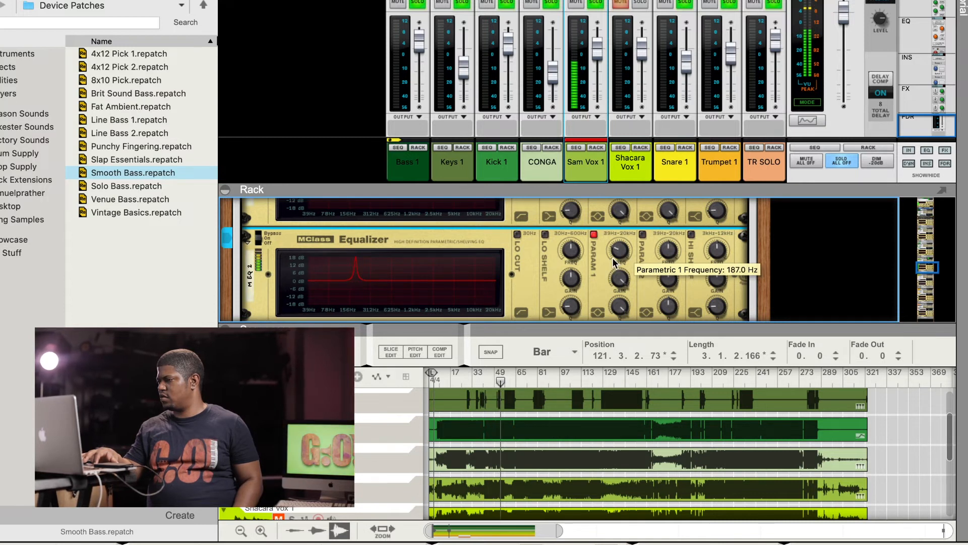
drag(614, 262, 620, 259)
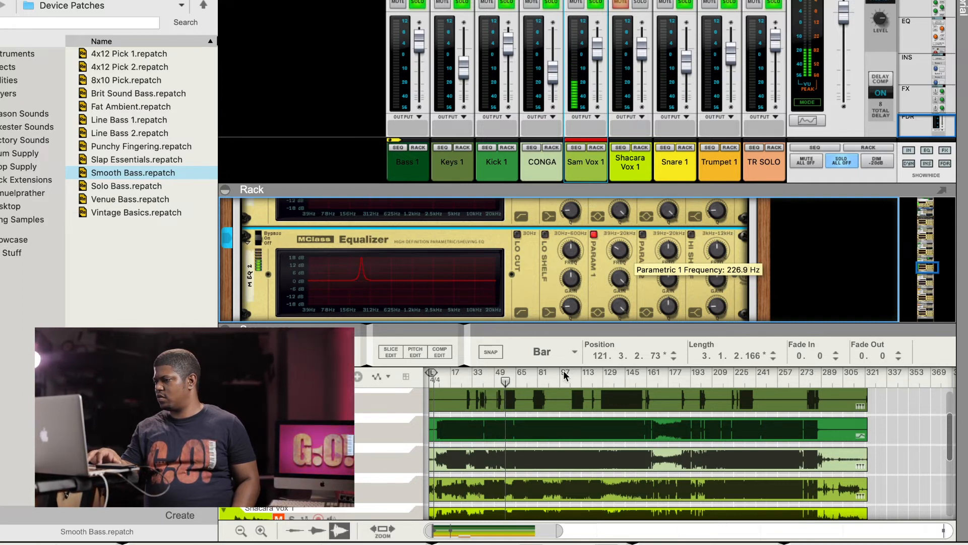
click(485, 382)
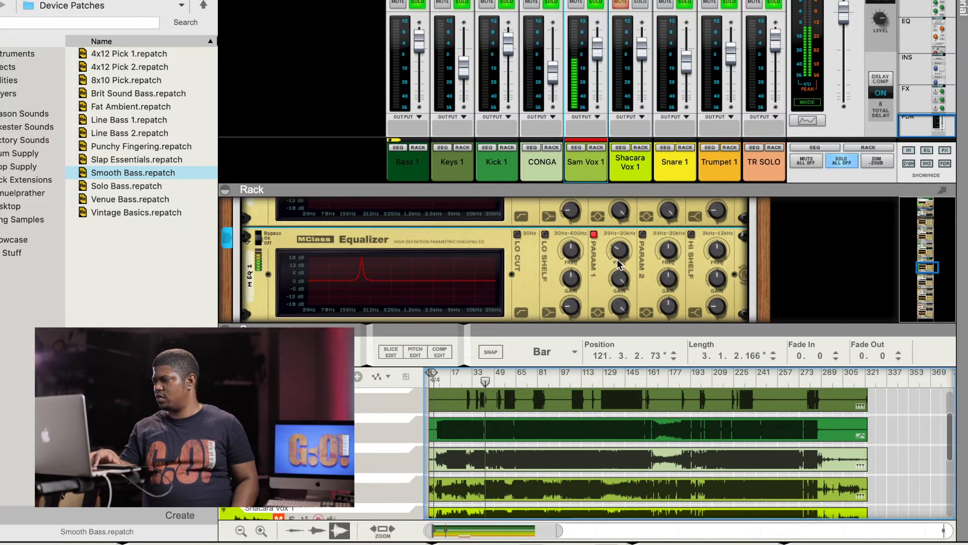
drag(619, 256, 618, 255)
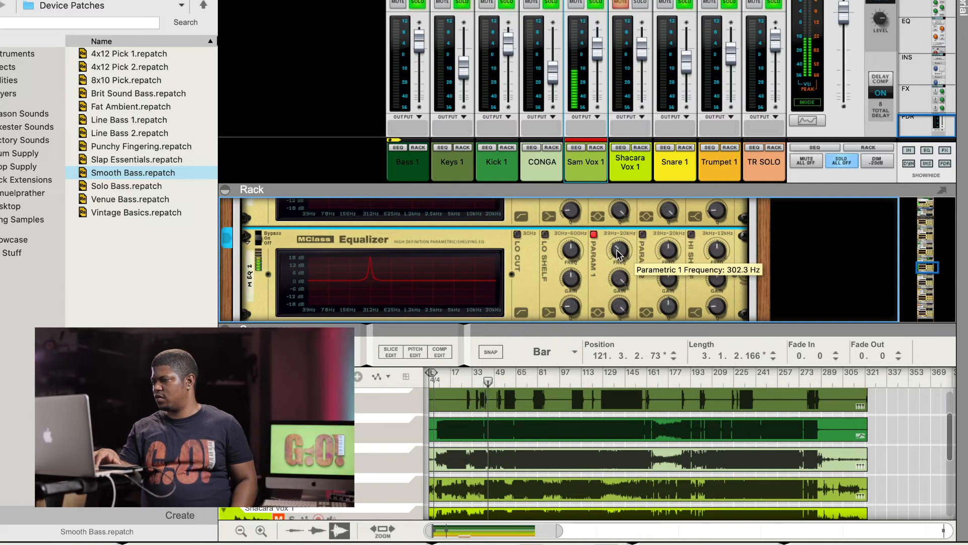
drag(620, 279, 616, 307)
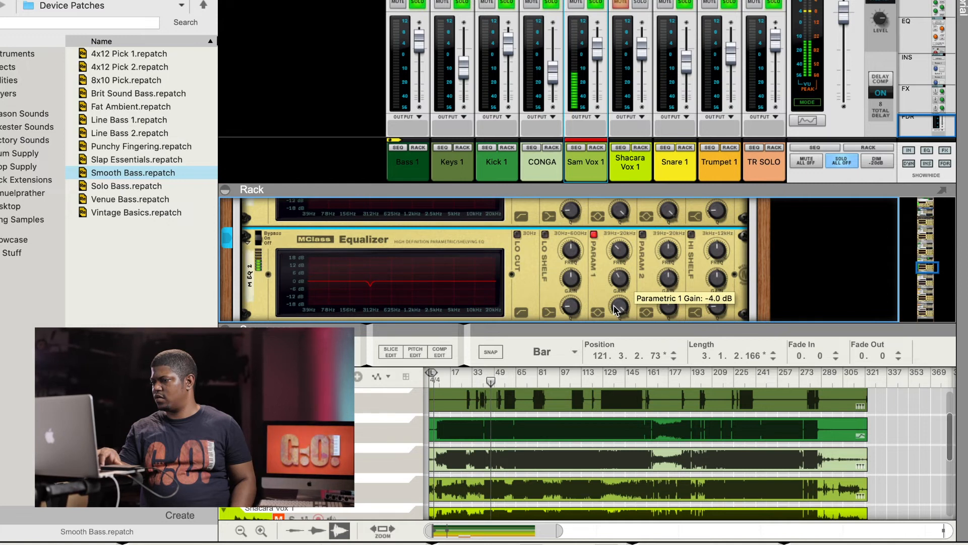
Step: Enable Param 2 in the second MClass Equalizer, sweep it into the high frequencies and make it a narrow cut
click(643, 235)
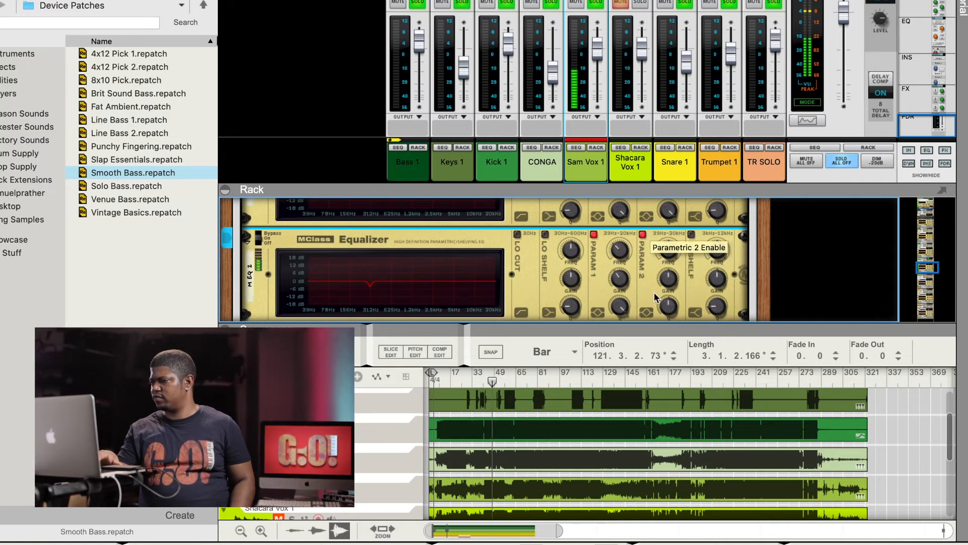
drag(666, 278, 670, 216)
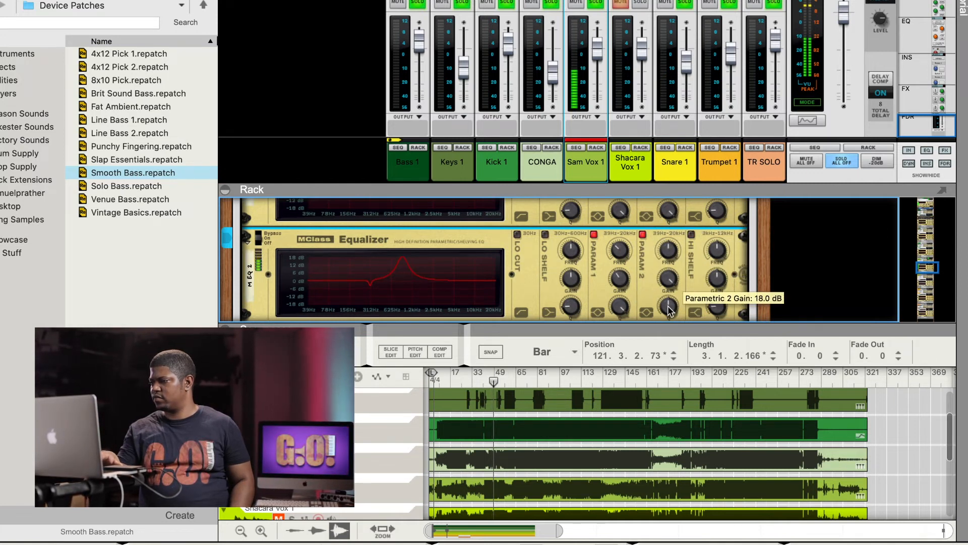
drag(668, 250, 668, 236)
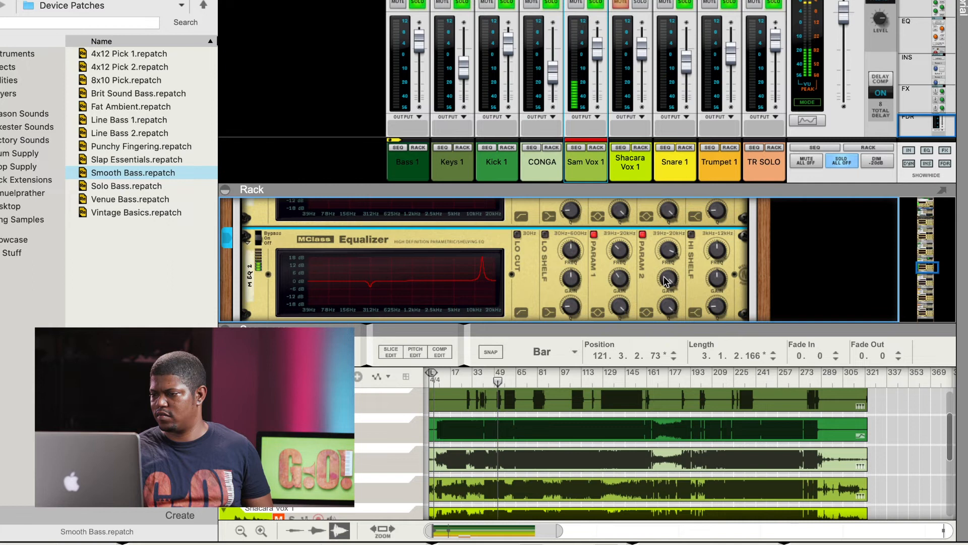
drag(664, 289, 666, 307)
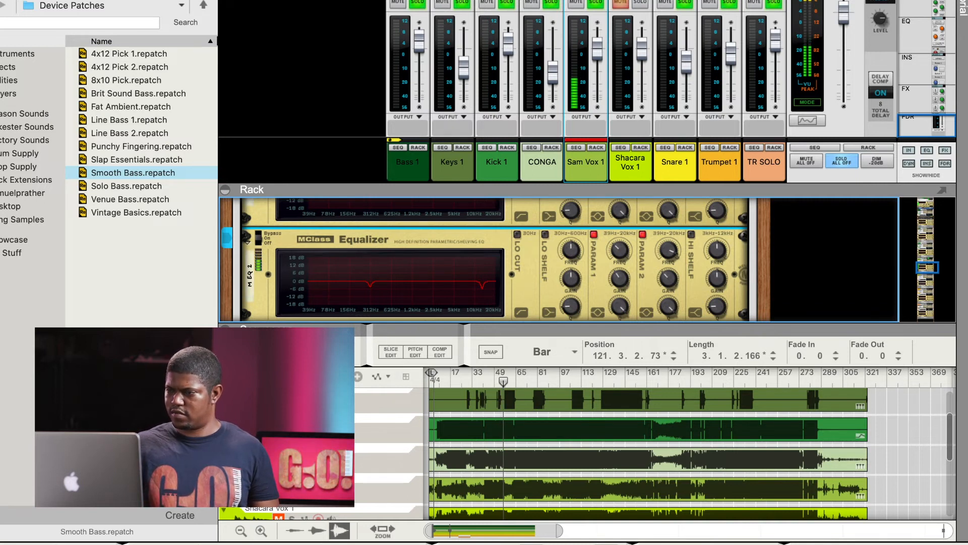
Step: Enlarge the rack and play from about bar 43 to check the threshold and ratio of the vocal's compressor
drag(522, 333, 519, 397)
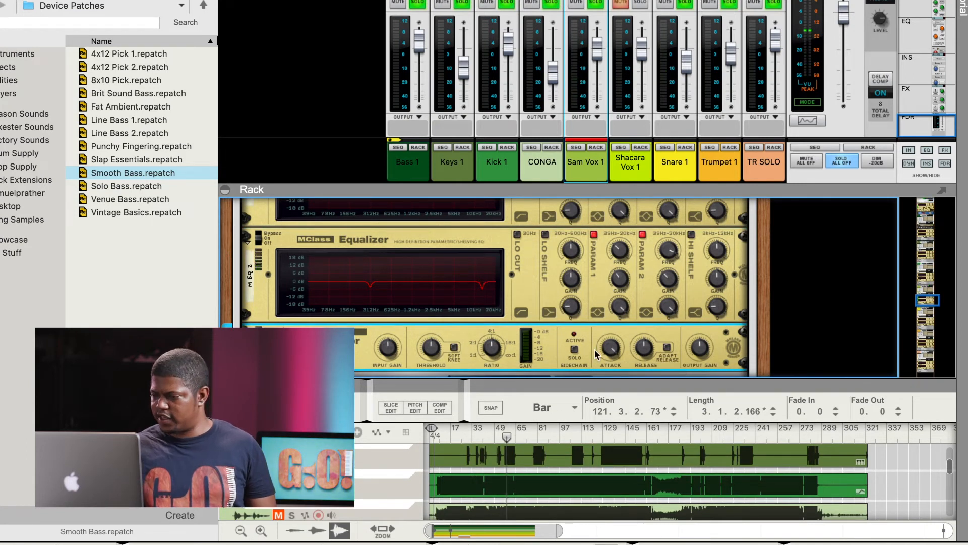
mouse_move(432, 352)
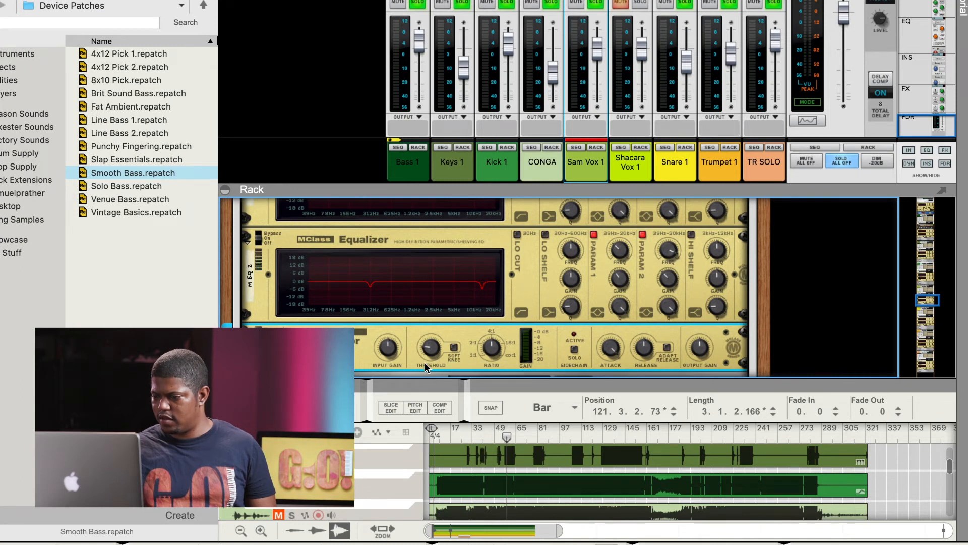
click(487, 437)
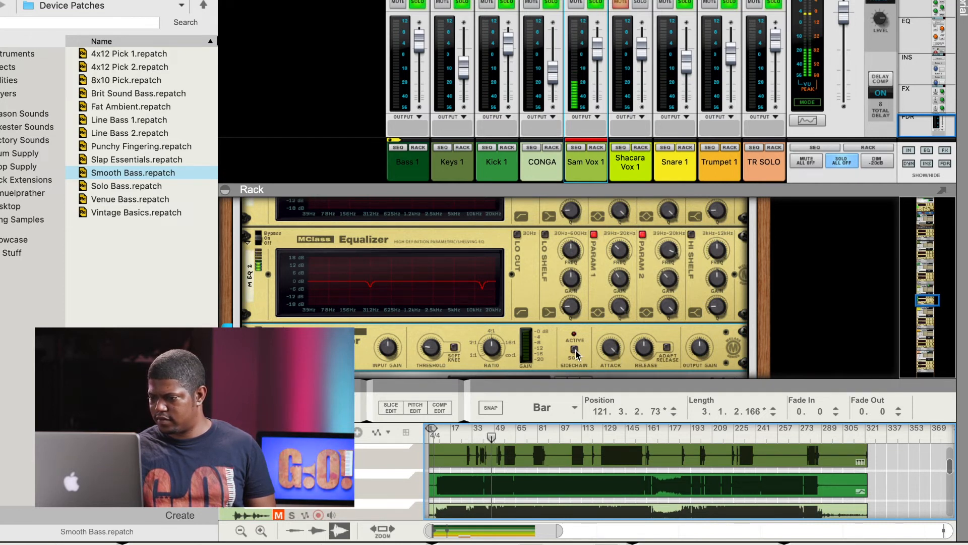
click(492, 348)
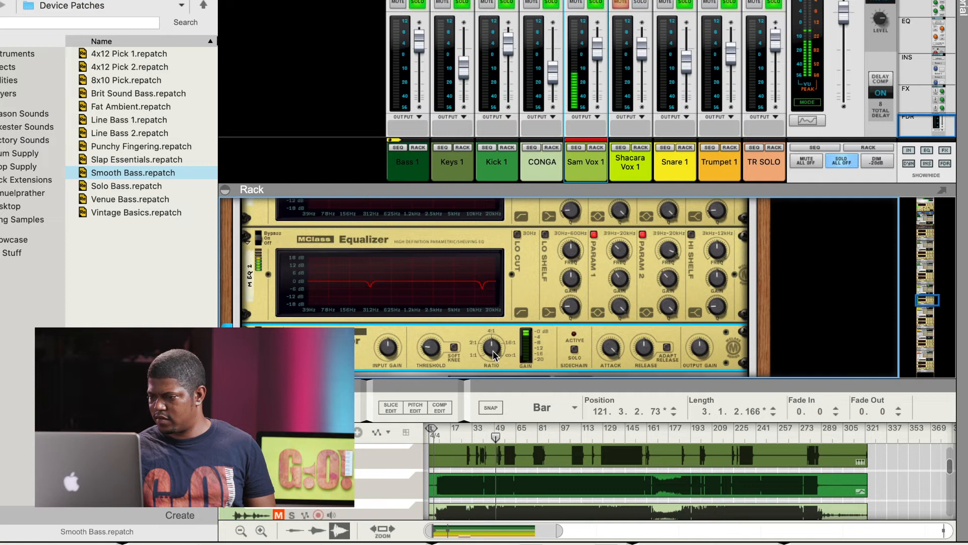
Step: Turn on the high-pass filter of the vocal channel next to CONGA and the low-pass filter of the vocal channel beside Snare 1
scroll(574, 40, up, 10)
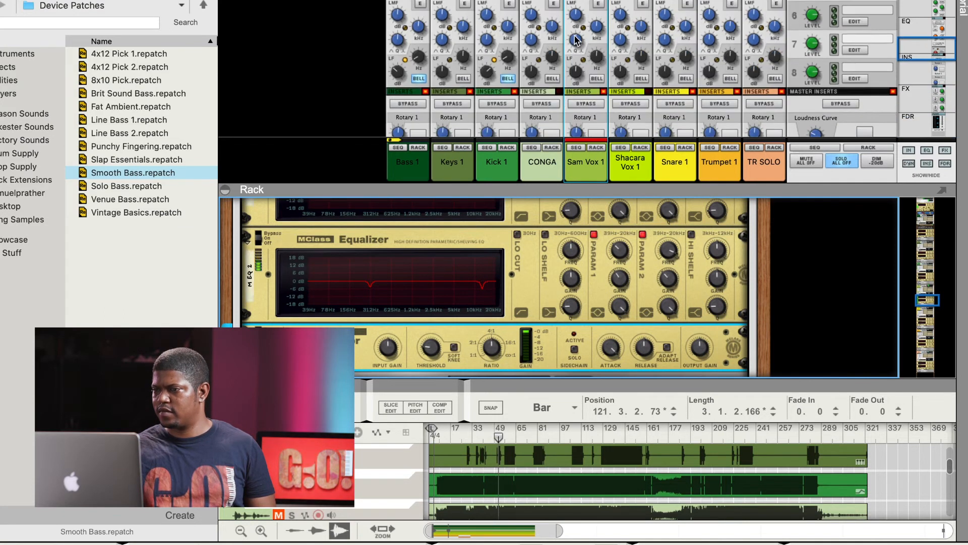
scroll(575, 40, up, 5)
click(597, 46)
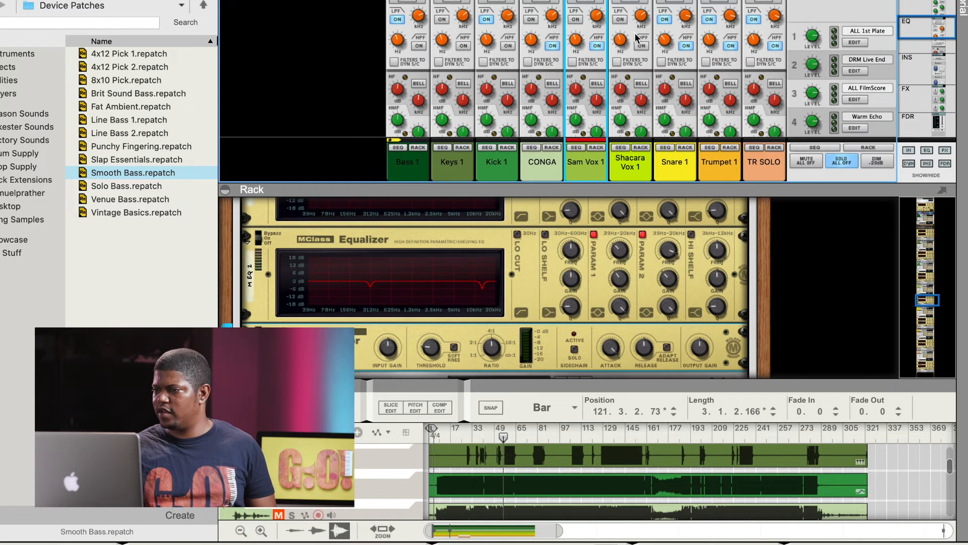
click(621, 20)
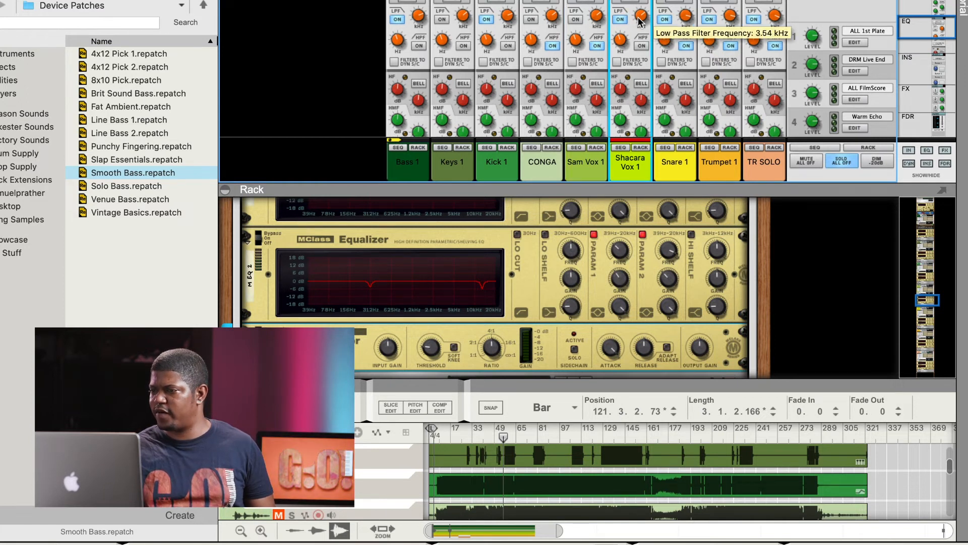
Step: Collapse the rack to enlarge the sequencer, and clear all track mutes and solos
scroll(639, 16, up, 3)
scroll(639, 14, up, 4)
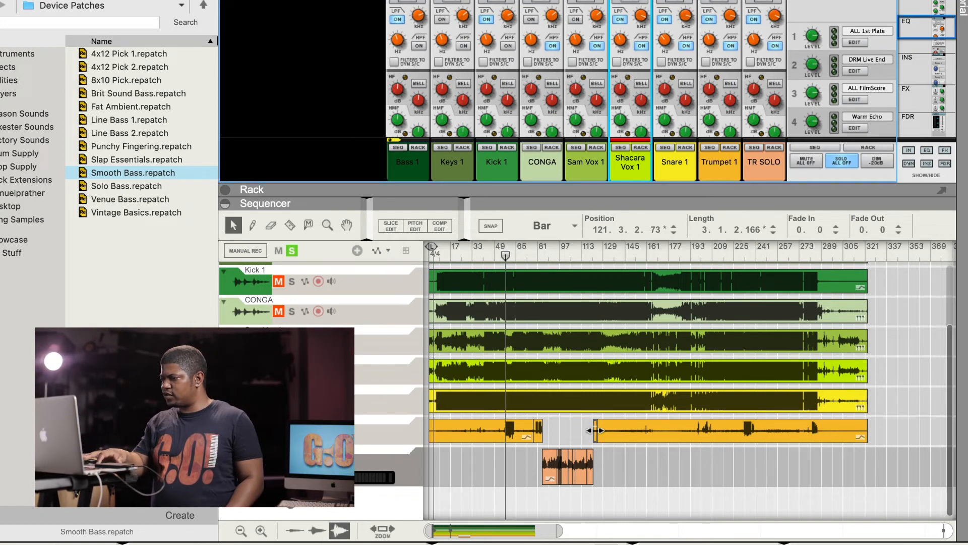
click(595, 429)
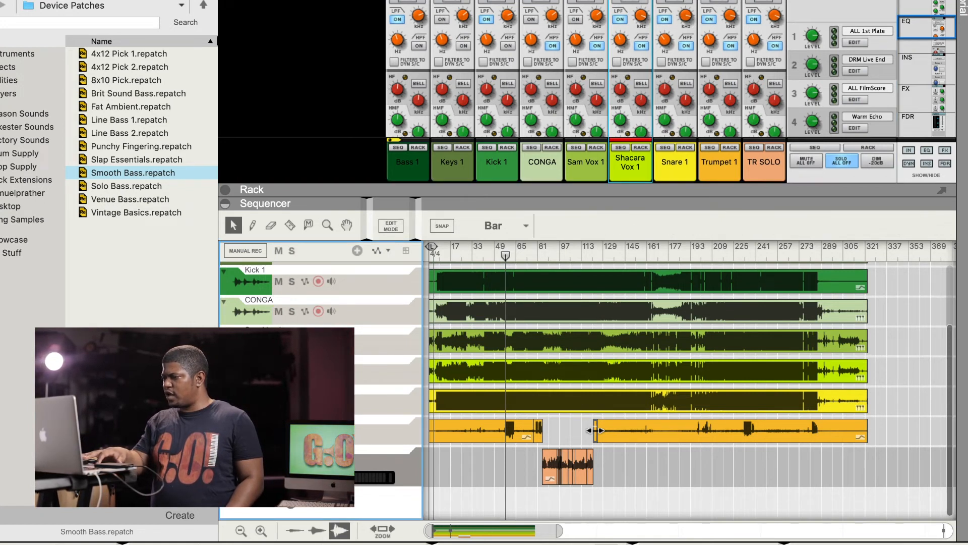
Step: Clear all solos and play the full mix from about bar 41 to judge the vocal balance
click(487, 256)
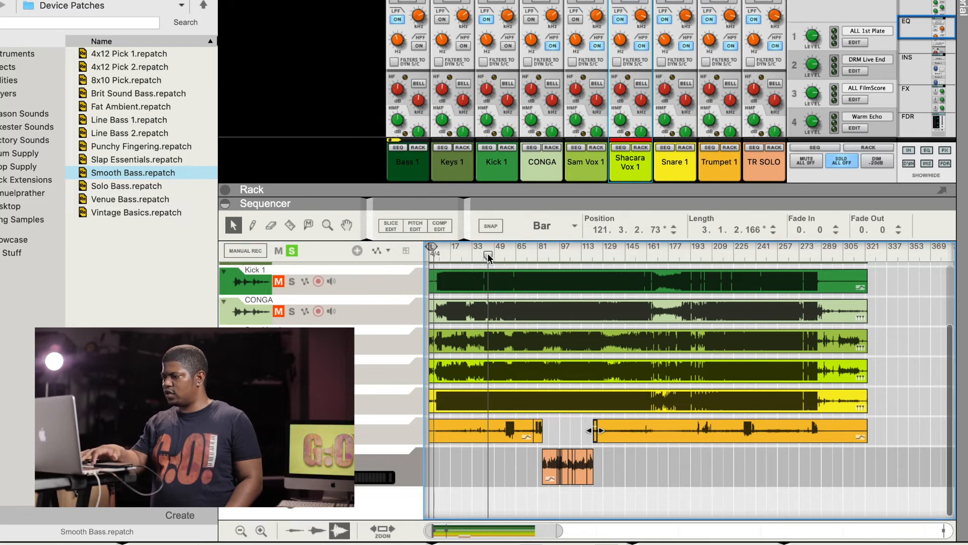
scroll(629, 141, down, 10)
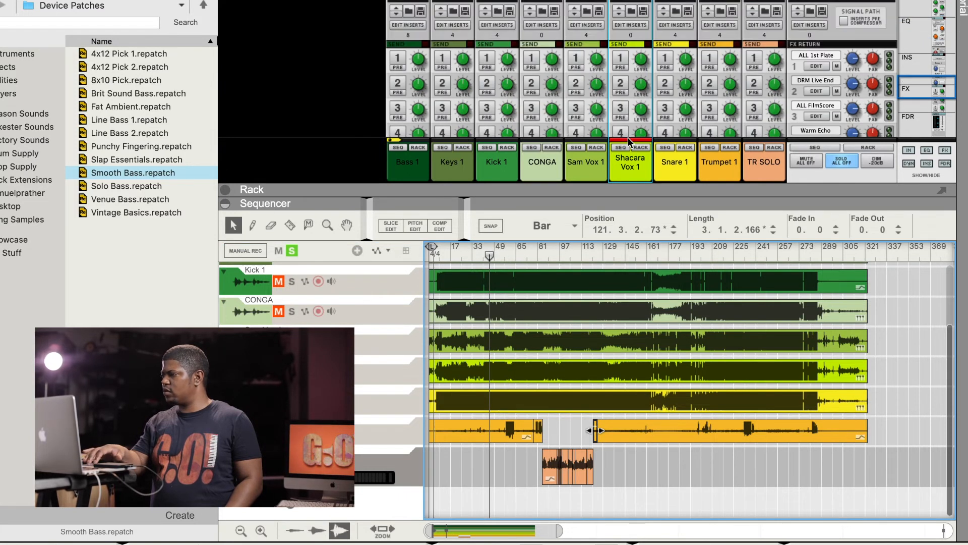
click(844, 160)
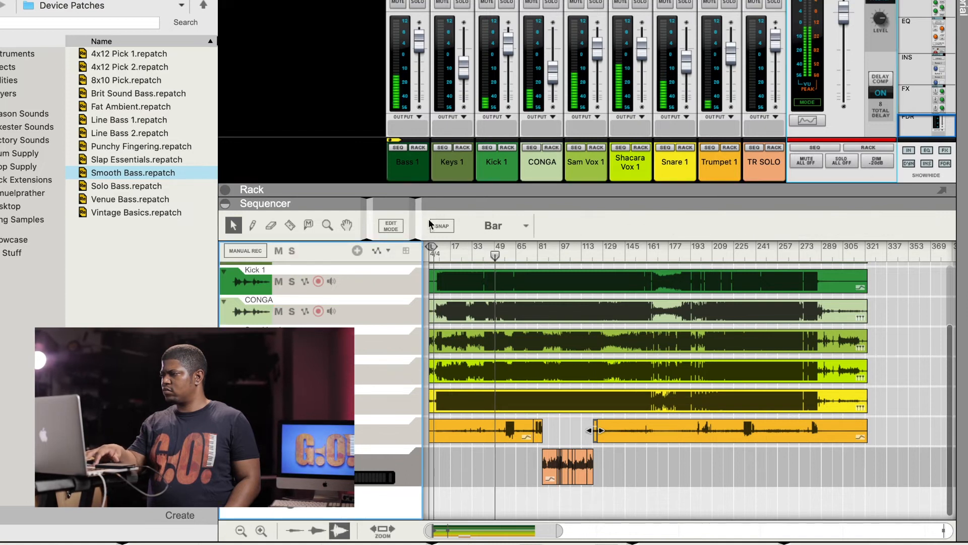
Step: Solo the vocal channel beside Snare 1 and lower its fader slightly
click(641, 3)
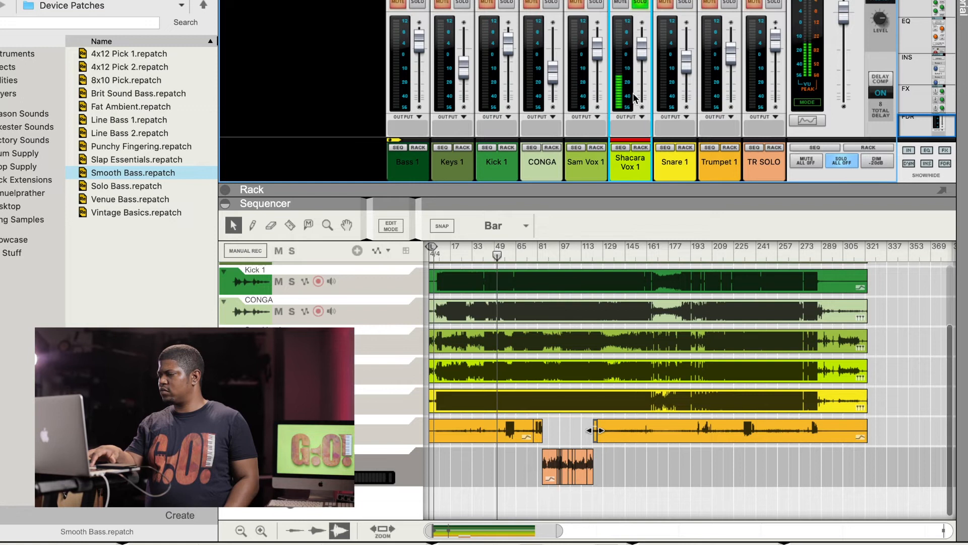
mouse_move(642, 59)
drag(642, 59, 642, 65)
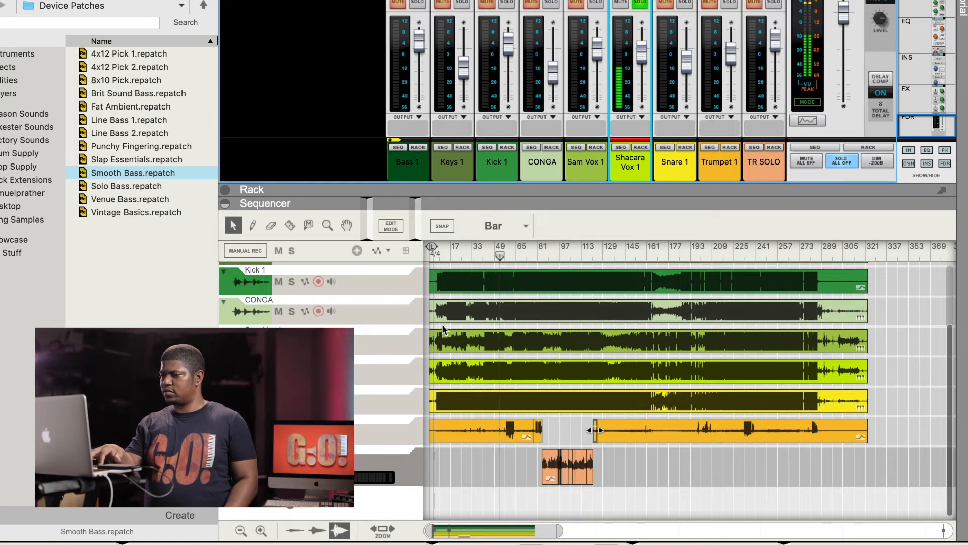
scroll(506, 299, up, 3)
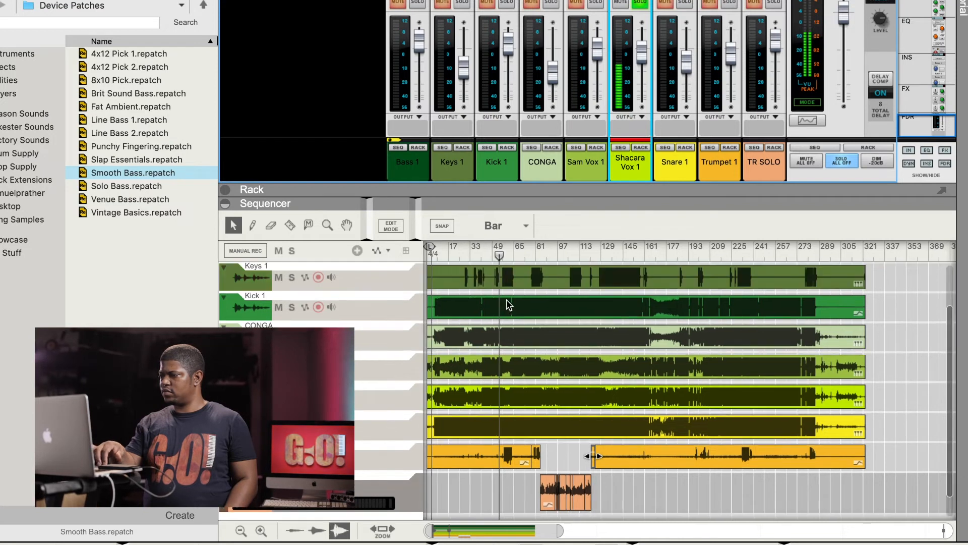
scroll(621, 87, up, 10)
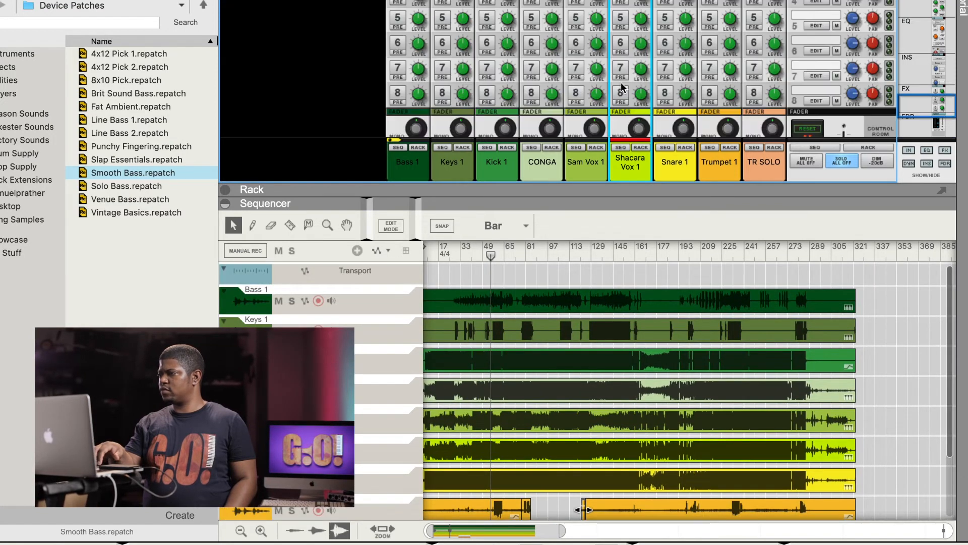
scroll(620, 87, up, 3)
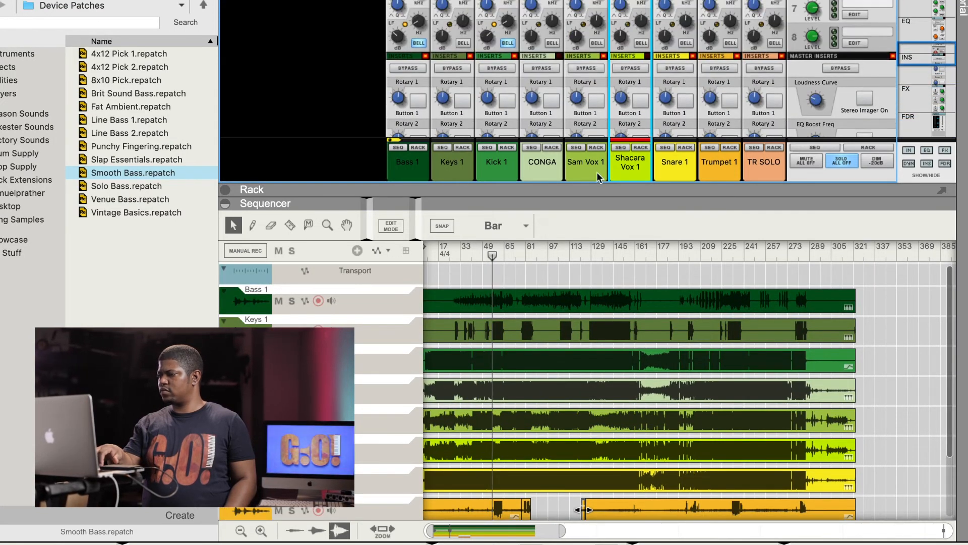
Step: Replay from about bar 40, solo the vocal beside CONGA as well, and lower the fader of the vocal beside Snare 1 to -3.82 dB
click(475, 253)
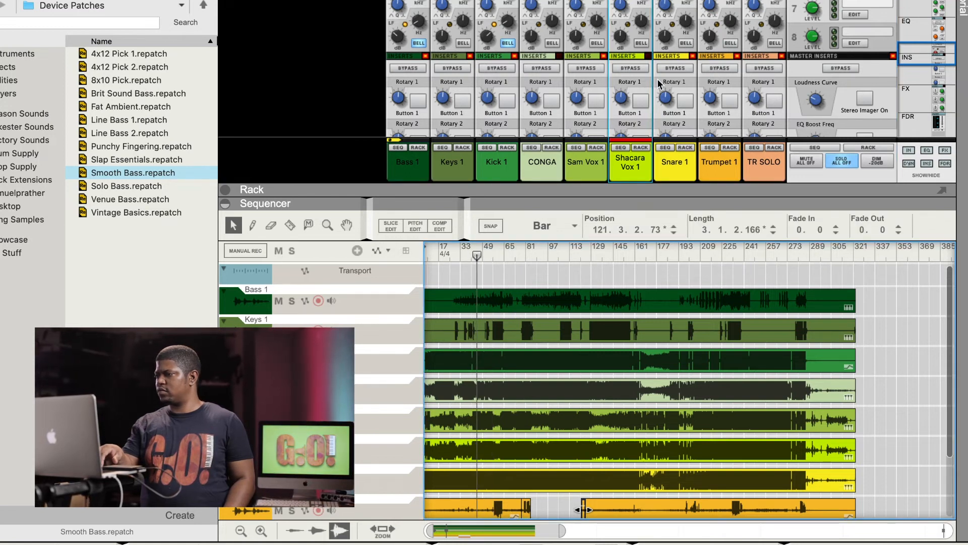
scroll(552, 319, down, 5)
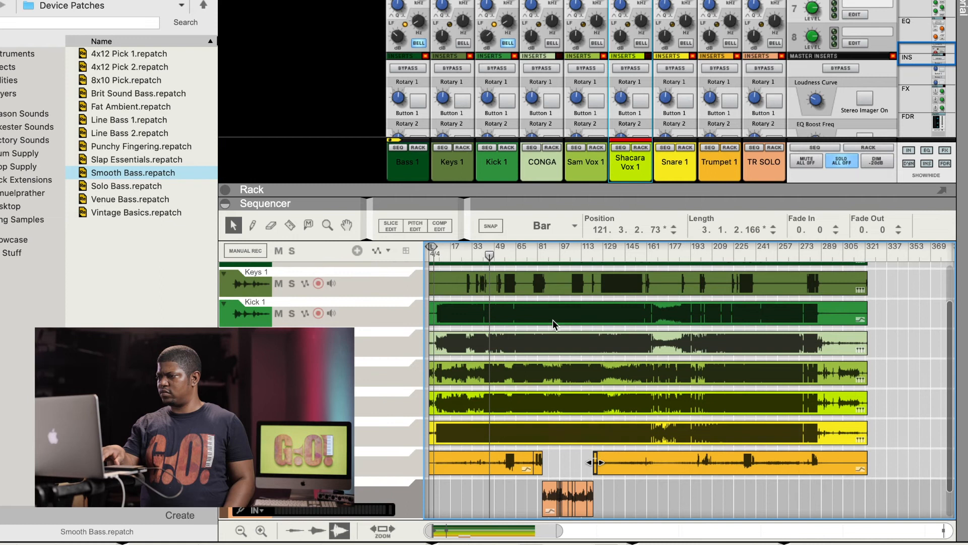
scroll(553, 319, up, 2)
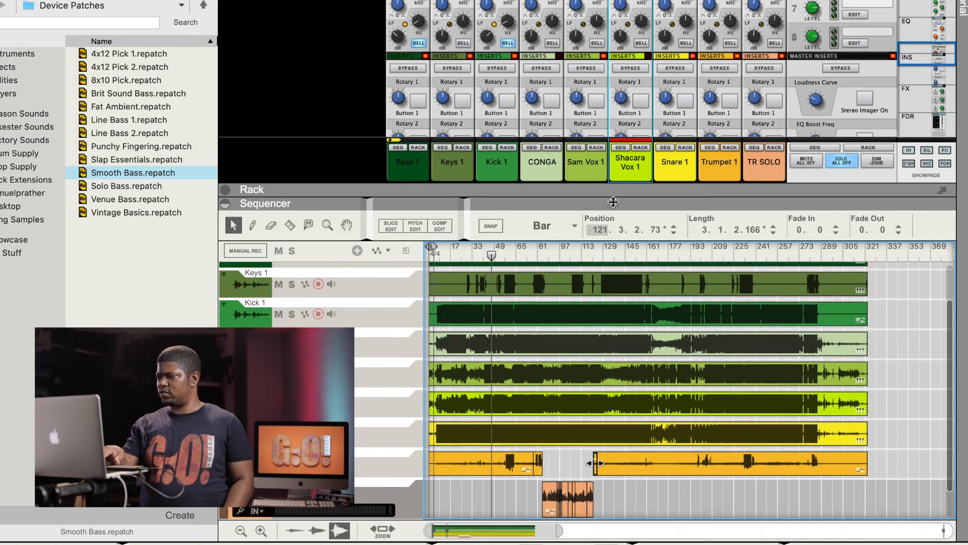
scroll(619, 184, down, 1)
scroll(619, 184, down, 8)
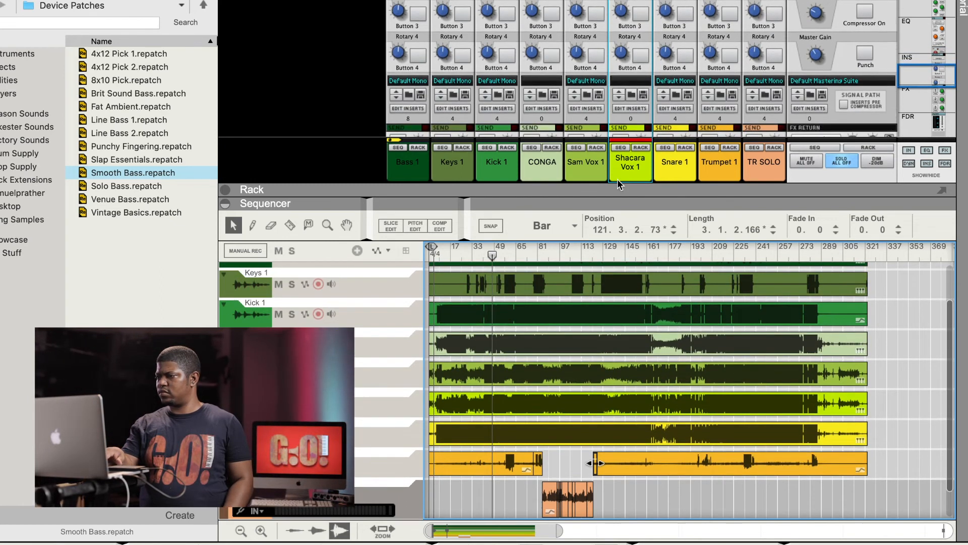
scroll(619, 184, down, 6)
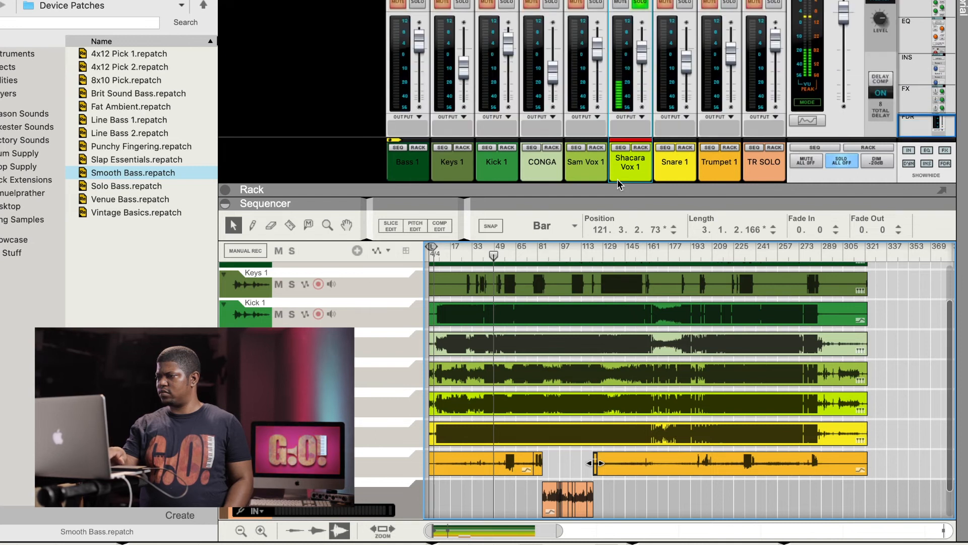
click(597, 4)
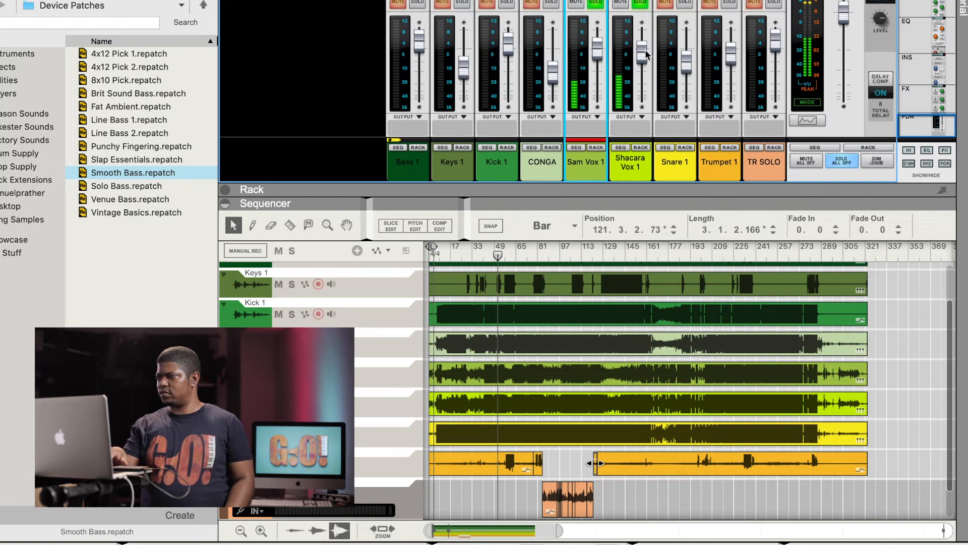
drag(644, 54, 639, 105)
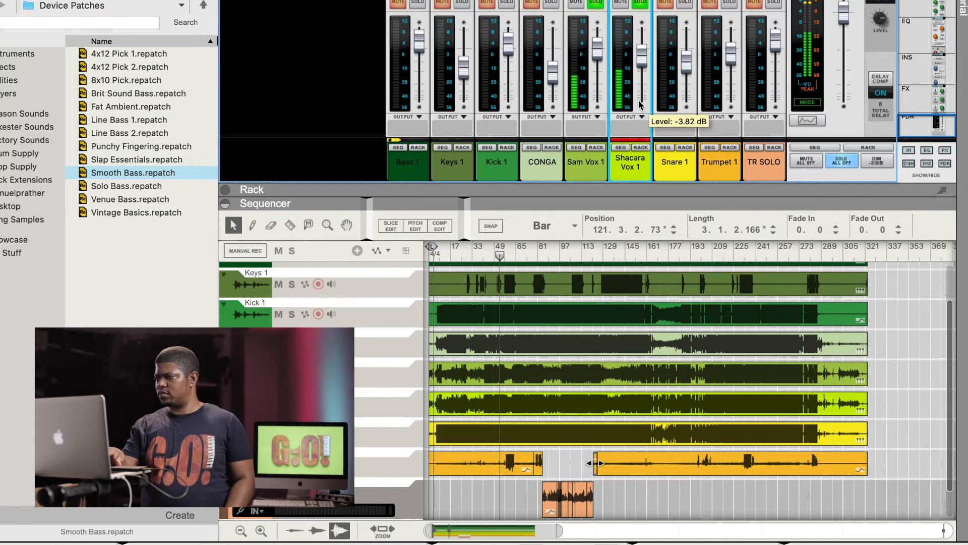
Step: Show the rack device of the vocal channel beside Snare 1 and unfold its insert effects down to the MClass Compressor
click(641, 147)
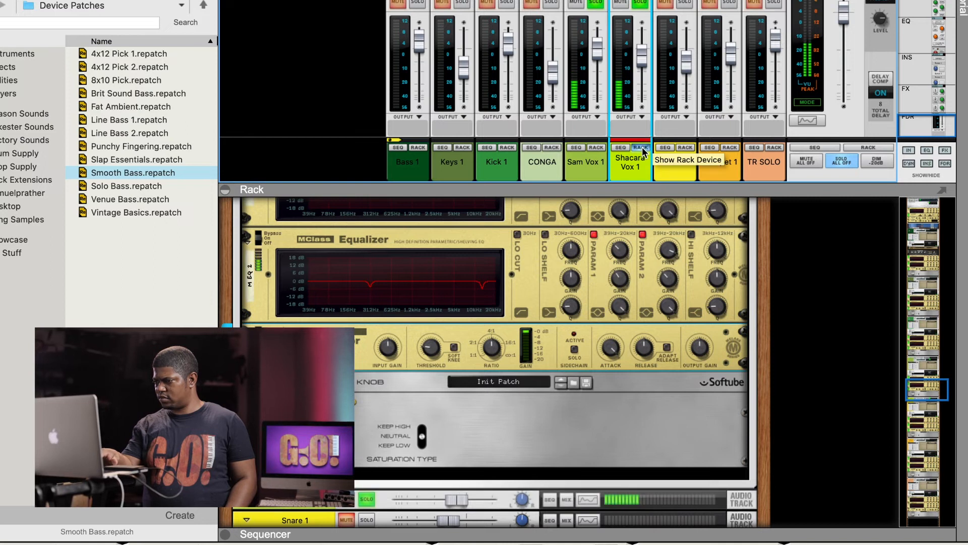
click(247, 514)
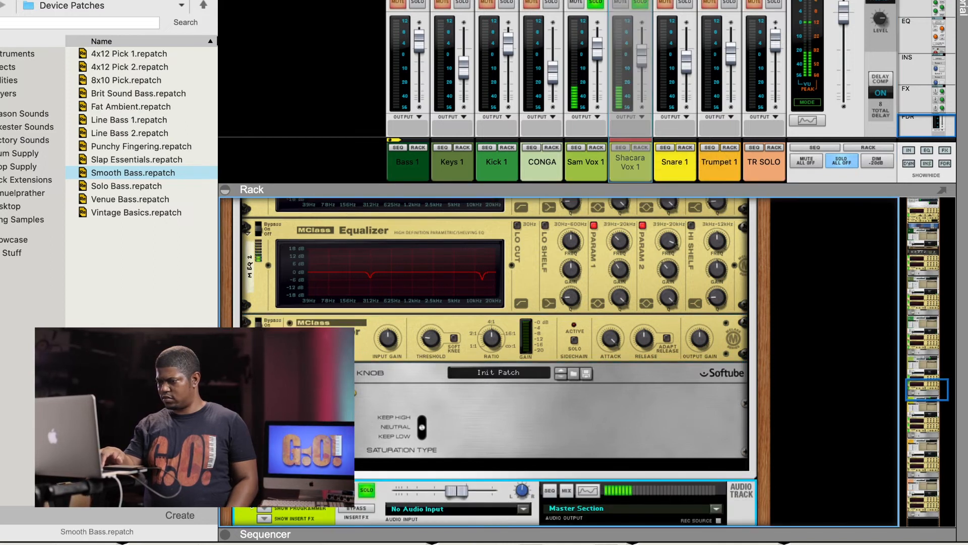
click(265, 512)
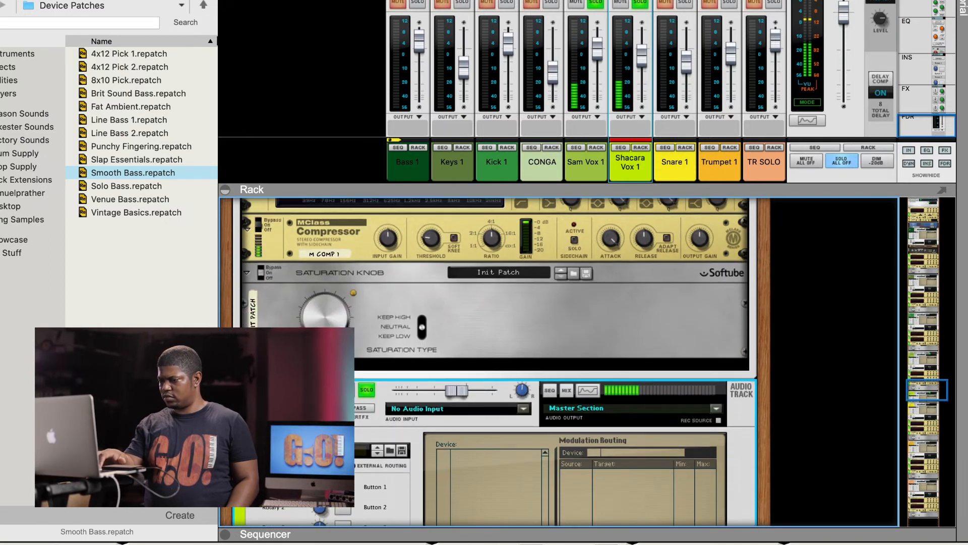
click(323, 450)
click(331, 480)
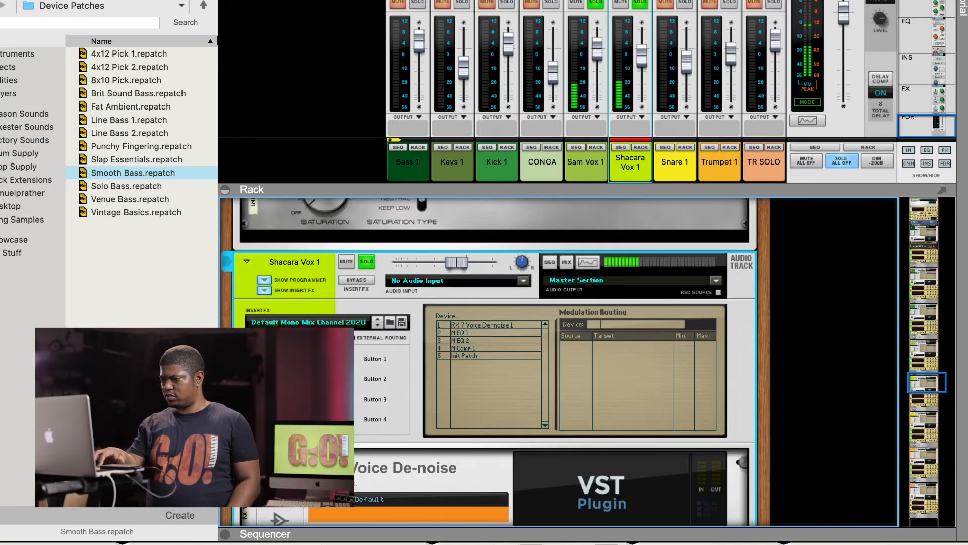
scroll(282, 428, down, 5)
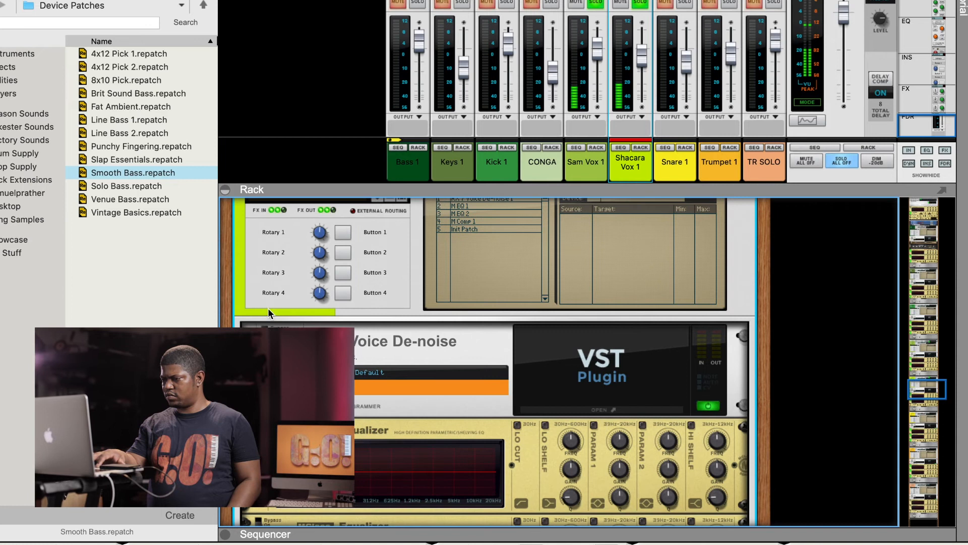
click(313, 388)
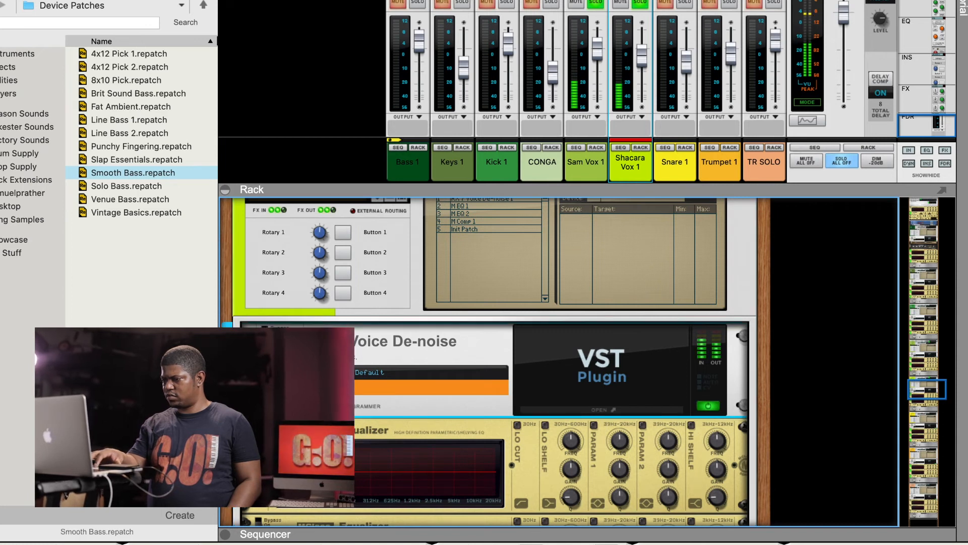
scroll(464, 254, down, 6)
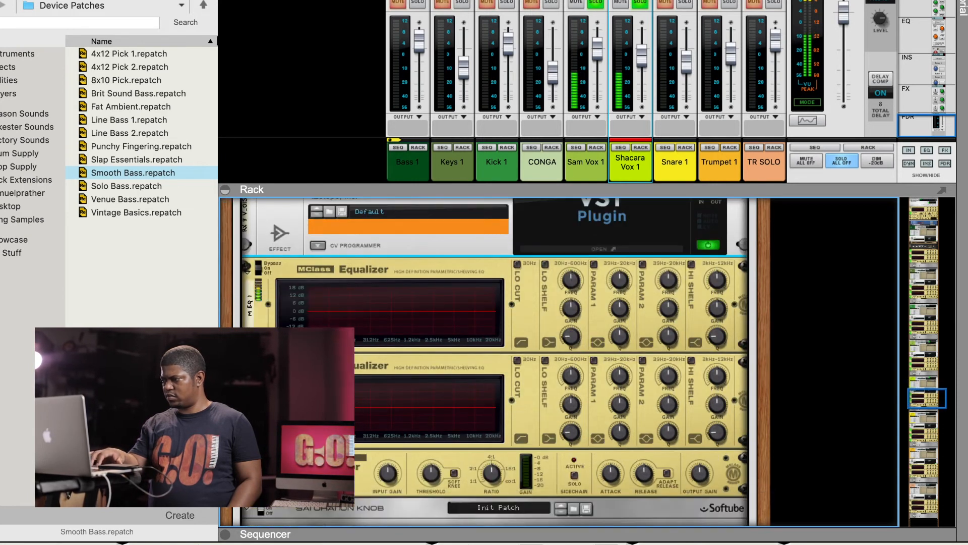
Step: Solo only the vocal beside Snare 1, and reduce the attack and threshold of its MClass Compressor slightly
click(418, 231)
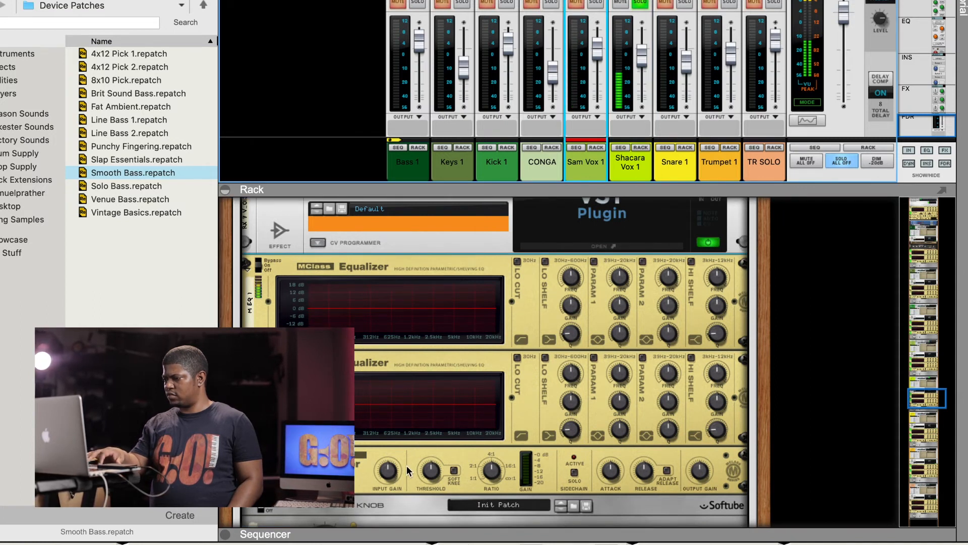
drag(615, 472, 606, 477)
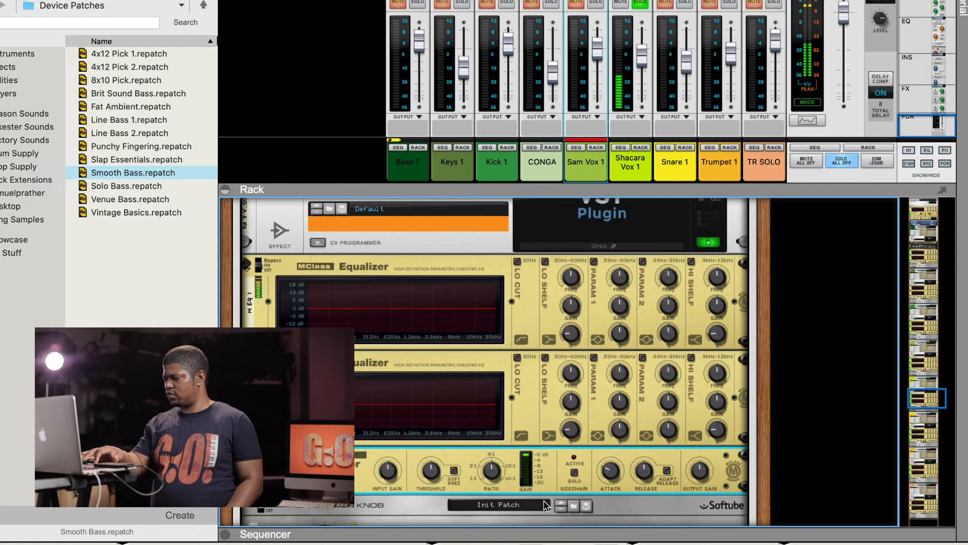
drag(426, 478, 424, 481)
Step: Reopen the sequencer, play both vocals soloed from about bar 49, and review their mixer dynamics, EQ, inserts and fader levels
click(516, 535)
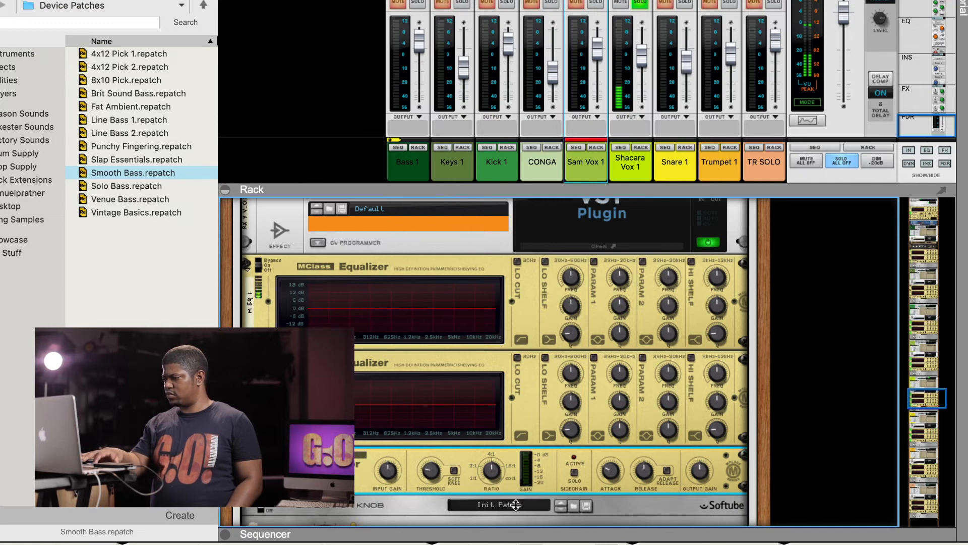
click(498, 376)
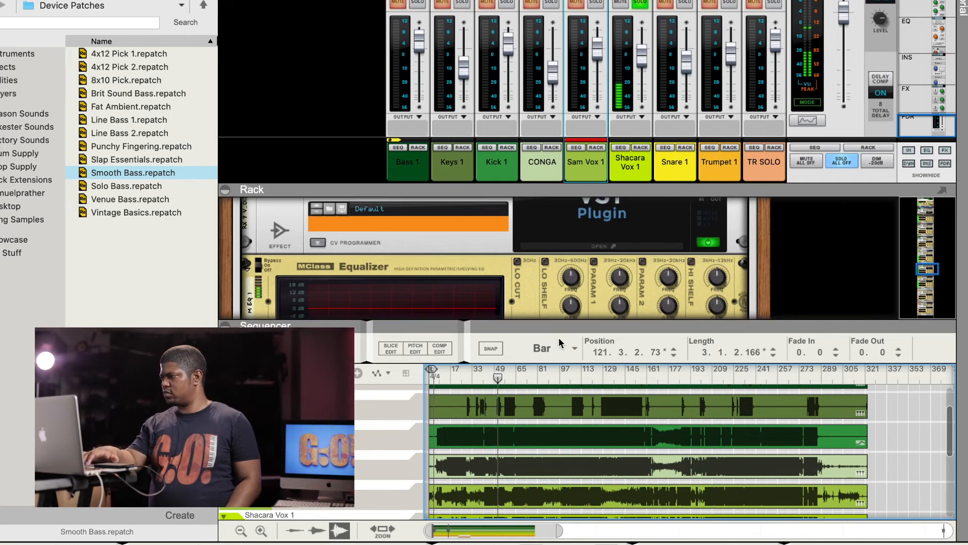
click(596, 2)
scroll(613, 26, up, 10)
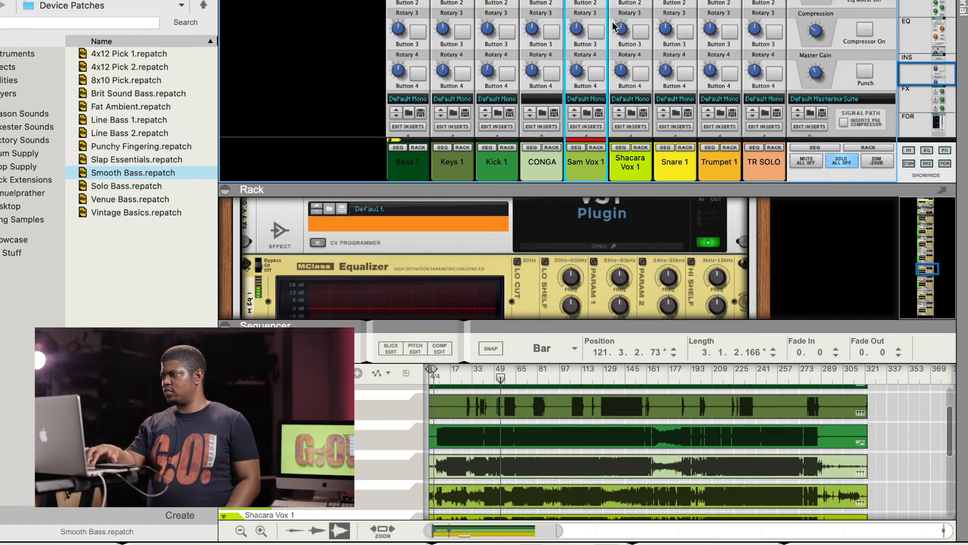
scroll(613, 27, down, 5)
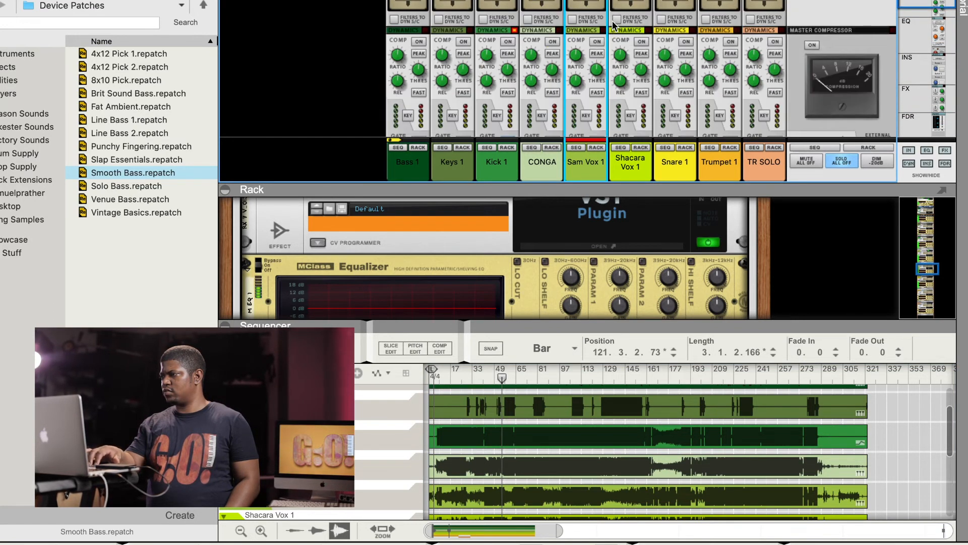
scroll(617, 50, down, 1)
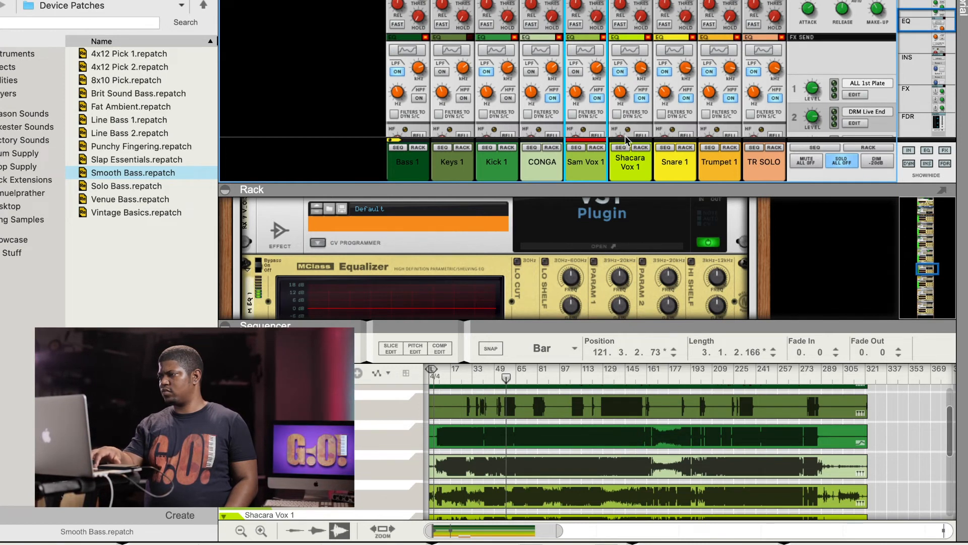
scroll(605, 131, down, 10)
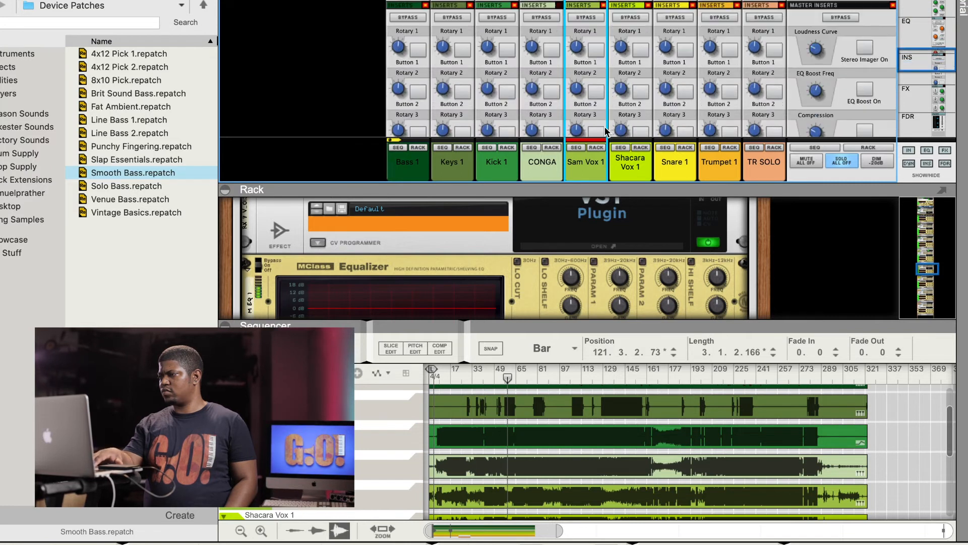
scroll(605, 132, down, 5)
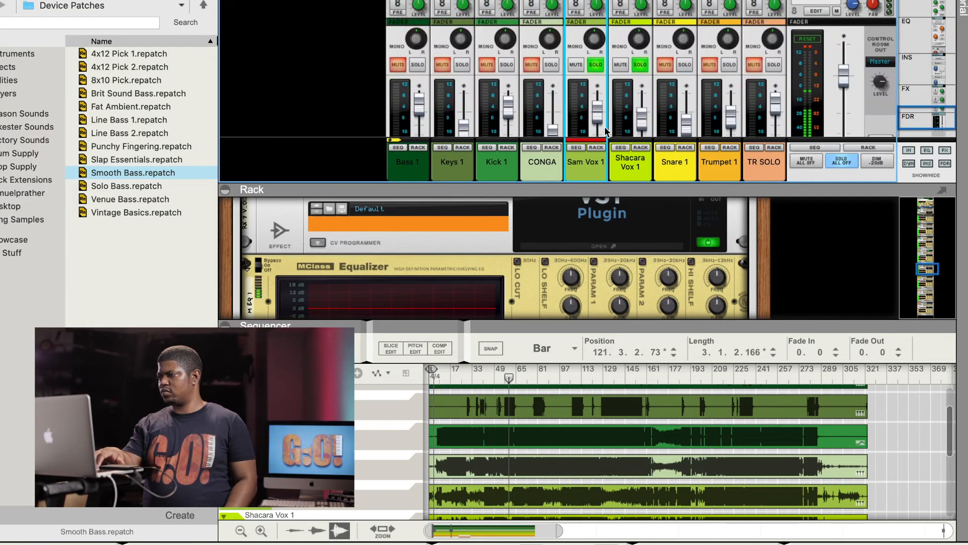
click(643, 79)
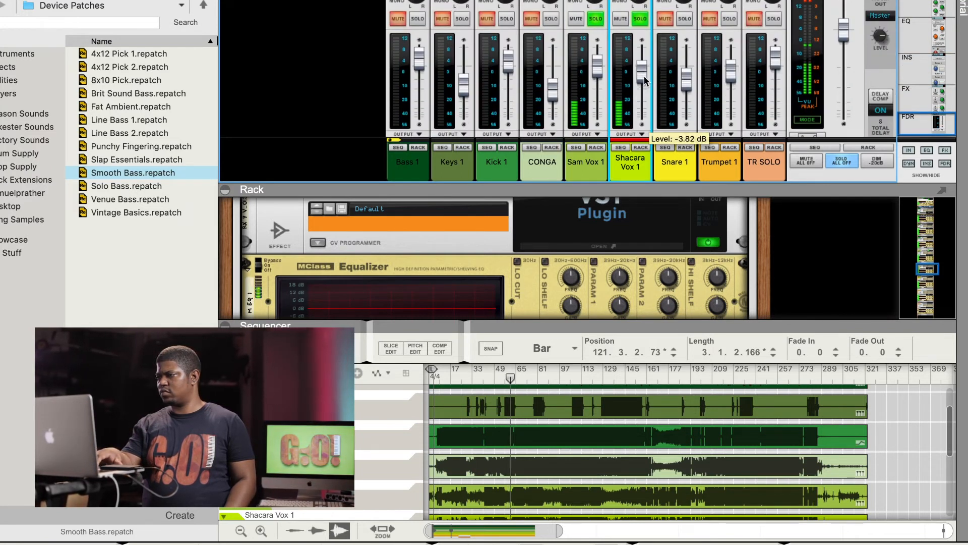
Step: Clear all solos and play the full mix from about bar 75
click(534, 374)
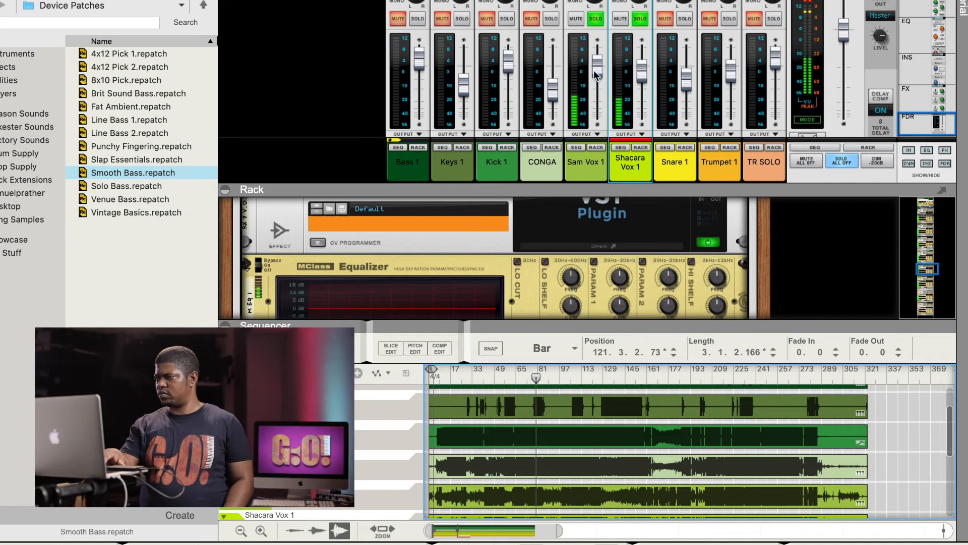
scroll(584, 75, up, 5)
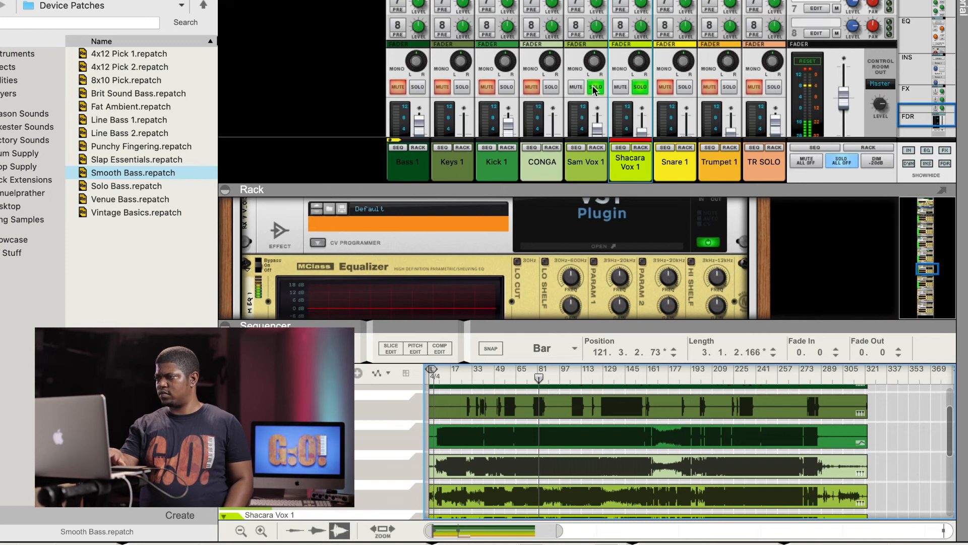
click(851, 166)
drag(540, 377, 533, 376)
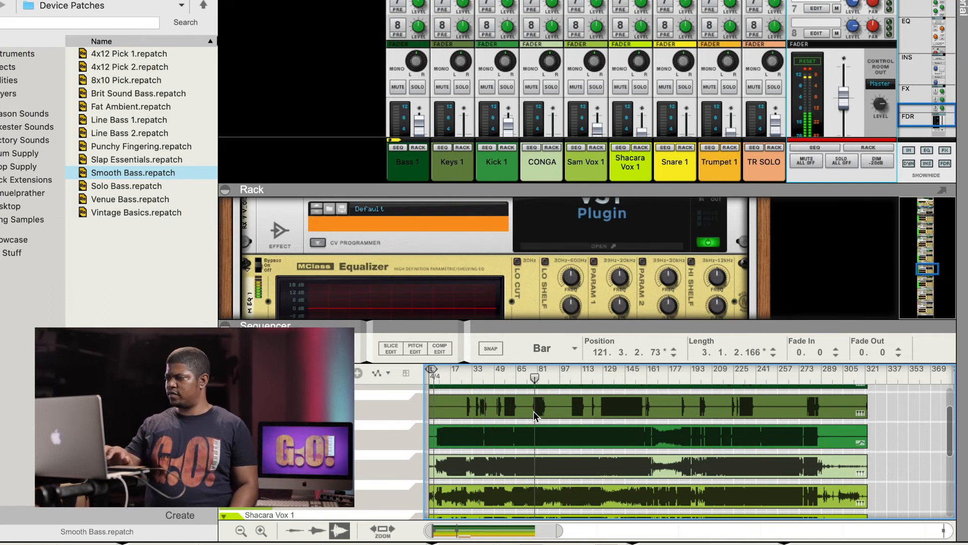
Step: Show the FX4 Warm Echo return device unfolded in the rack, and resize the mixer, rack and sequencer so all three fit
drag(590, 323, 587, 277)
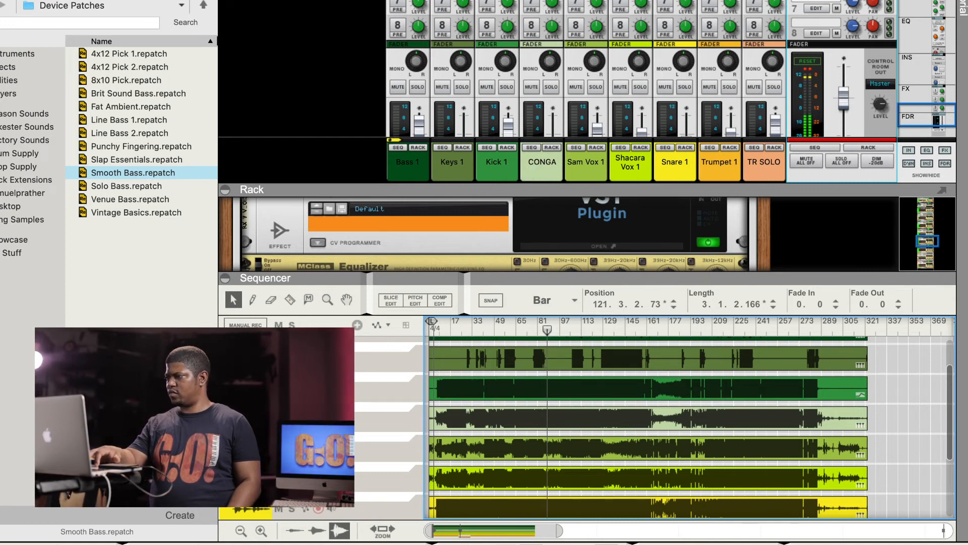
scroll(515, 95, up, 5)
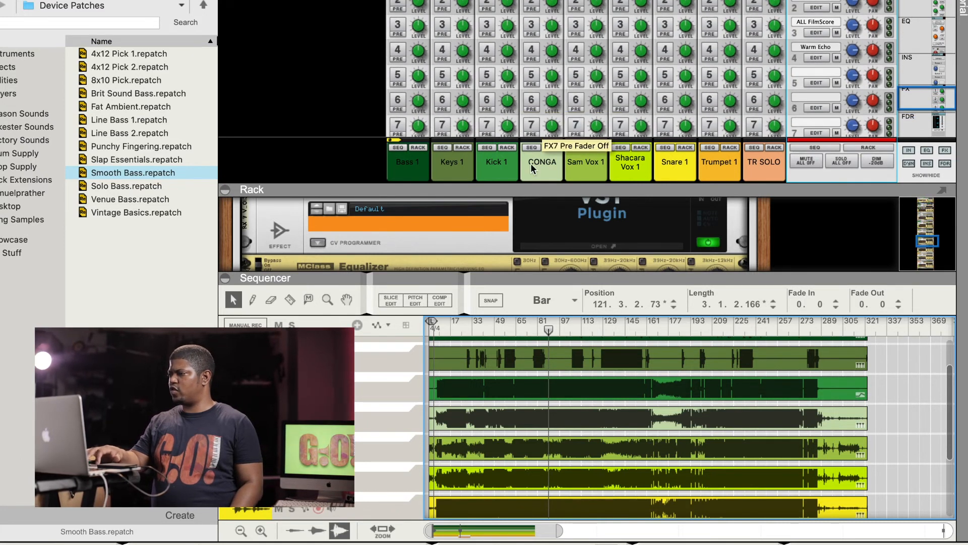
drag(530, 190, 526, 268)
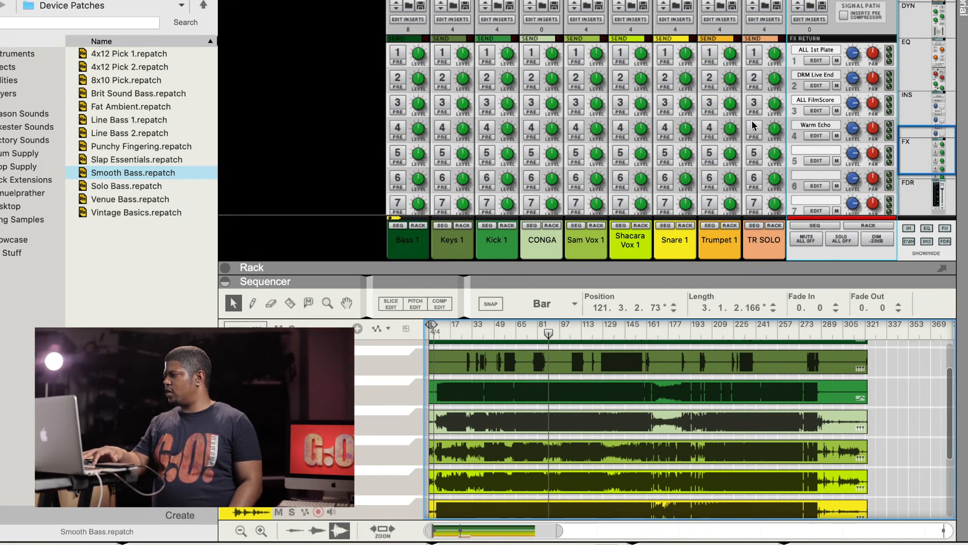
click(817, 135)
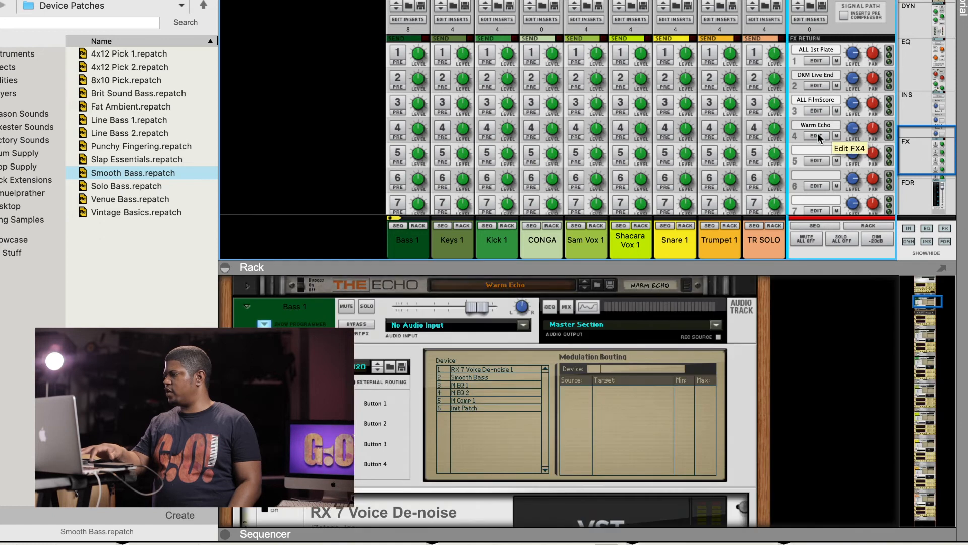
click(247, 288)
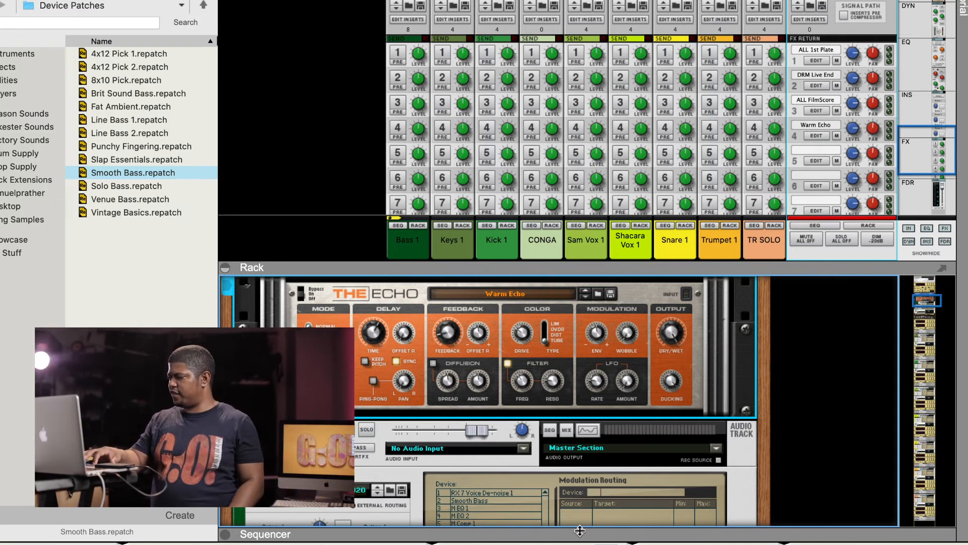
drag(580, 531, 582, 372)
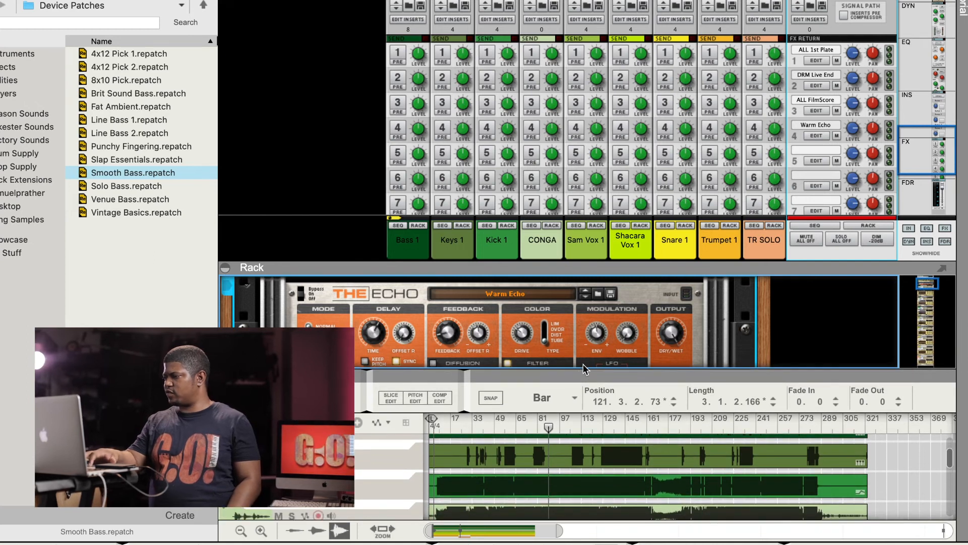
drag(588, 266, 591, 129)
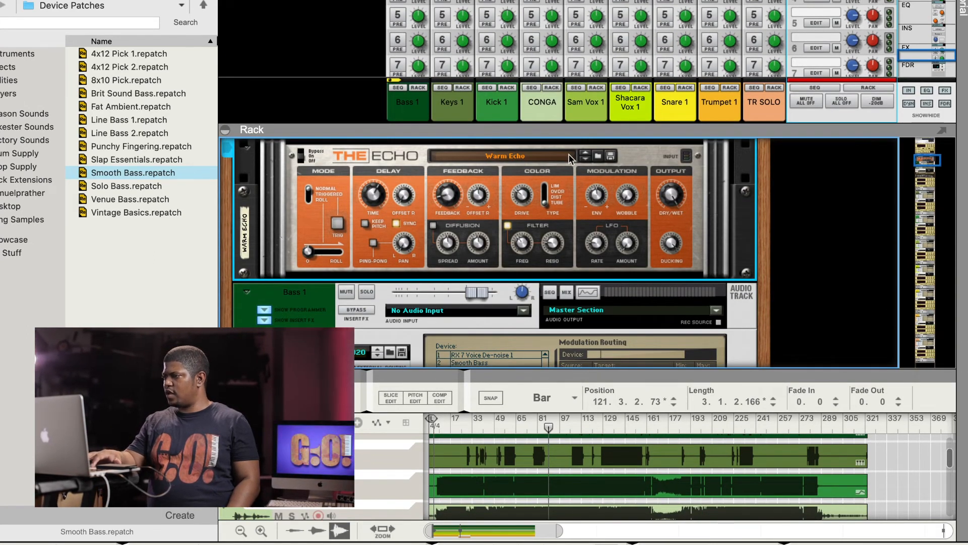
drag(567, 128, 568, 134)
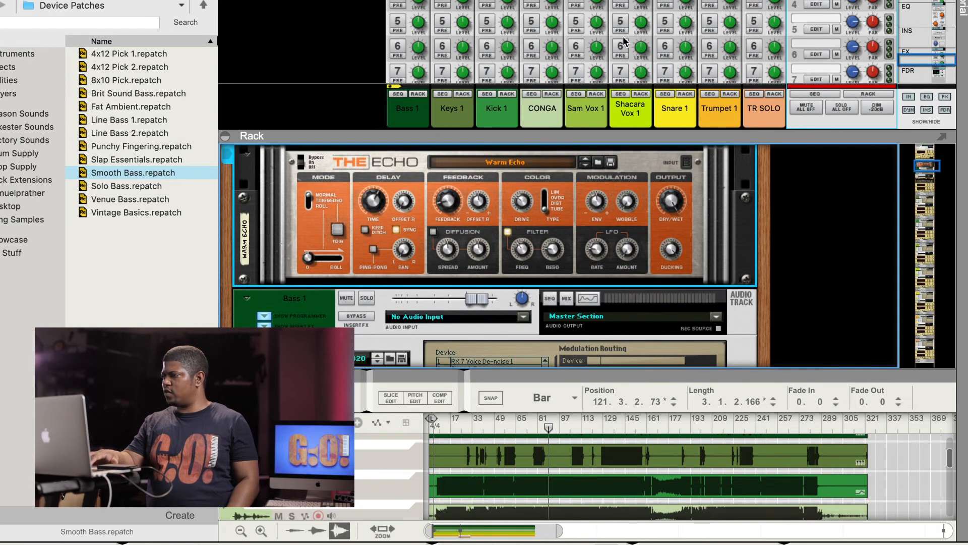
Step: Enable the FX4 Warm Echo send on TR SOLO, Trumpet 1, Snare 1, both vocals and CONGA, leaving Keys 1 off
scroll(753, 23, up, 3)
scroll(753, 23, up, 1)
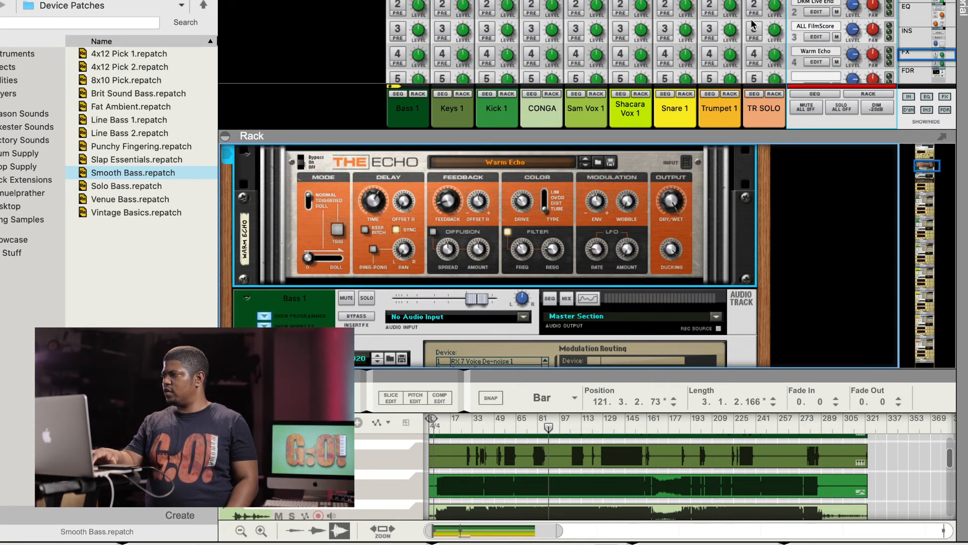
click(753, 53)
click(709, 53)
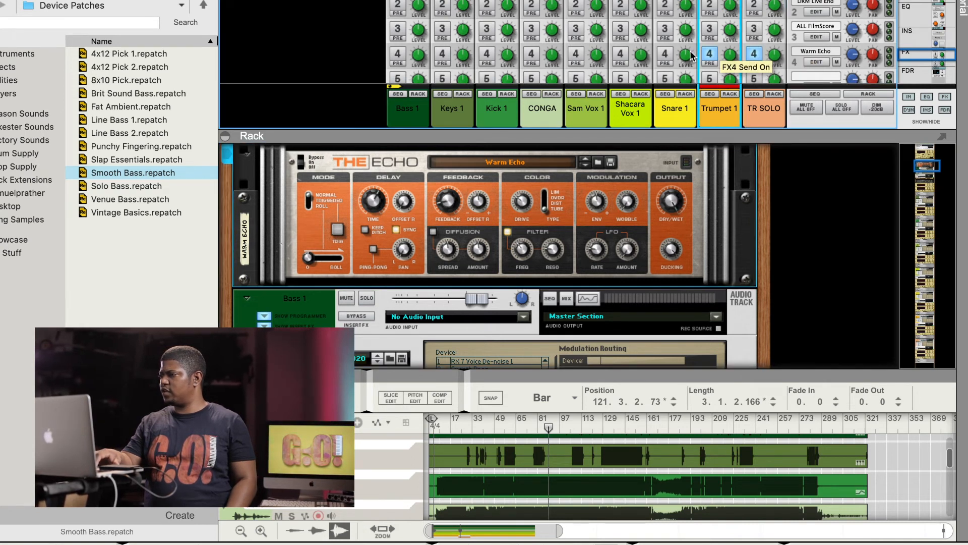
click(664, 53)
click(620, 53)
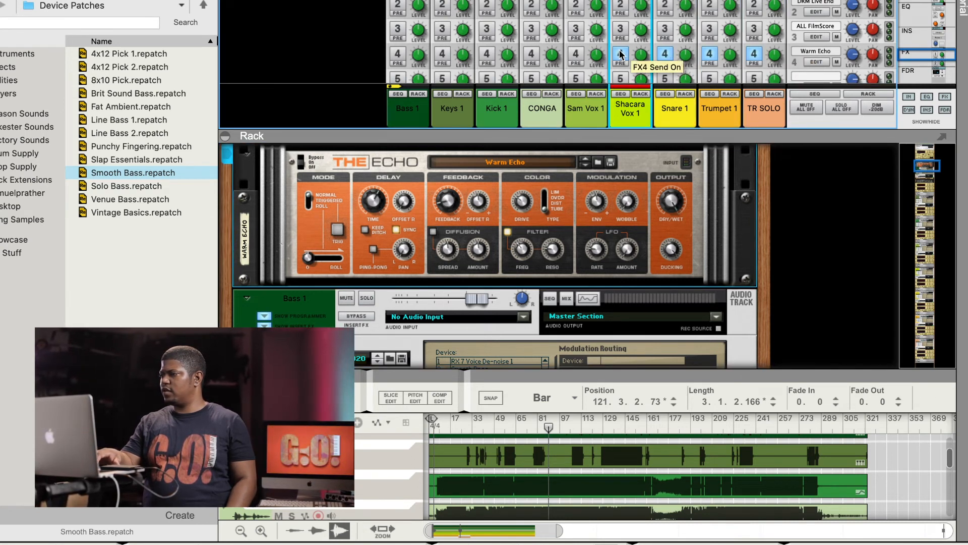
click(576, 53)
click(531, 53)
click(441, 54)
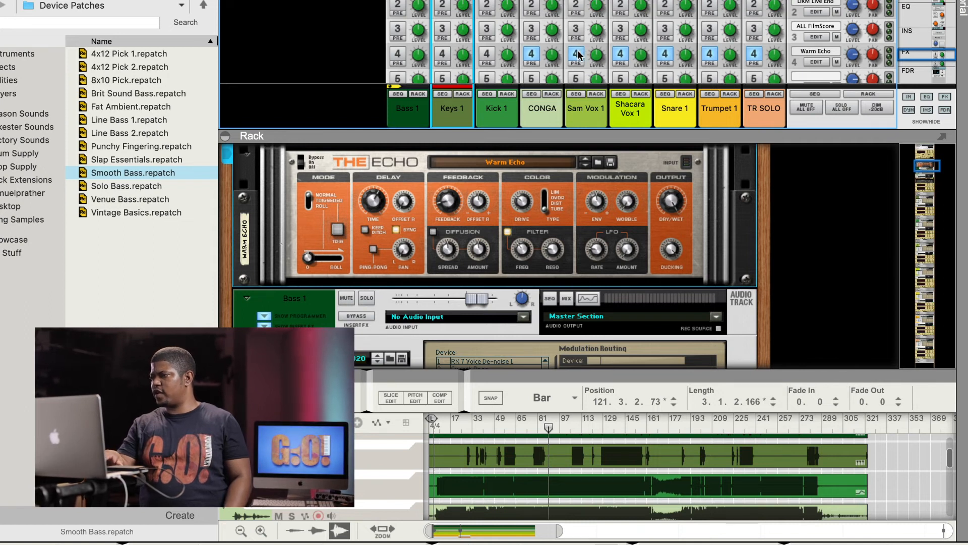
Step: Lower the FX4 send of the vocal beside Snare 1 to about -27 dB, and adjust both trumpet sends while playing from about bar 53
drag(592, 55, 641, 70)
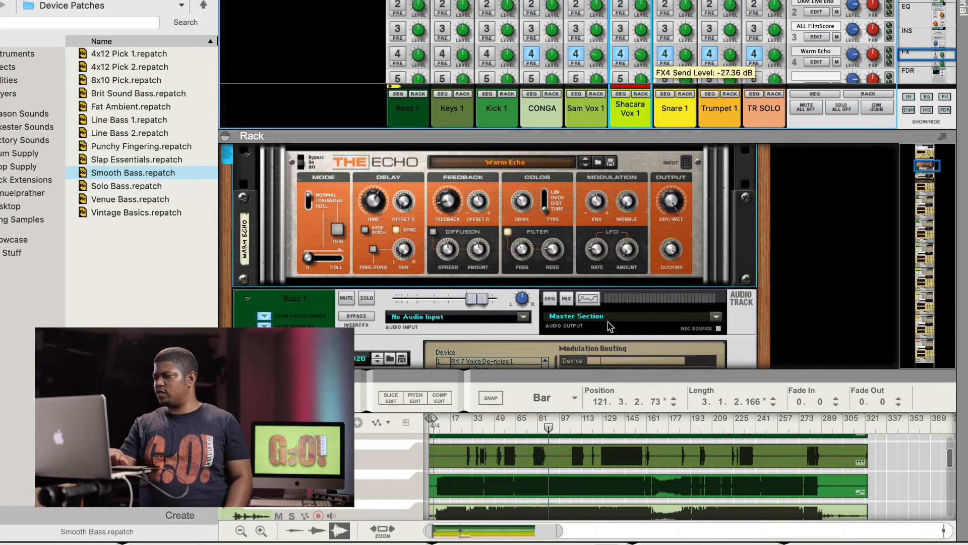
click(482, 421)
drag(482, 421, 505, 421)
key(space)
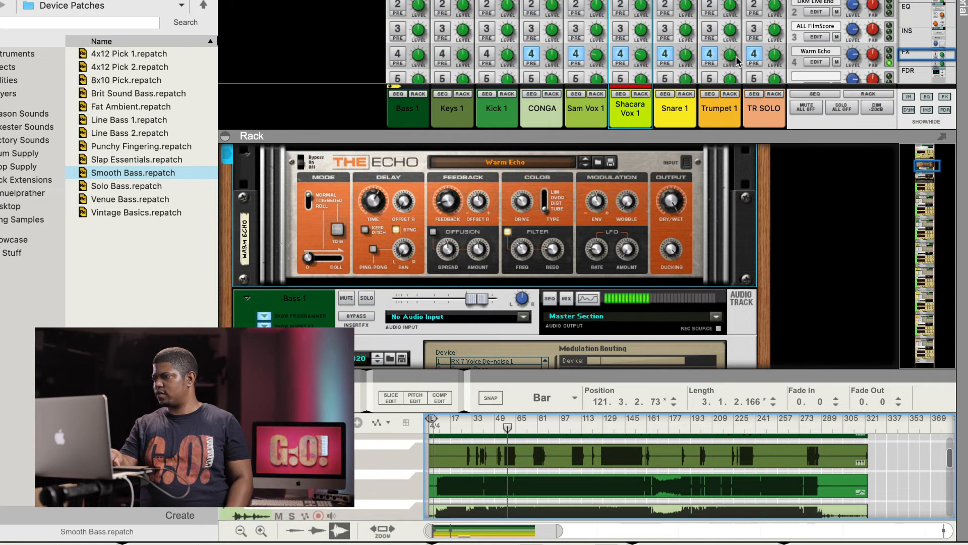
drag(733, 58, 770, 59)
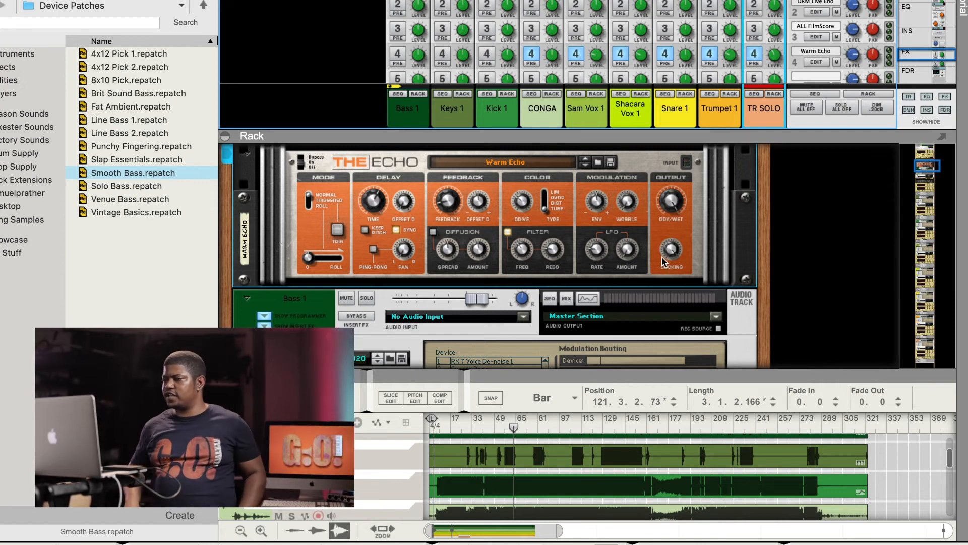
Step: Resume playback, enlarge the mixer area, and fine-tune the FX4 send levels of the vocal beside CONGA, CONGA and Snare 1
mouse_move(662, 256)
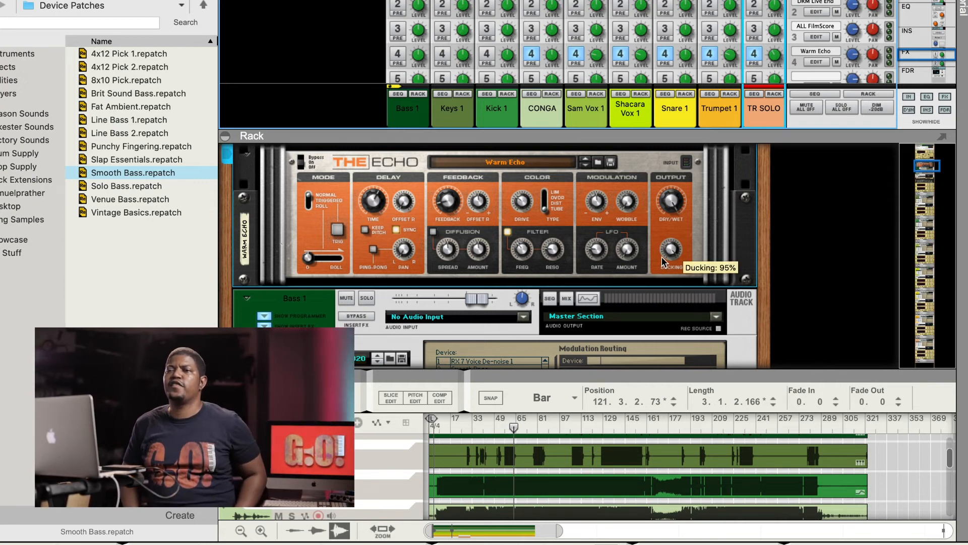
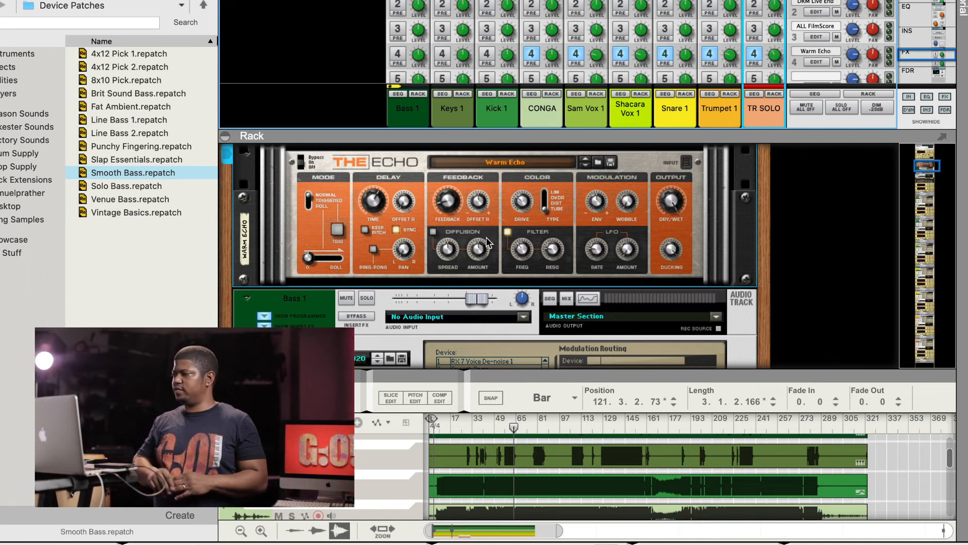
key(space)
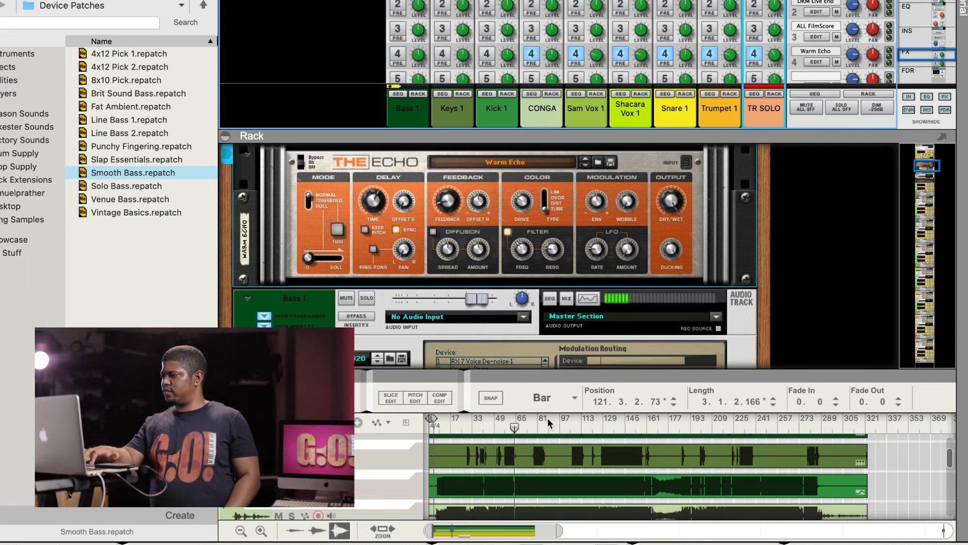
drag(692, 131, 692, 179)
click(595, 104)
drag(593, 107, 593, 103)
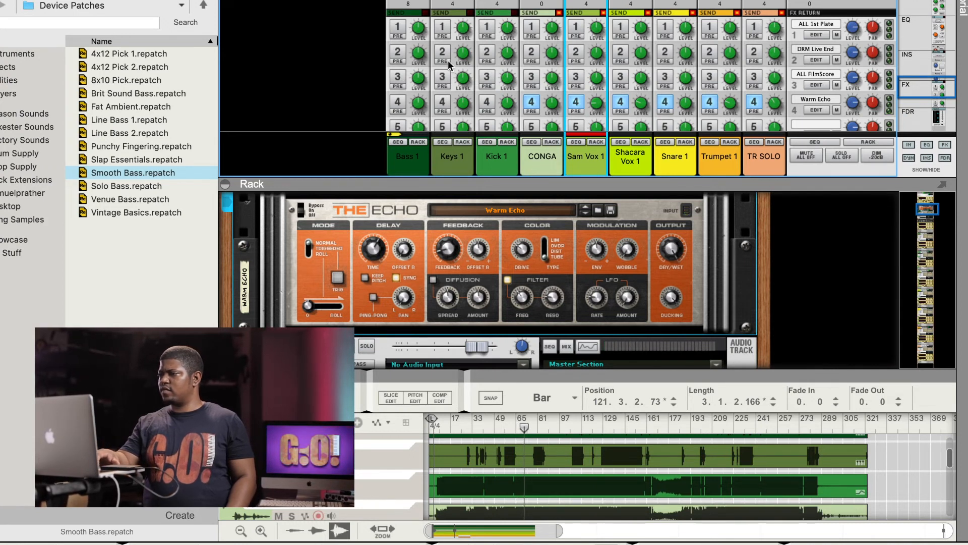
click(527, 101)
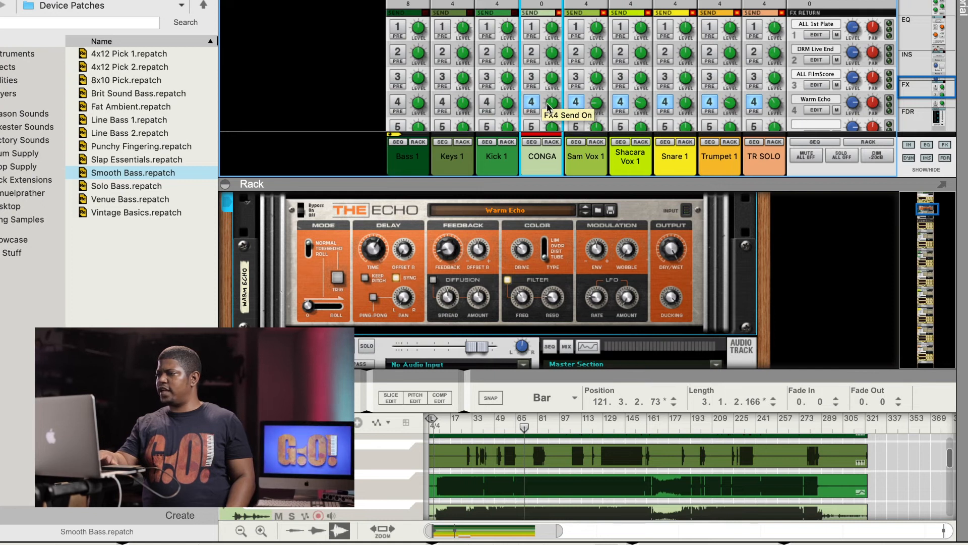
drag(550, 105, 549, 119)
drag(685, 105, 678, 122)
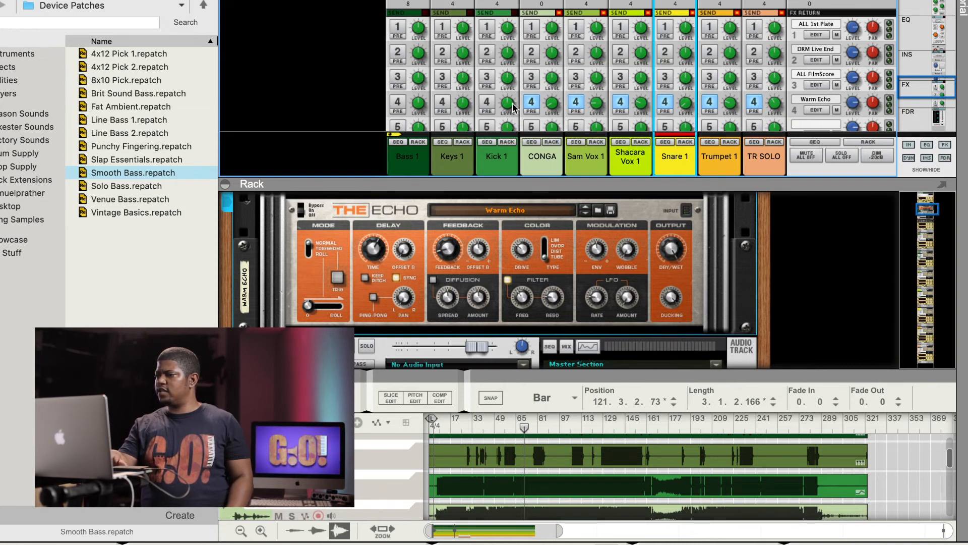
Step: Solo Kick 1 and try its FX2 DRM Live End send while playing from about bar 49
click(487, 63)
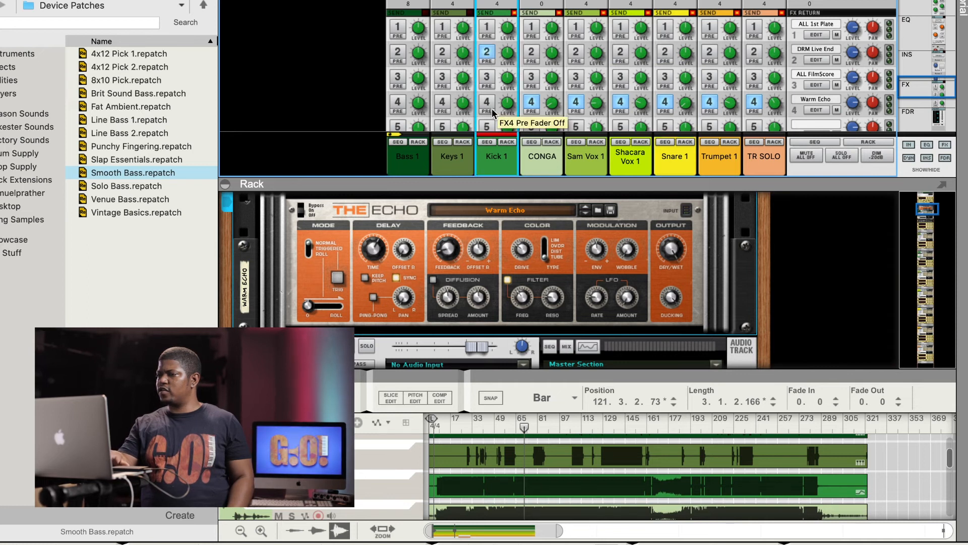
scroll(491, 70, down, 5)
click(505, 49)
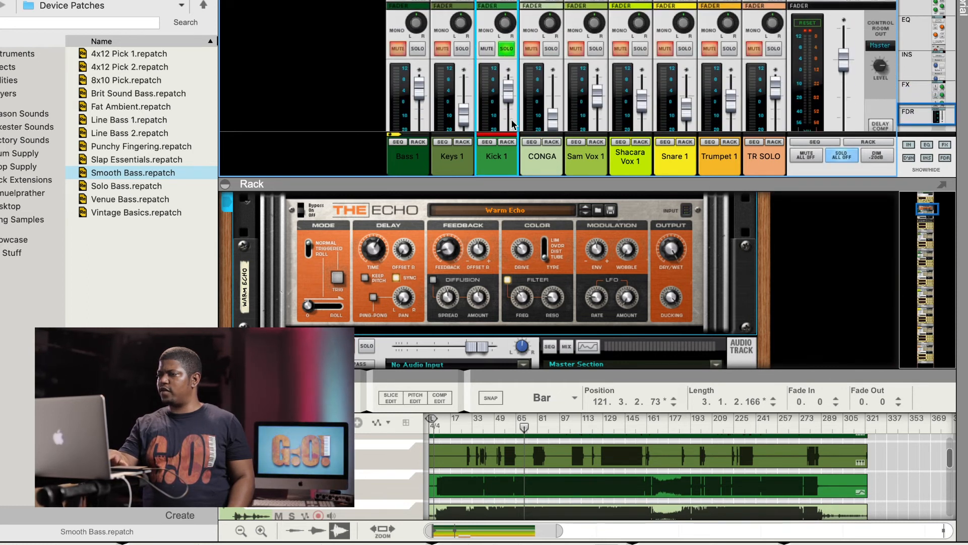
scroll(489, 71, up, 5)
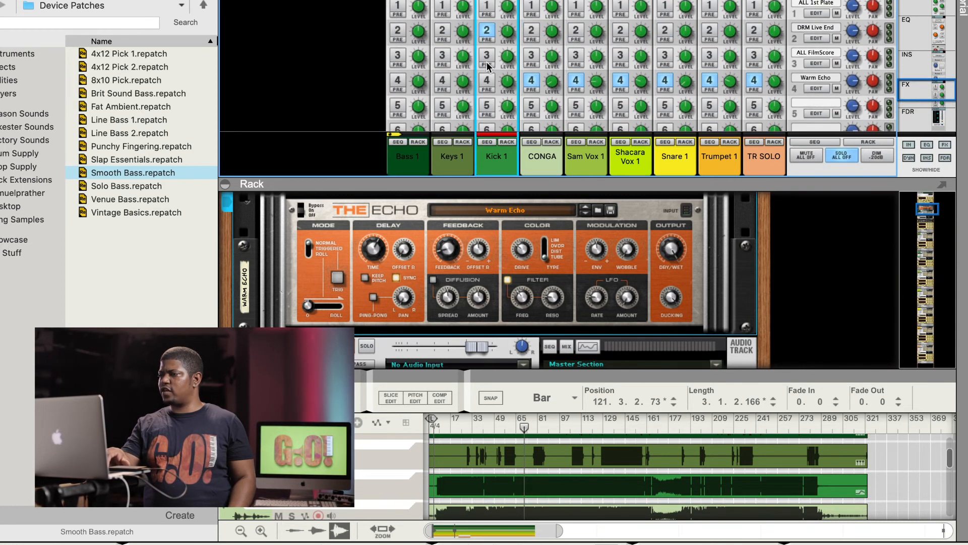
click(501, 428)
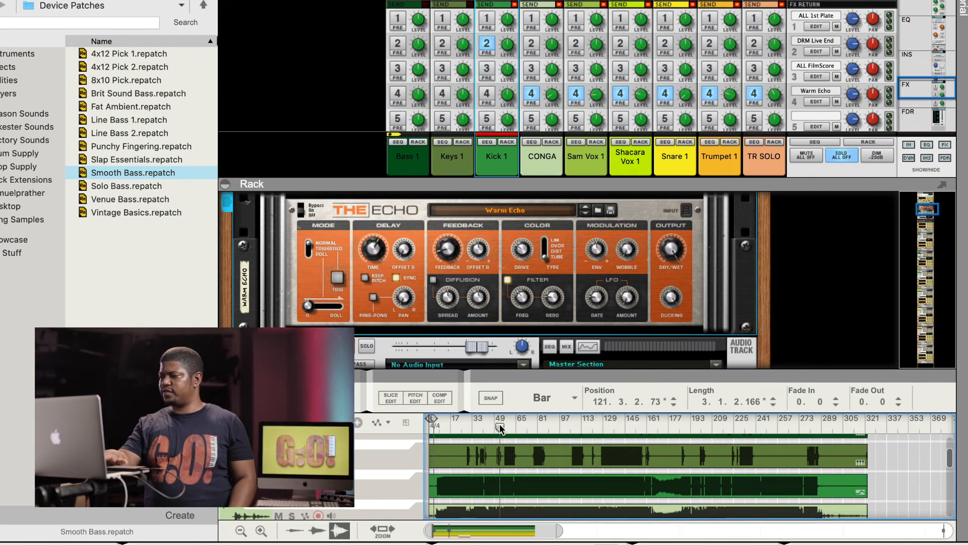
click(507, 44)
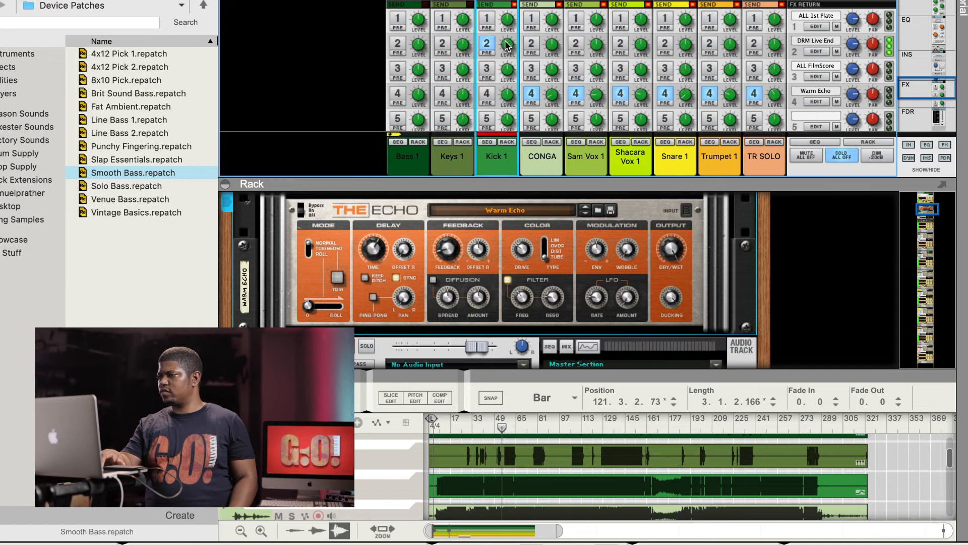
click(488, 46)
Step: Enable the FX3 ALL FilmScore send on Kick 1, Bass 1, Snare 1, Trumpet 1 and TR SOLO, adjusting send levels as needed
click(492, 70)
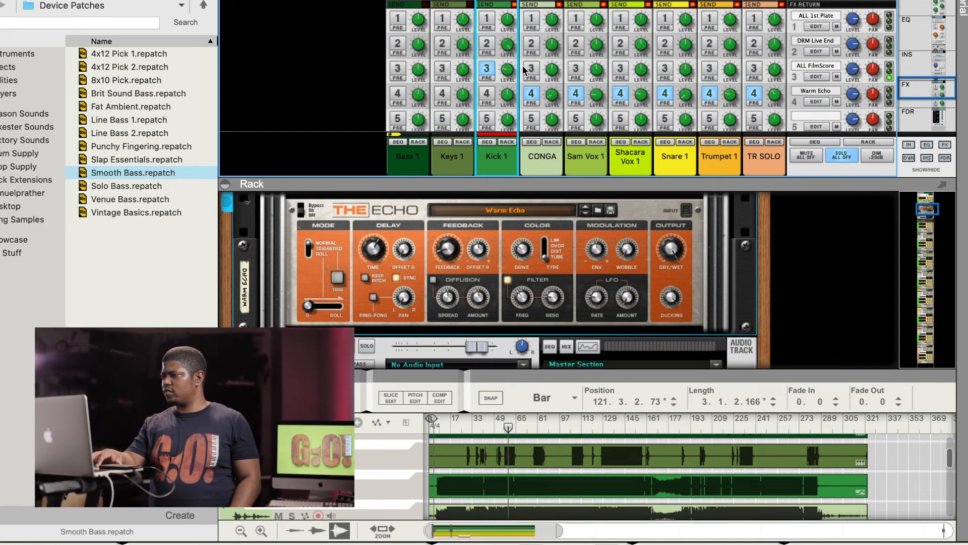
click(418, 75)
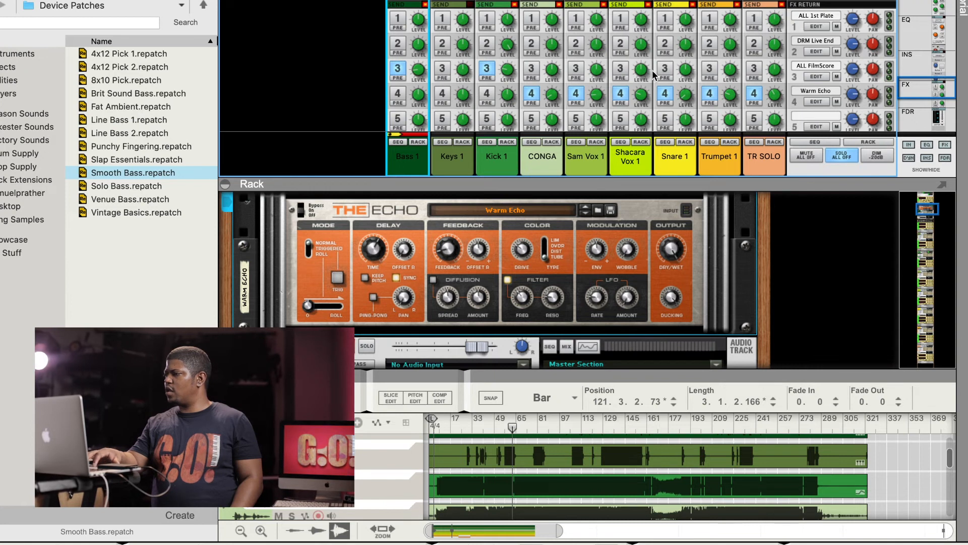
click(684, 70)
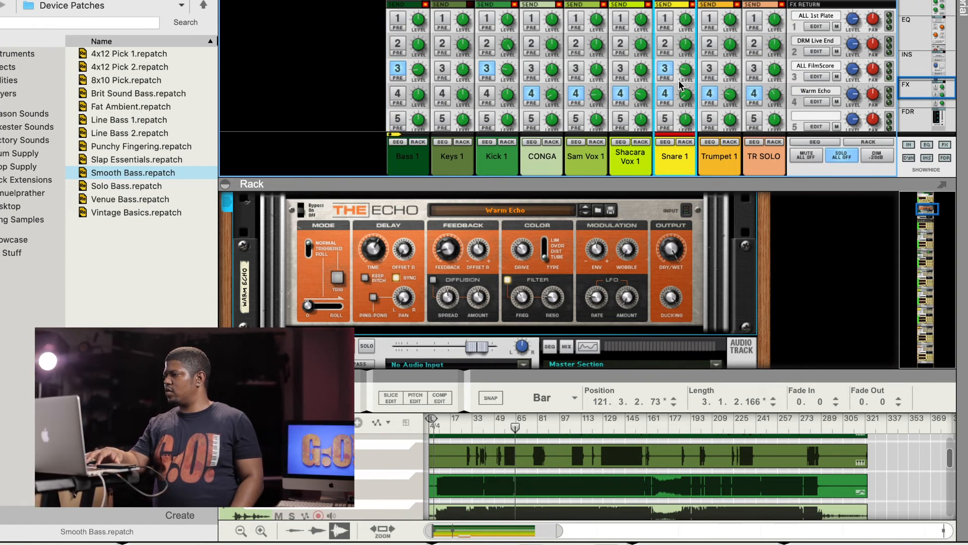
click(711, 73)
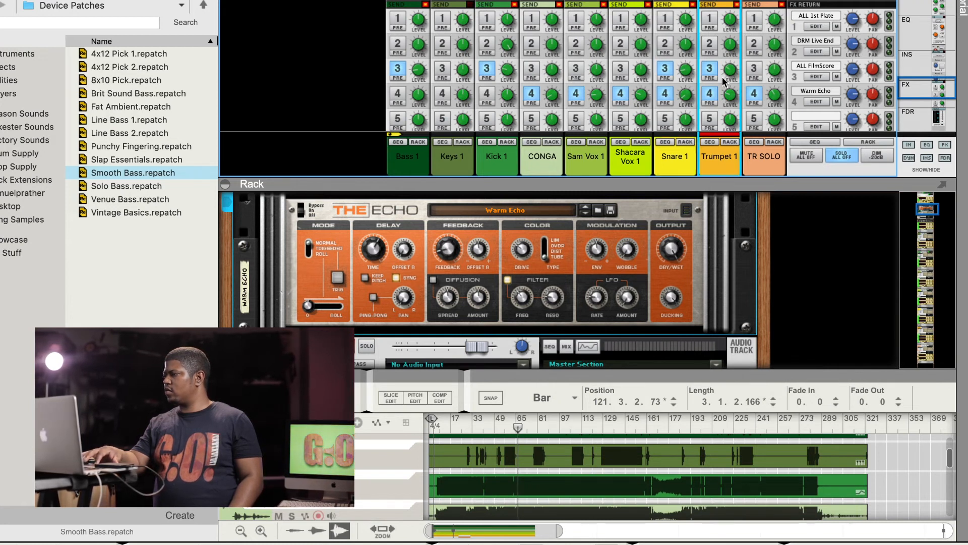
click(755, 72)
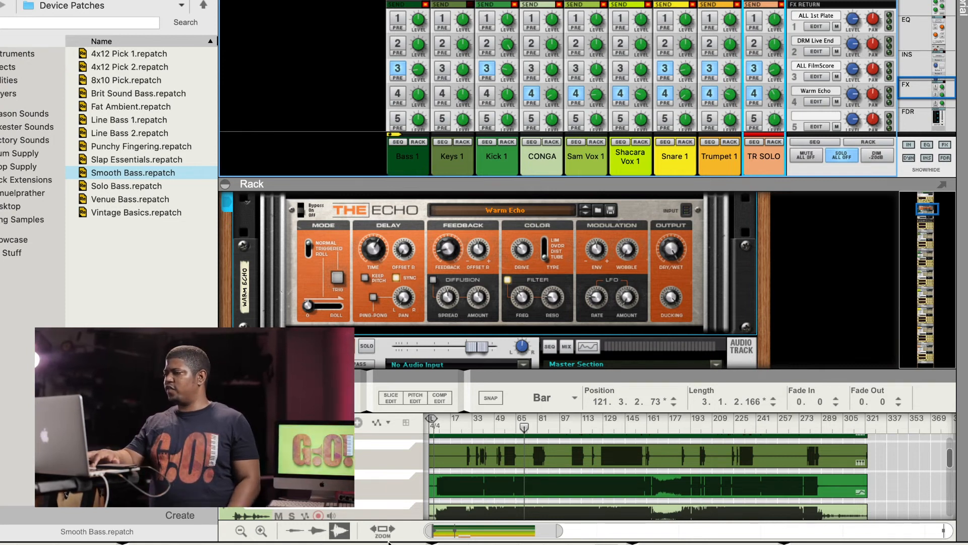
Step: Play from about bar 57 with all solos cleared, and review the channels' insert and dynamics sections in the mixer
click(512, 418)
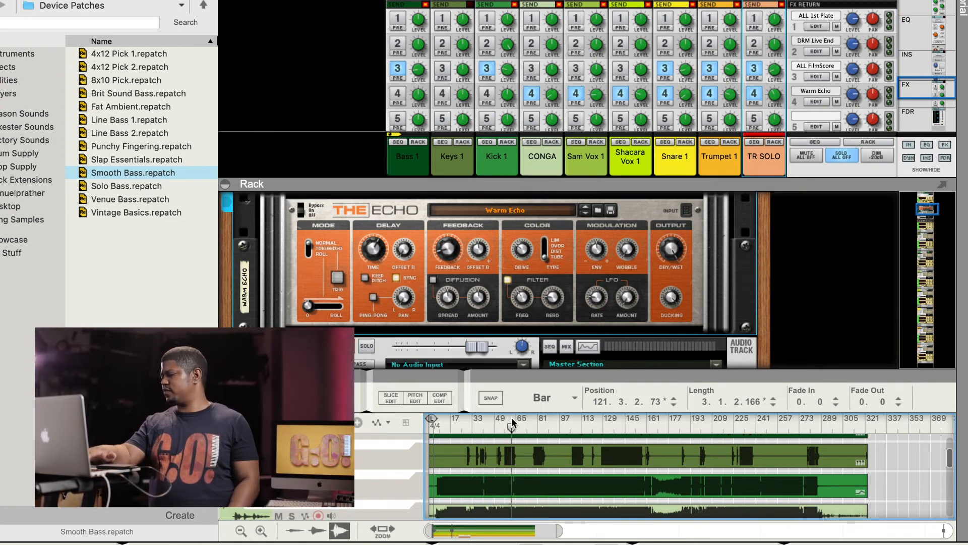
click(841, 157)
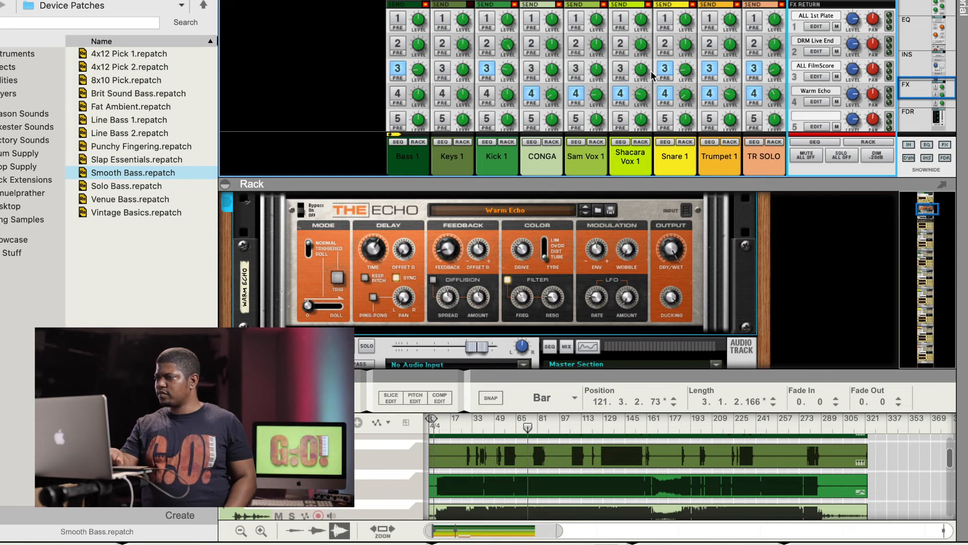
scroll(624, 126, up, 5)
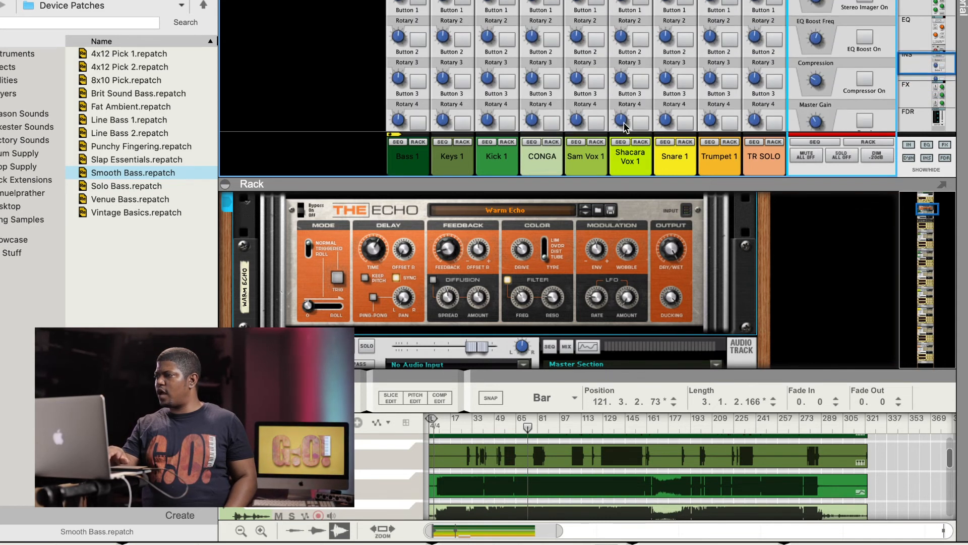
scroll(624, 126, up, 3)
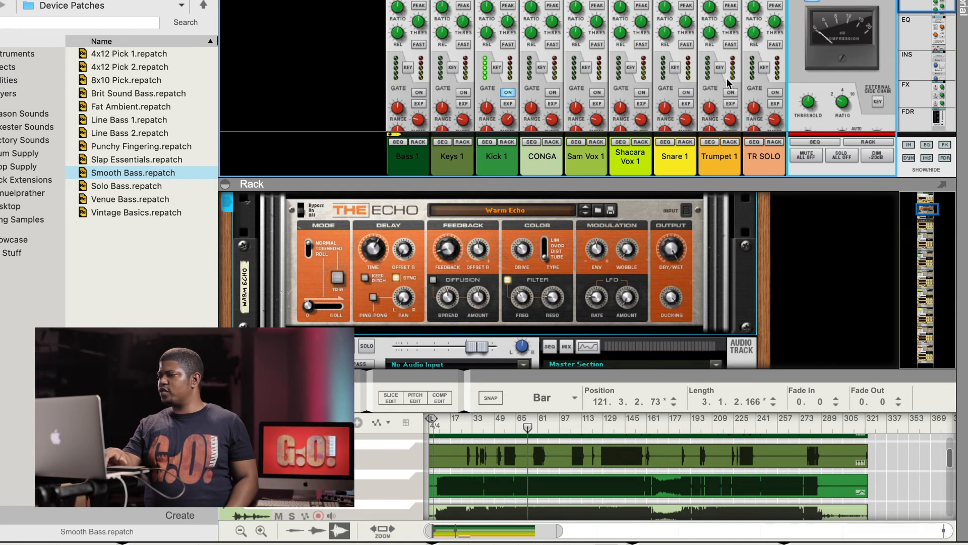
Step: Play the song from about bar 55 and lower the master fader slightly while monitoring the full mix
click(507, 428)
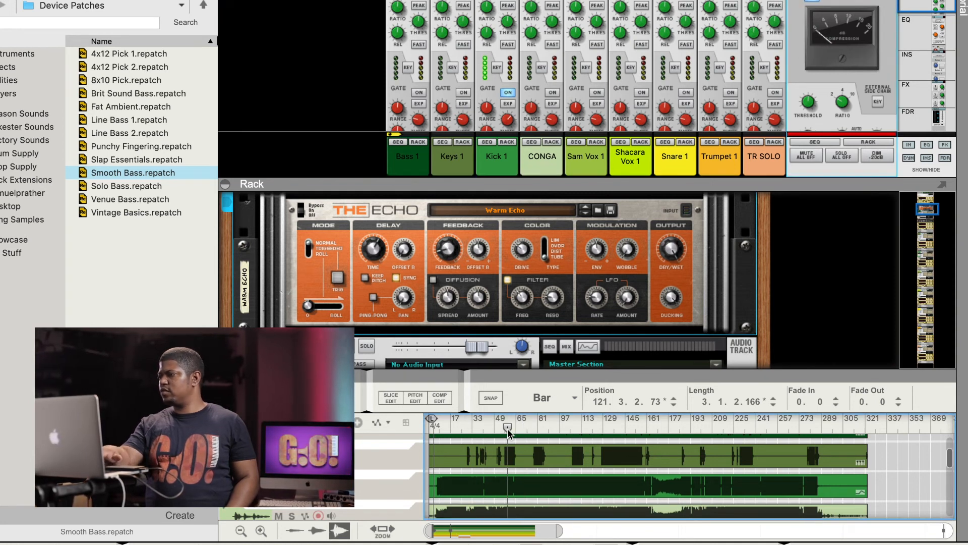
key(space)
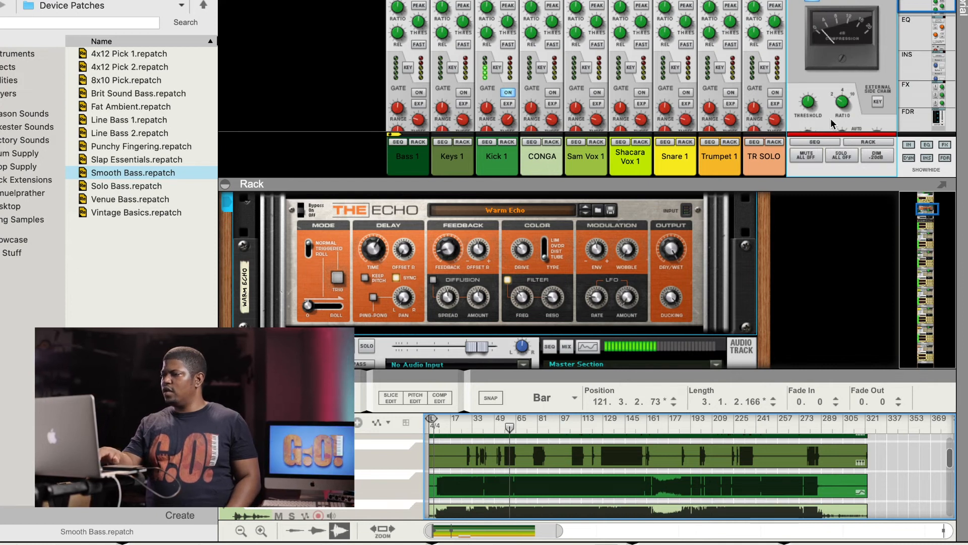
key(space)
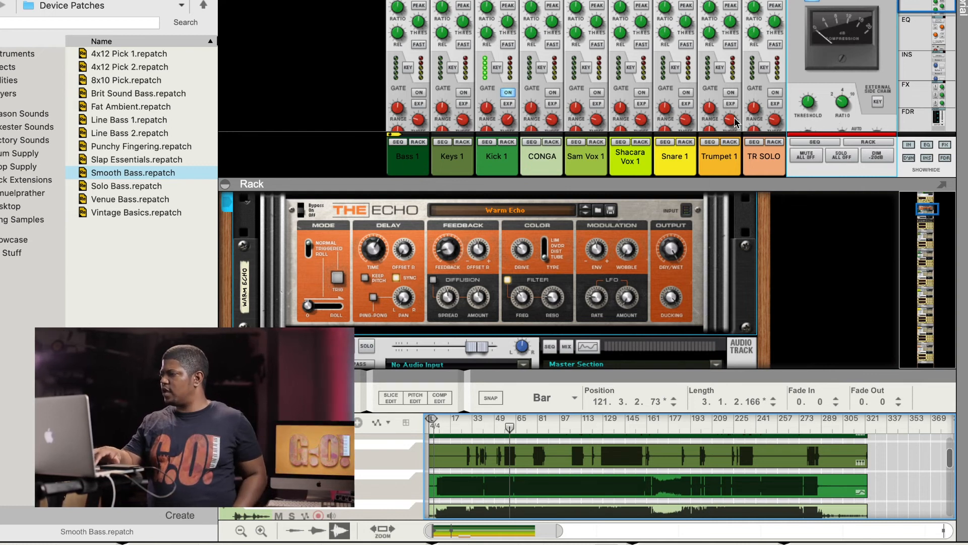
scroll(735, 122, down, 10)
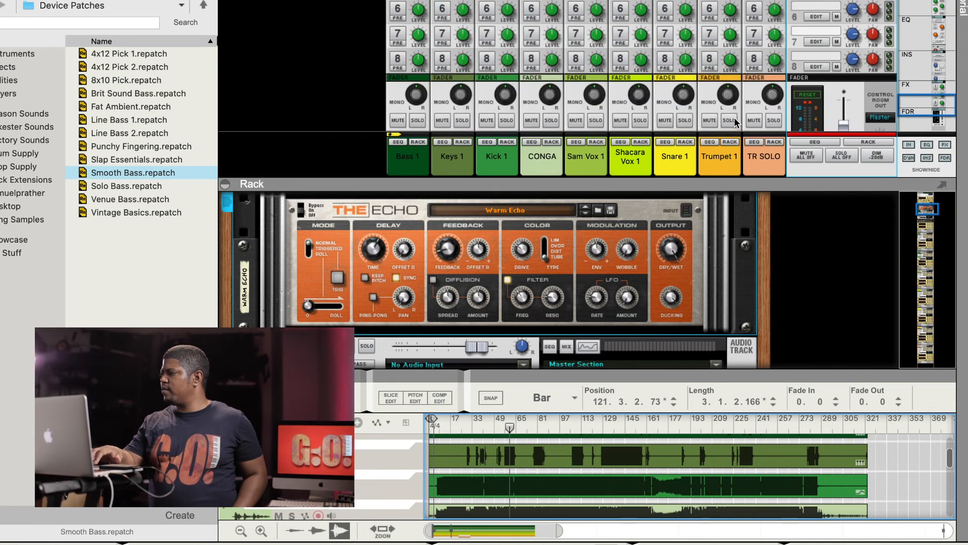
scroll(735, 123, down, 3)
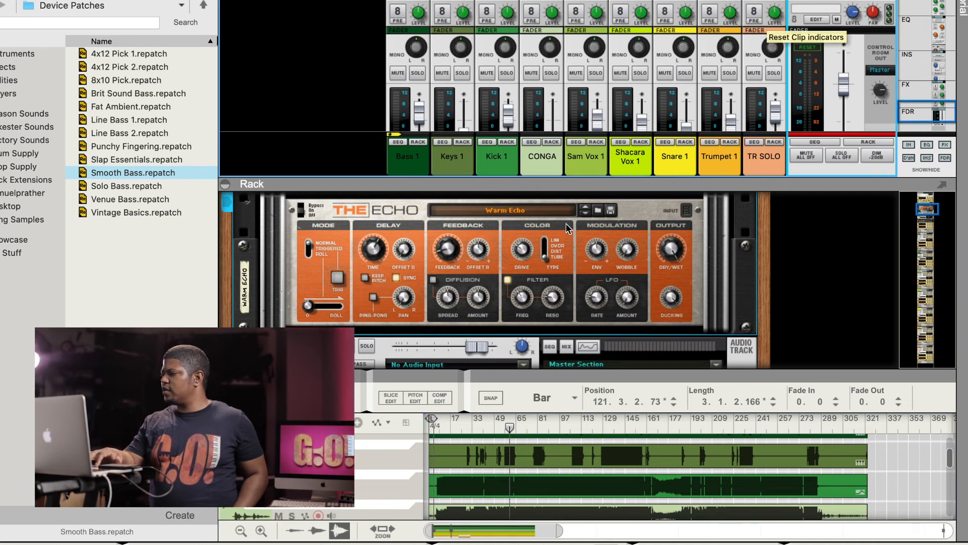
key(space)
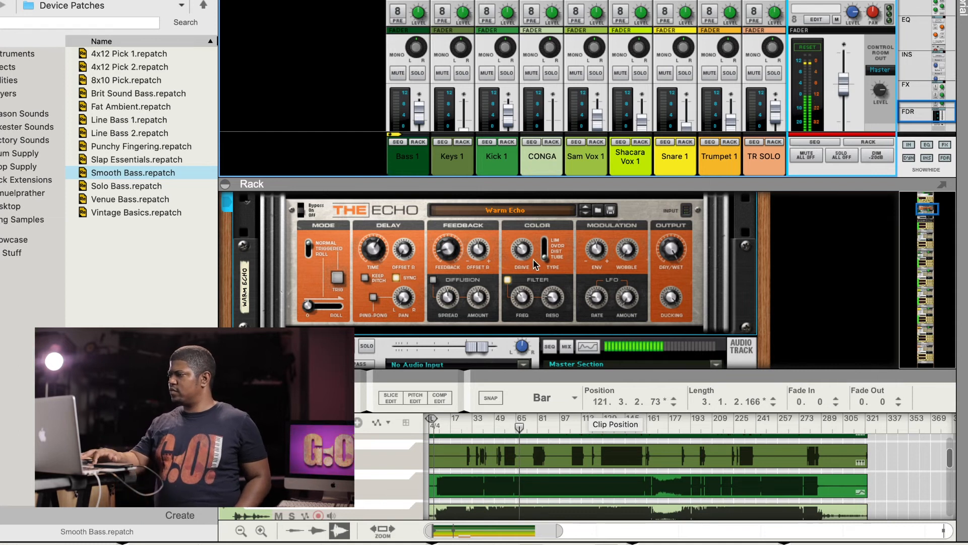
scroll(472, 100, down, 3)
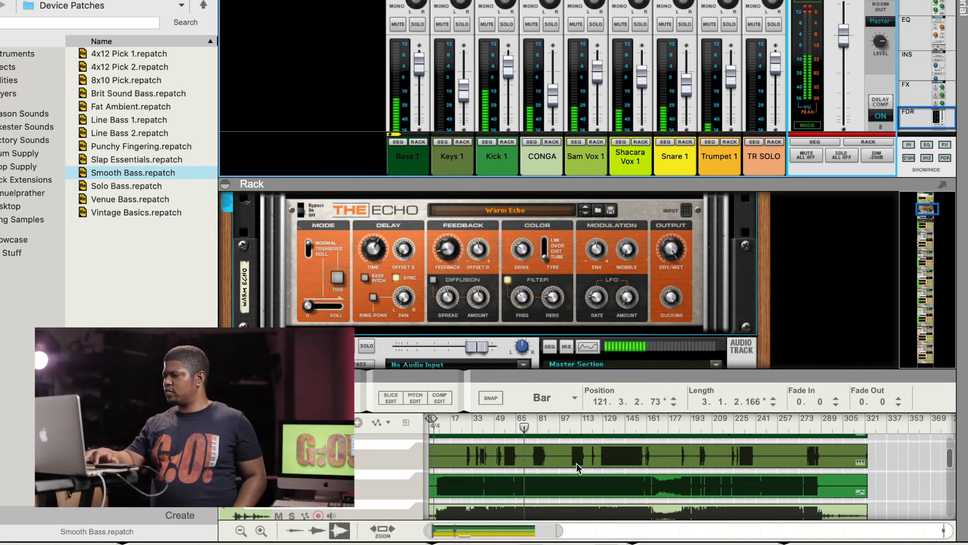
drag(840, 42, 841, 50)
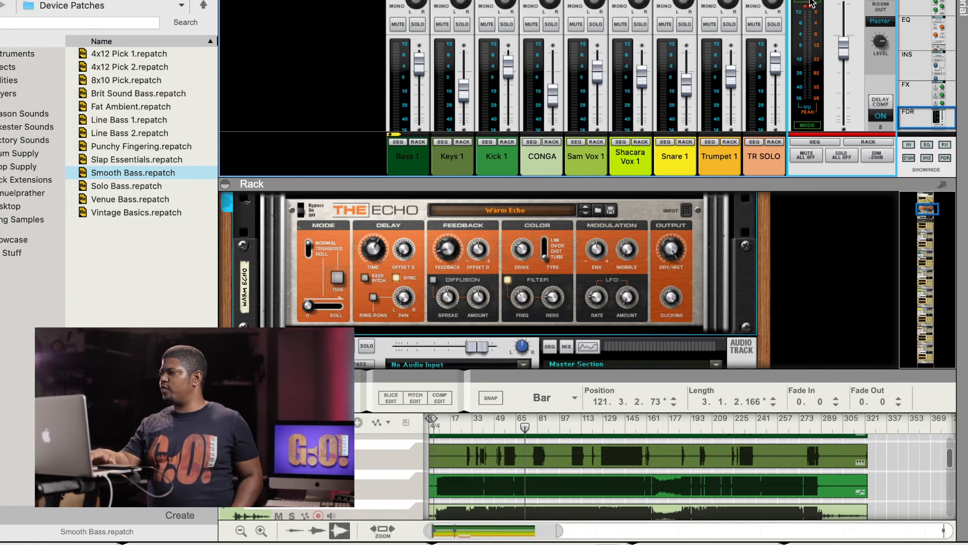
Step: Play from about bar 23 and fine-tune the CONGA fader level against the rest of the mix
click(463, 427)
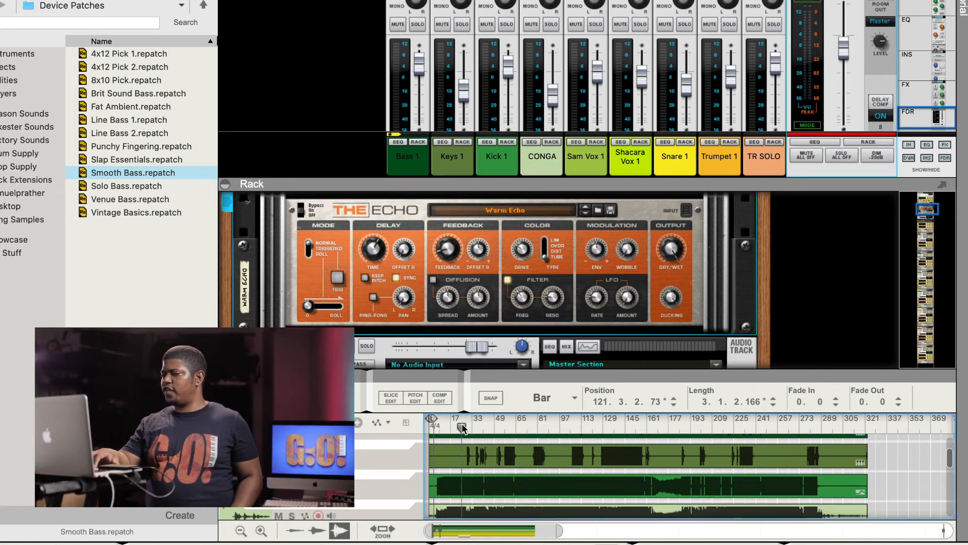
key(space)
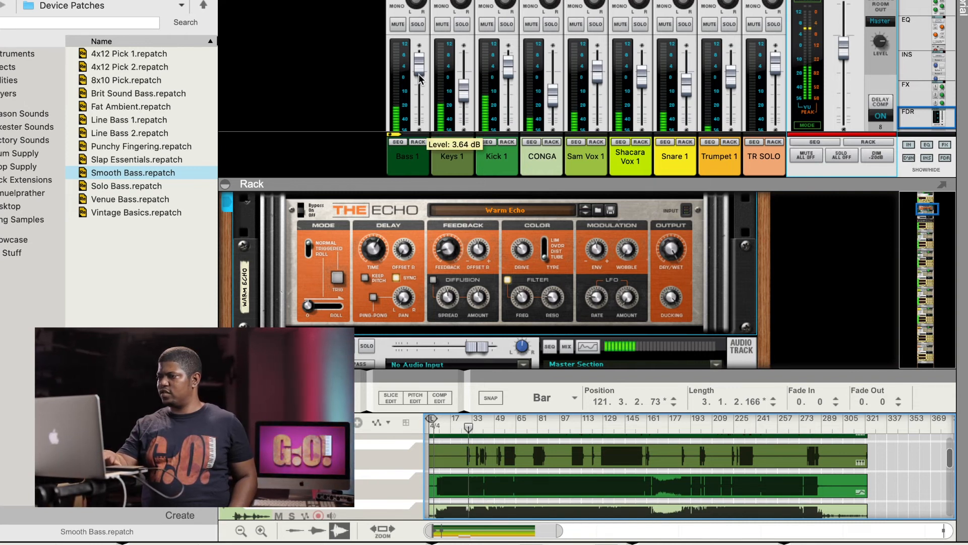
scroll(503, 446, up, 5)
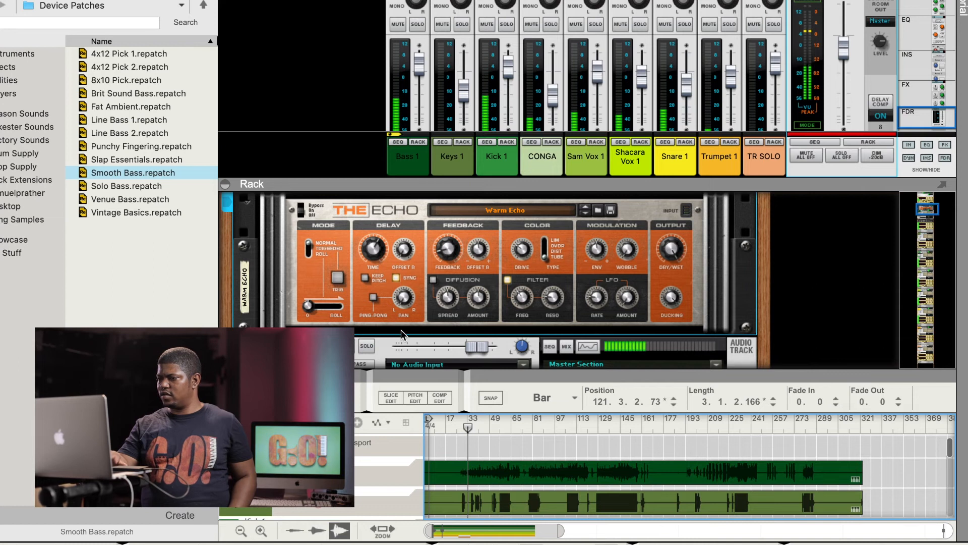
scroll(402, 333, down, 5)
scroll(402, 333, down, 4)
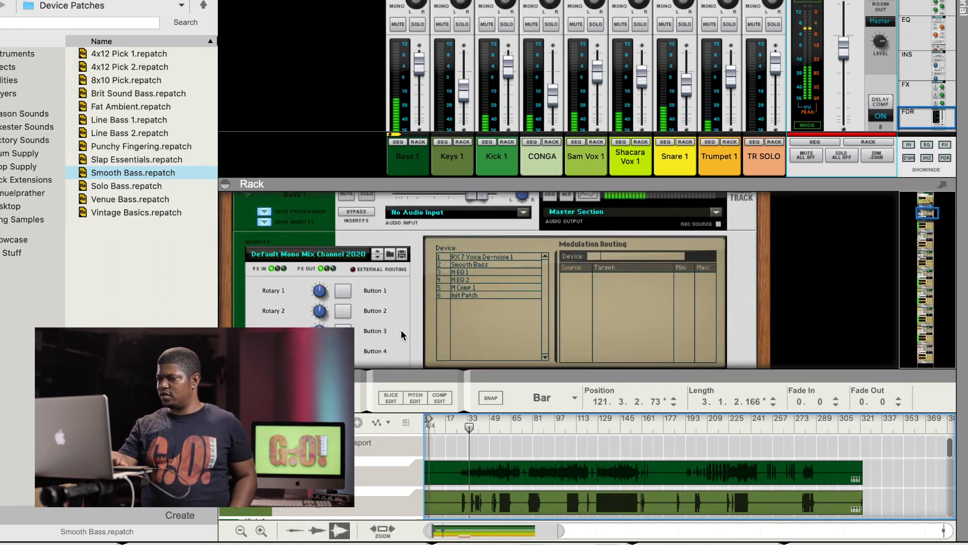
scroll(402, 333, down, 1)
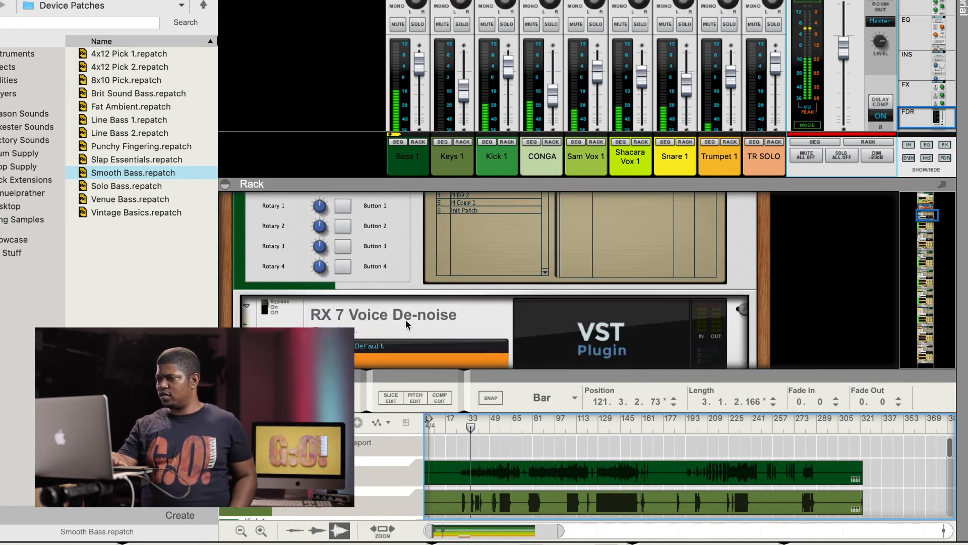
click(554, 94)
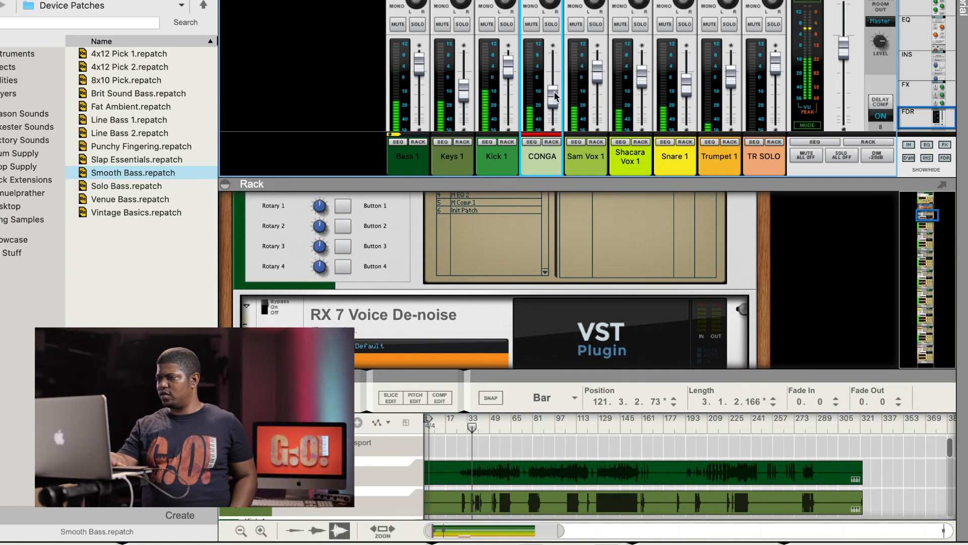
drag(554, 94, 554, 97)
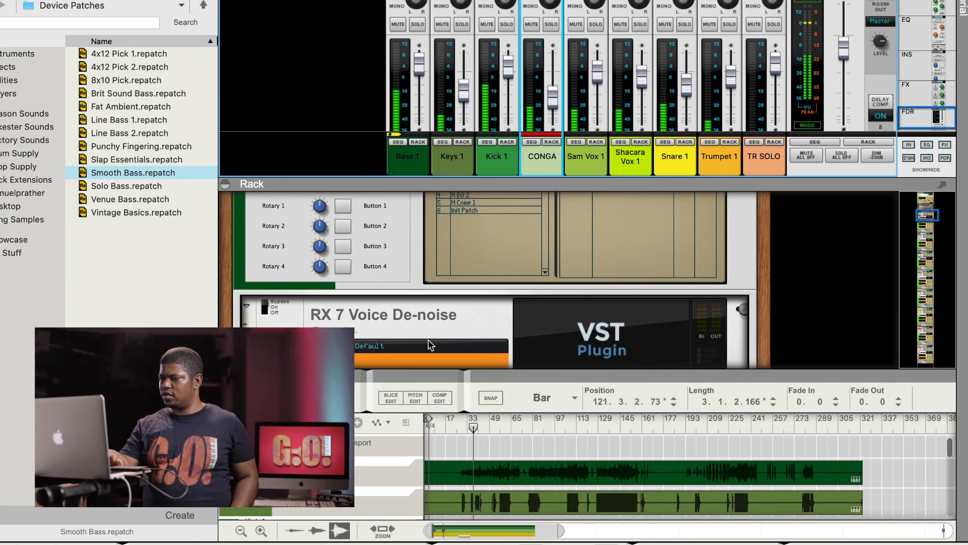
Step: Go through Bass 1's insert devices in the rack and adjust the Softube Saturation Knob amount during playback
scroll(313, 317, down, 3)
scroll(313, 316, down, 3)
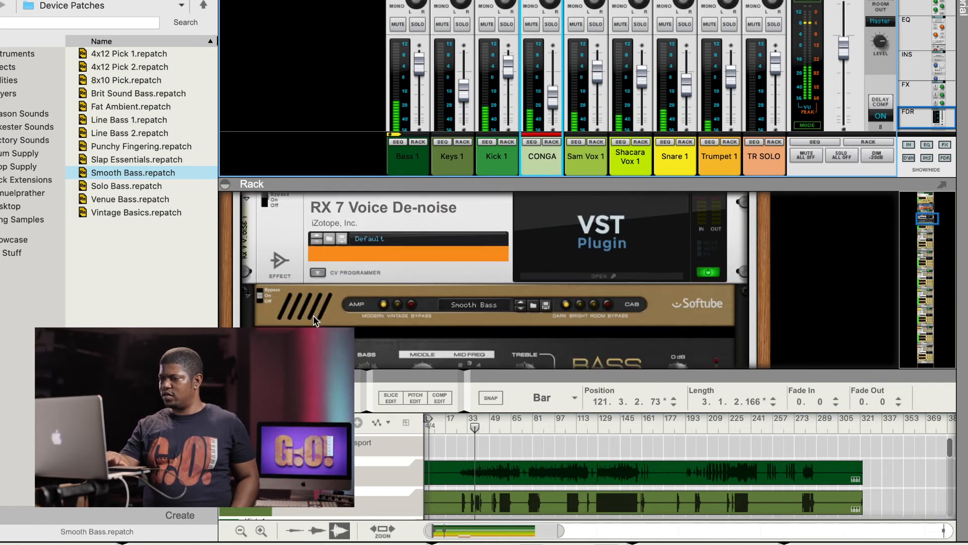
scroll(313, 316, down, 6)
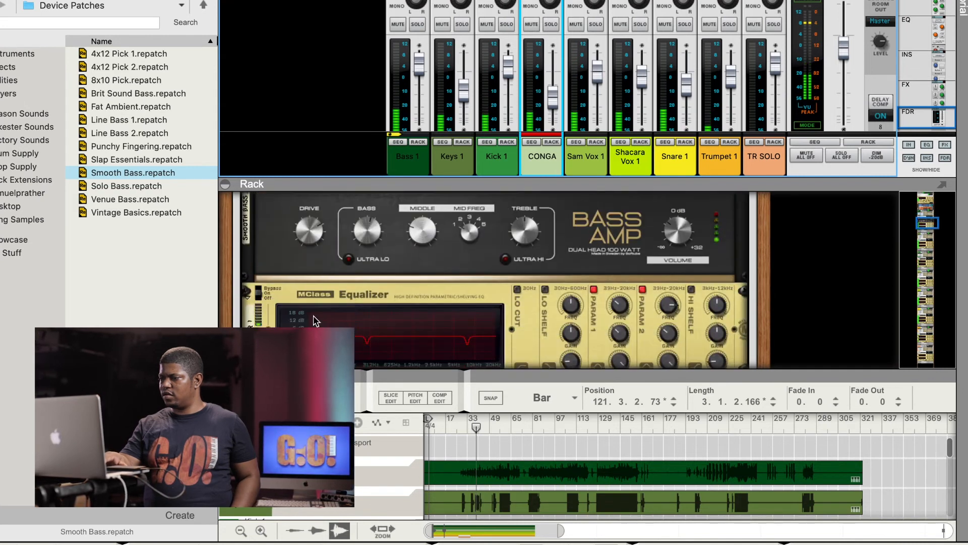
scroll(313, 316, down, 3)
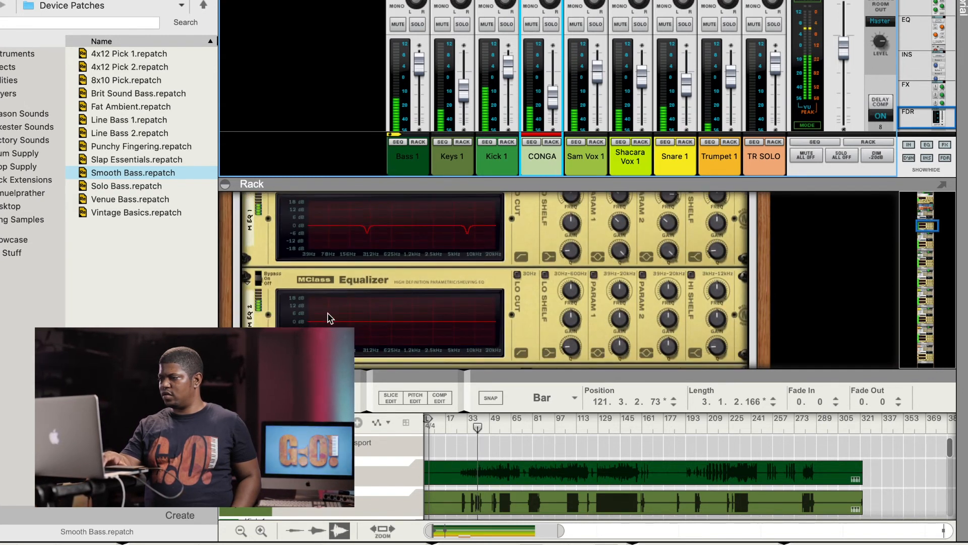
scroll(327, 310, down, 2)
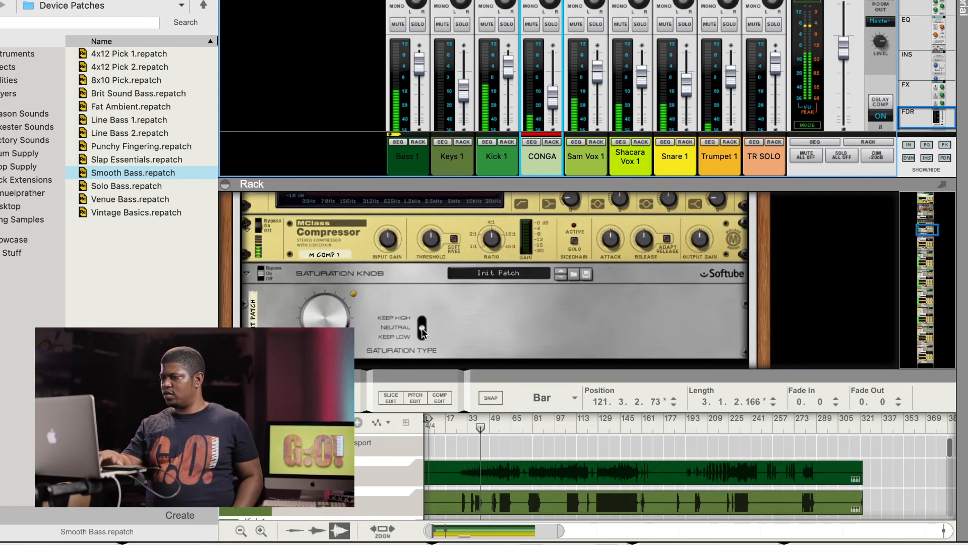
click(334, 330)
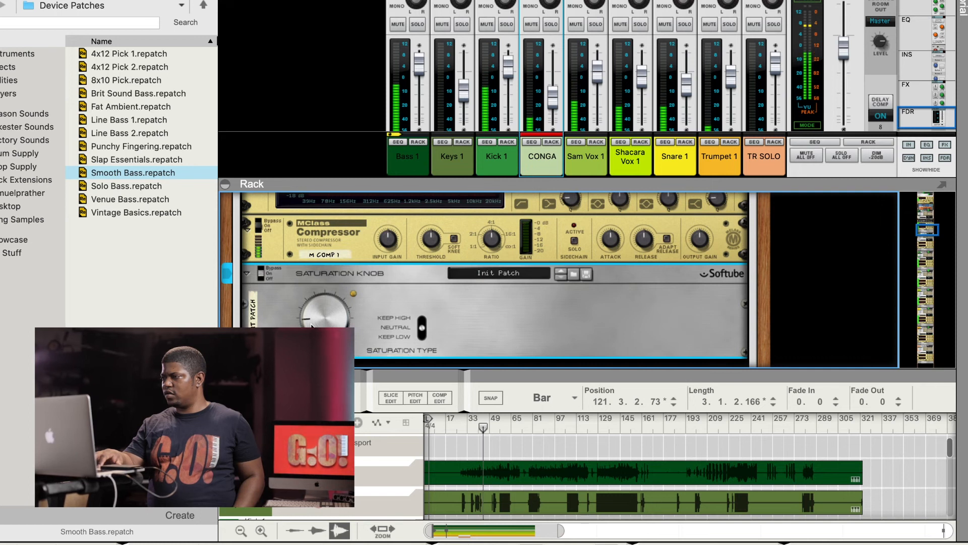
mouse_move(312, 325)
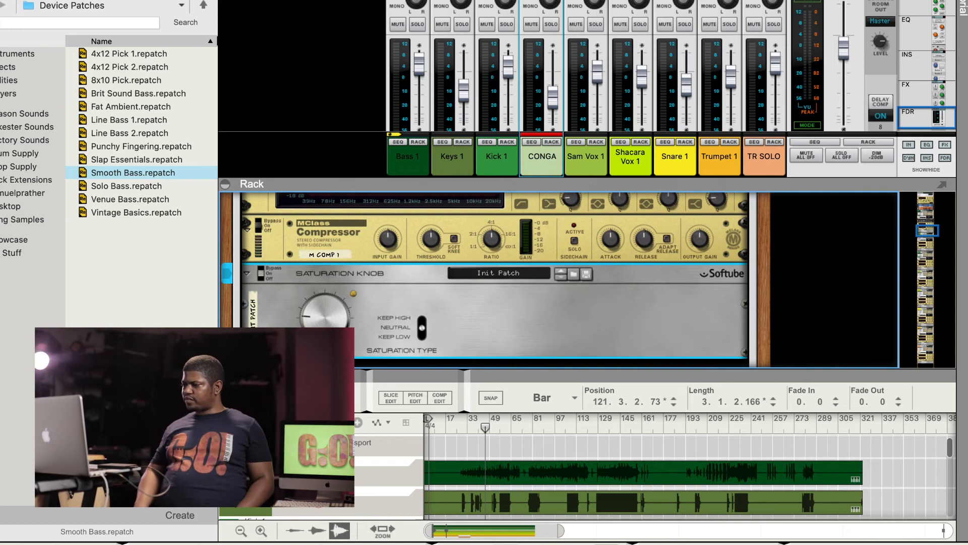
Step: Return the song position to about bar 23 and examine the MClass Stereo Imager's low and high band width in the Master Section inserts
key(shift+Return)
scroll(511, 256, up, 5)
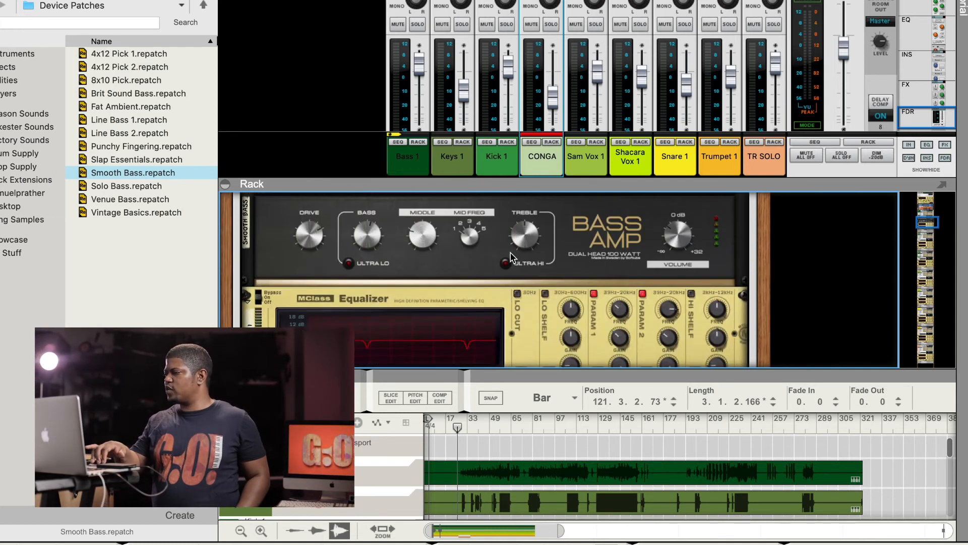
scroll(510, 256, up, 5)
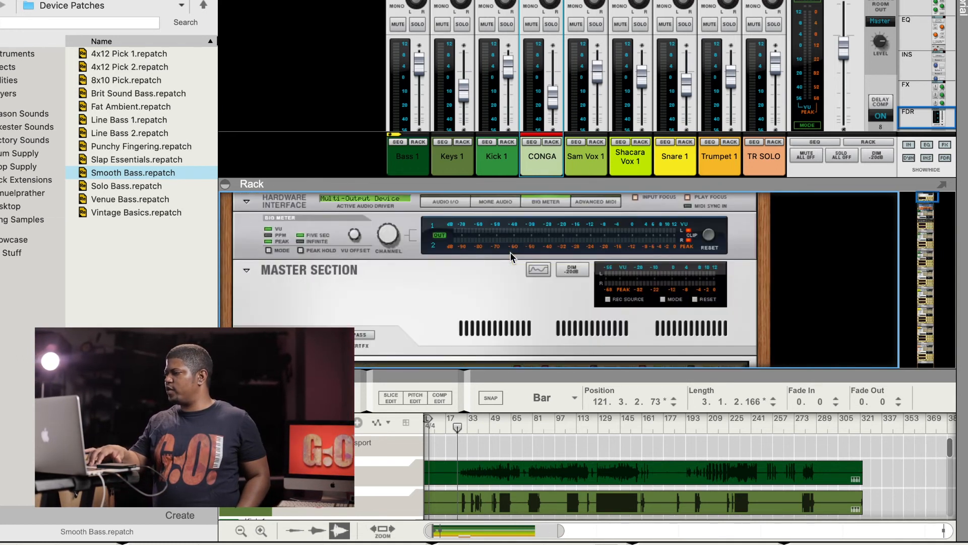
double_click(527, 375)
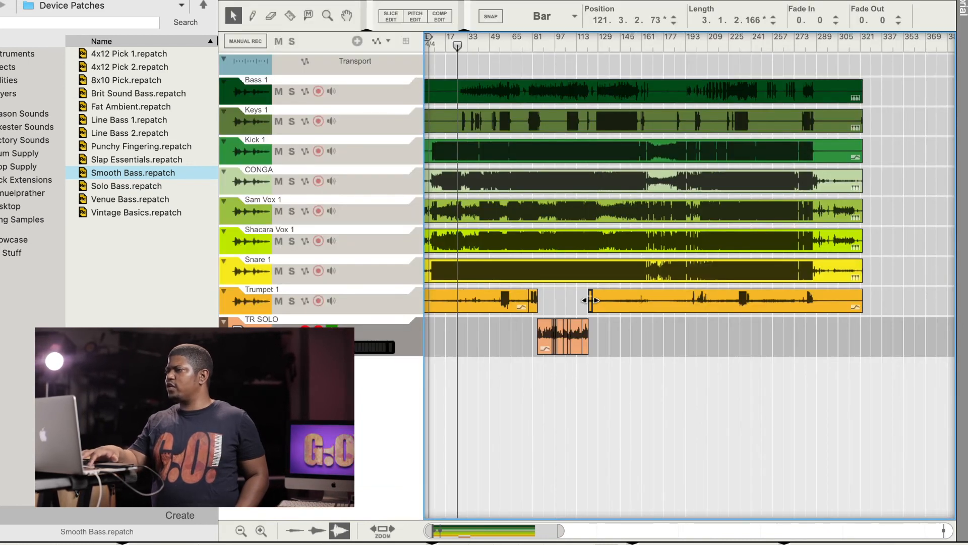
drag(431, 1, 432, 151)
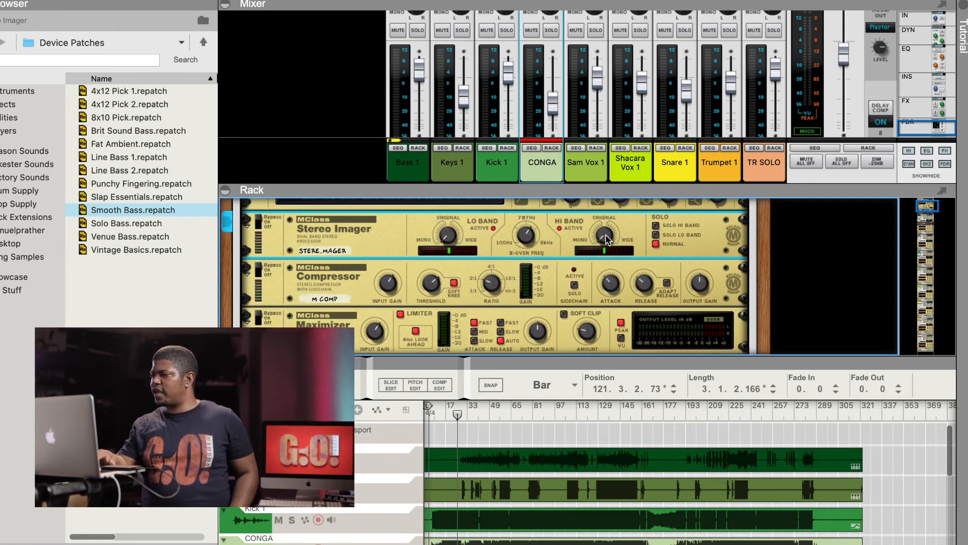
drag(598, 190, 598, 191)
drag(457, 235, 437, 189)
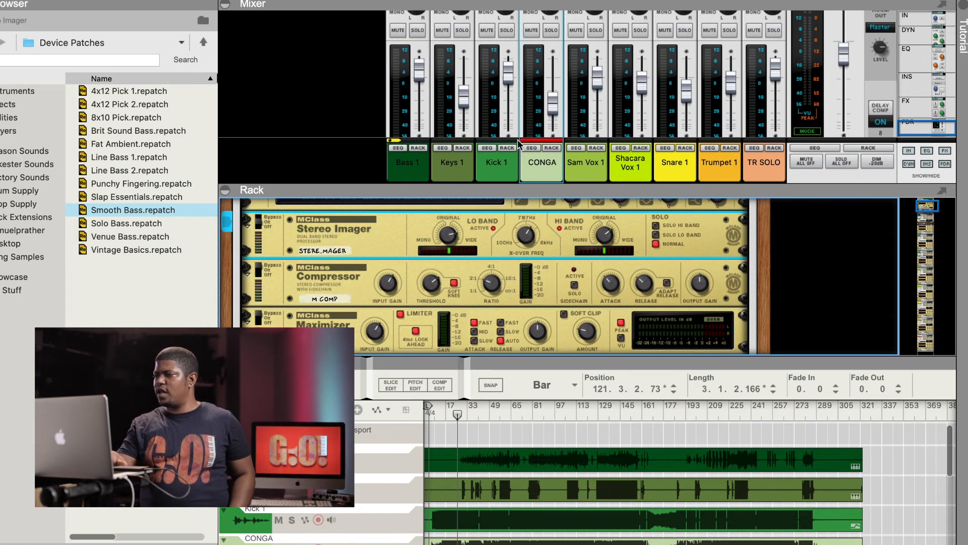
Step: Check and adjust the panning of Trumpet 1, CONGA and Shacara Vox 1, with Shacara Vox 1 at 25
scroll(488, 82, up, 2)
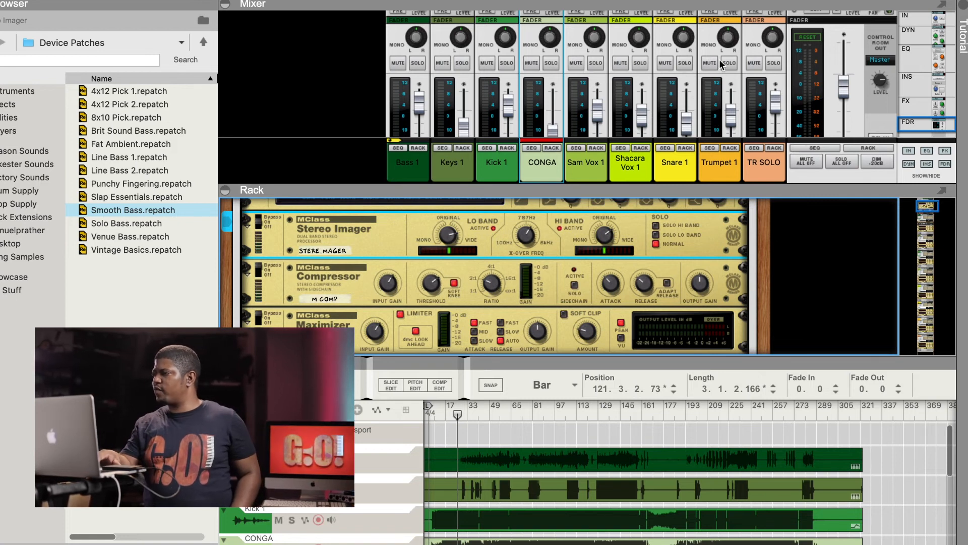
drag(724, 36, 725, 48)
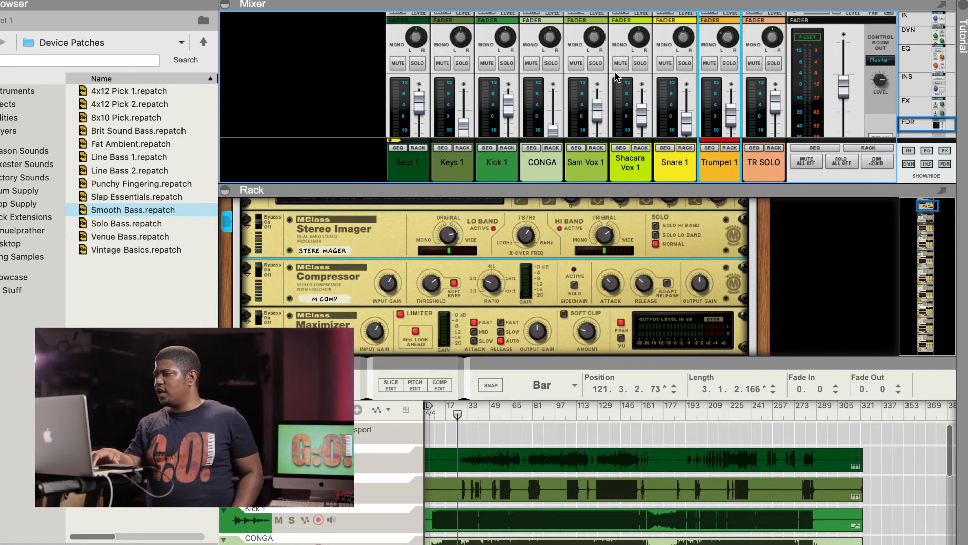
click(551, 40)
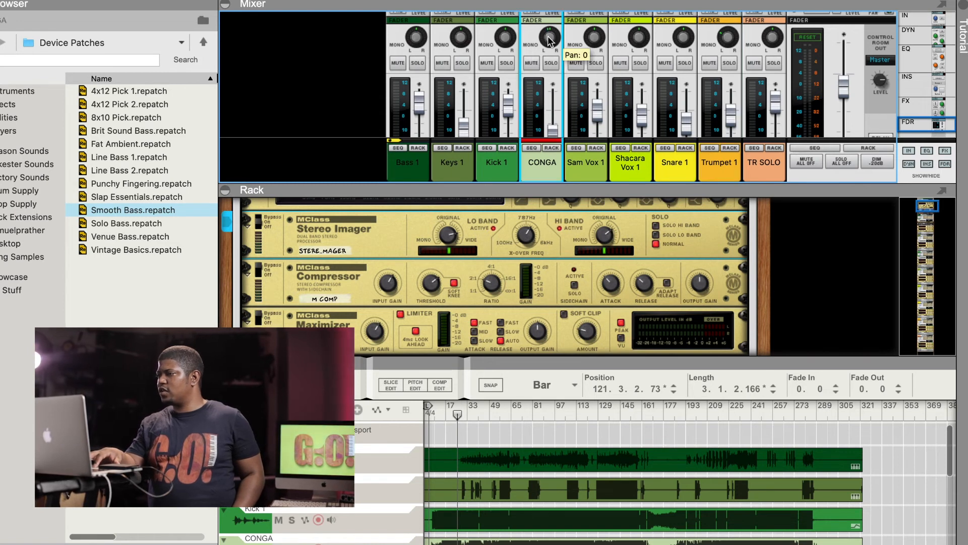
drag(549, 40, 548, 42)
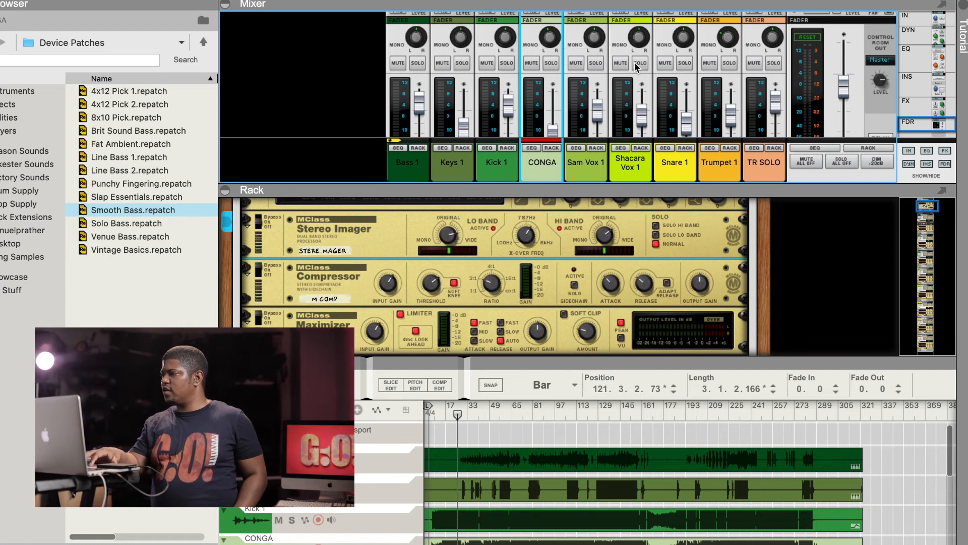
drag(638, 50, 639, 39)
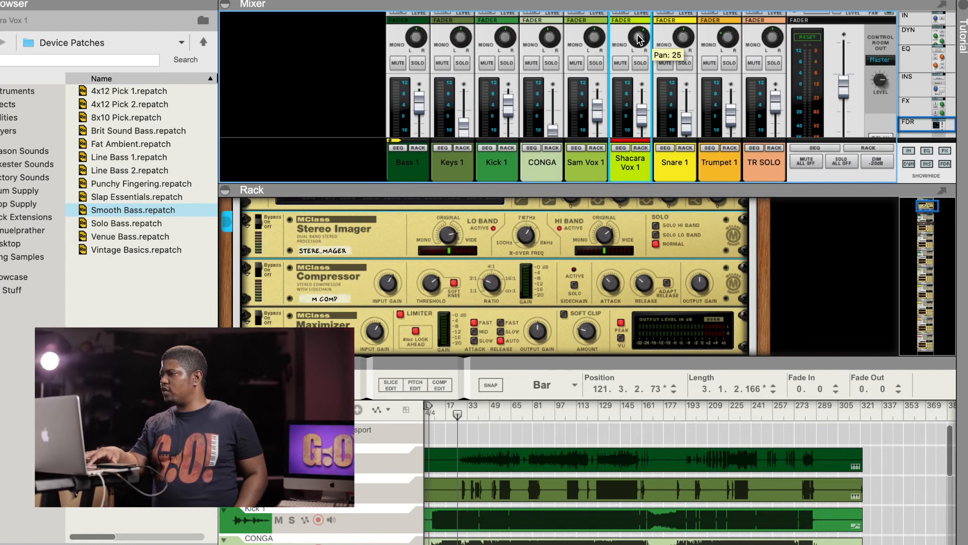
Step: Fine-tune the panning of Snare 1 and Keys 1 while the song plays, and enlarge the sequencer area
drag(685, 44, 683, 38)
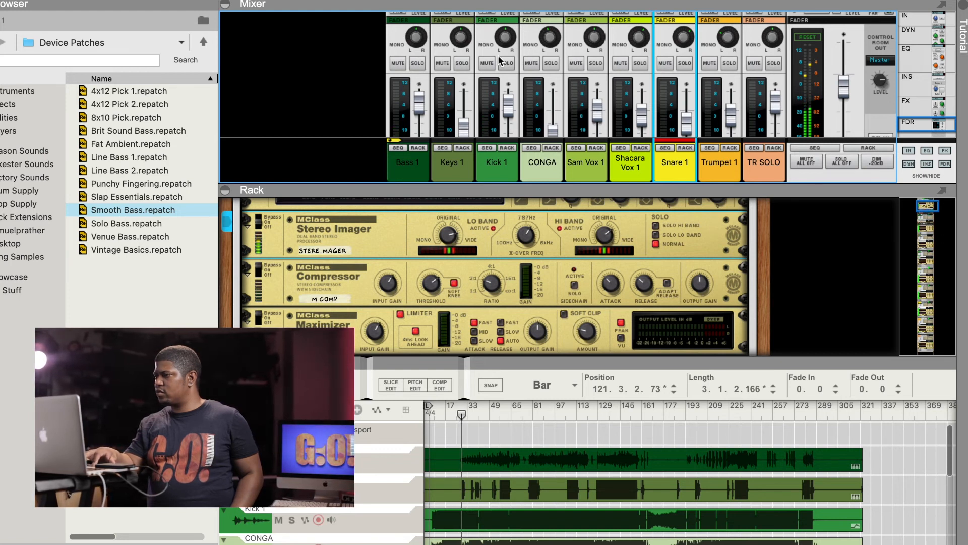
click(457, 46)
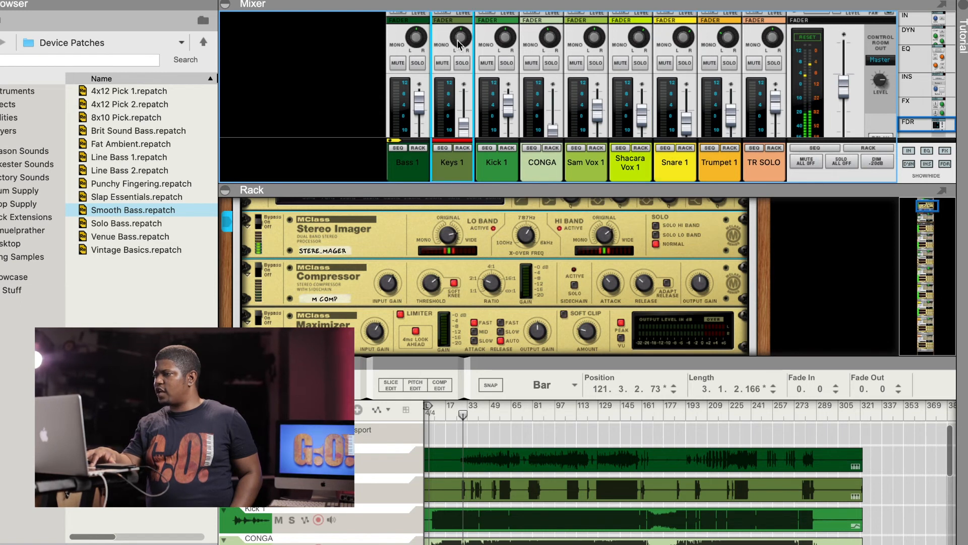
drag(457, 44, 456, 45)
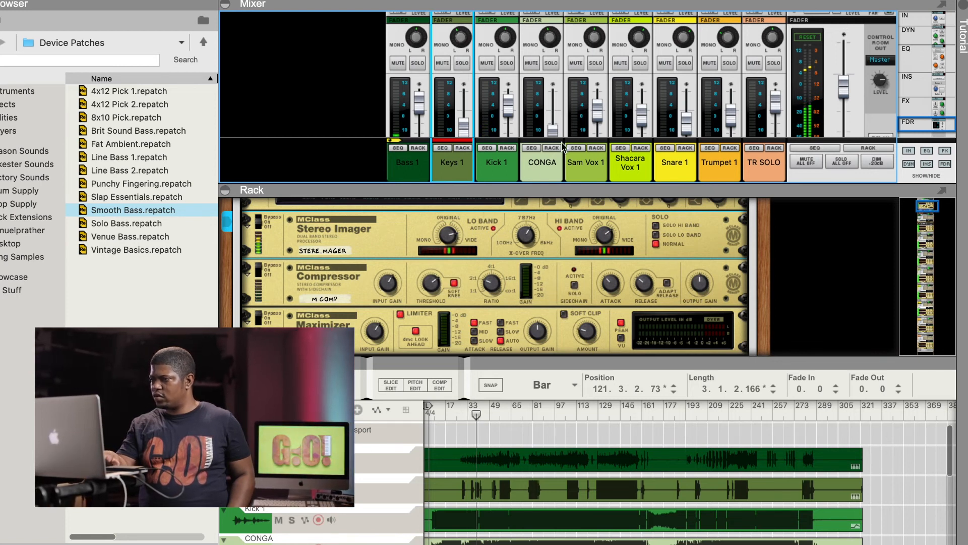
drag(577, 359, 573, 264)
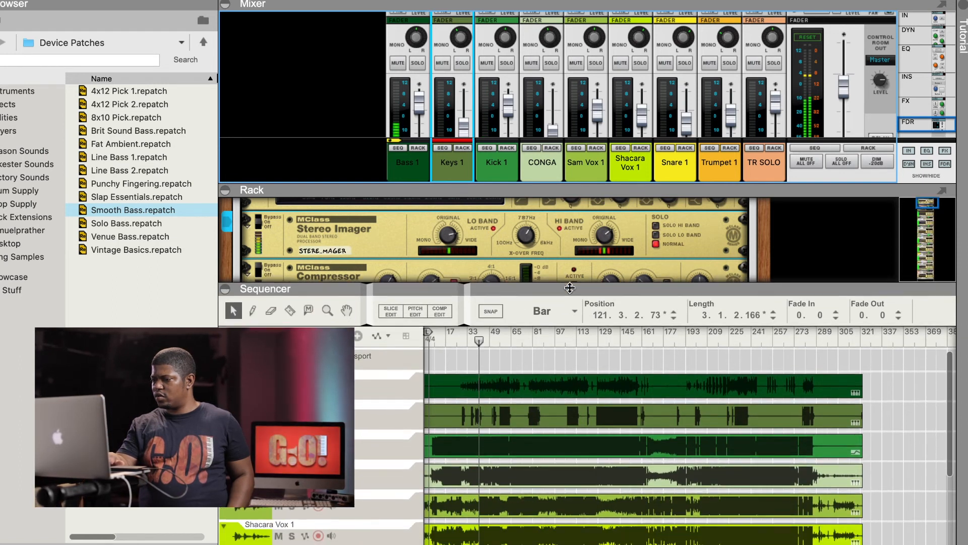
Step: Listen to the playing mix, select the Shacara Vox 1 channel, and move the song position to about bar 129
scroll(573, 472, down, 4)
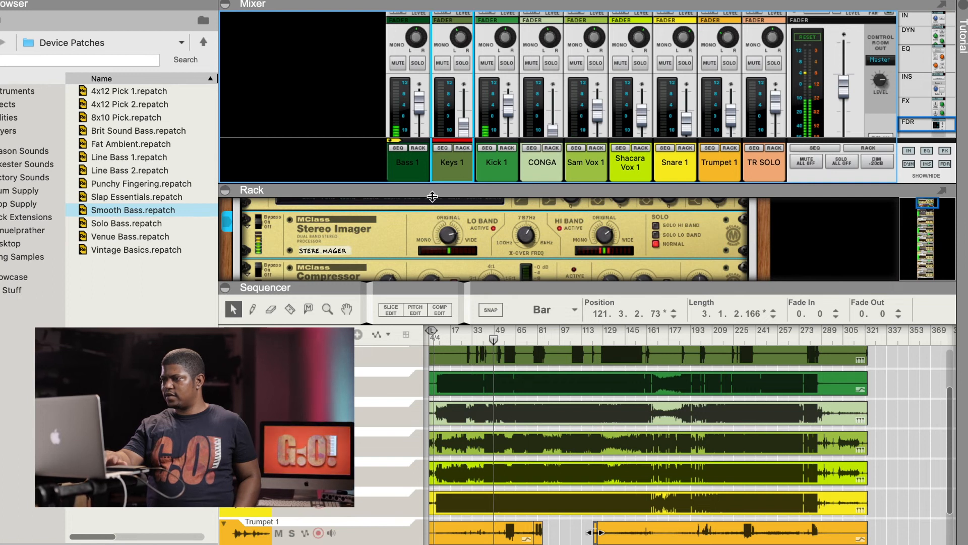
click(496, 315)
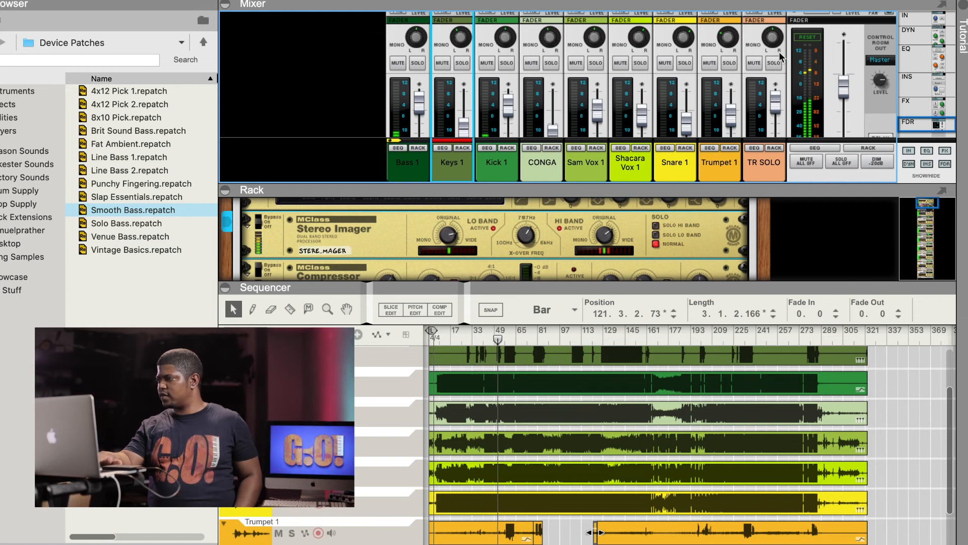
click(644, 117)
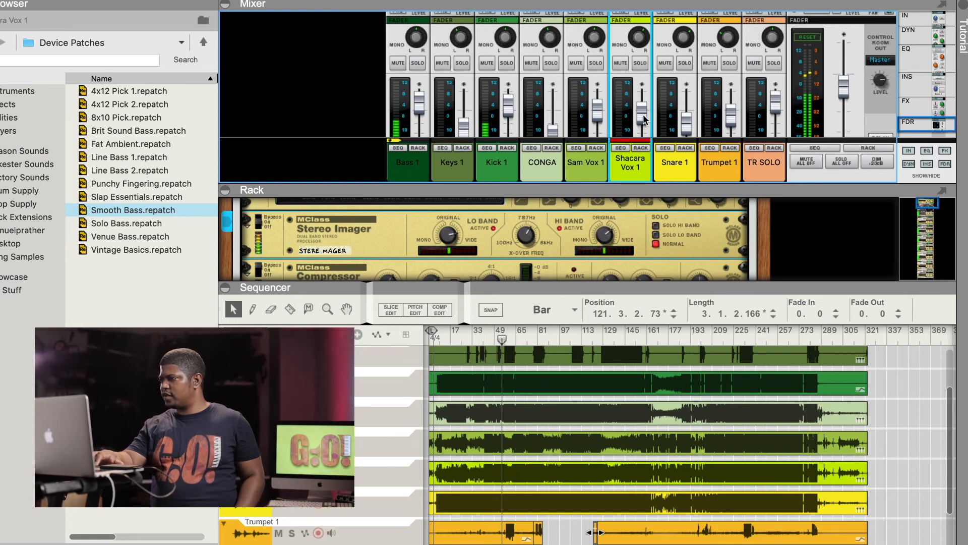
mouse_move(644, 119)
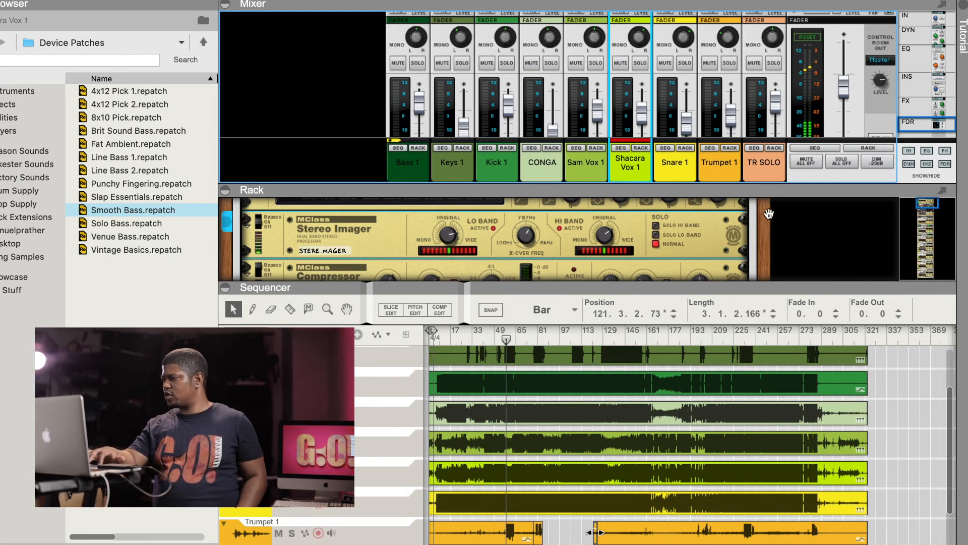
click(652, 335)
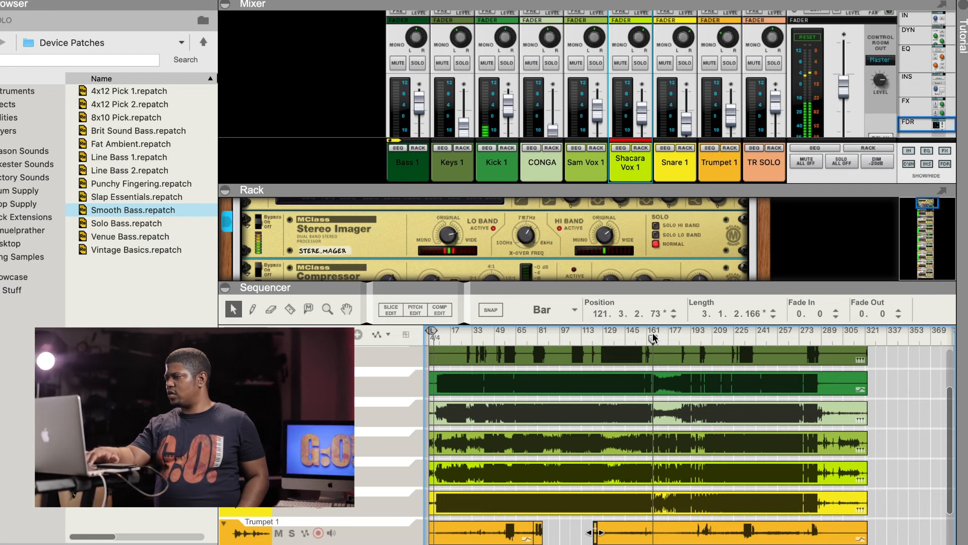
click(603, 335)
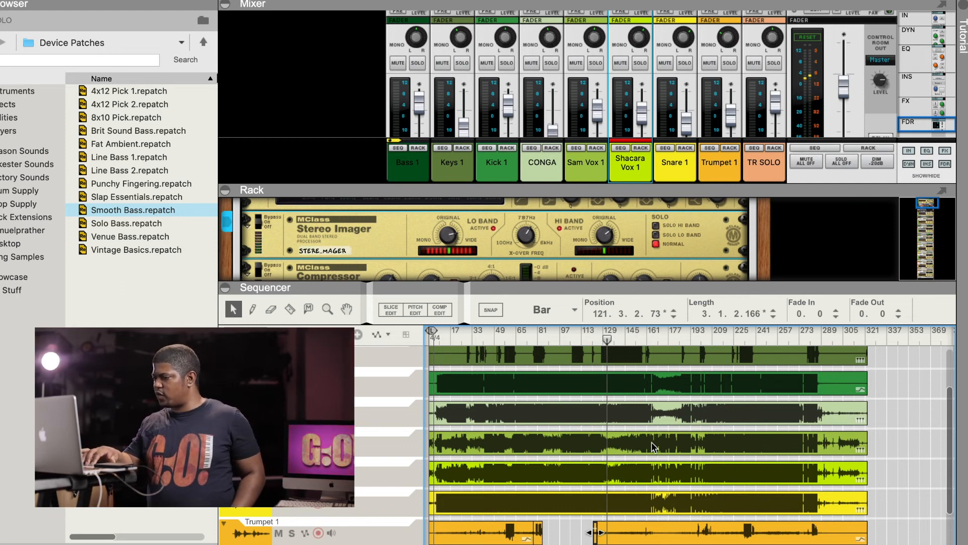
Step: Select the Keys 1 clip, inspect its passage between about bars 129 and 161, and set the song position to about bar 131
scroll(652, 443, up, 3)
scroll(652, 443, down, 1)
scroll(651, 442, up, 1)
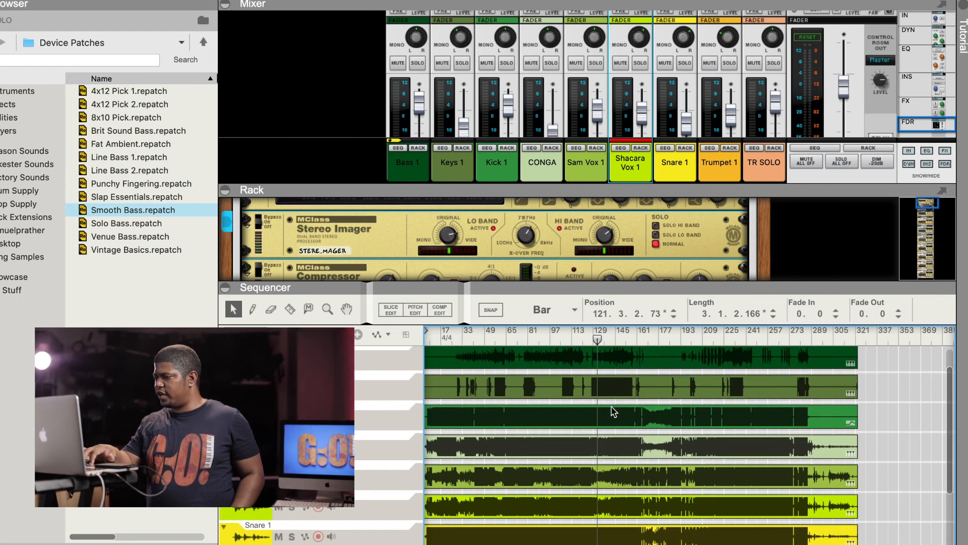
click(609, 384)
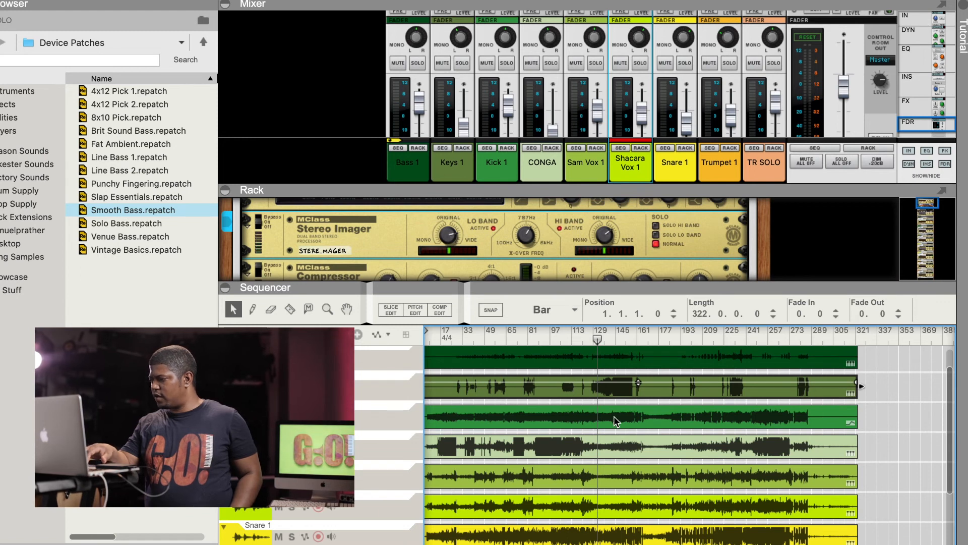
scroll(628, 372, up, 1)
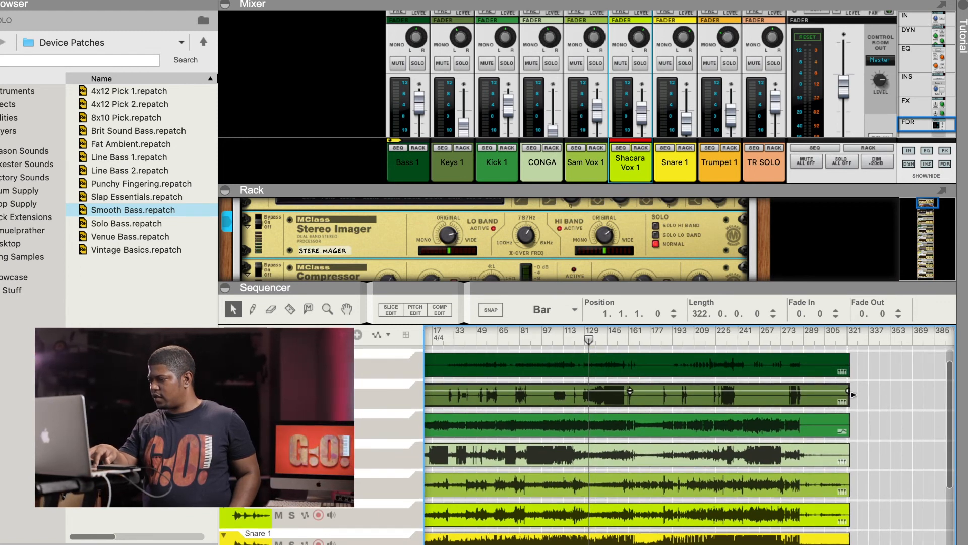
drag(440, 544, 646, 544)
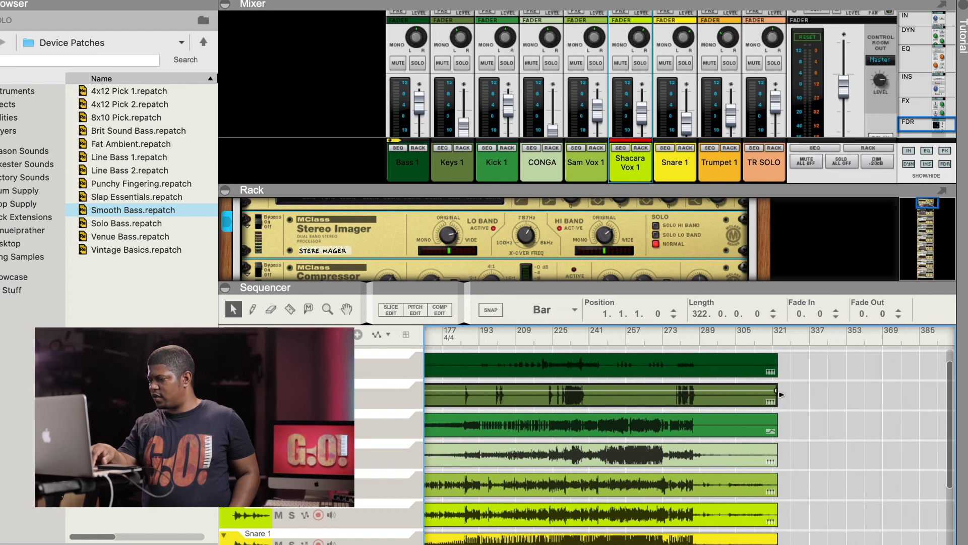
scroll(781, 394, left, 5)
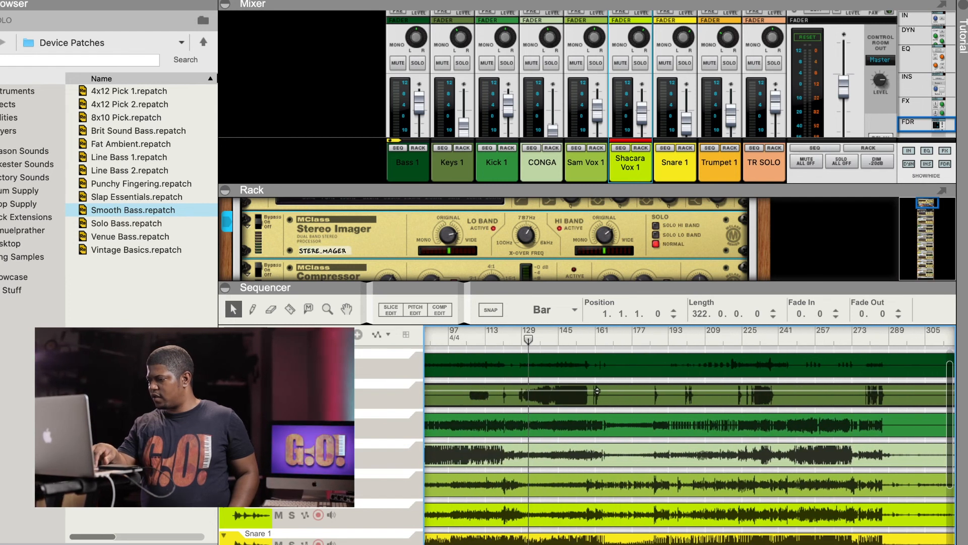
scroll(597, 391, up, 5)
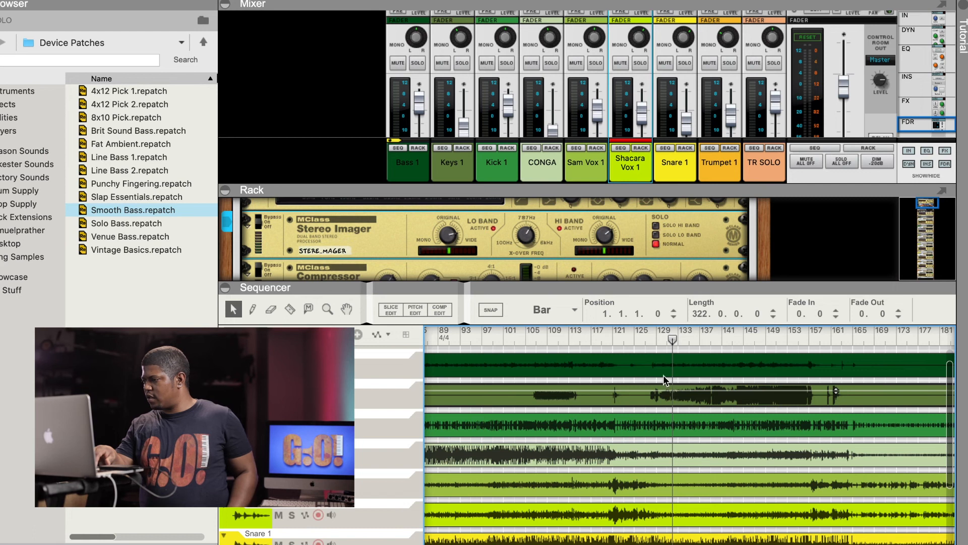
click(652, 339)
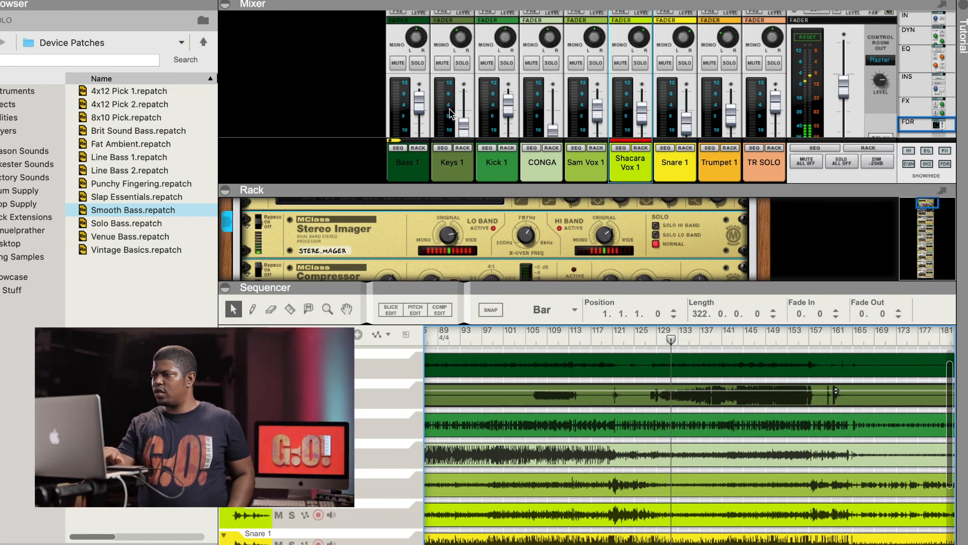
Step: Bring up Keys 1's devices in the rack, choose the Razor tool, and duplicate the Keys 1 track with its devices
click(461, 150)
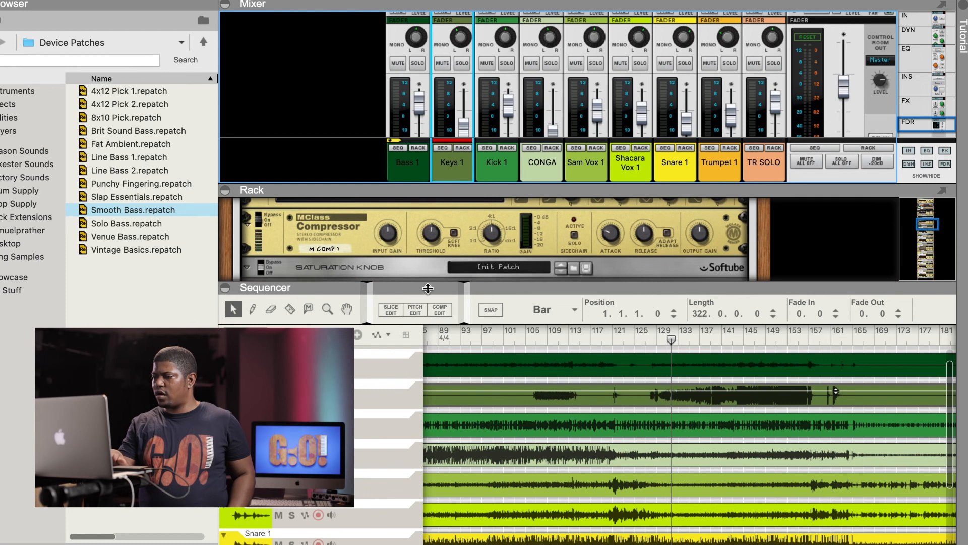
click(289, 309)
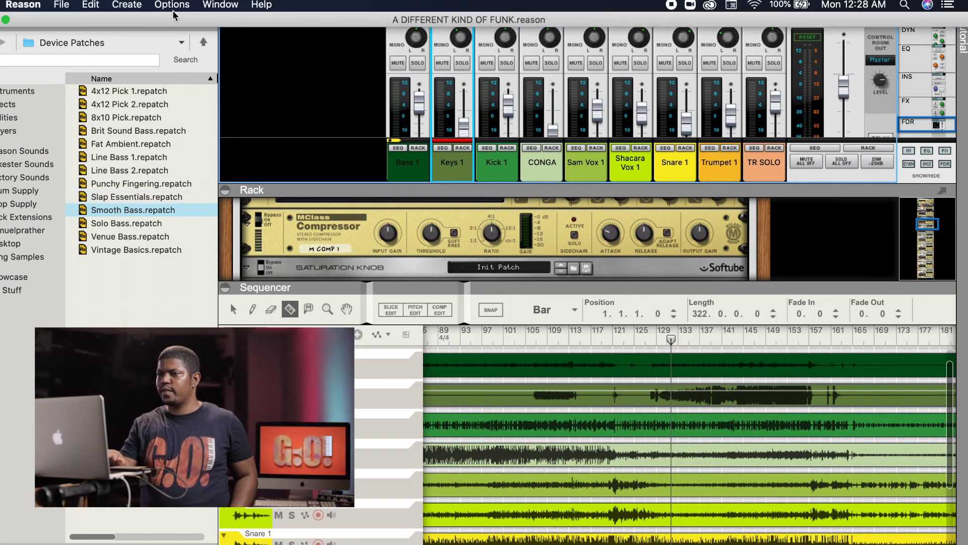
click(60, 5)
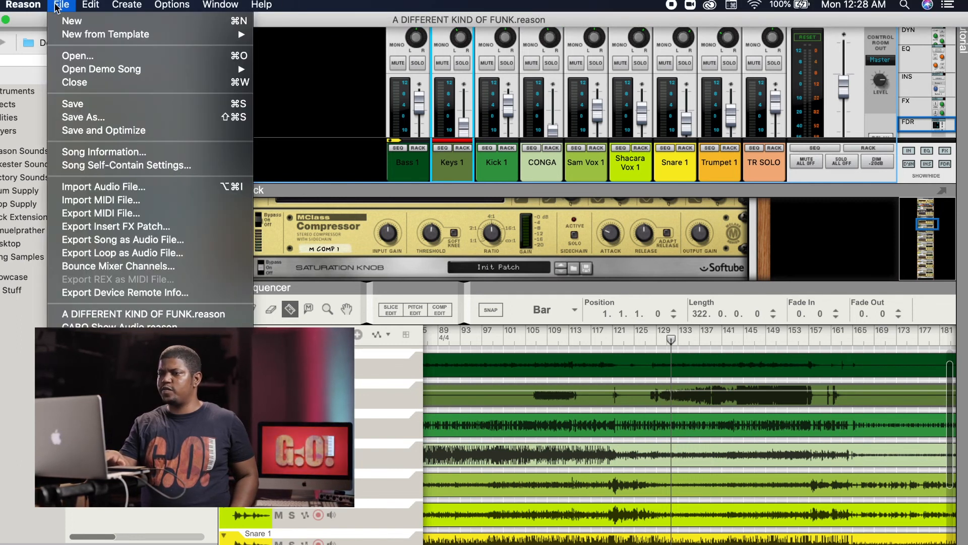
key(Escape)
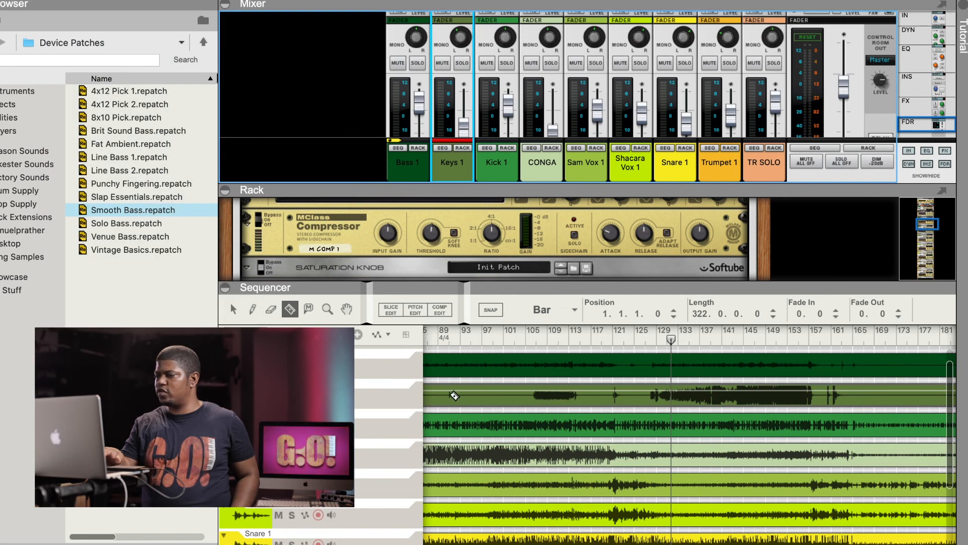
right_click(370, 398)
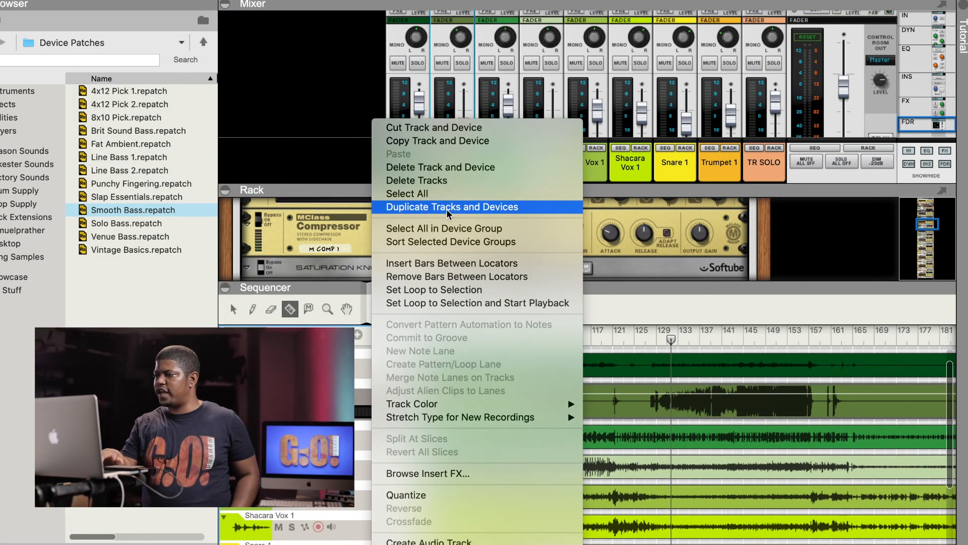
click(446, 208)
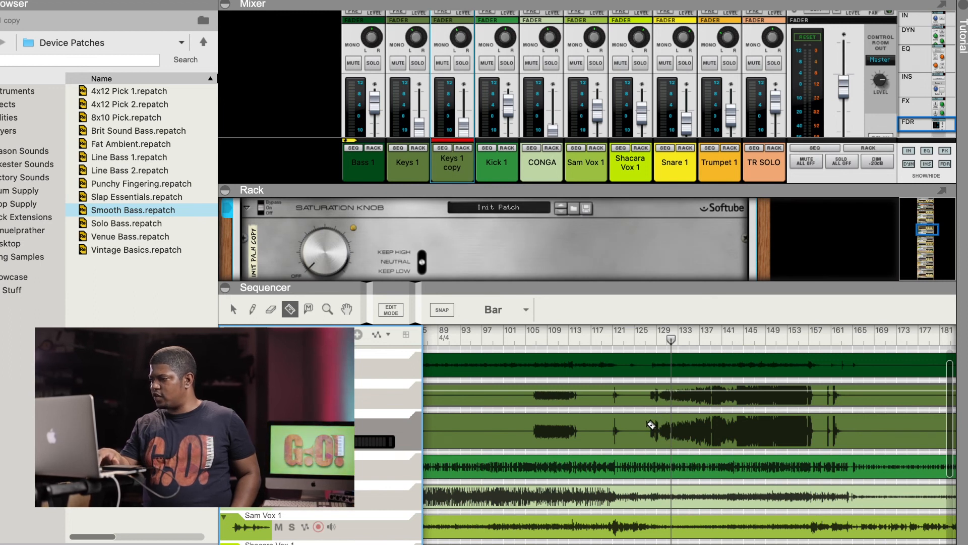
Step: Split the Keys 1 copy clip around about bars 127 to 158 and mute the parts before and after that passage
drag(652, 426, 823, 431)
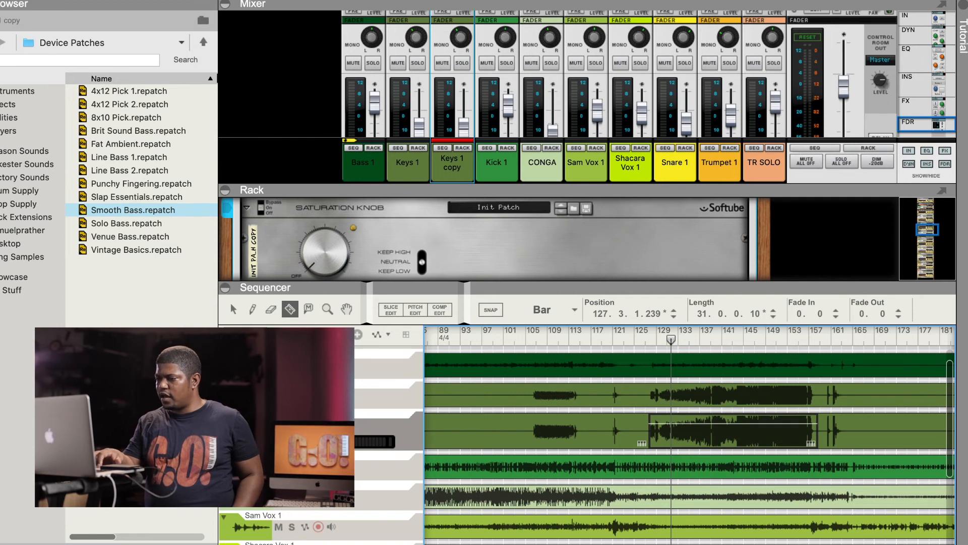
click(233, 308)
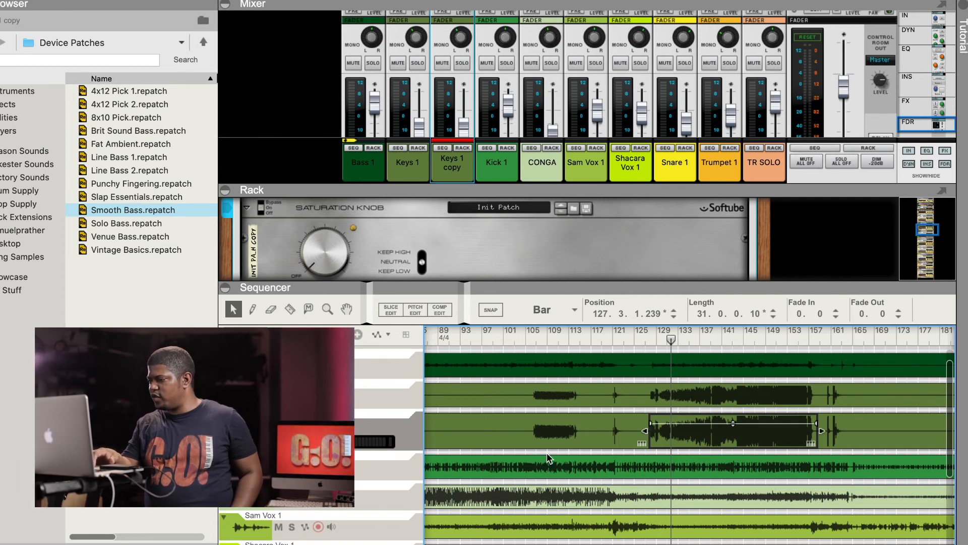
click(539, 437)
key(m)
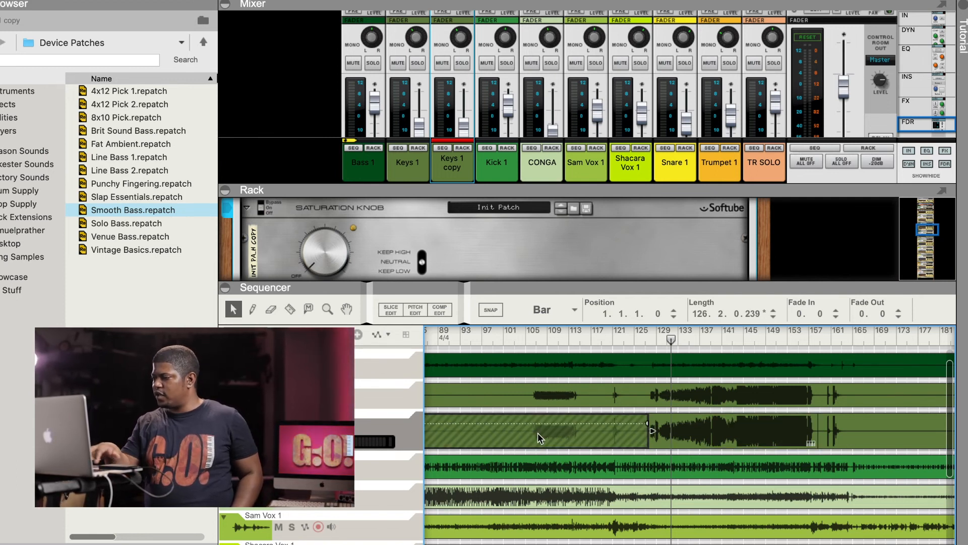
click(877, 428)
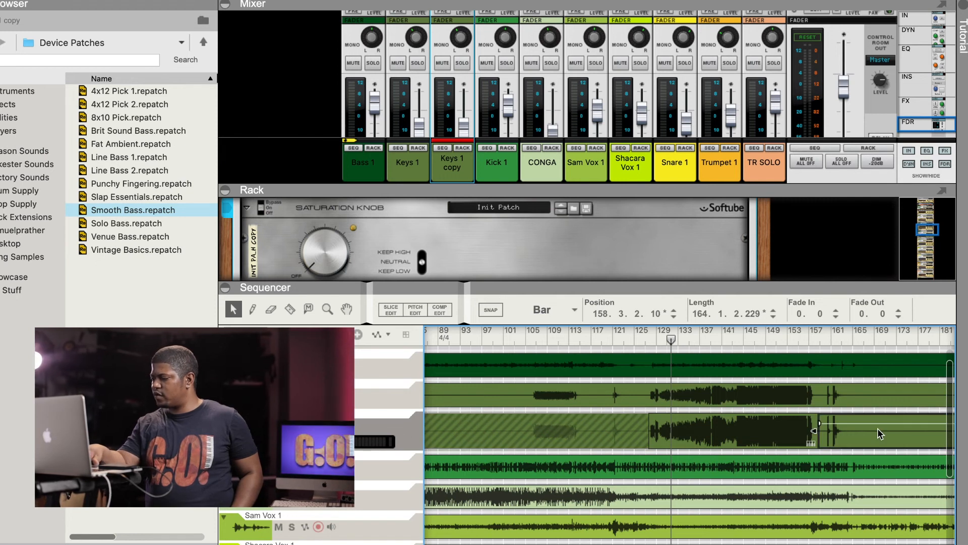
key(m)
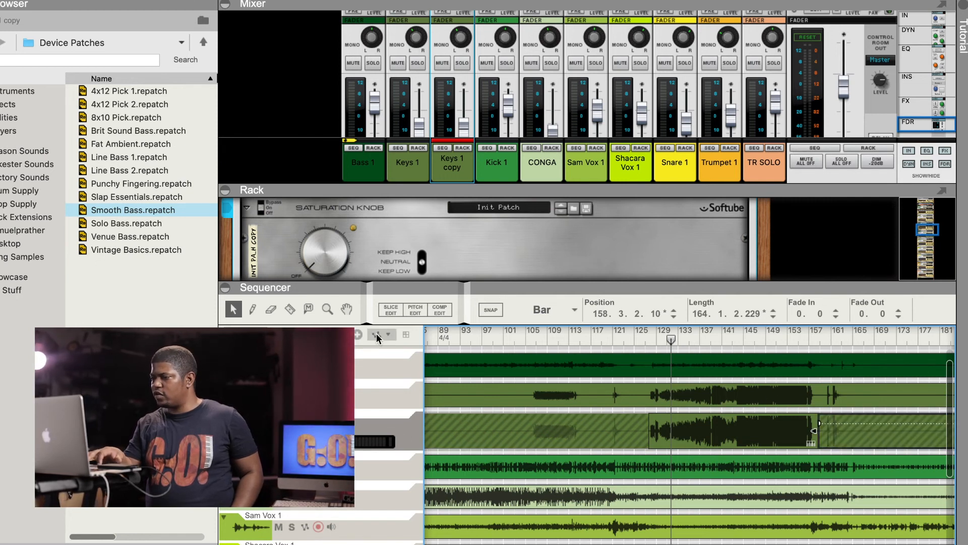
Step: Cut out the passage from about bar 127 to 158 on the original Keys 1 track and mute it
click(290, 309)
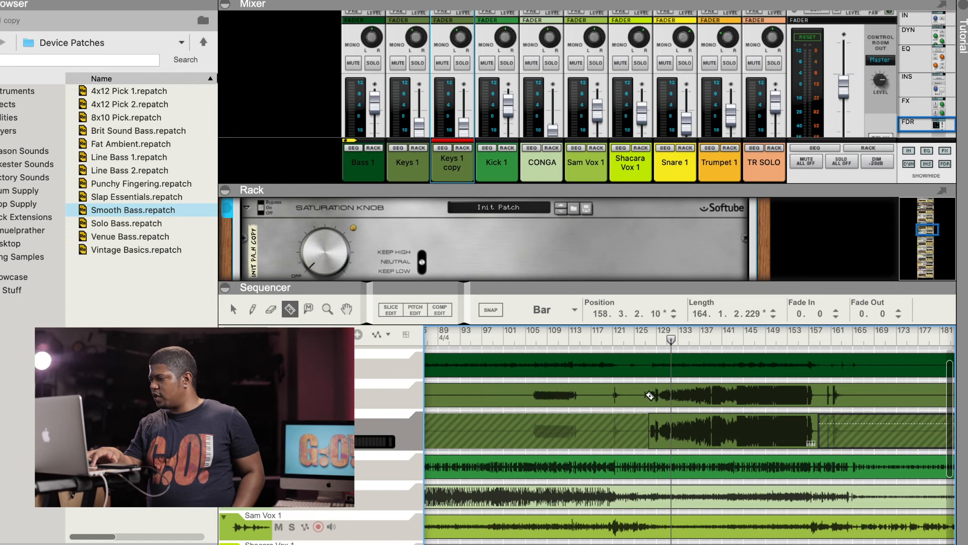
drag(650, 393, 823, 393)
key(m)
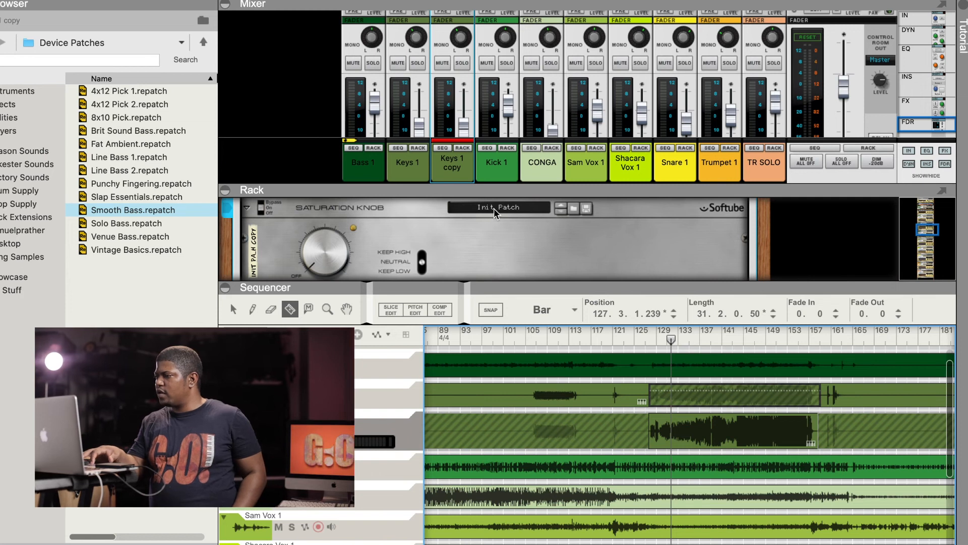
Step: Check the panning of Keys 1 copy, enlarge the rack, and go through the channel's insert devices down to the Saturation Knob
click(458, 43)
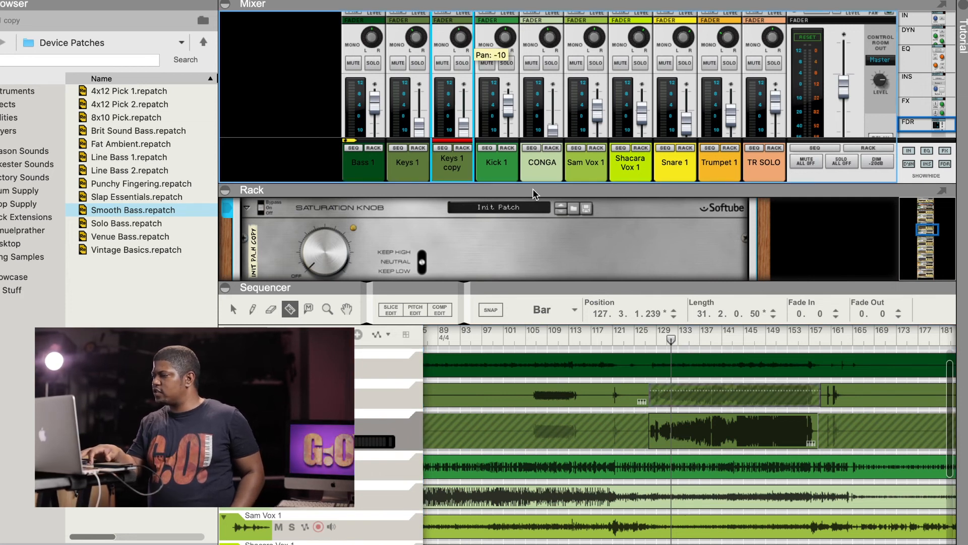
click(395, 431)
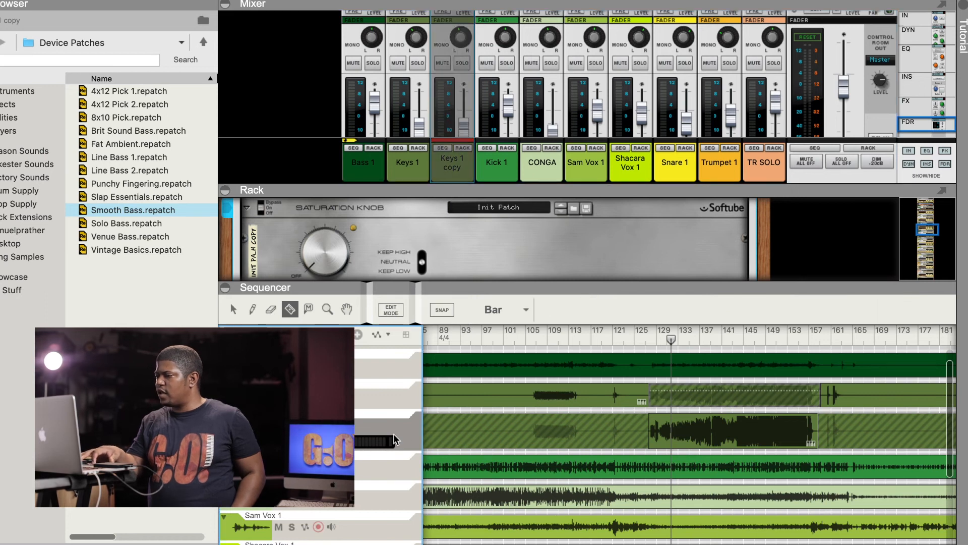
click(467, 147)
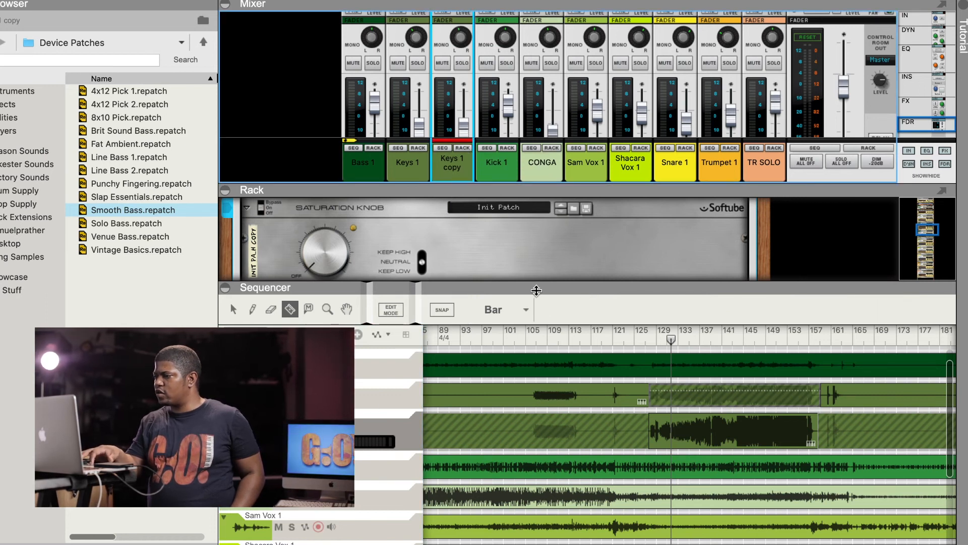
drag(529, 287, 525, 374)
scroll(415, 262, up, 10)
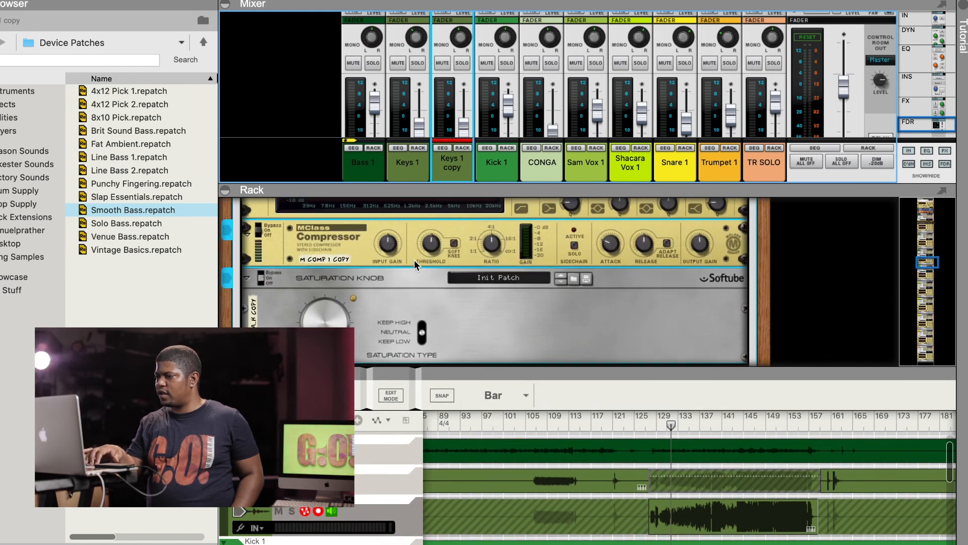
scroll(414, 259, up, 3)
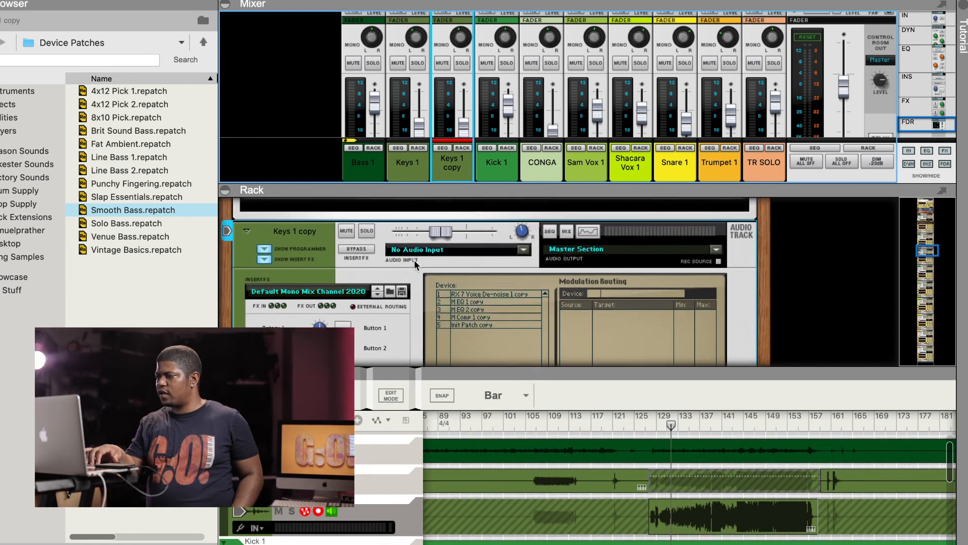
scroll(414, 259, down, 8)
scroll(414, 259, down, 3)
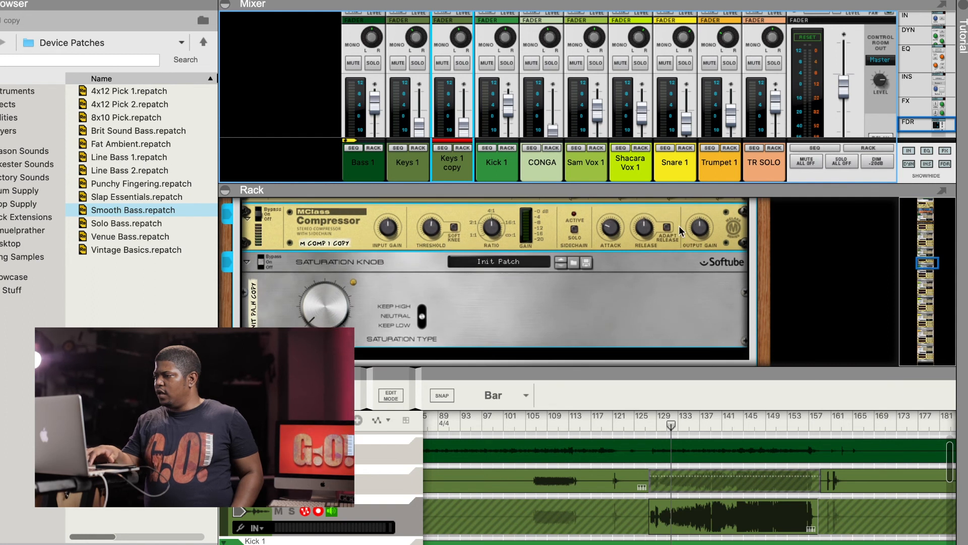
Step: Raise the MClass Compressor's attack on Keys 1 copy and fine-tune its Softube Saturation Knob while the song plays
drag(607, 229, 602, 207)
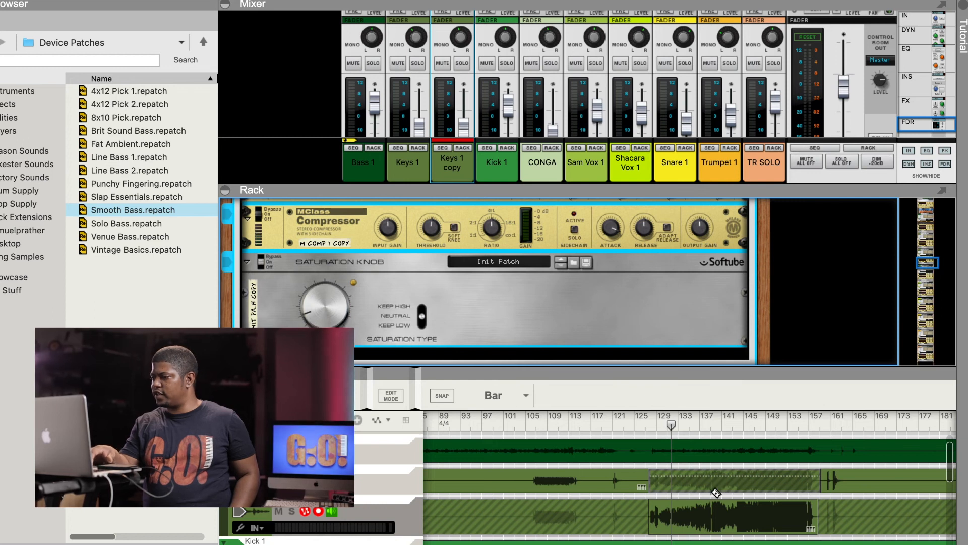
key(space)
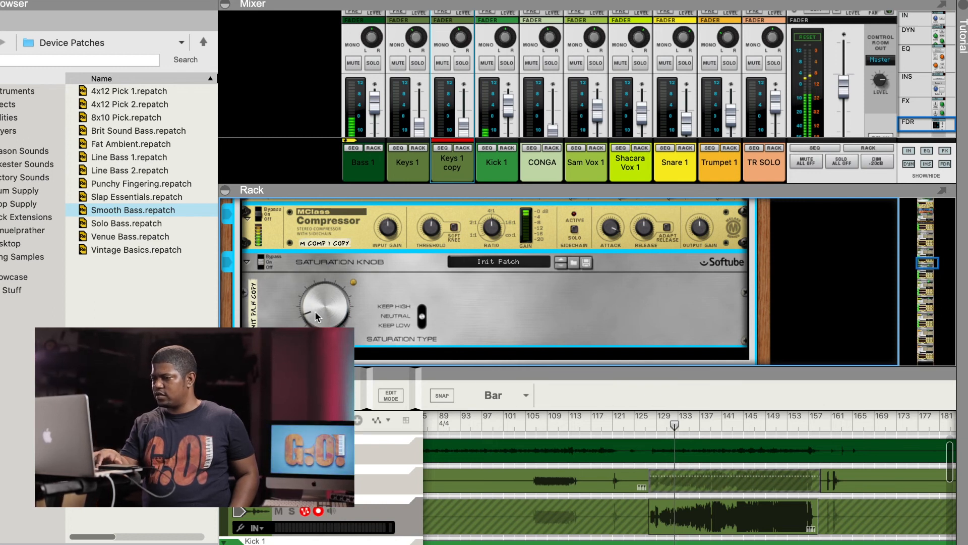
drag(313, 314, 310, 316)
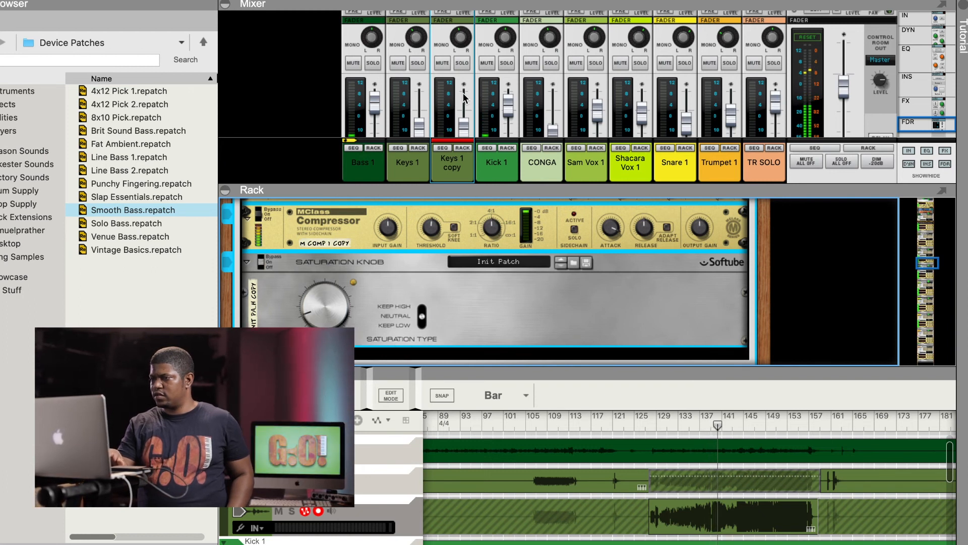
Step: Raise the Keys 1 copy level slightly and turn its Softube Saturation Knob further down
drag(465, 121, 467, 117)
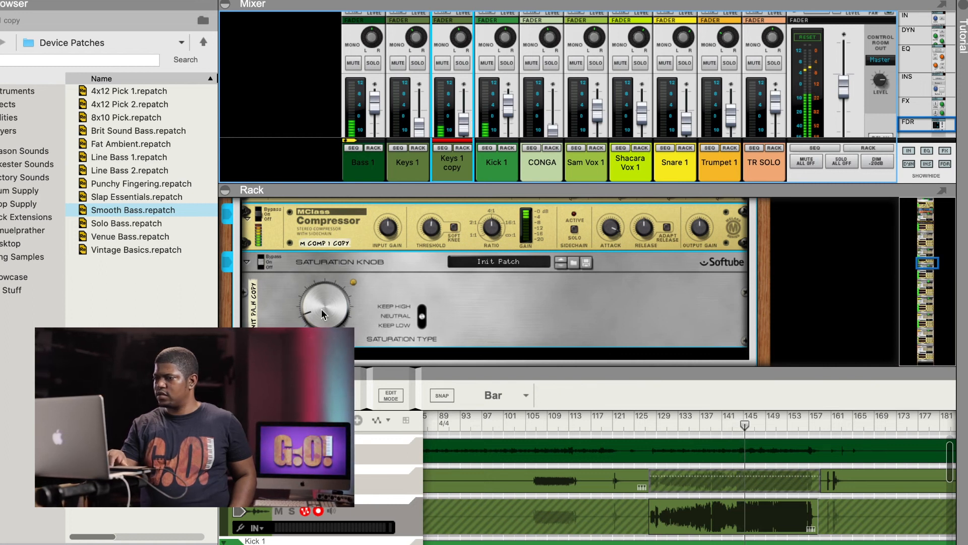
drag(310, 314, 311, 321)
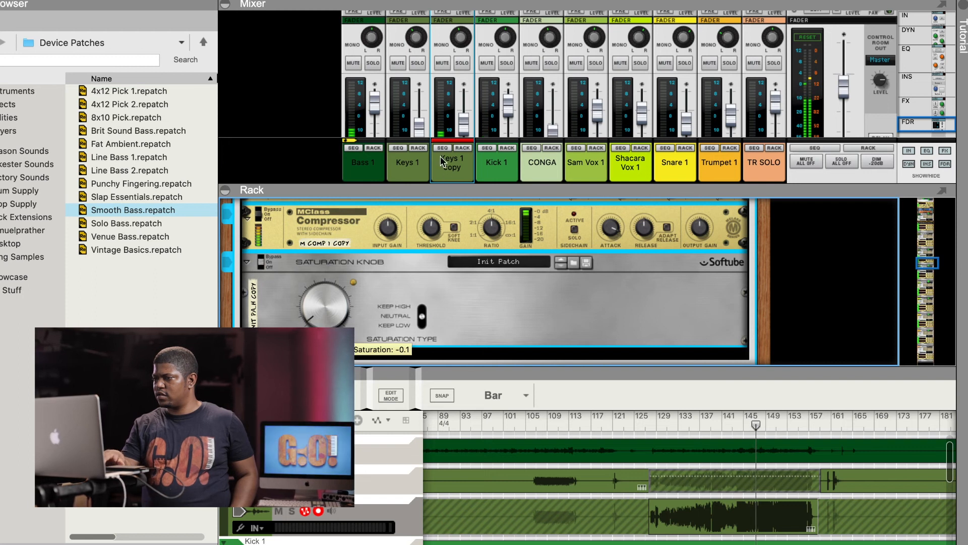
Step: Lower the Keys 1 copy level to about -12.5 dB and fine-tune it while replaying the solo passage from about bar 145
scroll(441, 126, down, 3)
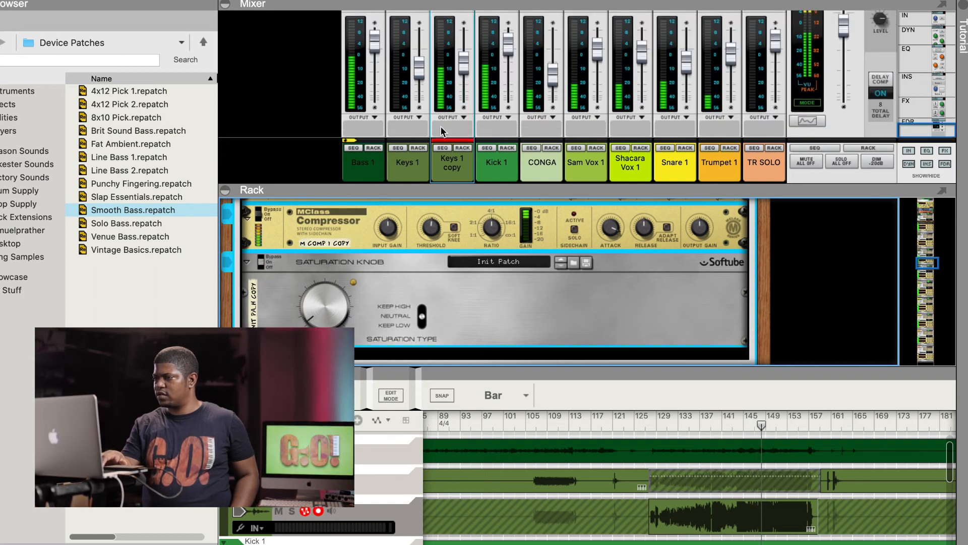
scroll(440, 126, up, 2)
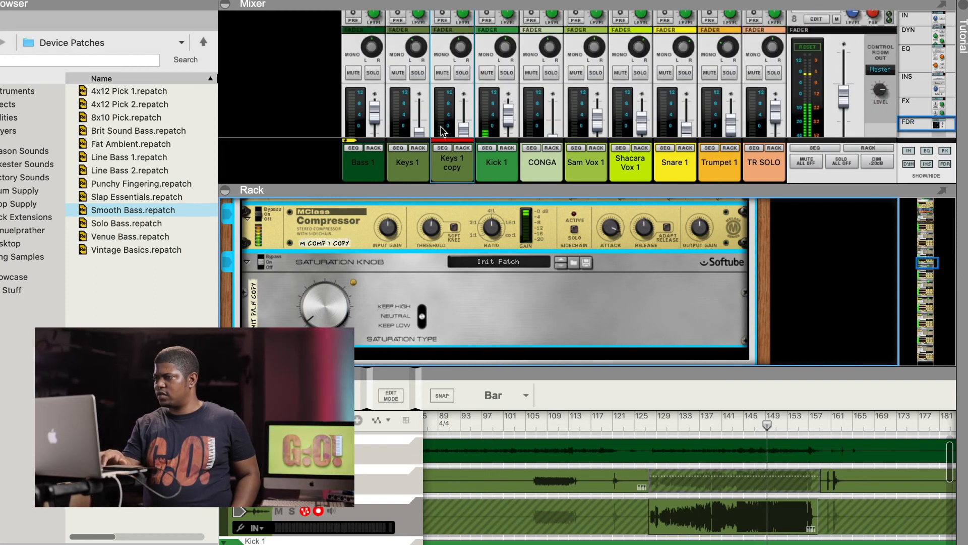
scroll(449, 121, down, 3)
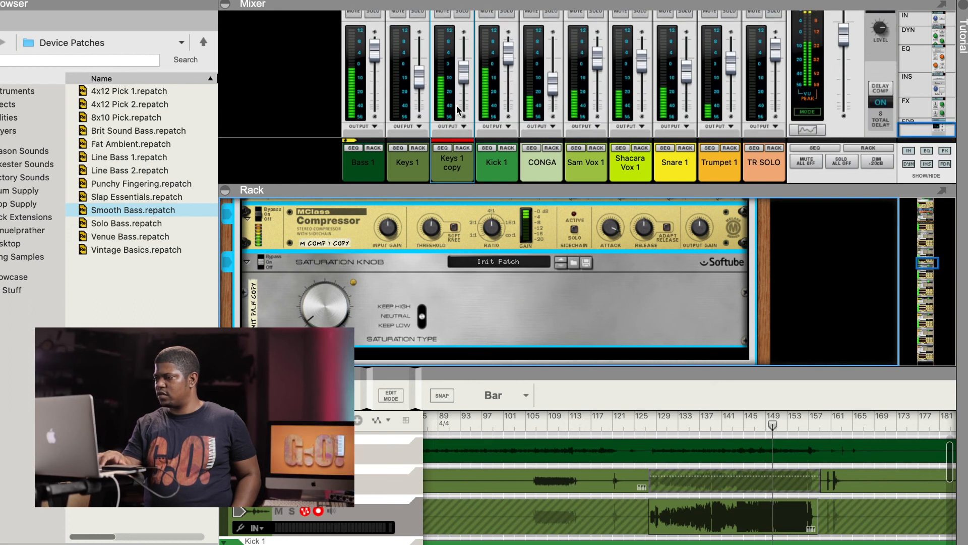
click(467, 82)
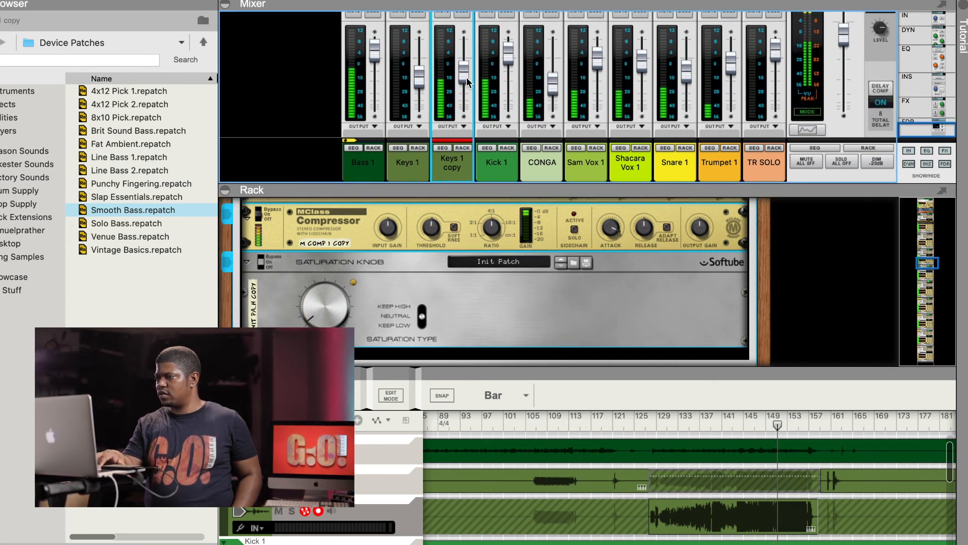
mouse_move(468, 81)
drag(467, 82, 466, 87)
drag(466, 83, 466, 83)
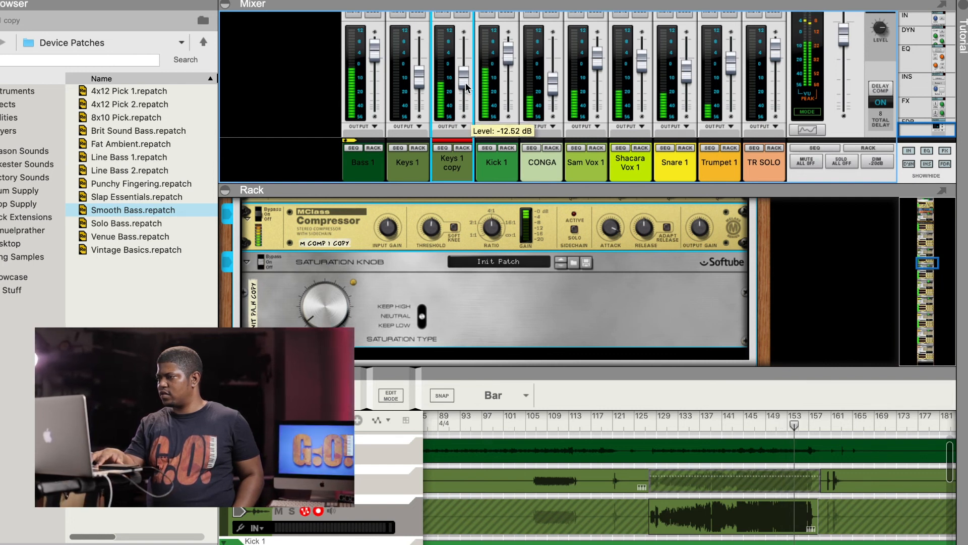
drag(465, 83, 465, 81)
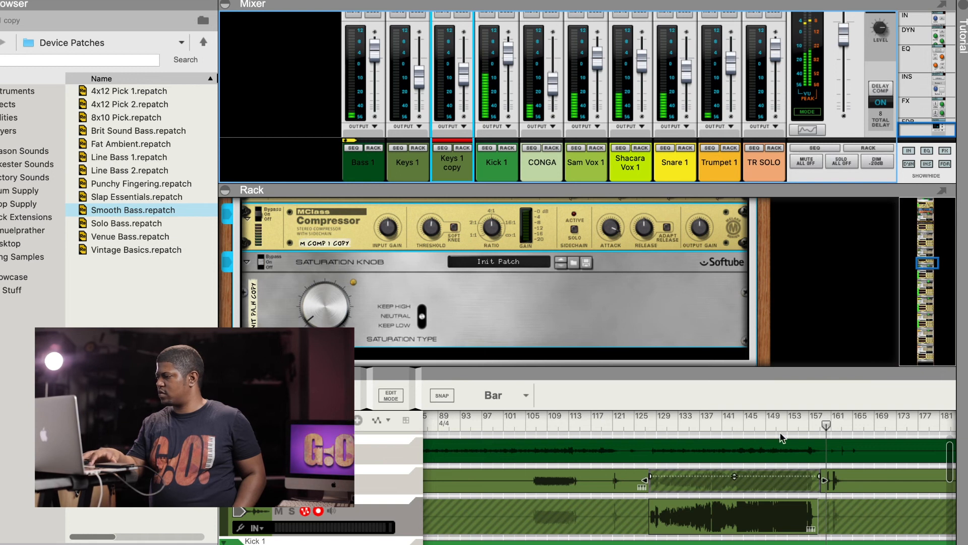
click(749, 423)
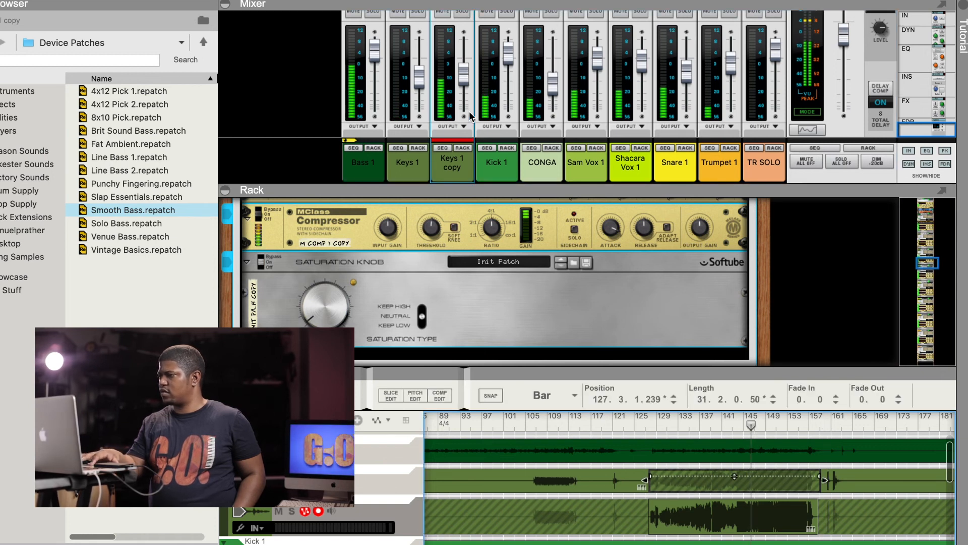
click(463, 83)
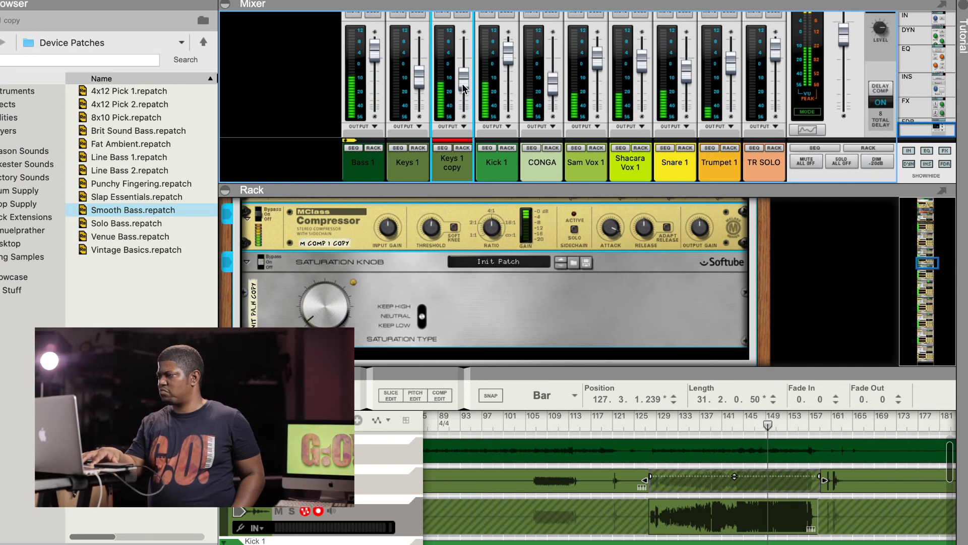
Step: Split the Keys 1 copy solo clip at about bar 143 and slightly lower the clip level of its second part
click(655, 421)
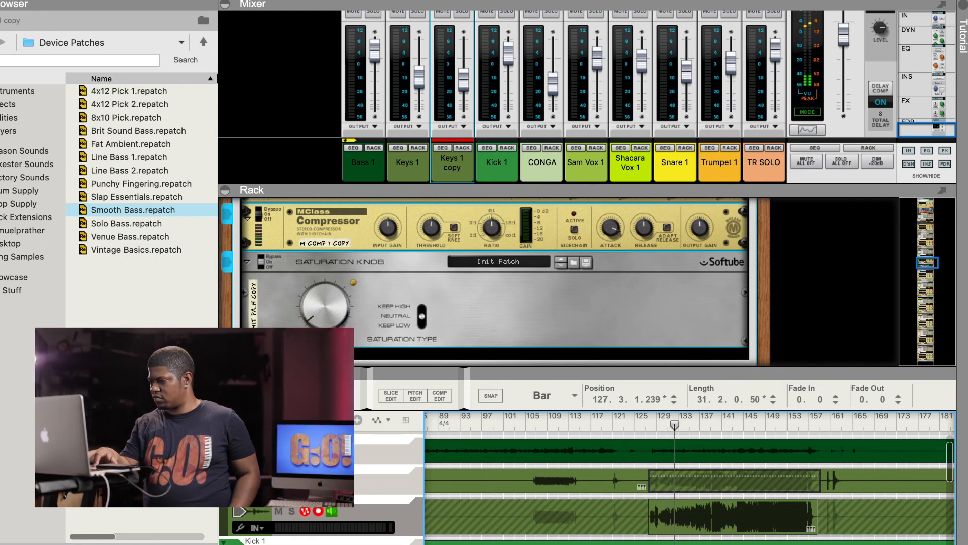
key(h)
key(h)
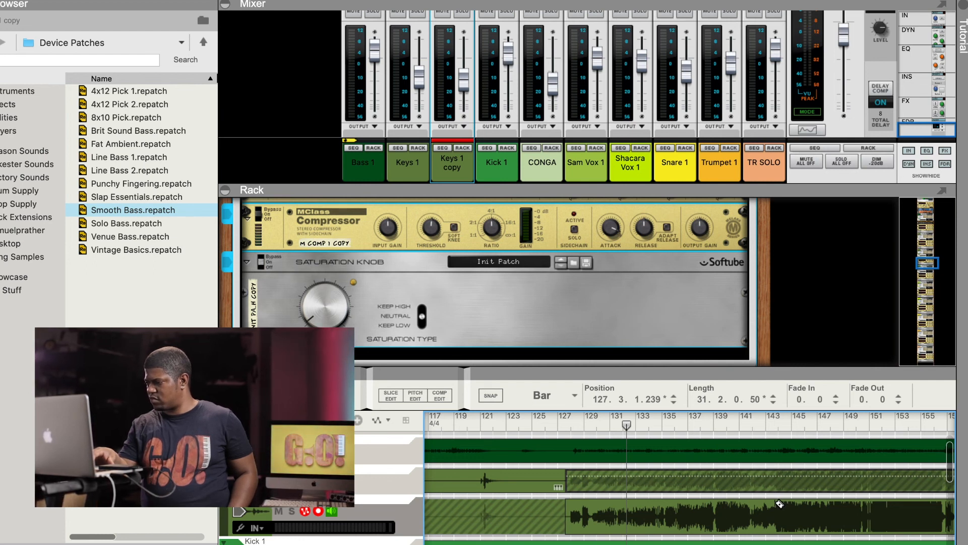
click(777, 504)
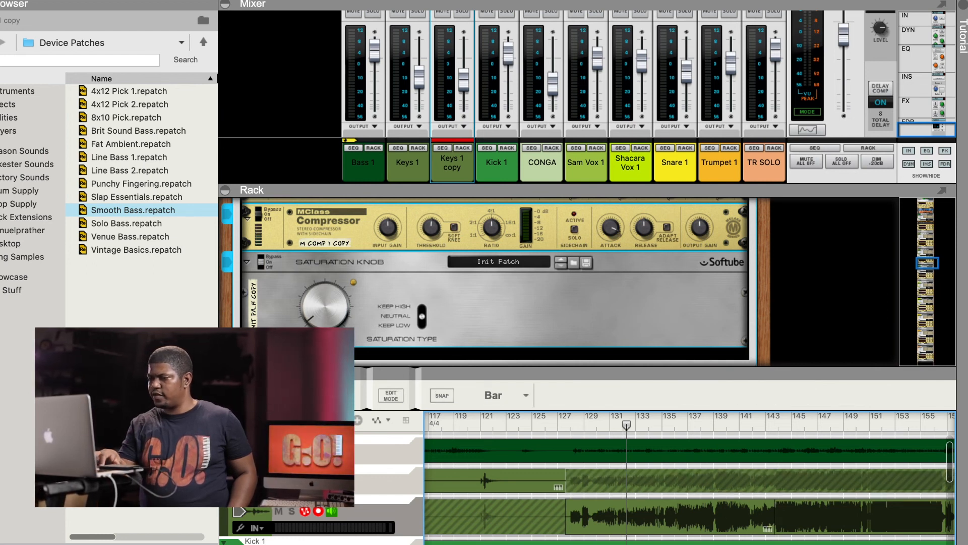
click(821, 525)
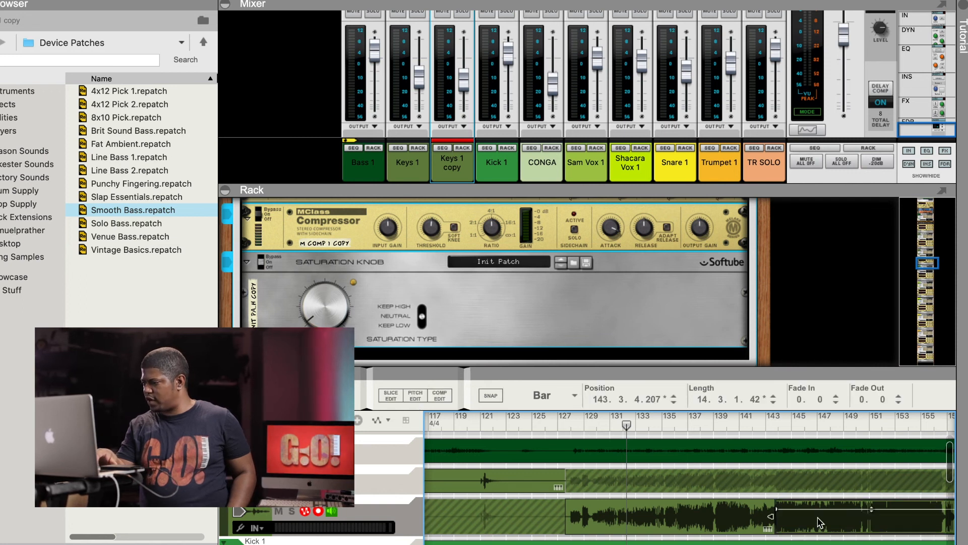
drag(872, 511, 872, 515)
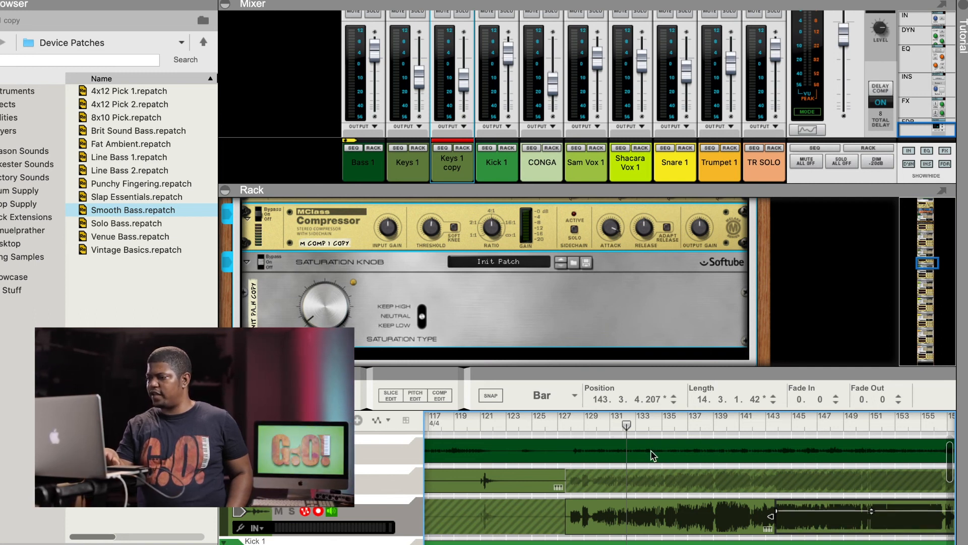
Step: Play the solo passage, raise the Keys 1 copy fader slightly, and check the channel's insert and send sections
key(space)
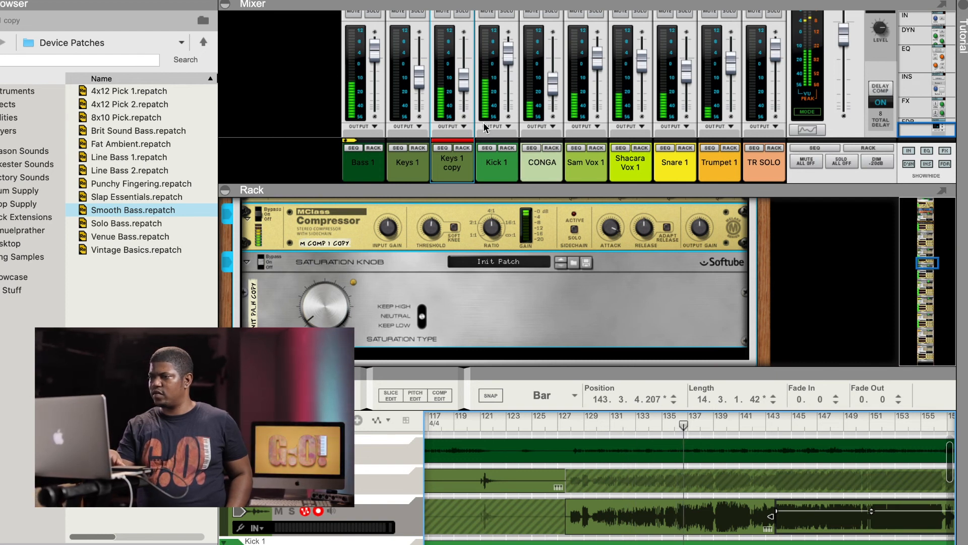
drag(459, 79, 464, 76)
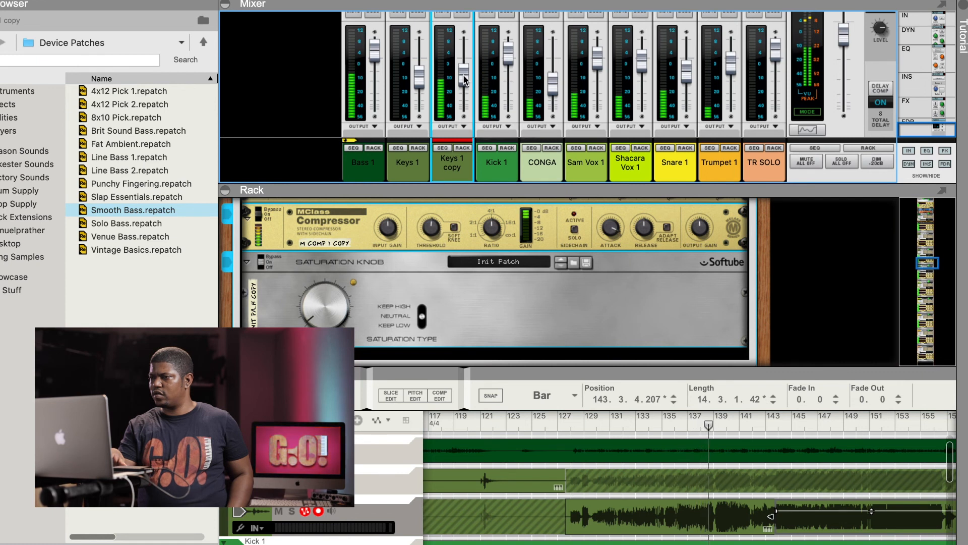
scroll(442, 74, up, 1)
scroll(442, 73, up, 6)
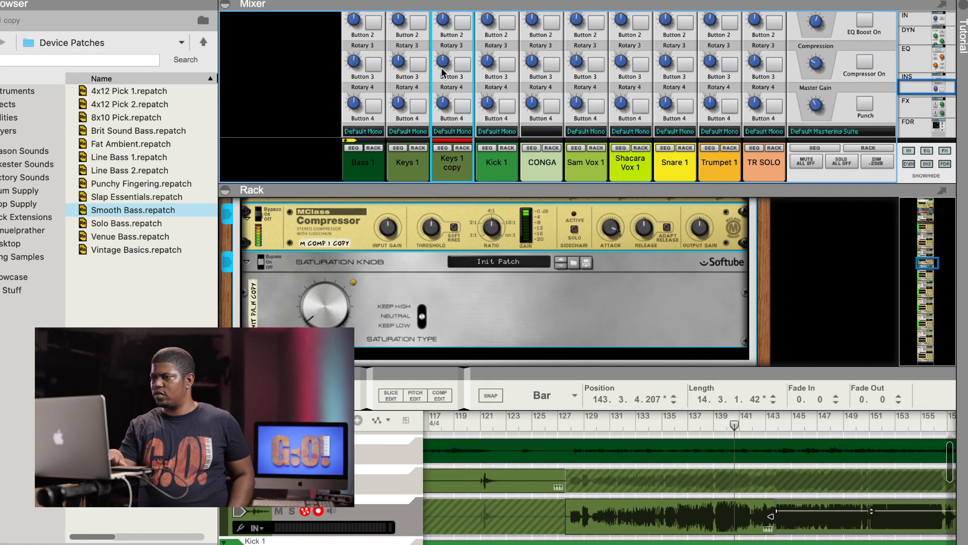
scroll(443, 73, down, 2)
scroll(442, 74, down, 5)
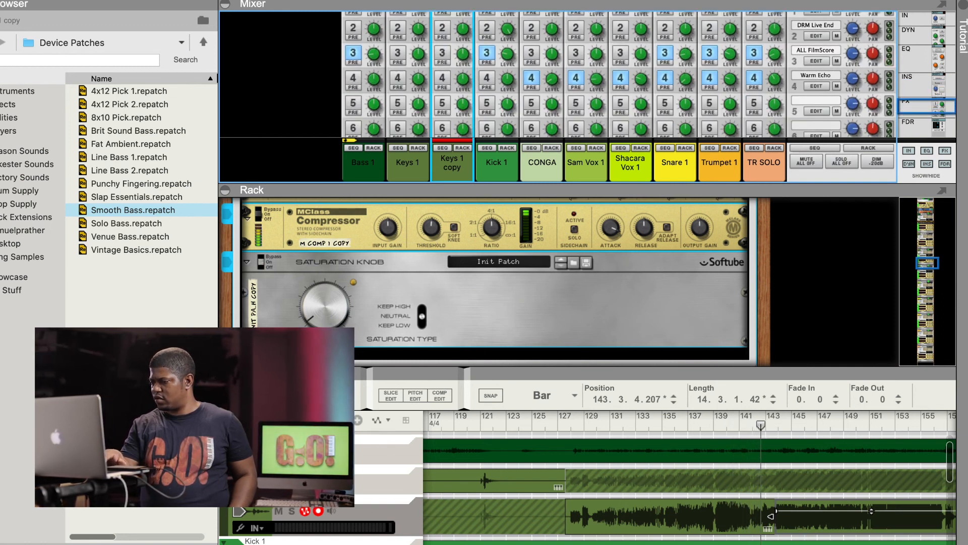
Step: Show the full arrangement and look over the clips on all tracks down to TR SOLO
key(g)
key(g)
key(g)
key(g)
key(g)
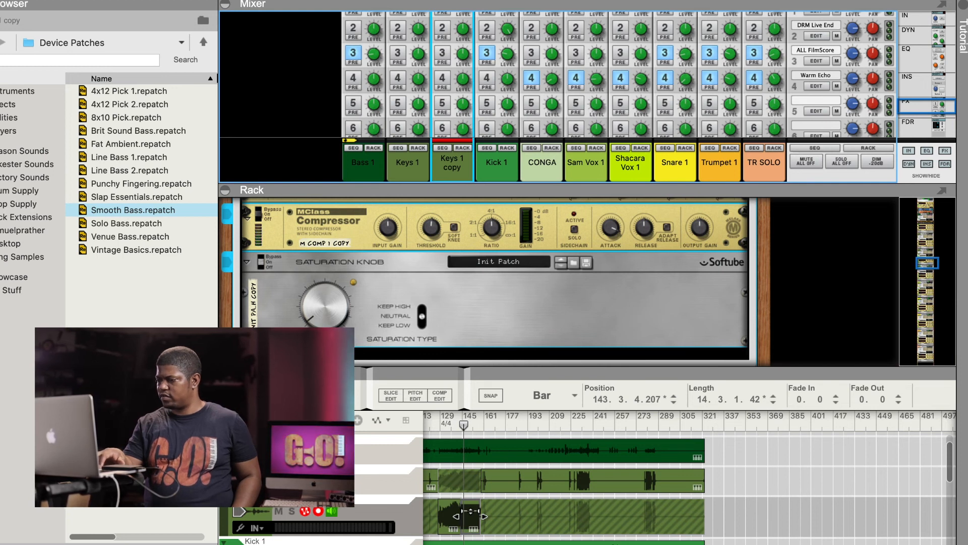
scroll(689, 484, left, 6)
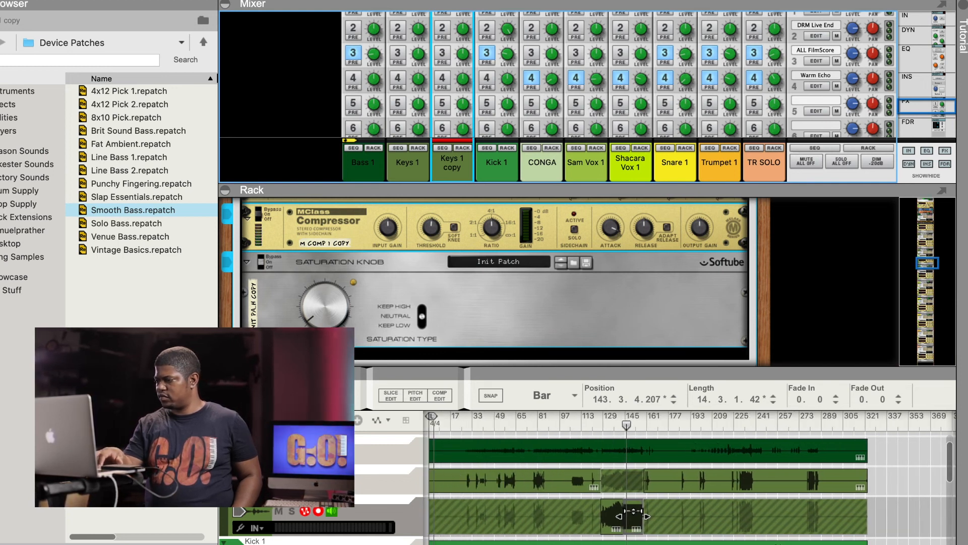
scroll(504, 516, down, 10)
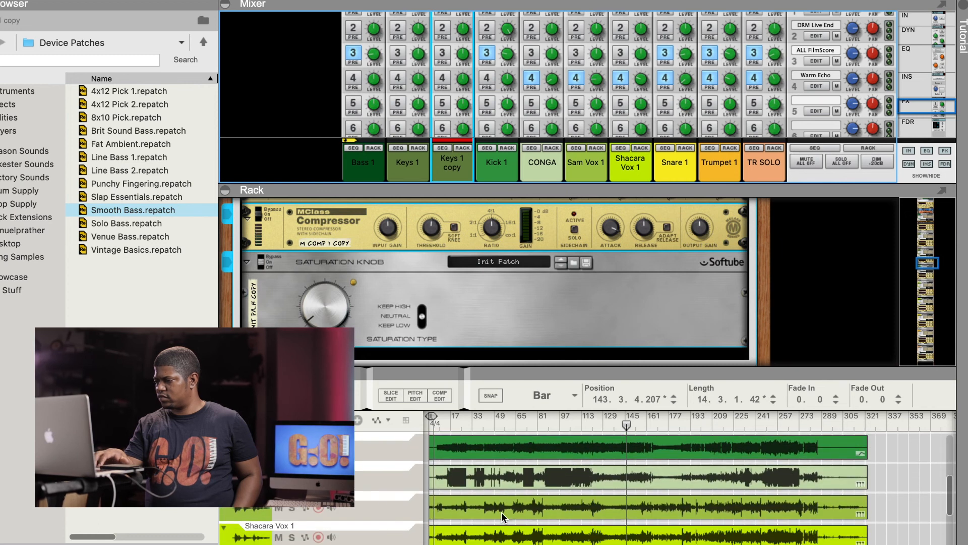
scroll(502, 517, up, 1)
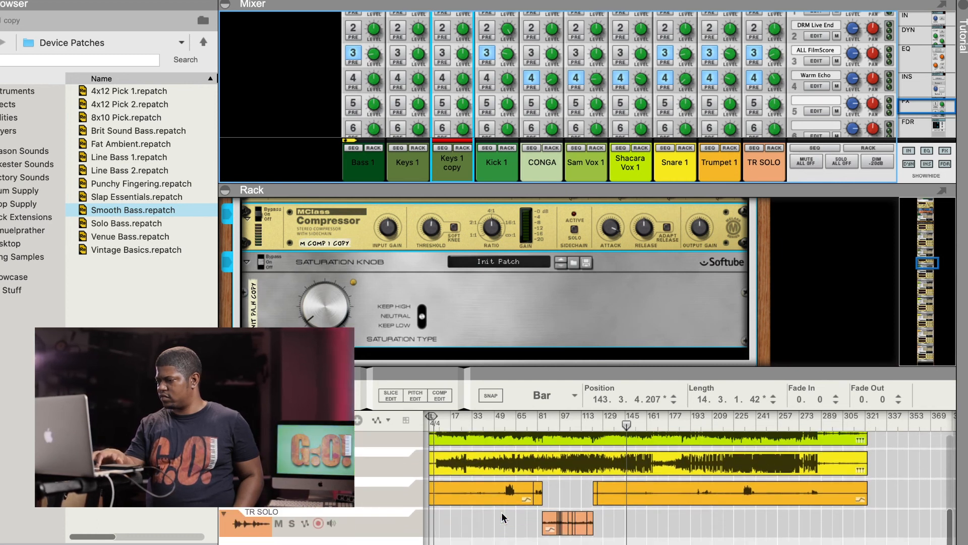
Step: Play the song from its beginning and set the right locator at the song's end, about bar 313
click(429, 424)
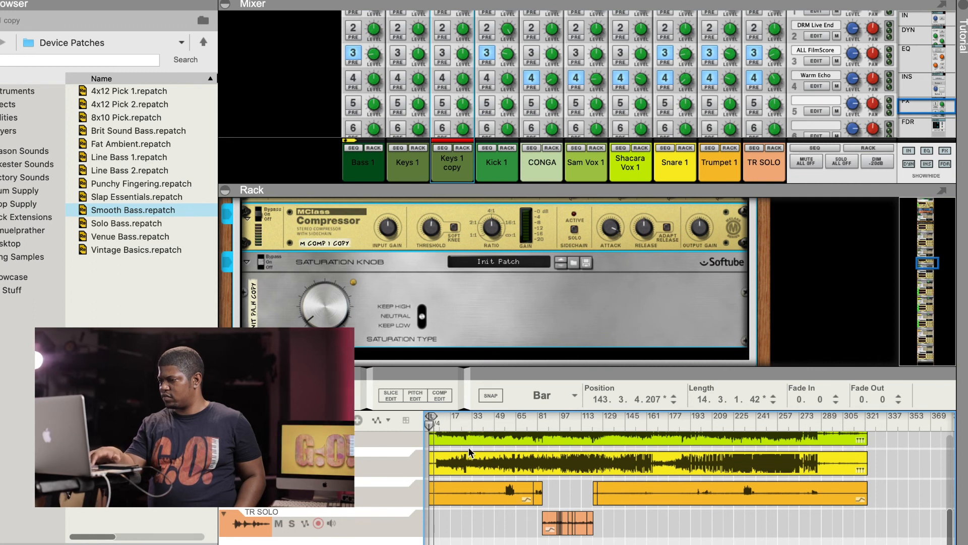
scroll(443, 509, up, 5)
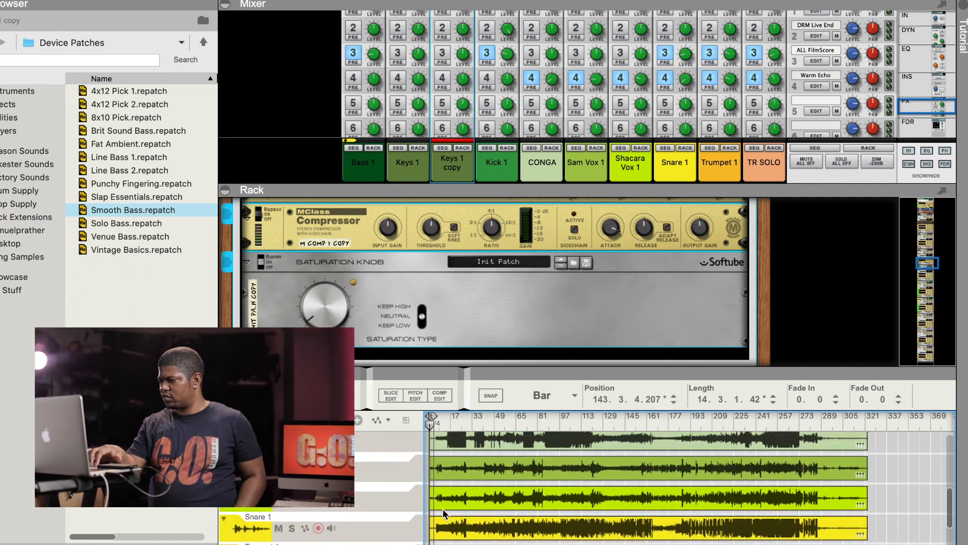
key(space)
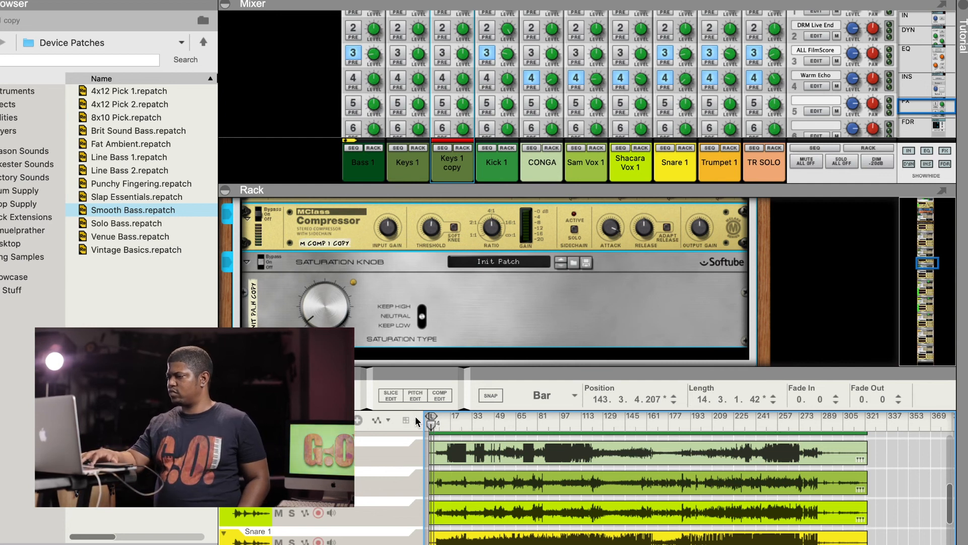
mouse_move(433, 420)
mouse_down()
mouse_move(629, 418)
mouse_move(765, 435)
mouse_move(767, 413)
mouse_move(865, 423)
mouse_up()
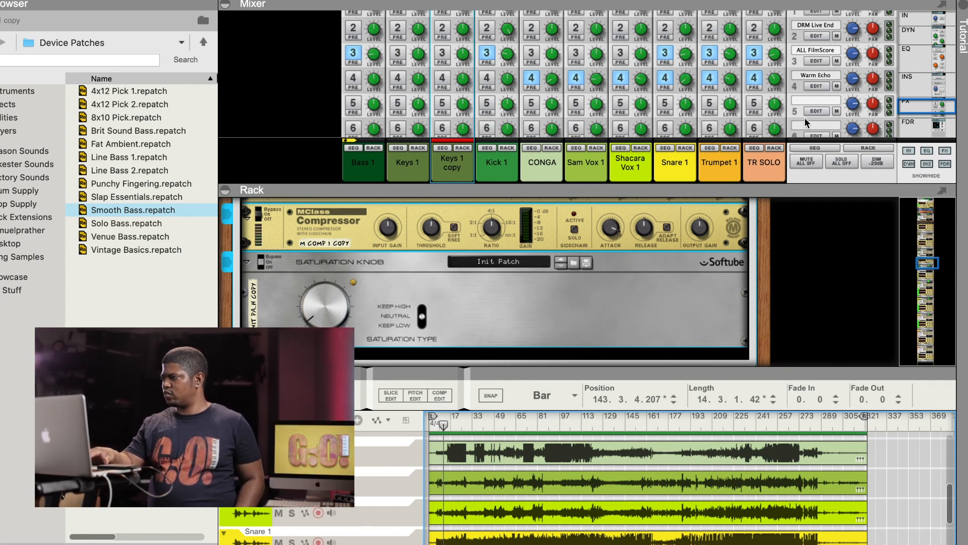
Step: Check the channel levels during playback, jump to about bar 35, and set the Trumpet 1 level to about -1.1 dB
scroll(794, 119, down, 6)
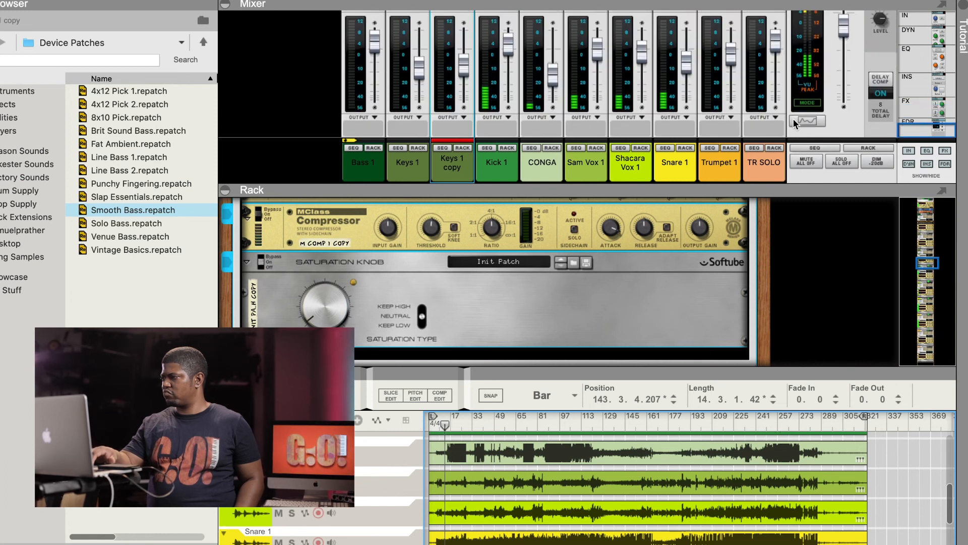
scroll(795, 123, up, 3)
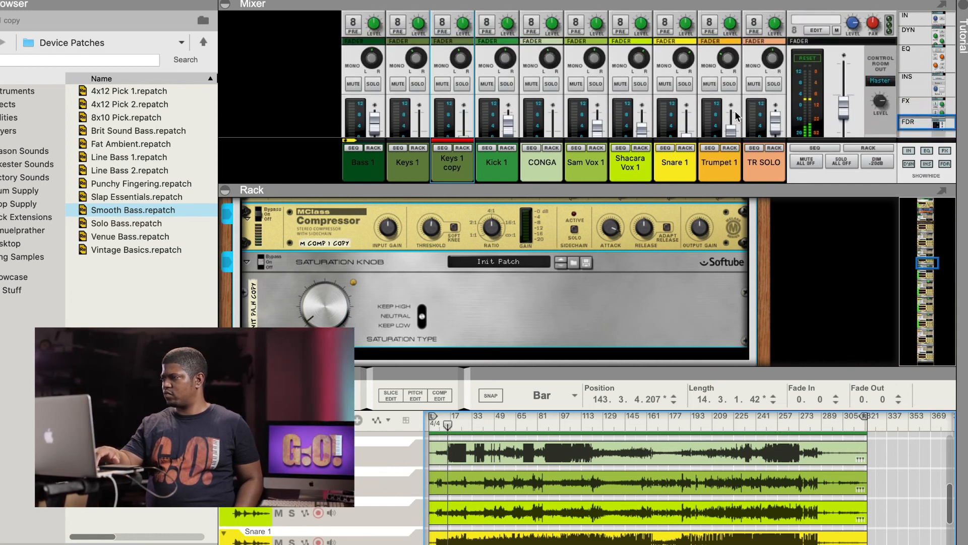
scroll(734, 110, down, 3)
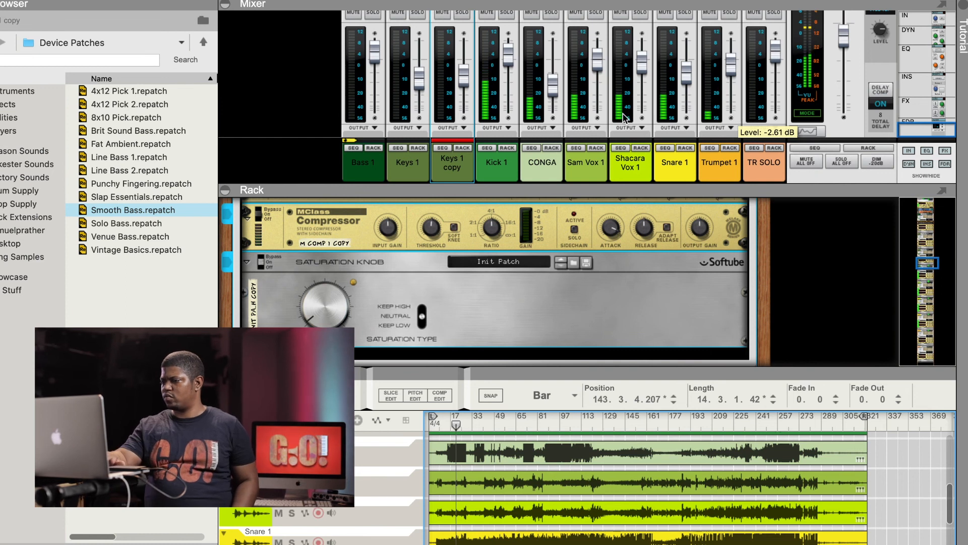
click(477, 423)
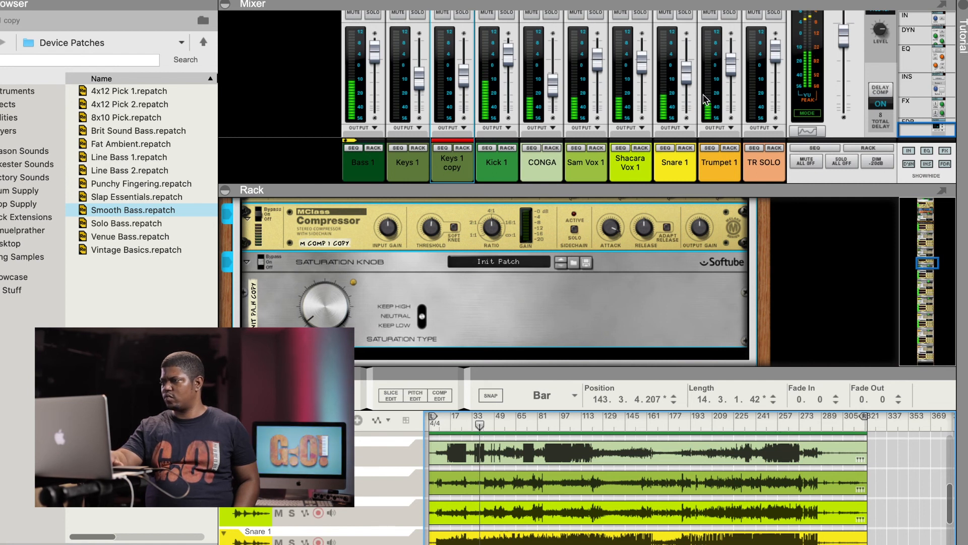
drag(731, 65, 732, 66)
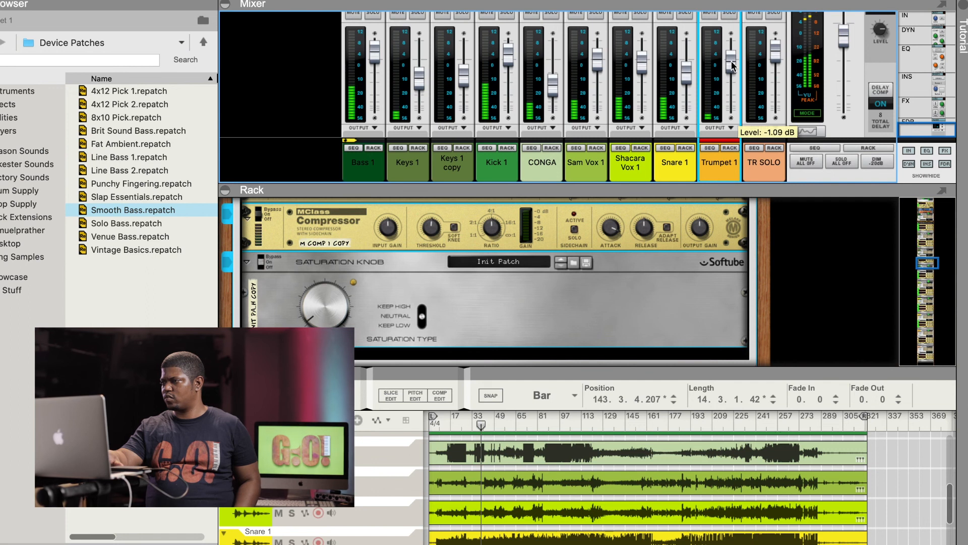
Step: Play from about bar 53 and slightly lower the levels of Trumpet 1 and the second vocal track
scroll(508, 532, down, 4)
click(505, 423)
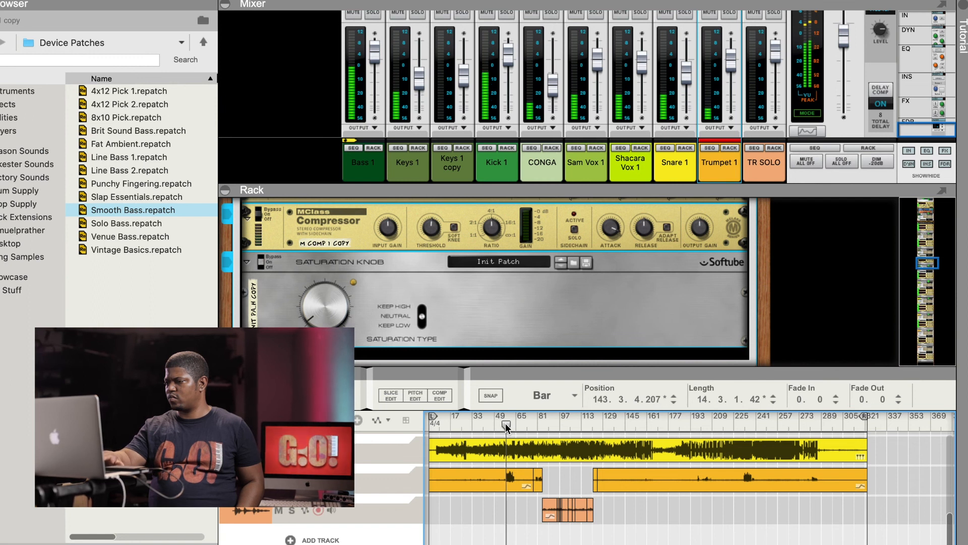
drag(729, 68, 729, 83)
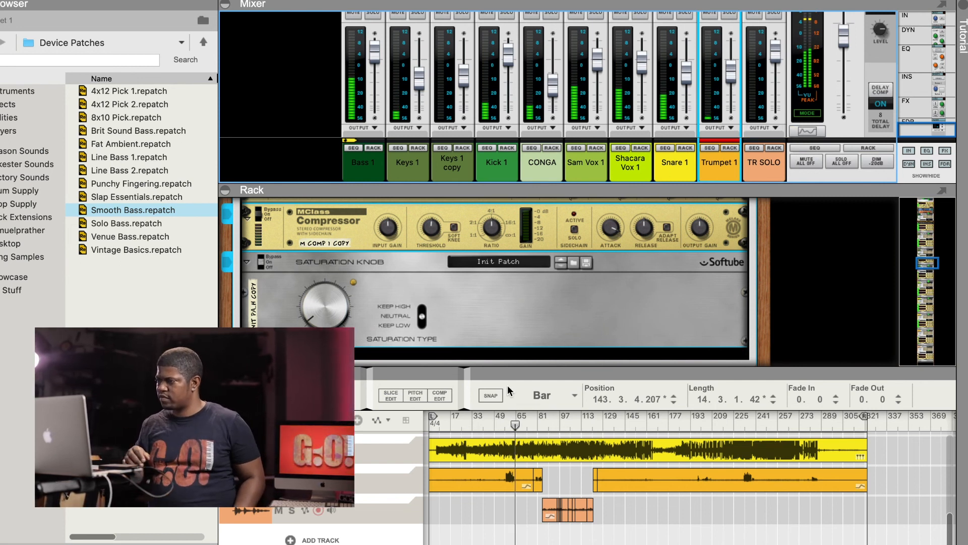
drag(646, 69, 640, 76)
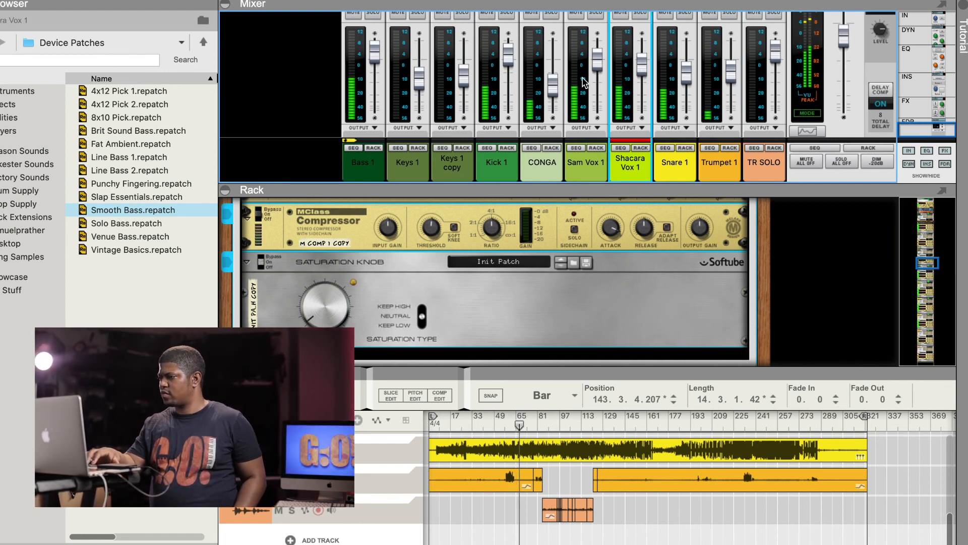
Step: Examine the Spectrum EQ of the vocal channel next to CONGA and close its display
scroll(584, 82, up, 5)
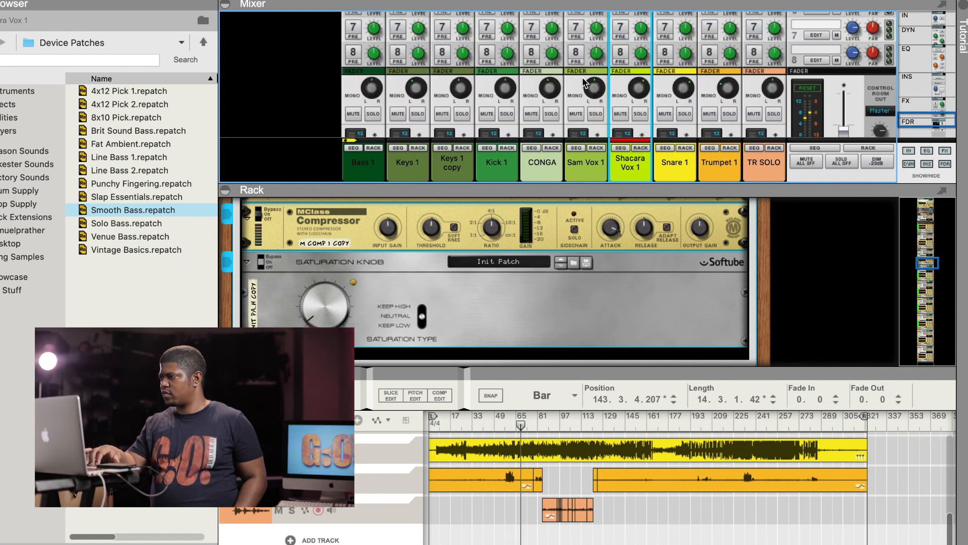
scroll(583, 82, up, 5)
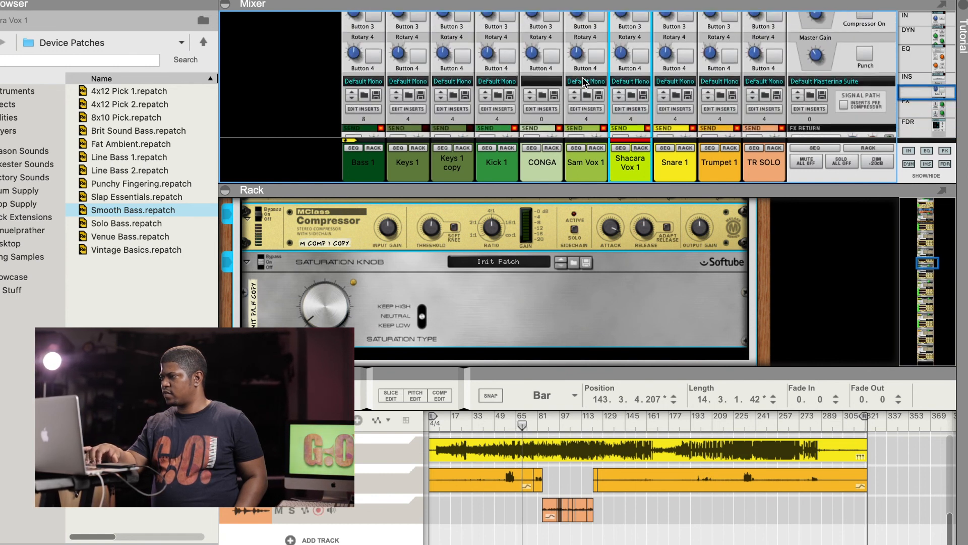
scroll(584, 82, up, 5)
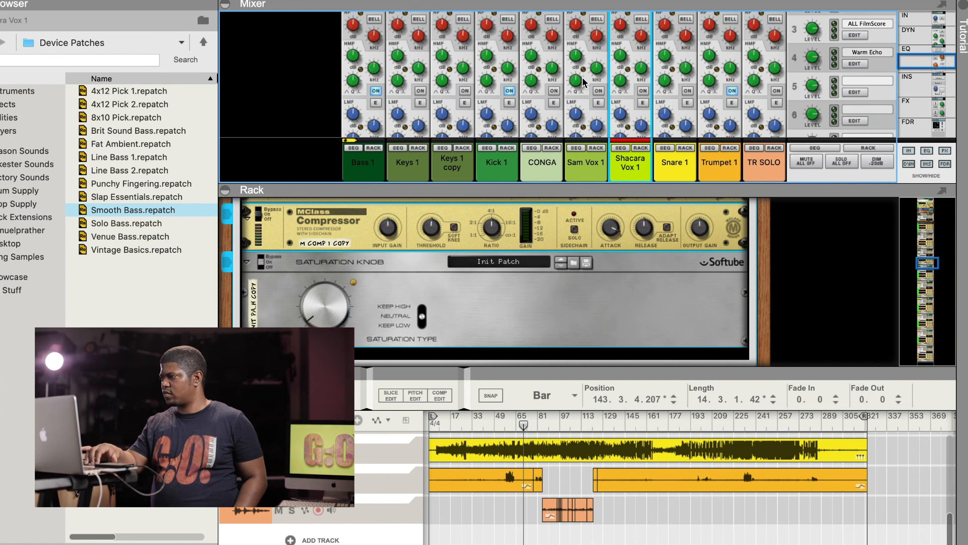
scroll(583, 80, up, 5)
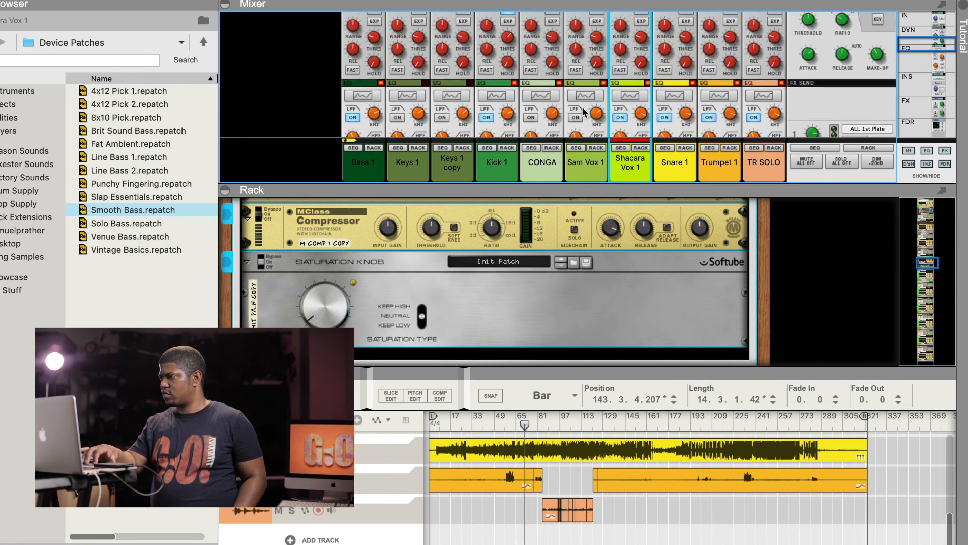
click(582, 95)
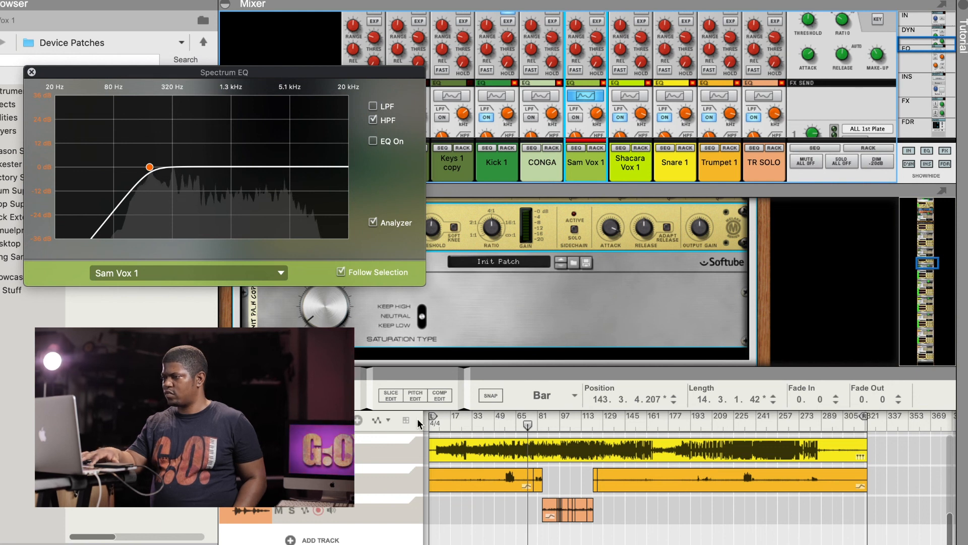
click(374, 141)
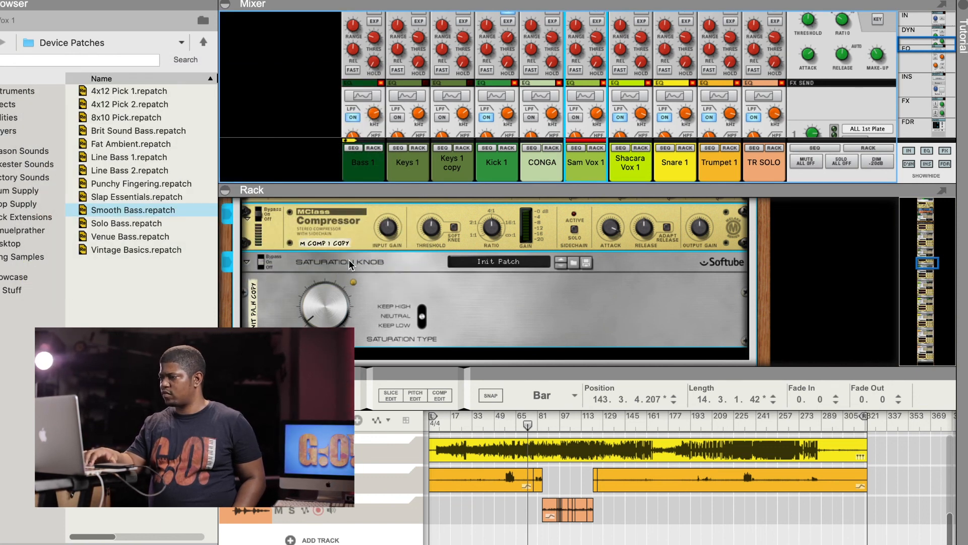
Step: On the MClass Equalizer below RX 7 Voice De-noise, enable Hi Shelf with a slight boost and Param 1 with a slight boost around 80 Hz
scroll(351, 265, up, 3)
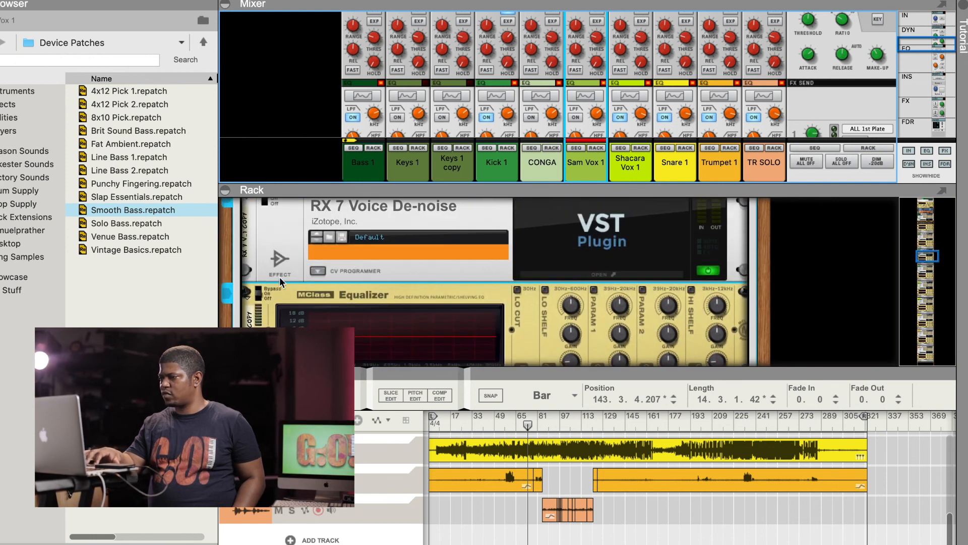
click(257, 296)
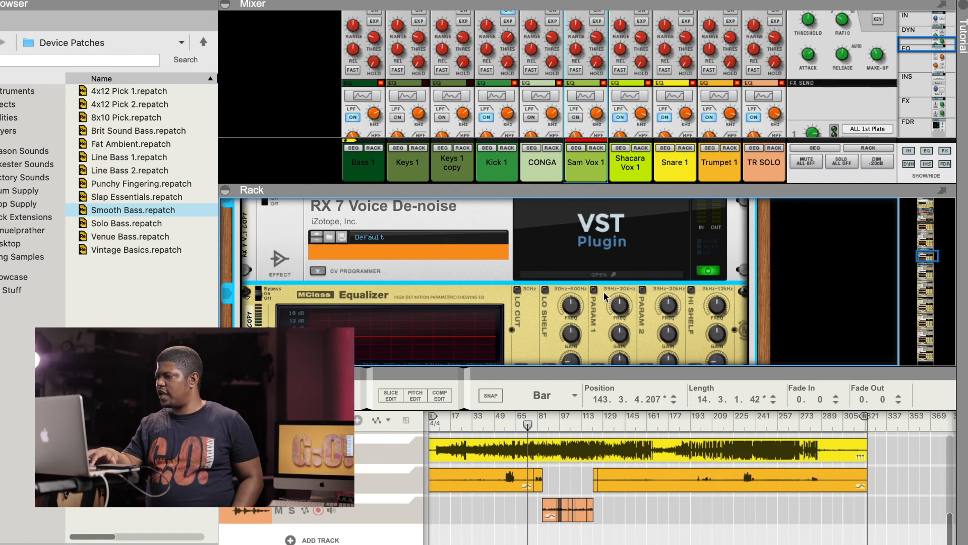
scroll(598, 313, down, 3)
click(691, 232)
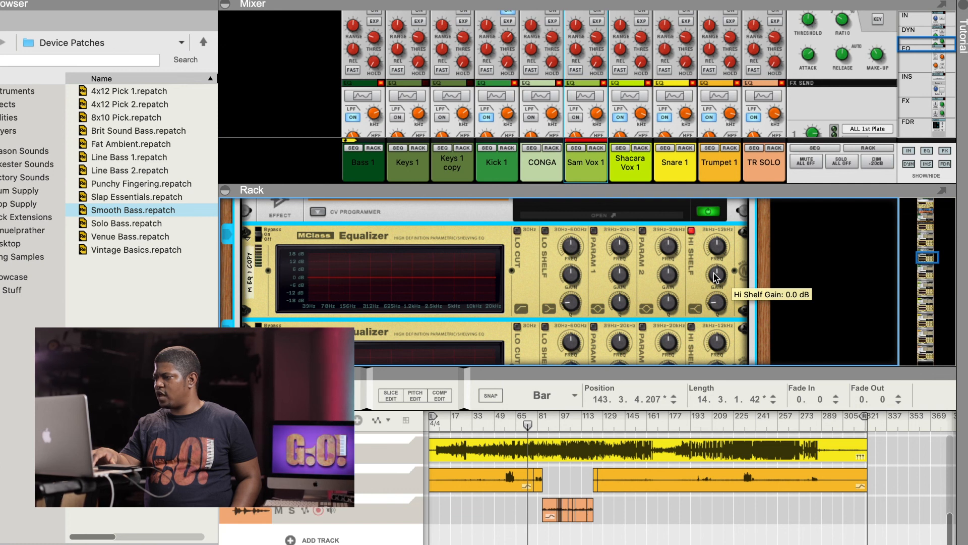
scroll(717, 275, up, 3)
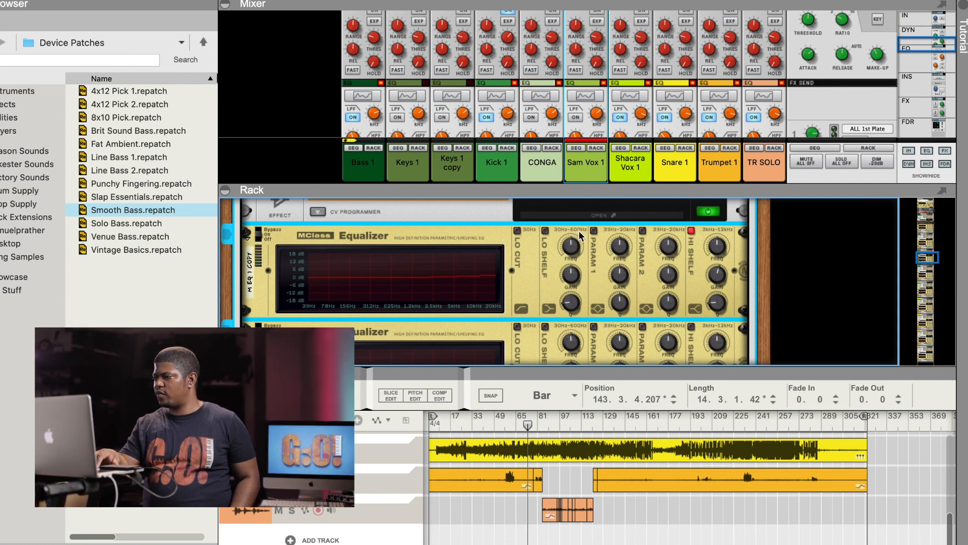
click(595, 231)
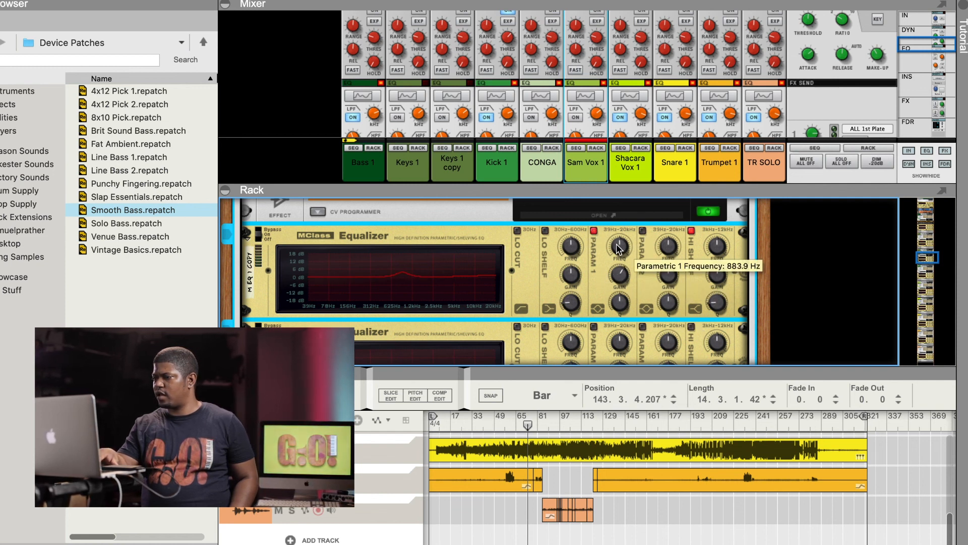
drag(592, 261, 592, 262)
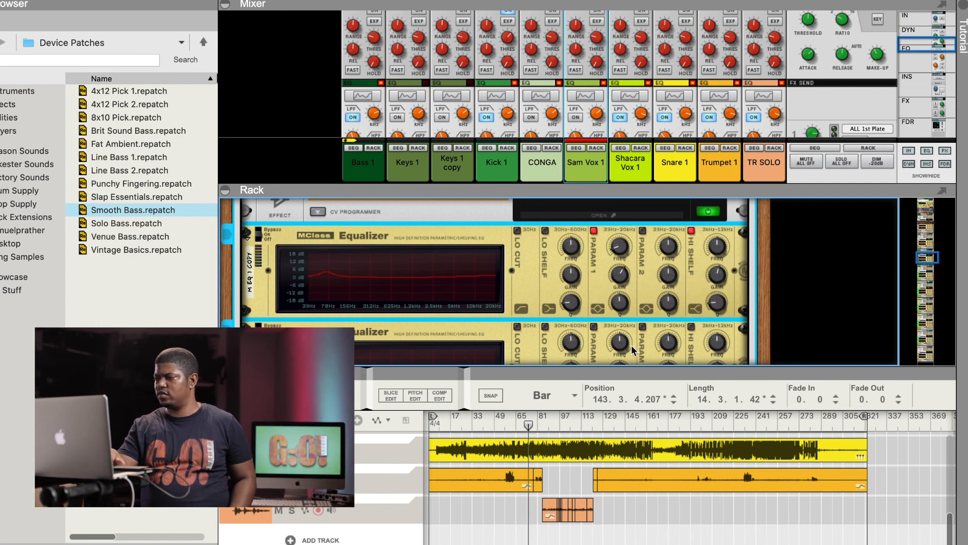
Step: Check the mix by moving the song position to about bar 93 and back to about bar 63
click(558, 423)
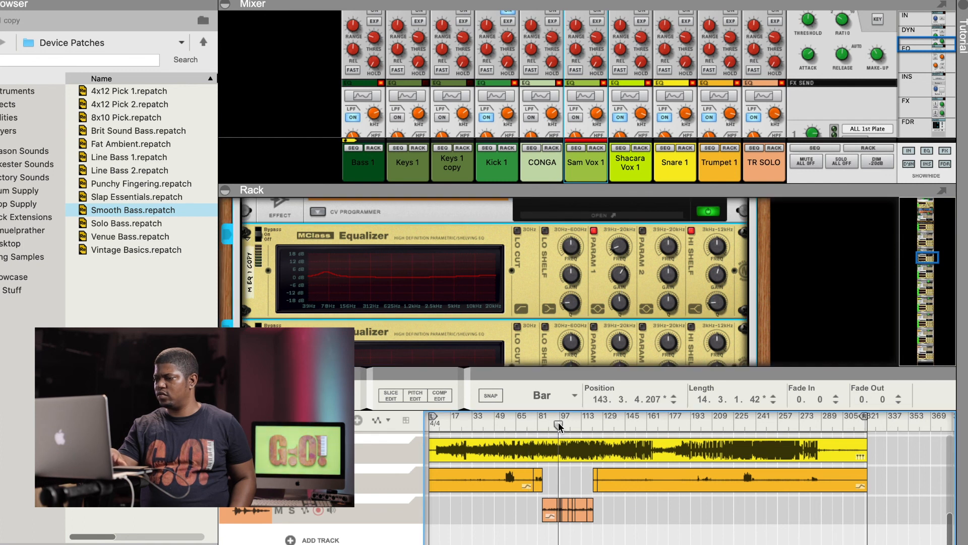
click(516, 423)
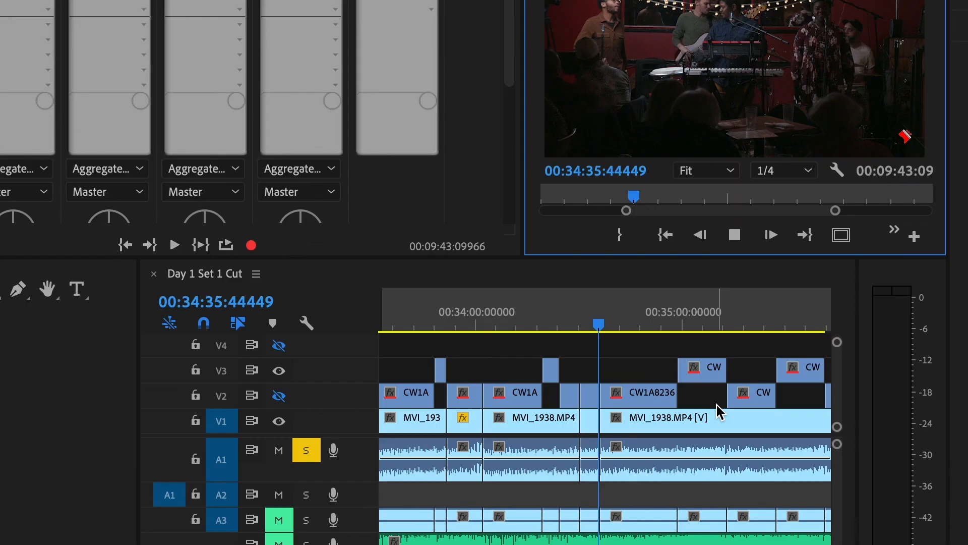
Step: Switch to Premiere Pro and play the Day 1 Set 1 Cut sequence from 00:34:35
key(space)
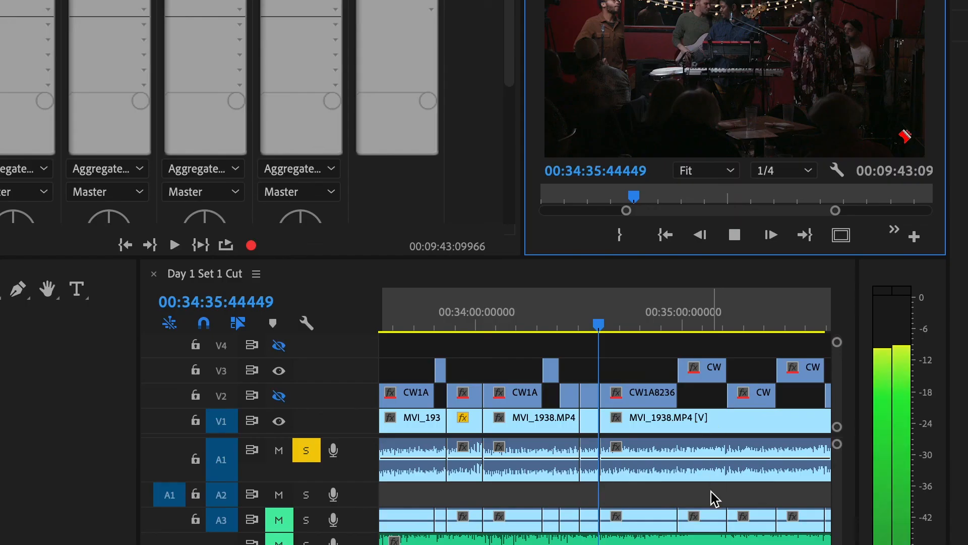